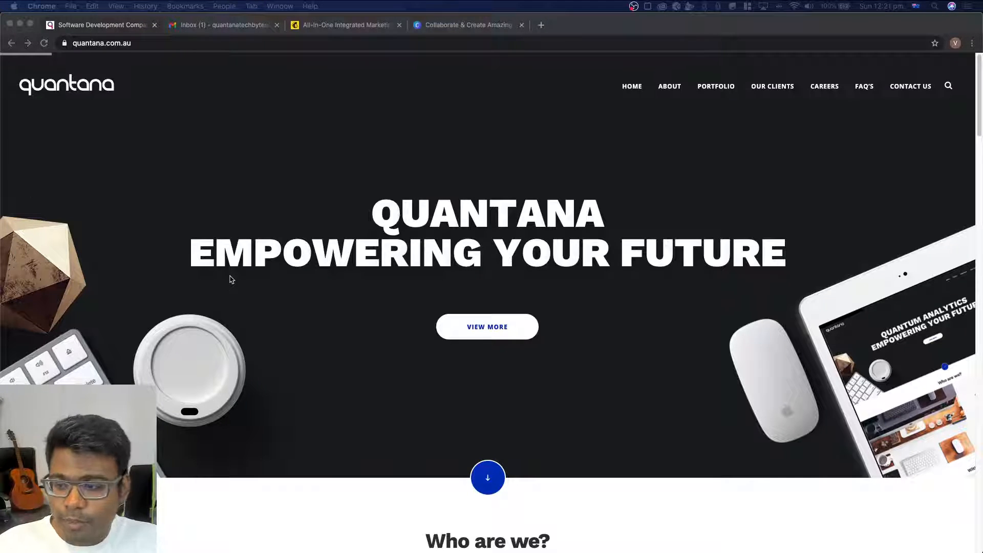
Switch from the Quantana site to the Mailchimp page and load mailchimp.com
scroll(230, 279, "down", 5)
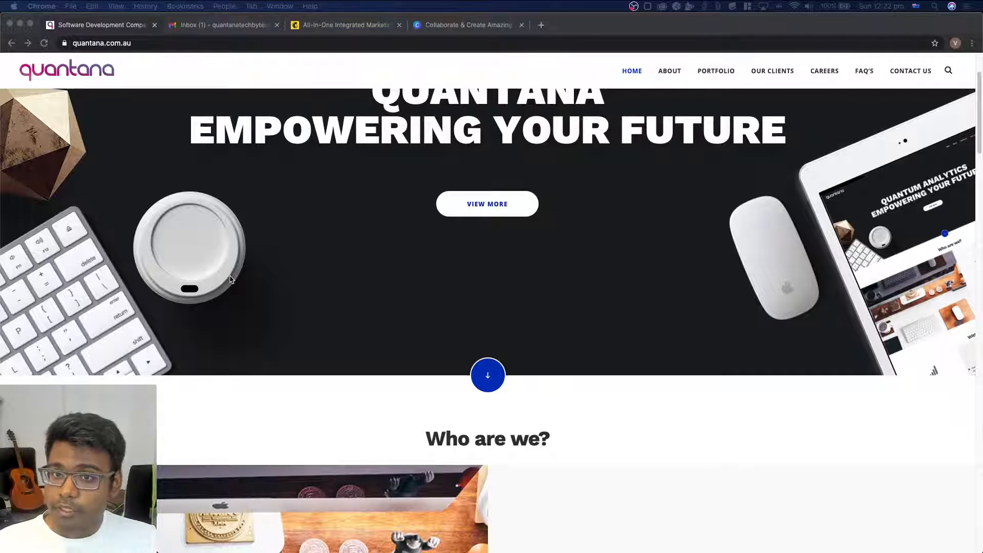
left_click(322, 25)
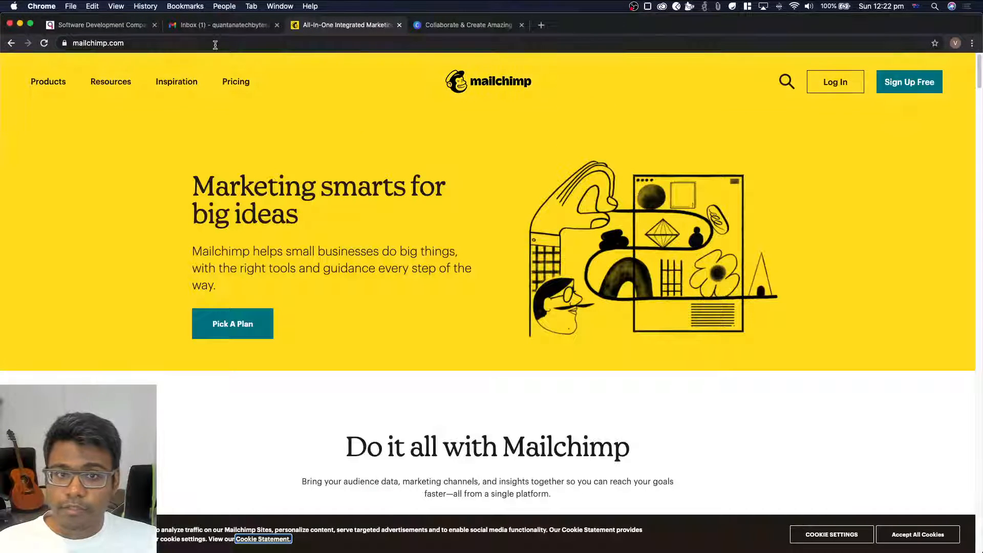
left_click(215, 44)
type("mailchimp.com")
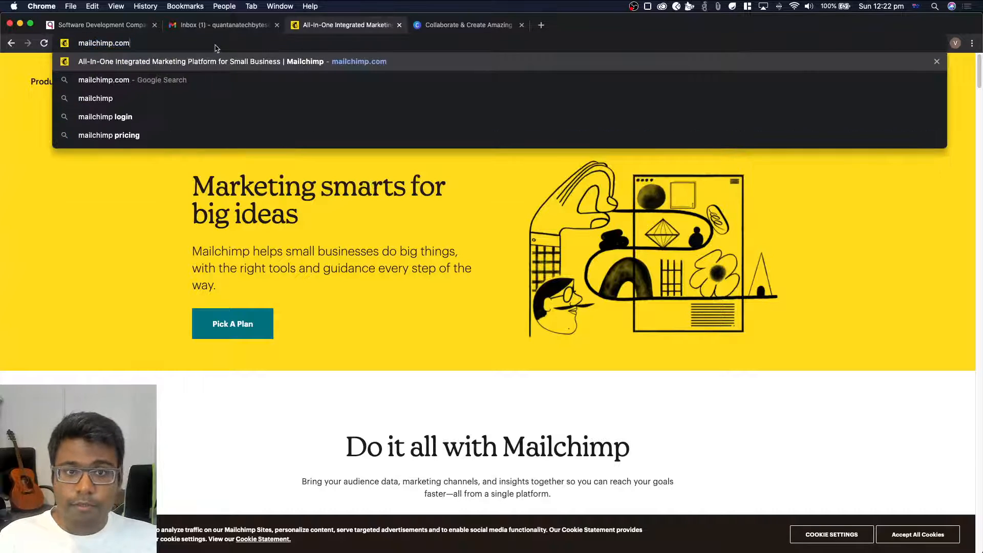
key("Return")
Look through the feature sections of the Mailchimp homepage and accept all cookies
scroll(373, 261, "down", 5)
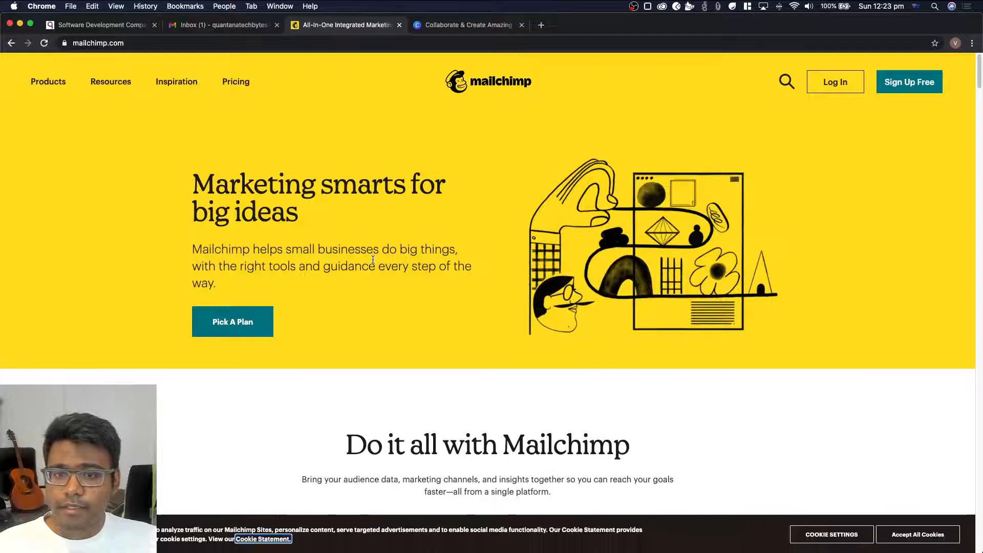
scroll(335, 241, "down", 5)
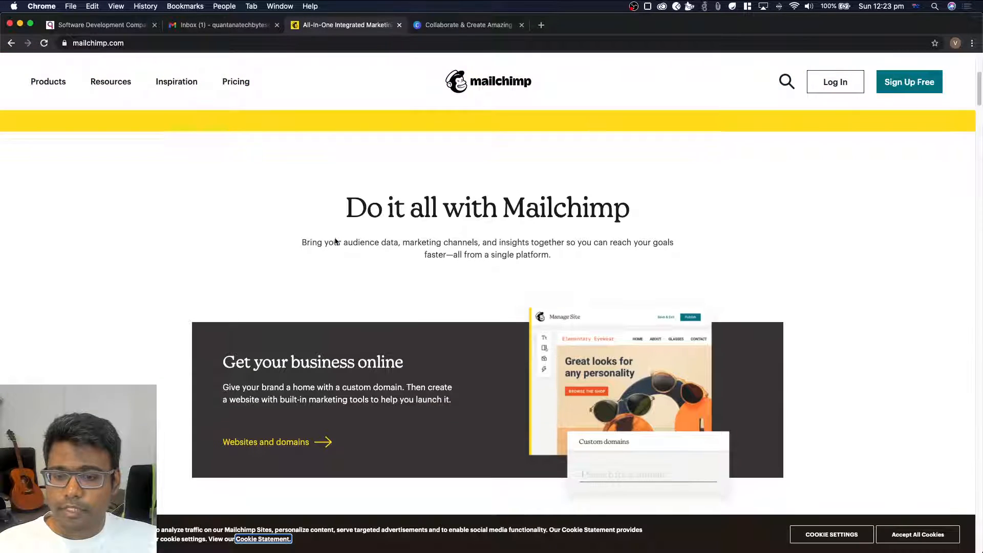
scroll(335, 241, "down", 7)
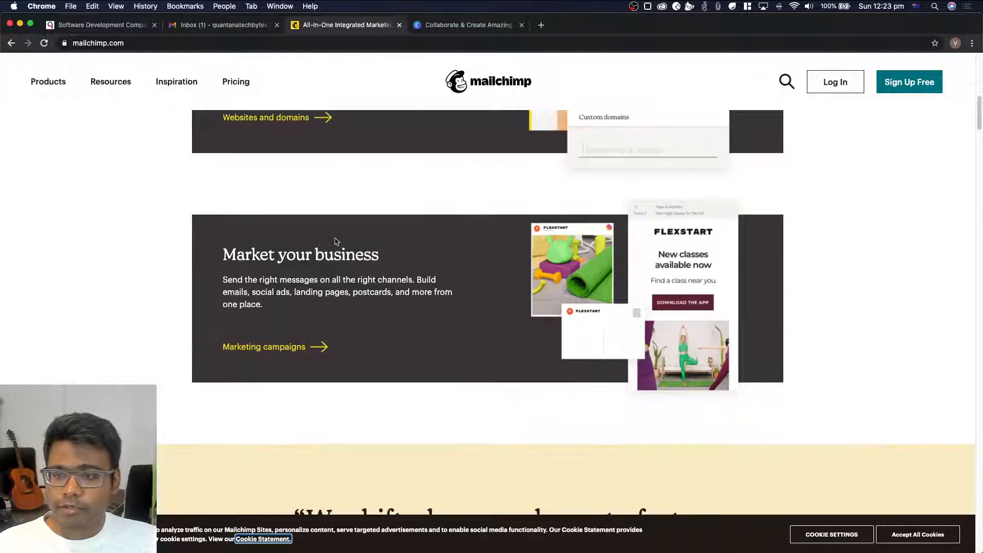
scroll(335, 240, "down", 10)
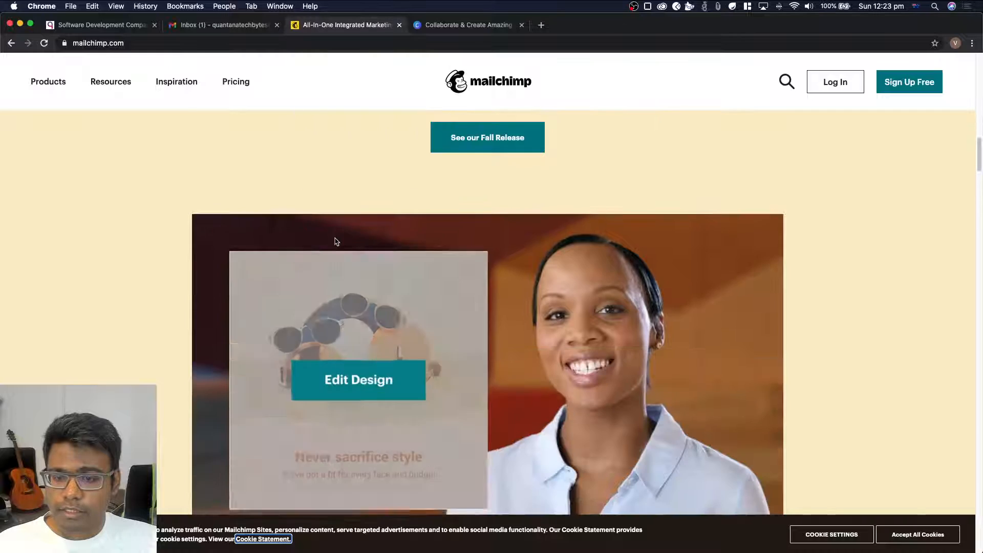
scroll(335, 241, "down", 12)
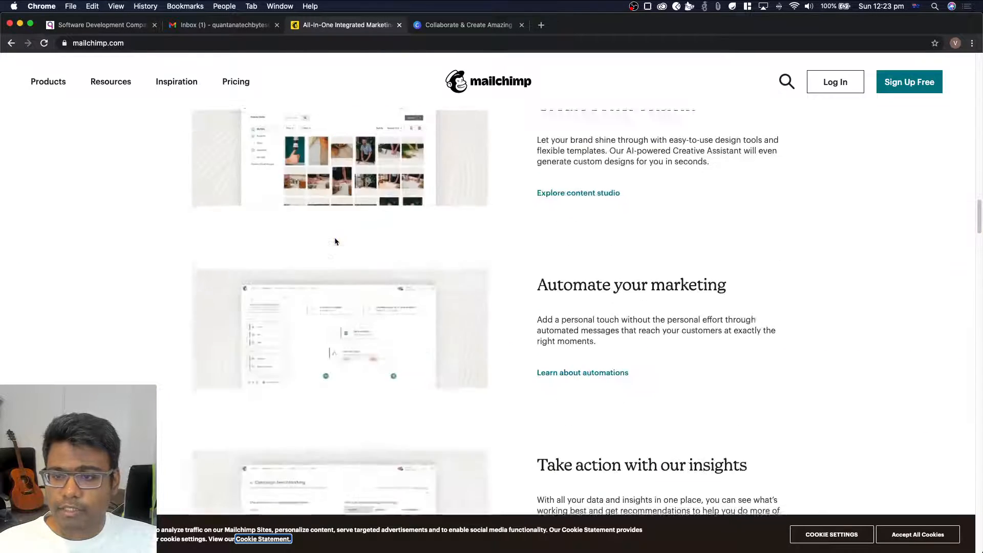
scroll(335, 240, "down", 12)
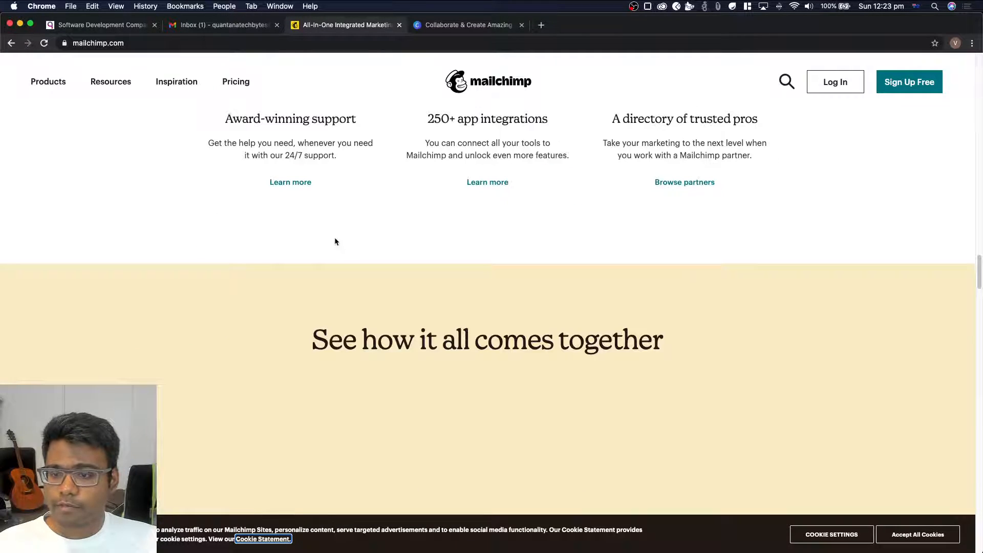
scroll(336, 240, "up", 20)
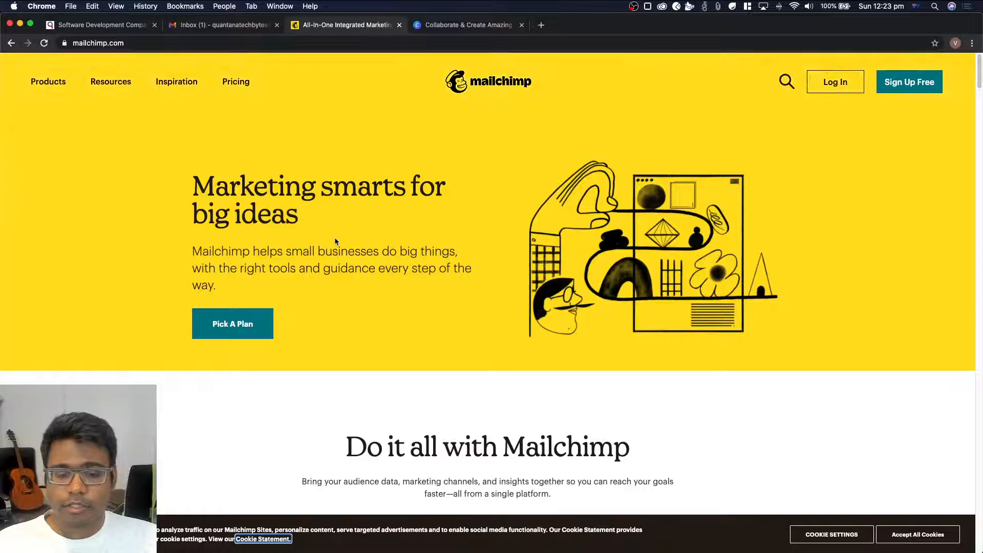
left_click(909, 534)
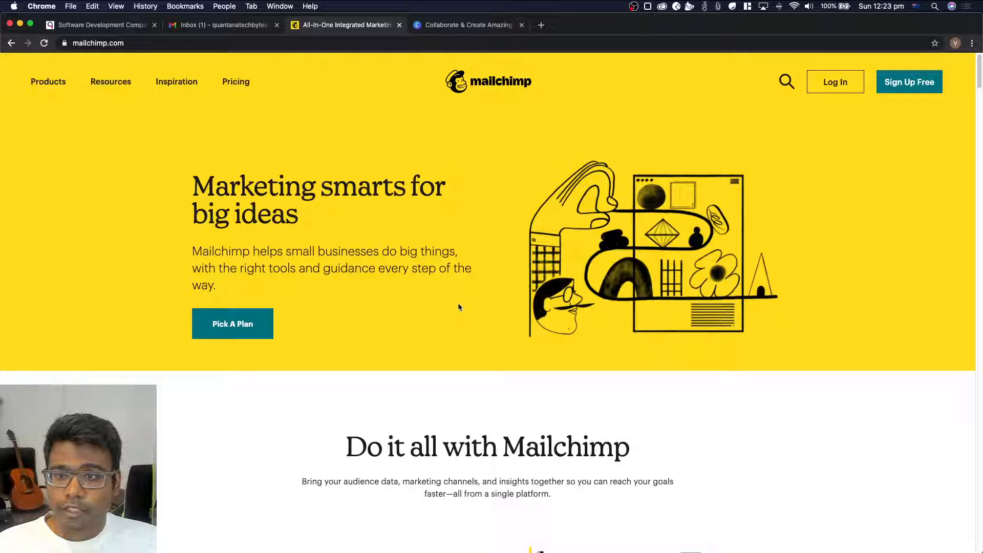
View the Canva homepage and return to the Mailchimp homepage
left_click(466, 25)
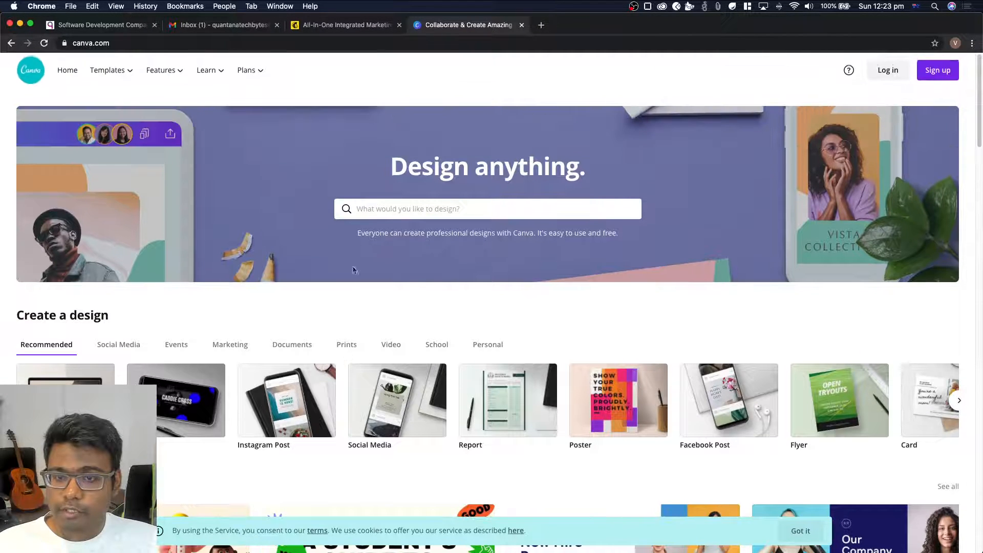
left_click(363, 27)
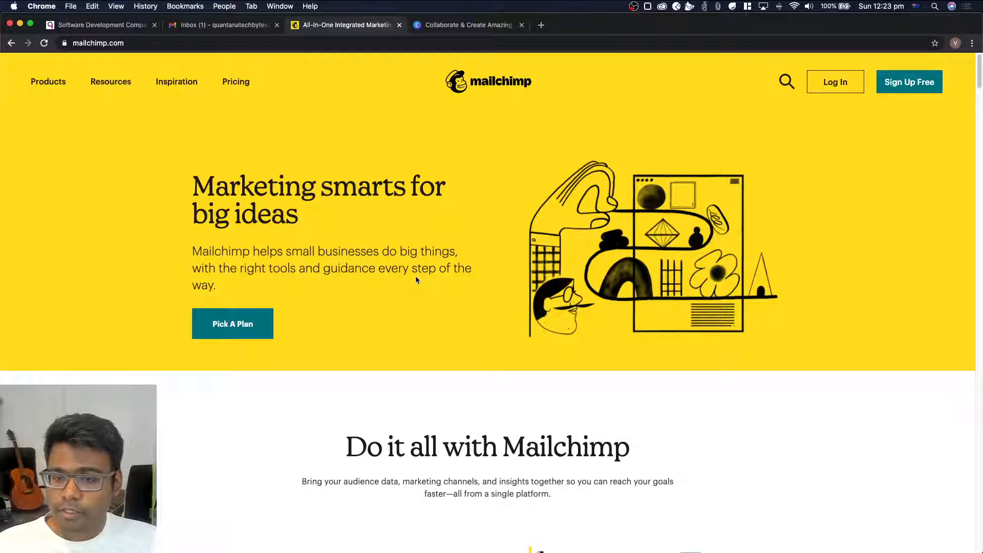
scroll(417, 280, "down", 4)
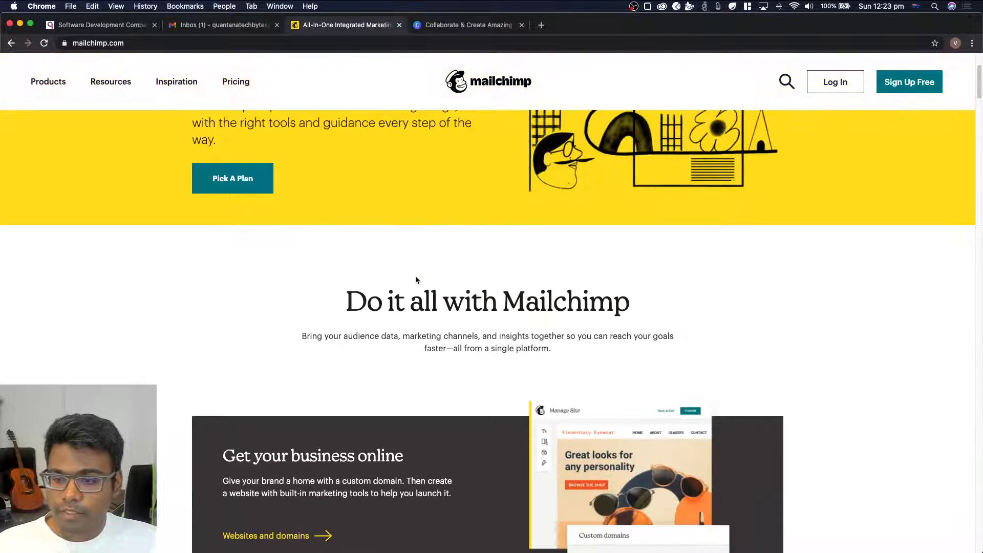
scroll(416, 280, "up", 4)
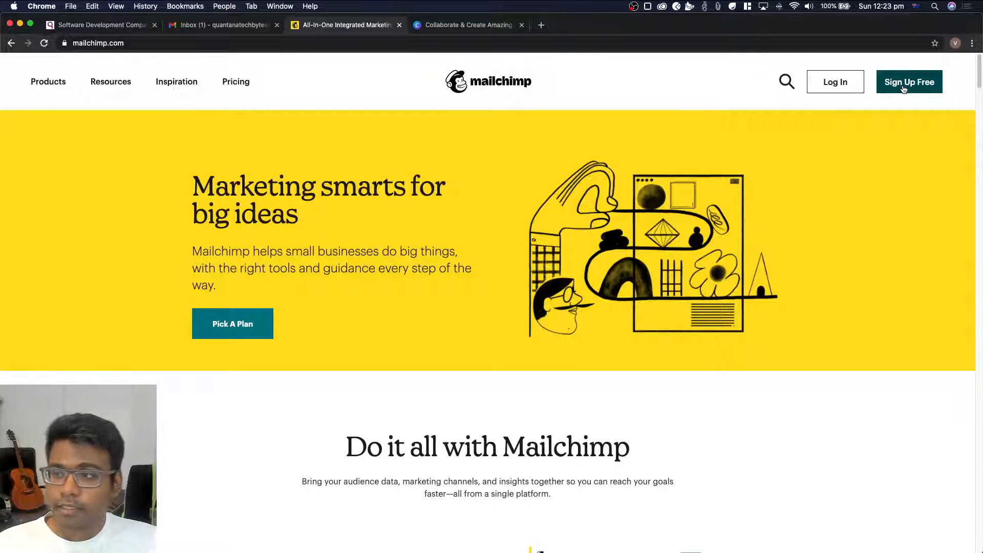
Open Mailchimp's free sign-up form and dismiss the Google Meet notice in the Gmail inbox
left_click(905, 89)
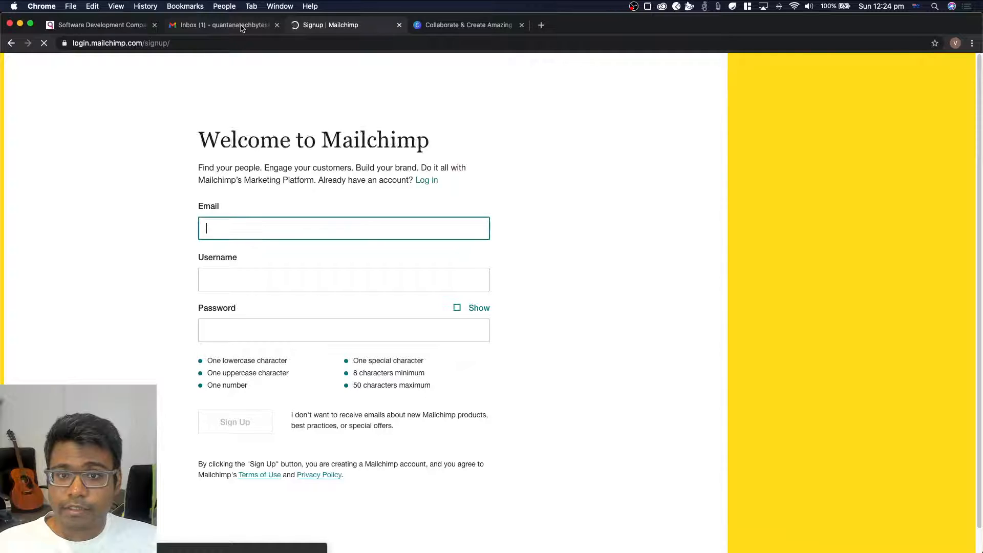
left_click(241, 27)
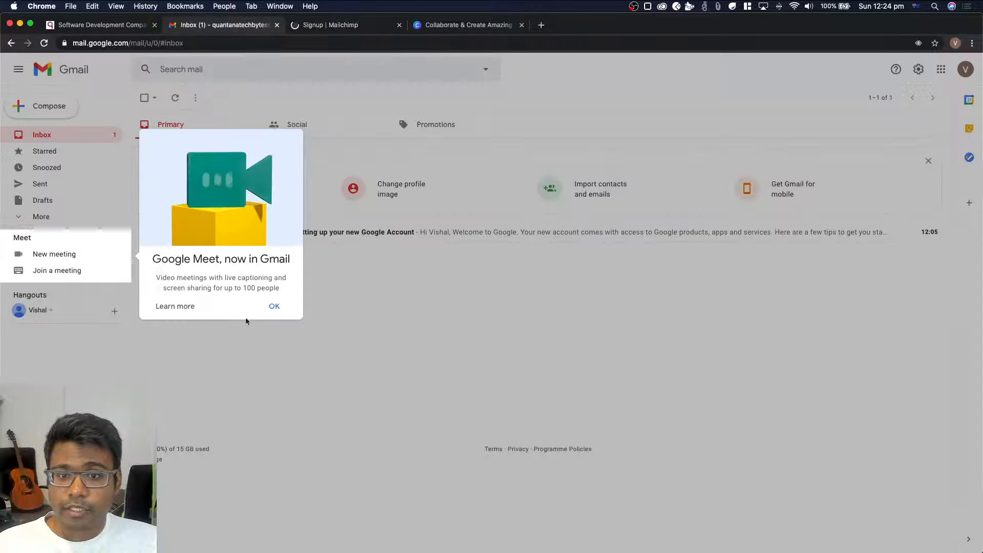
left_click(280, 309)
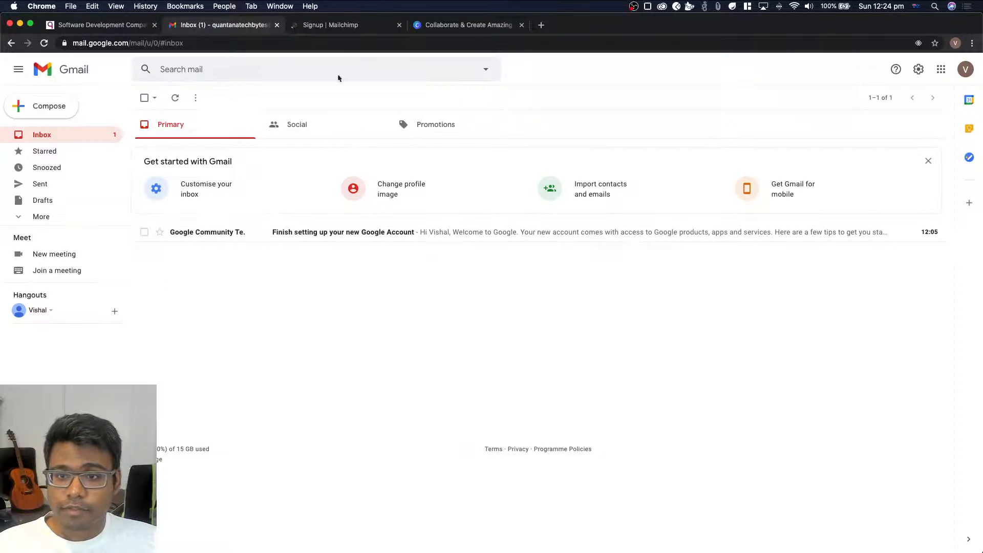
left_click(333, 26)
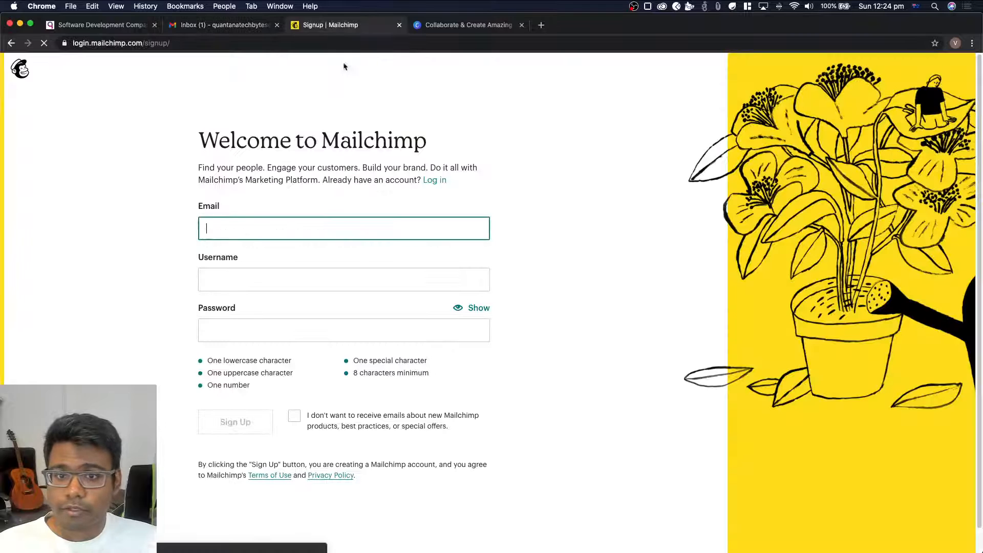
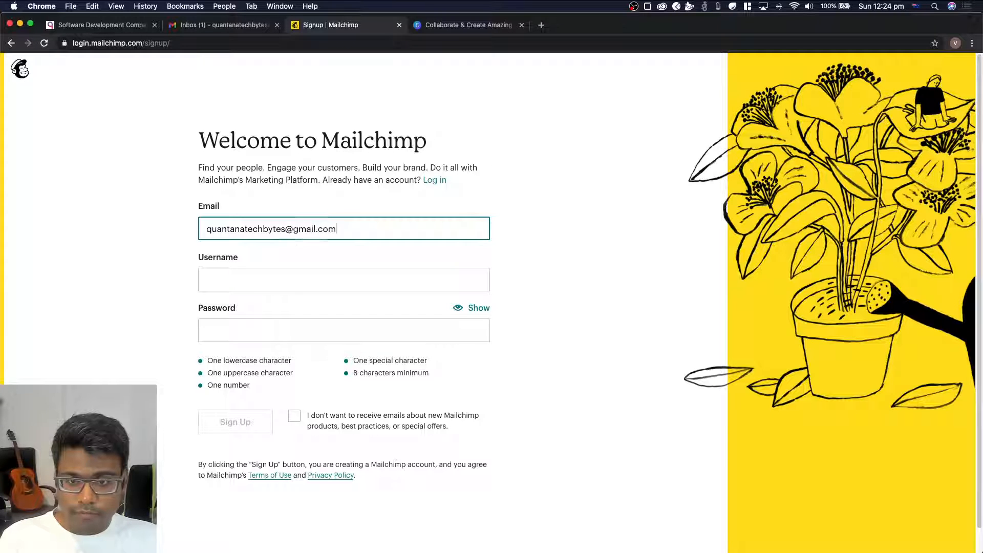
Enter the account's e-mail address and username in the Mailchimp sign-up form
key("Tab")
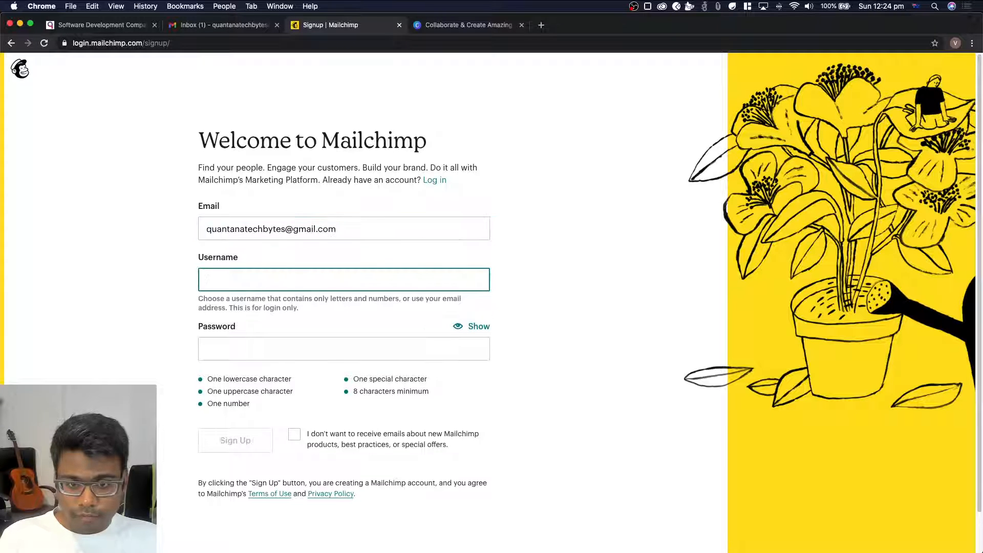
type("quatn")
key("BackSpace")
key("BackSpace")
type("n")
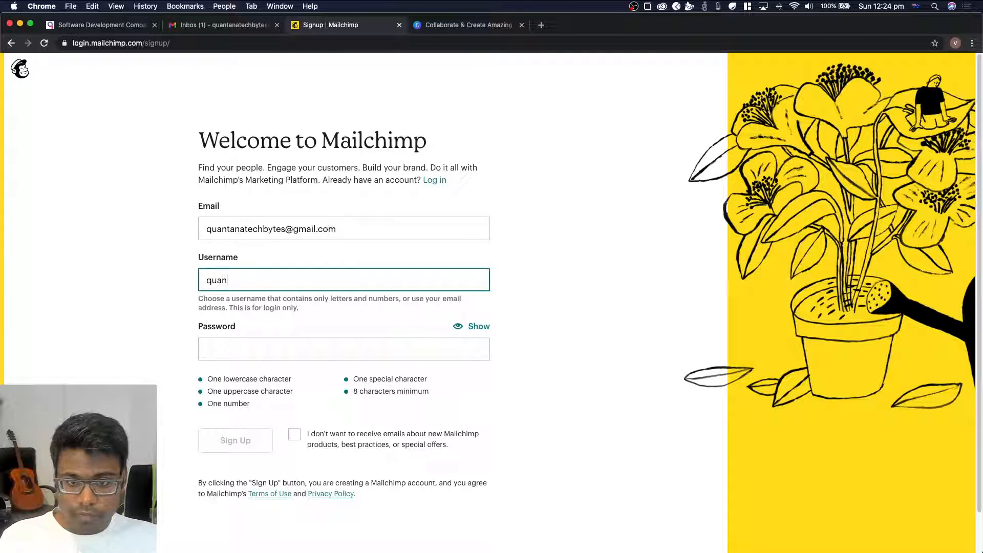
type("tanatechbytes")
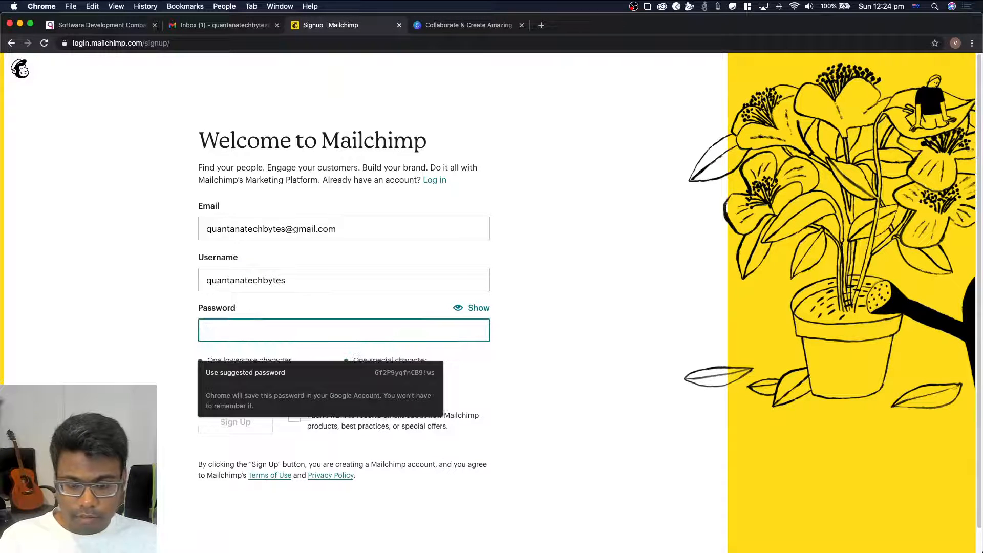
Enter the account password, opt out of Mailchimp's product and offer e-mails, and submit the sign-up form
type("••••••••••")
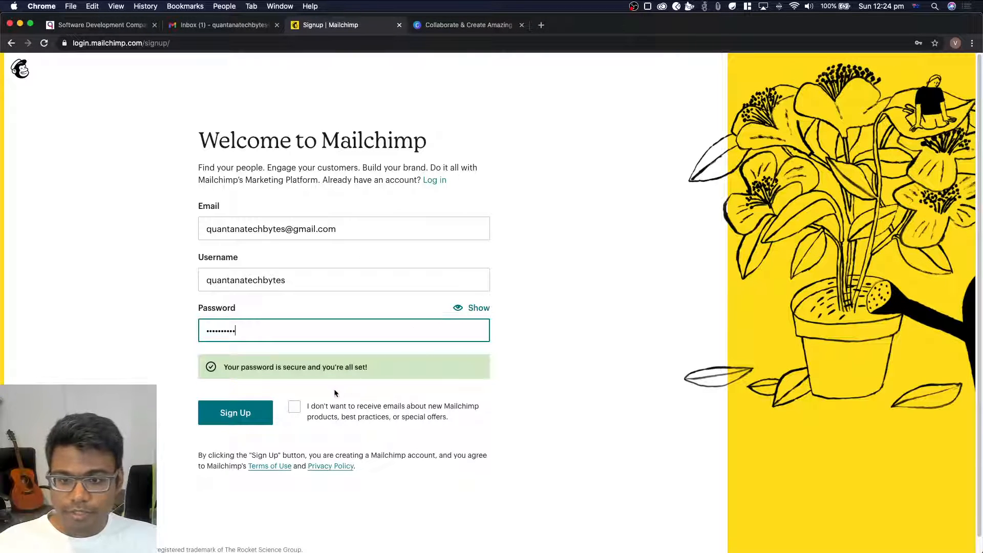
left_click(295, 407)
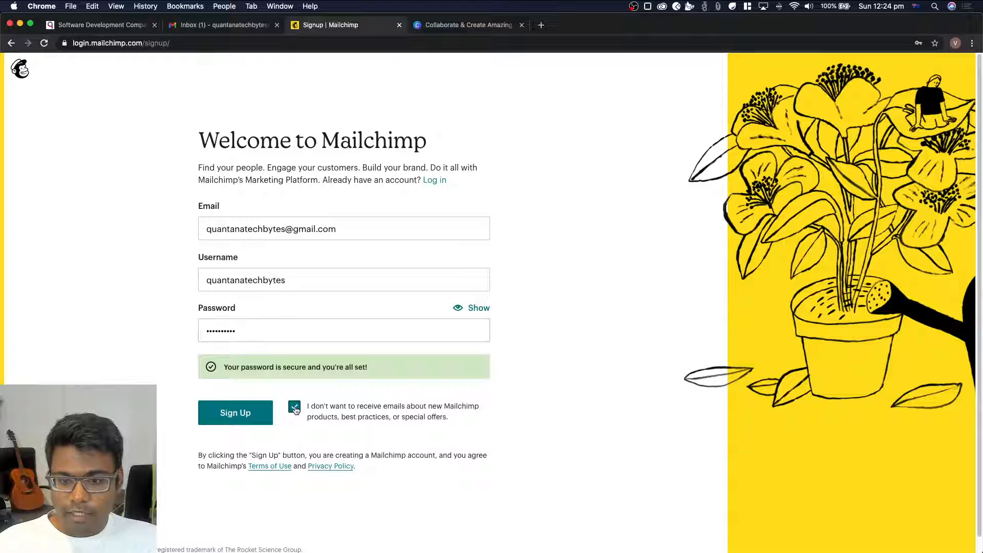
left_click(256, 415)
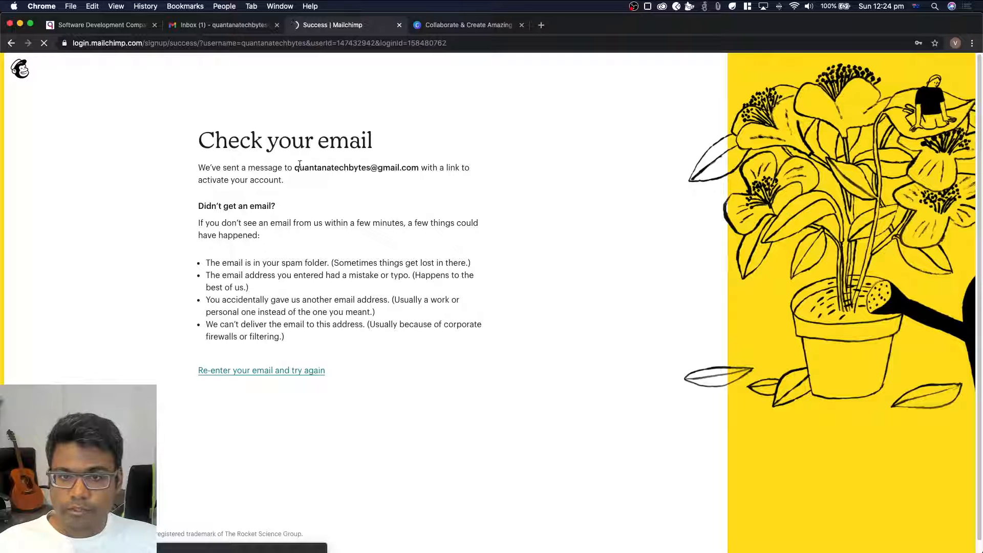
Activate the Mailchimp account from the activation e-mail in Gmail, including the robot check, and complete the selection of the Free plan
left_click(240, 31)
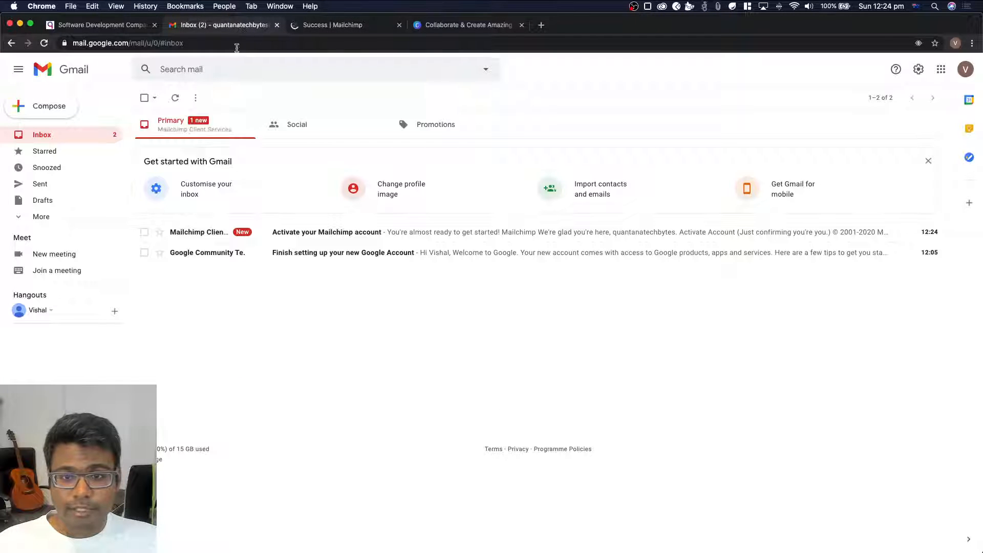
left_click(333, 237)
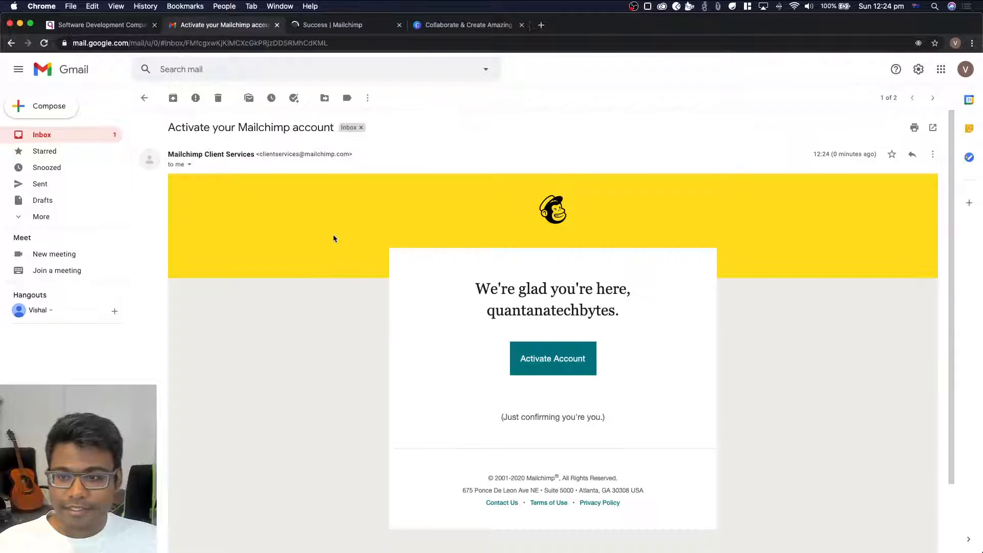
left_click(543, 358)
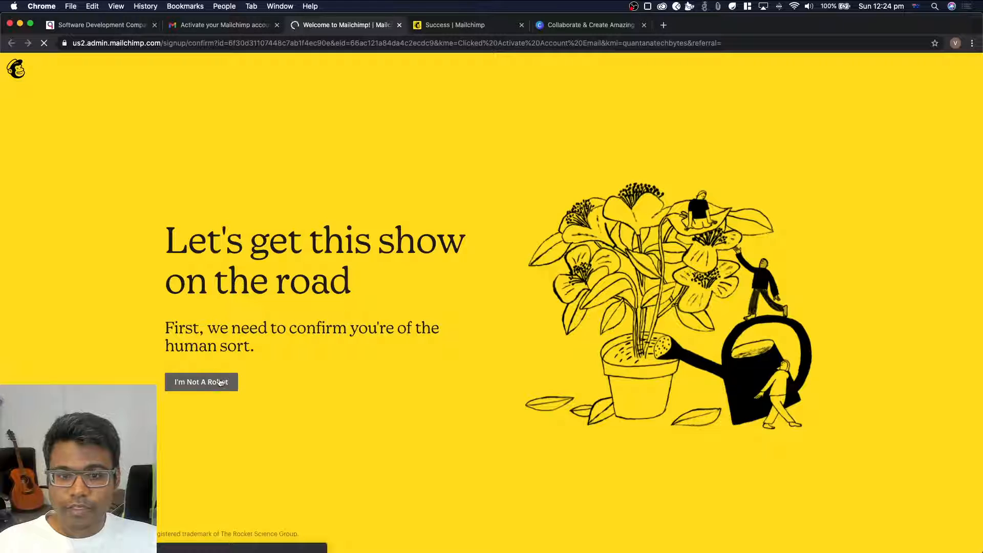
left_click(186, 383)
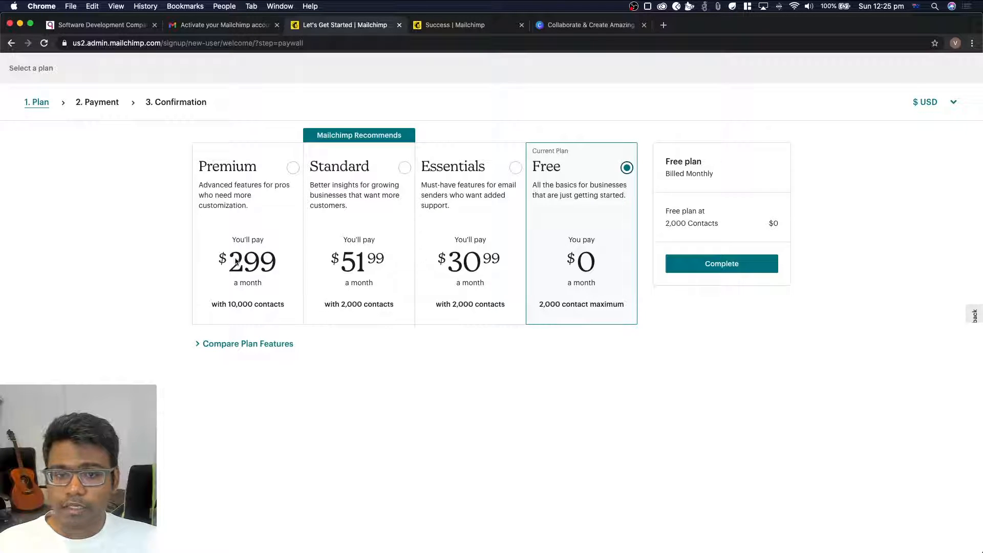
left_click(730, 264)
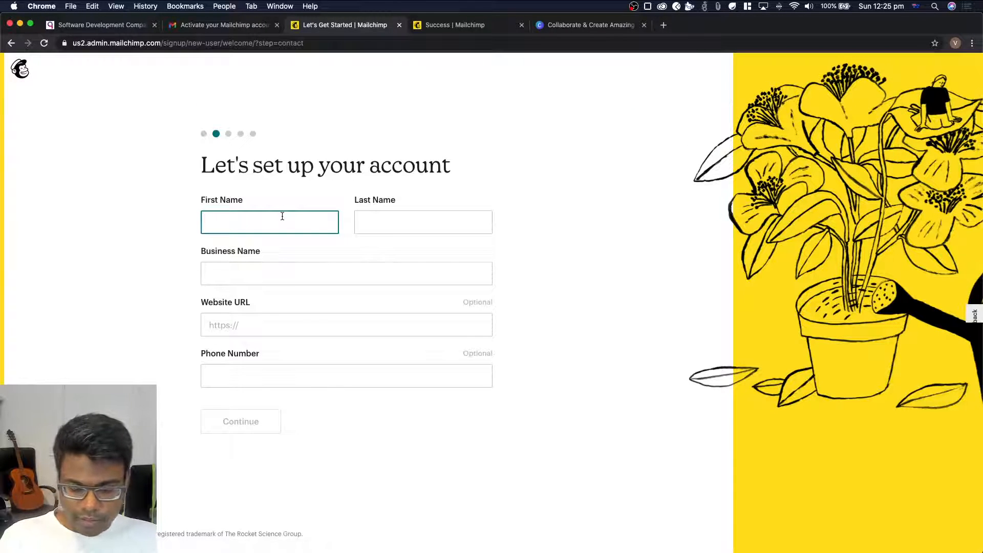
Enter the account holder's first and last name and the business name Quantana Tech Bytes in the account setup form
key("Tab")
key("Tab")
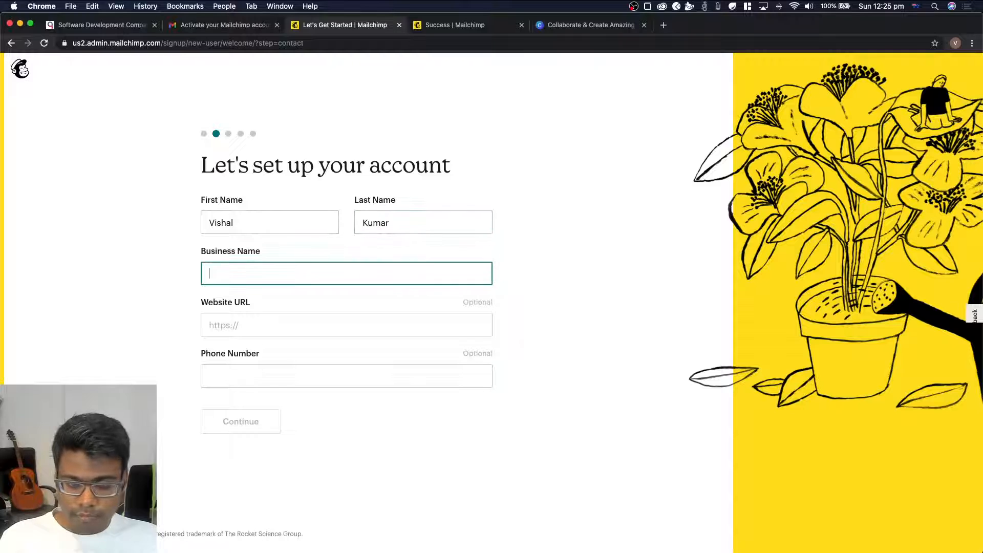
type("Quantana Tech B")
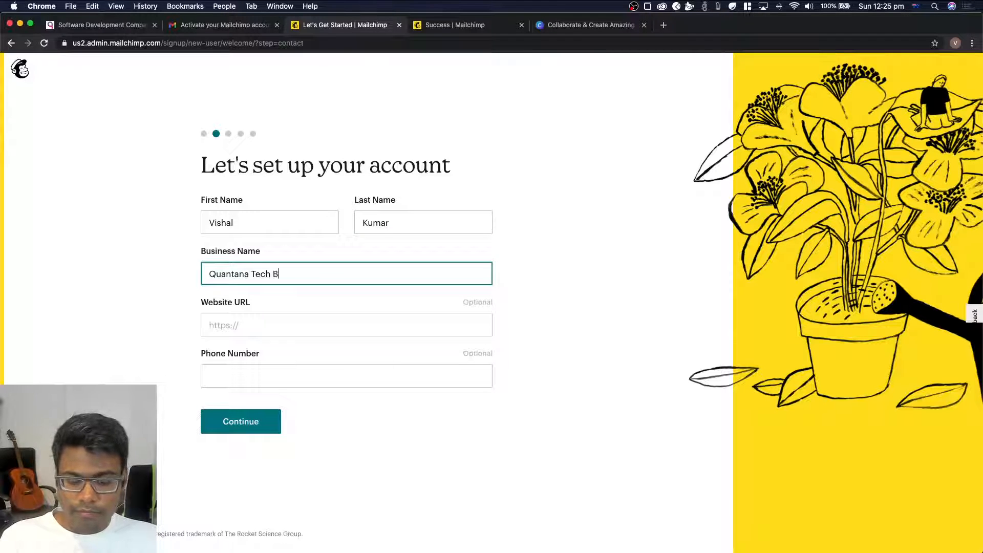
type("ytes")
key("Tab")
type("https:/")
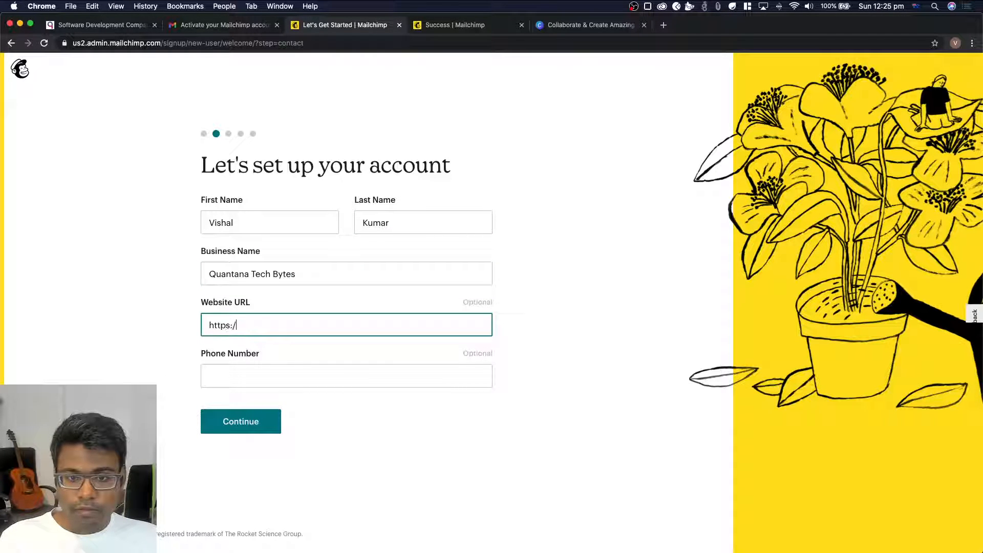
type("/quat")
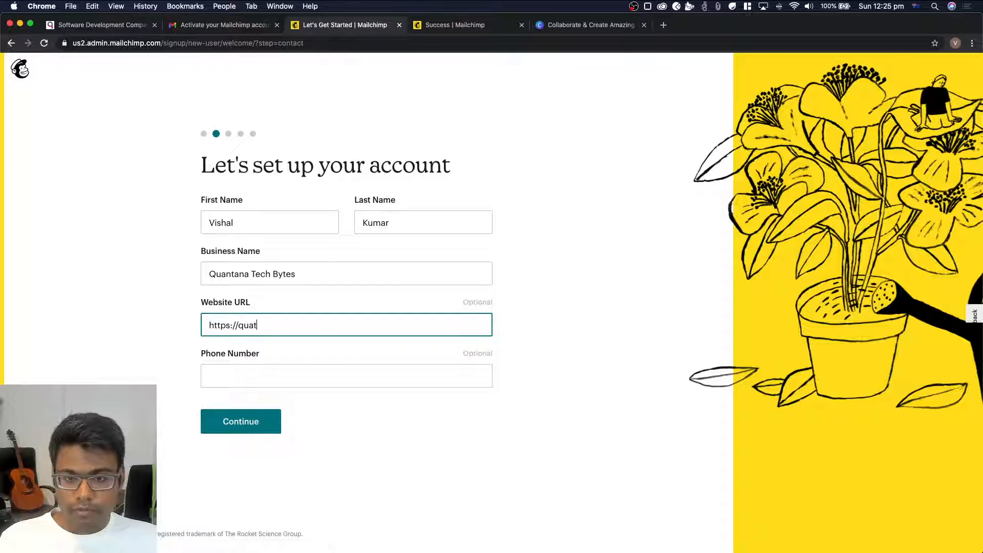
type("nata")
key("BackSpace")
key("BackSpace")
key("BackSpace")
type("tana.")
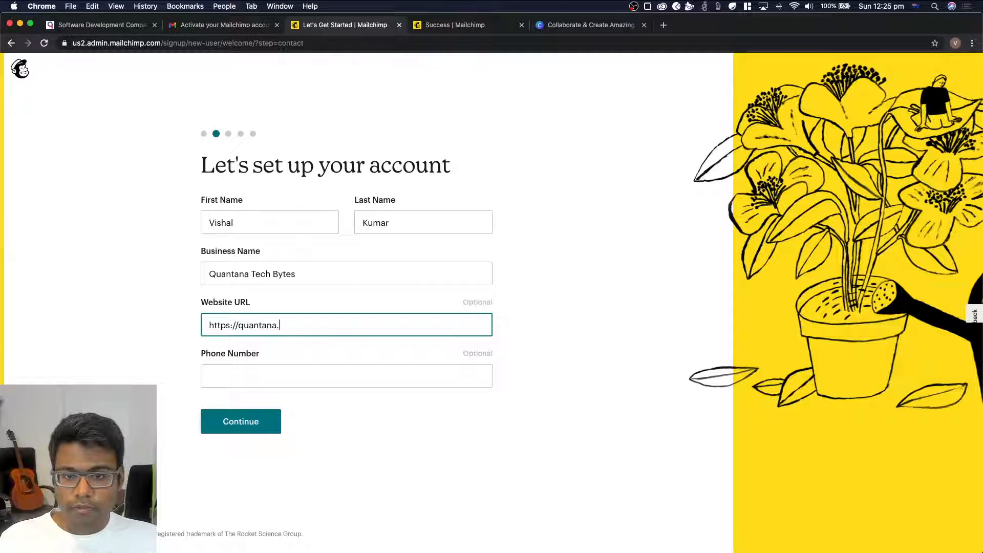
type("com.au")
key("Tab")
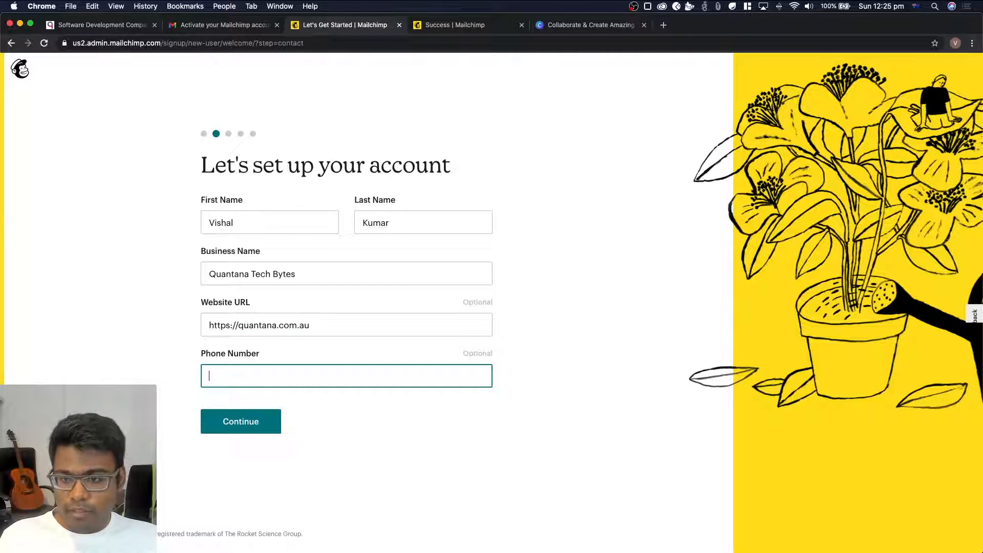
left_click(224, 420)
Enter the business's street address in the first address line
left_click(282, 264)
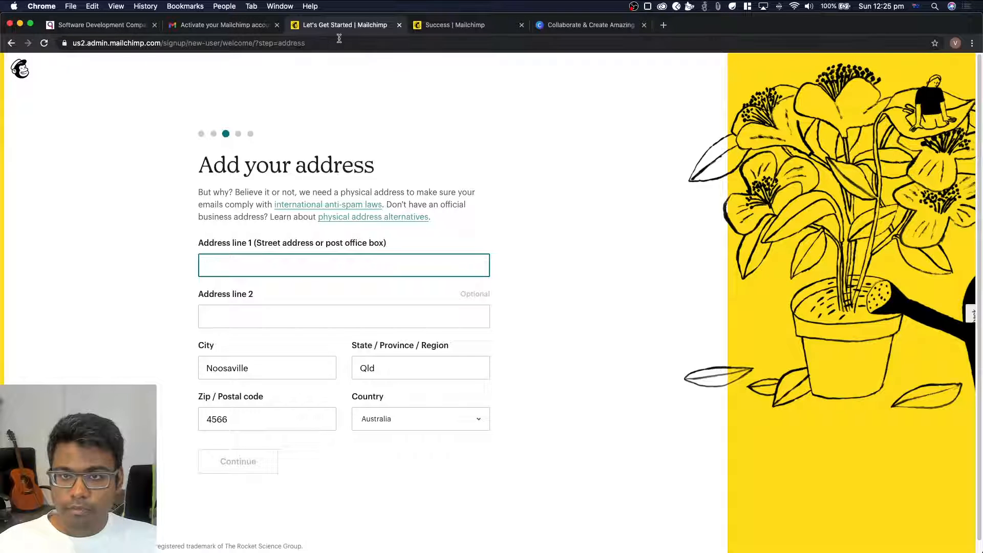
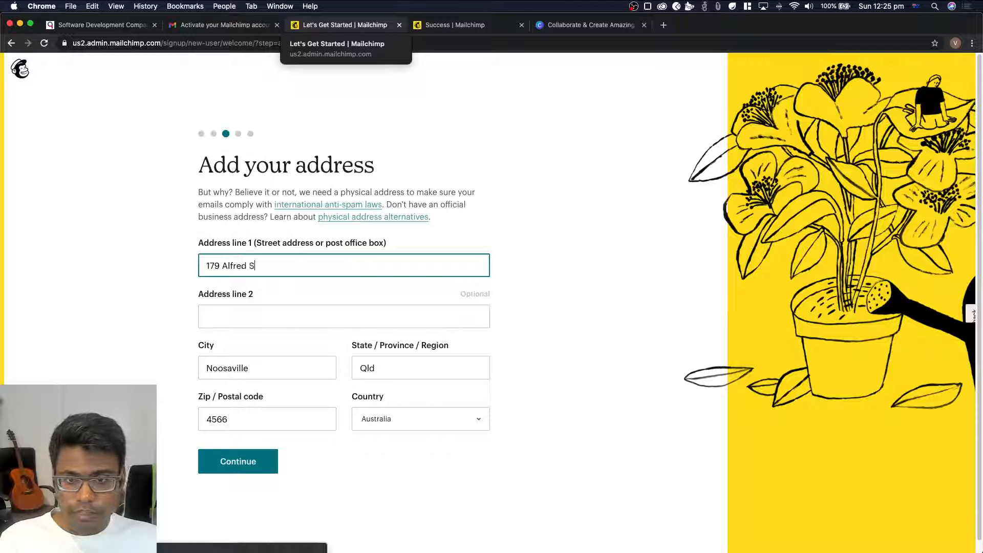
key("Tab")
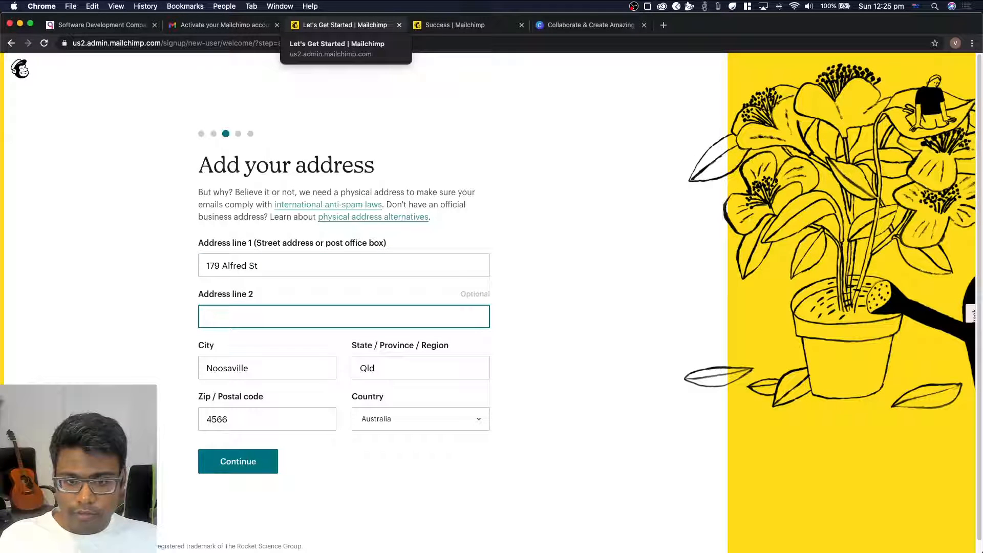
Leave the second address line empty, replace the city and postal code with the business's own, and submit the address
key("Tab")
type("B")
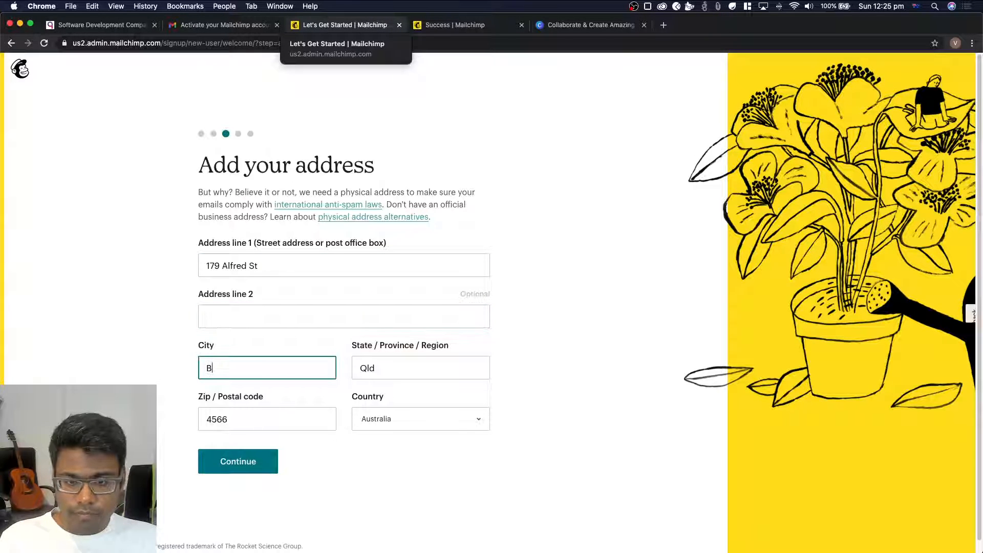
type("risbane")
key("Tab")
key("Tab")
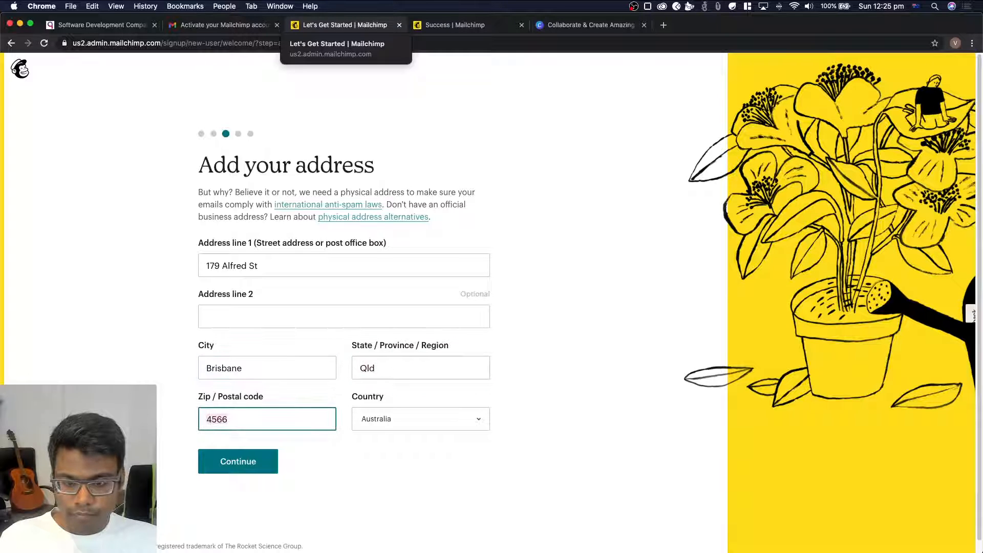
type("4006")
key("Tab")
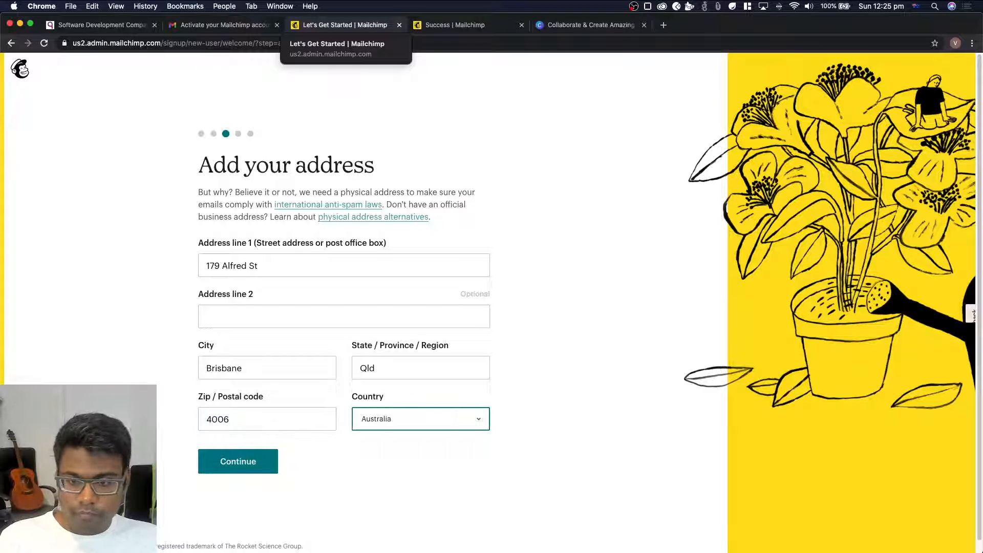
left_click(256, 466)
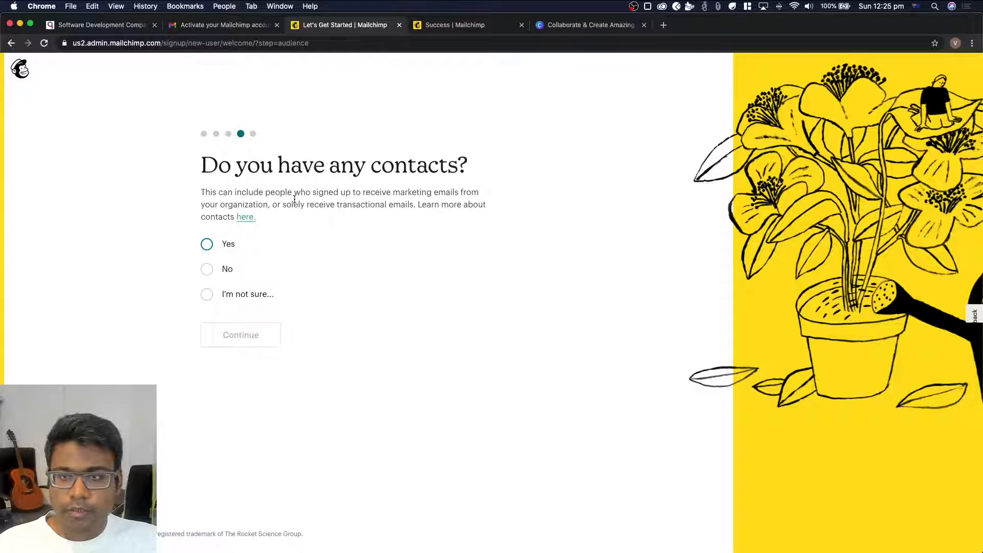
Answer No to the question about having any contacts and proceed to the offerings question
left_click(207, 269)
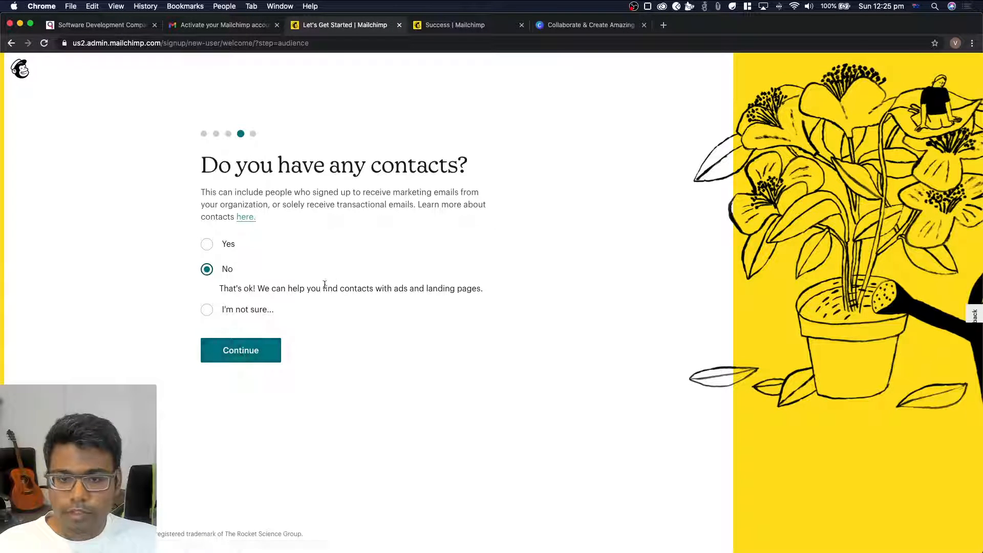
left_click_drag(324, 287, 404, 332)
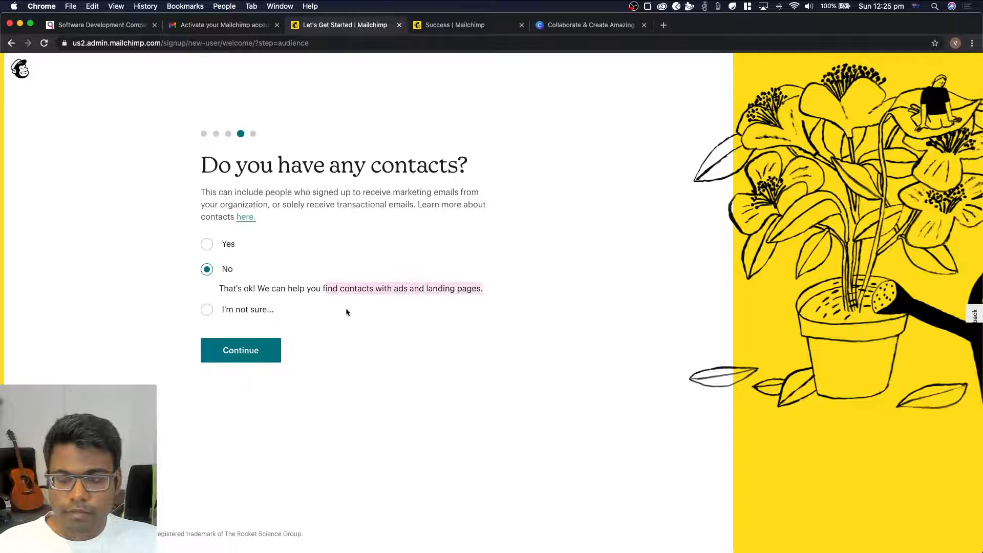
left_click(402, 309)
left_click(230, 273)
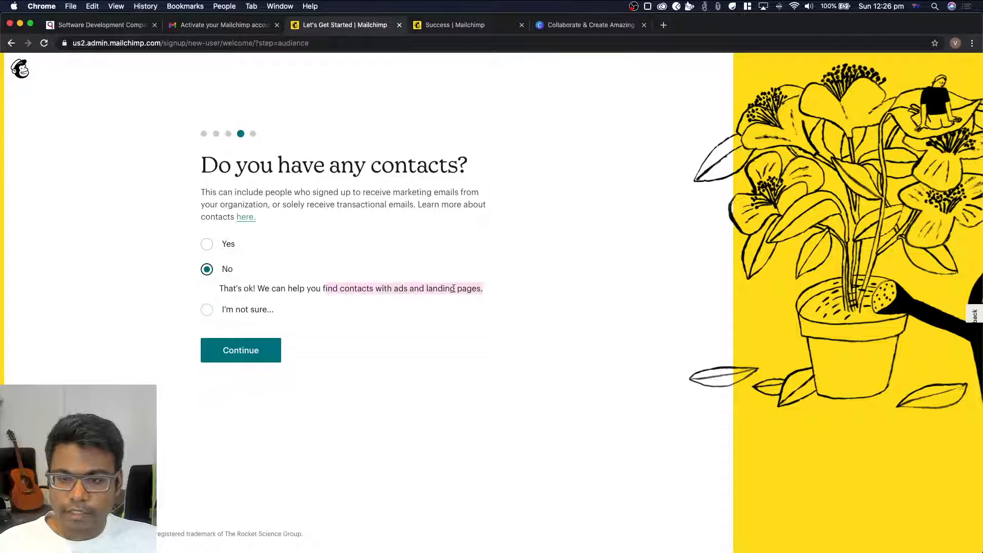
left_click_drag(426, 289, 482, 290)
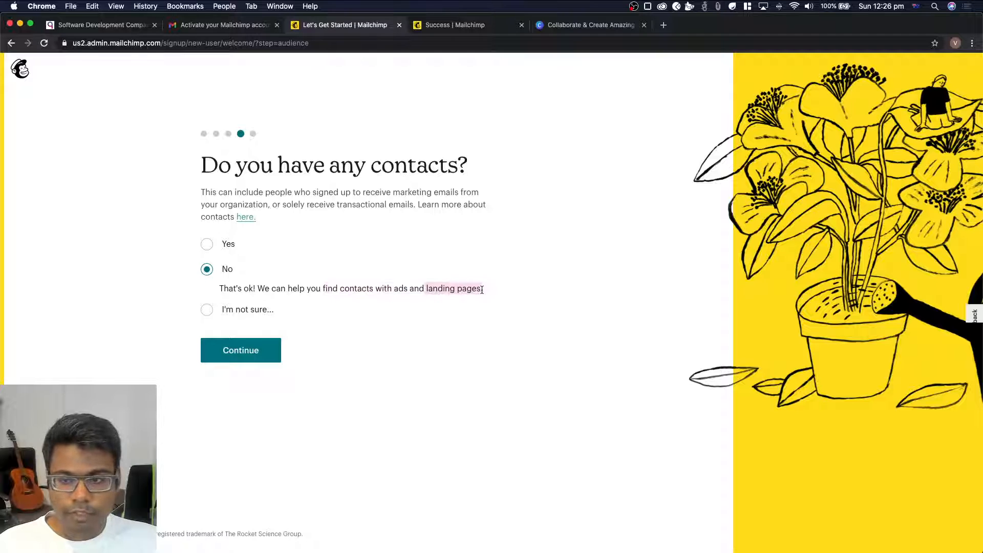
left_click(265, 353)
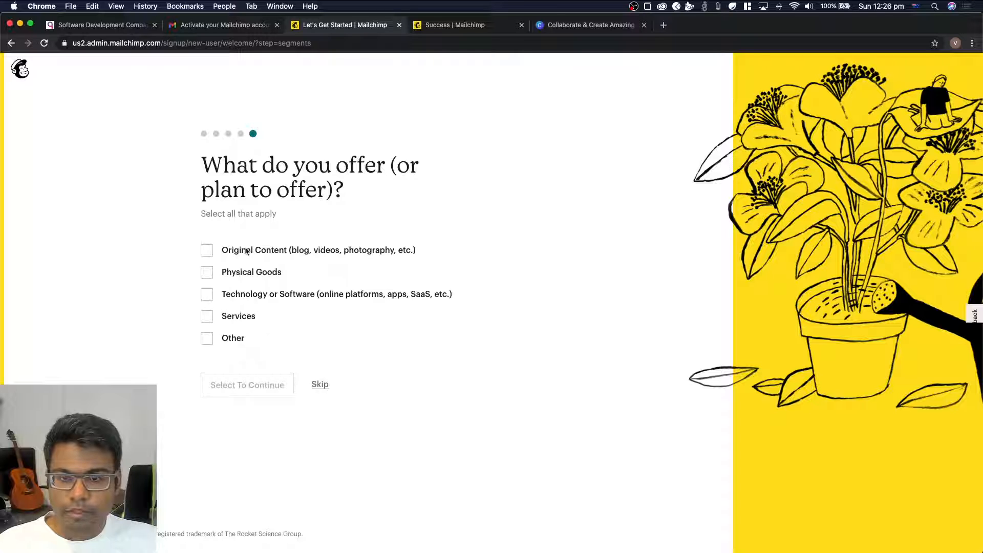
Select Original Content, Technology or Software, and Services as offerings, with Technology or Software as the primary one
left_click(206, 251)
left_click(207, 296)
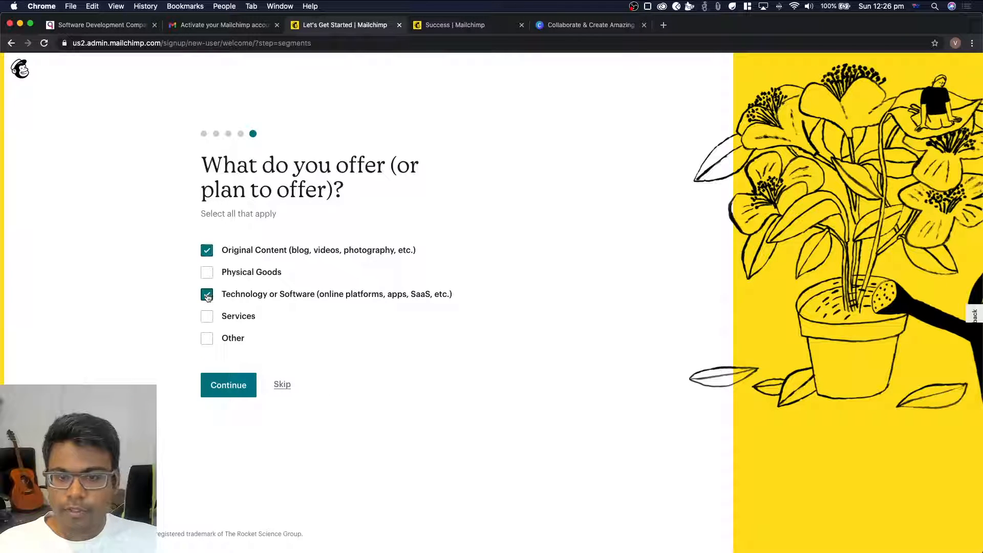
left_click(209, 321)
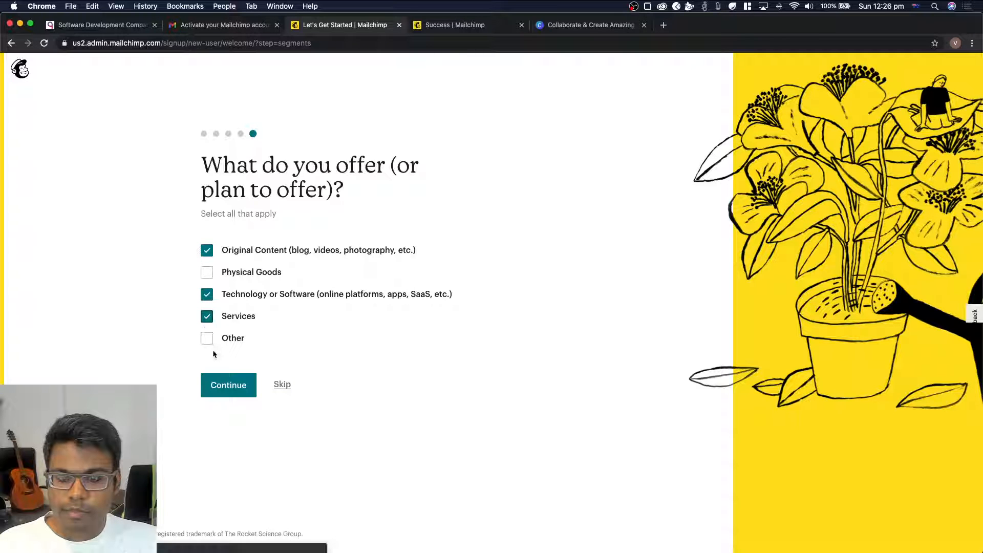
left_click(223, 392)
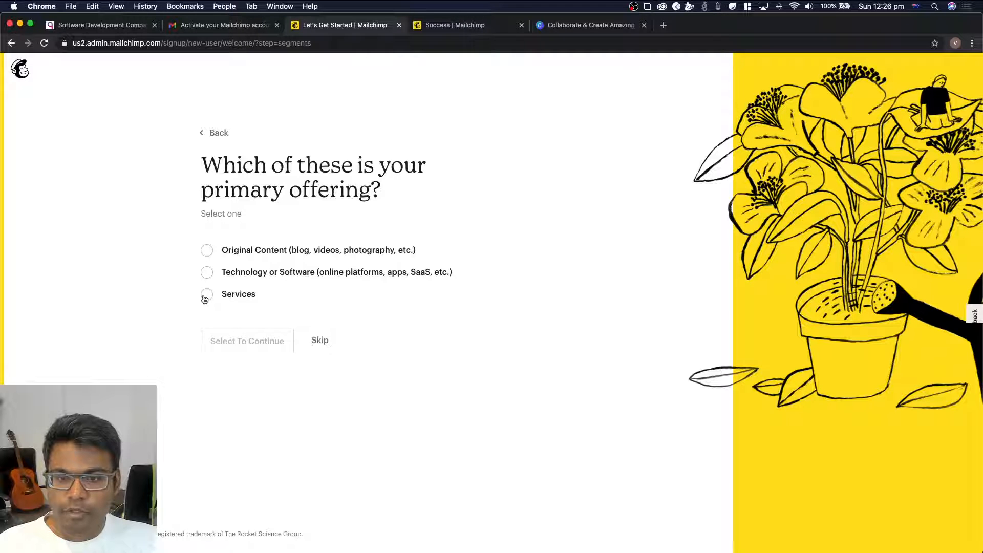
left_click(210, 274)
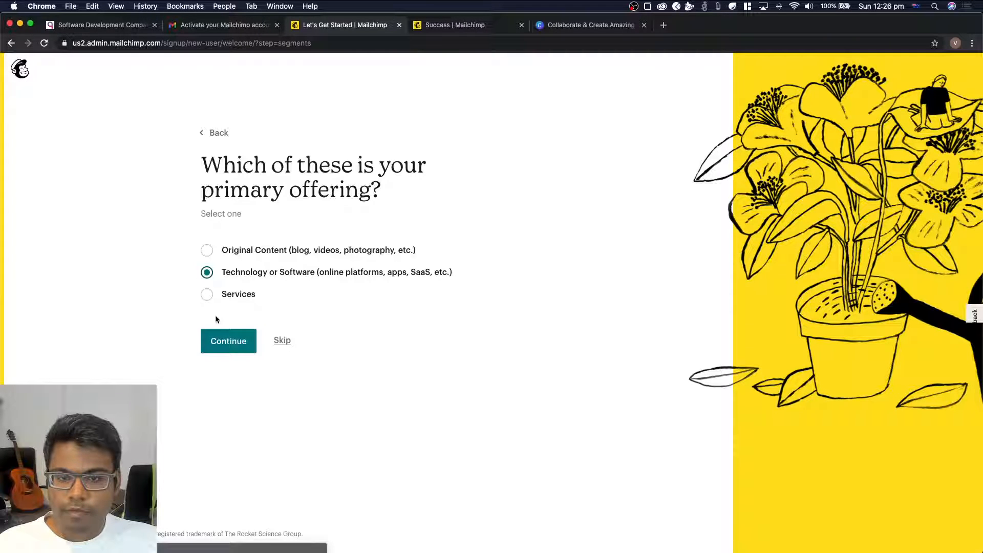
left_click(224, 340)
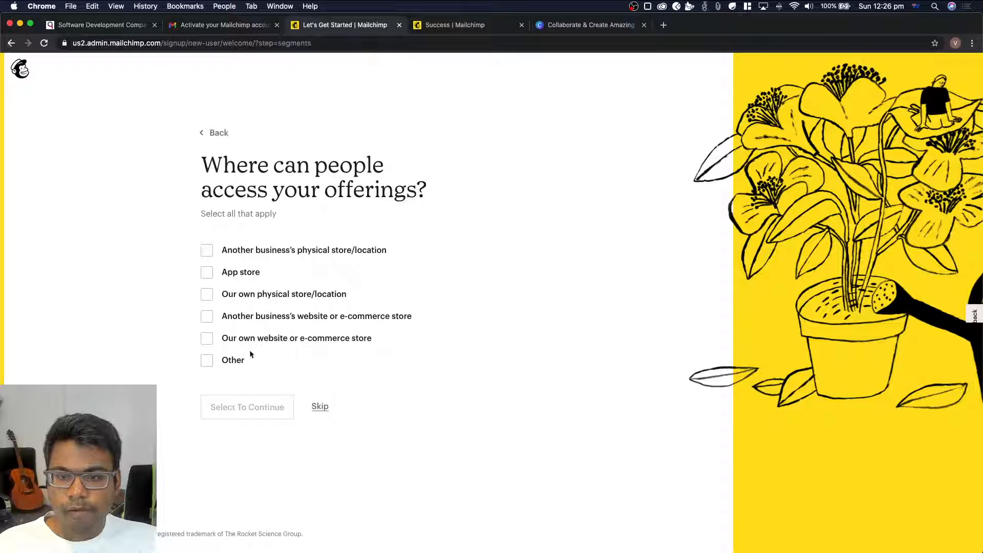
Choose the business's own website or e-commerce store as the access point and finish the setup without subscribing to any newsletter
left_click(240, 340)
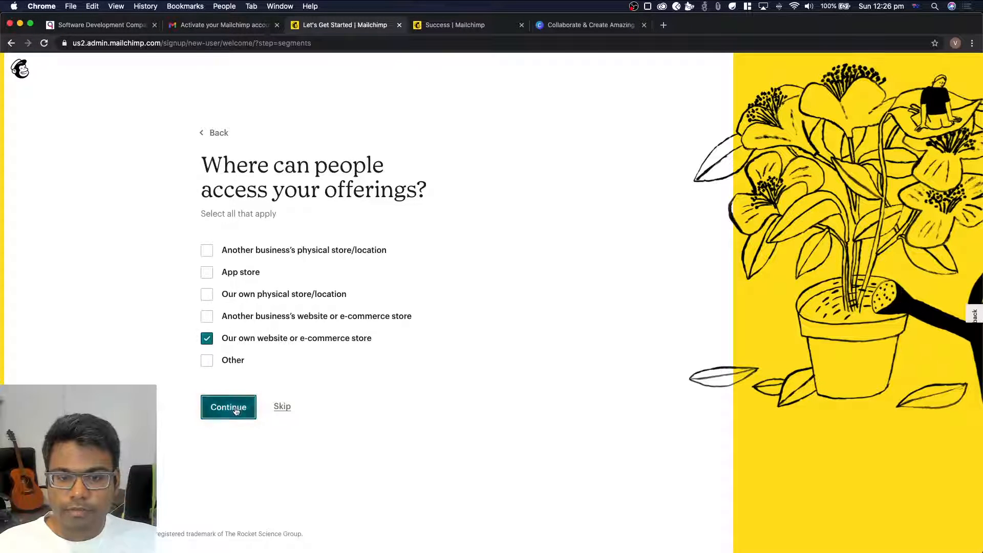
left_click(235, 407)
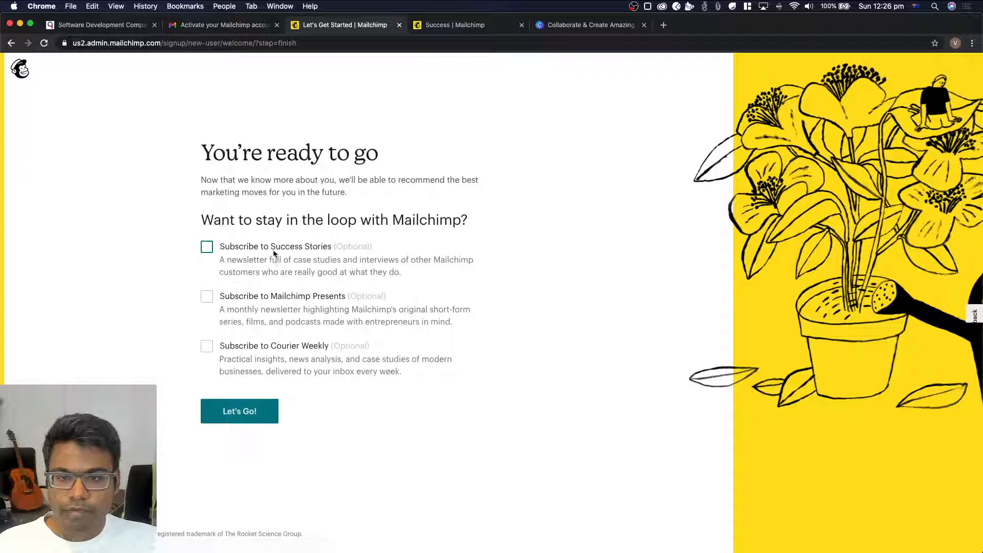
left_click(235, 416)
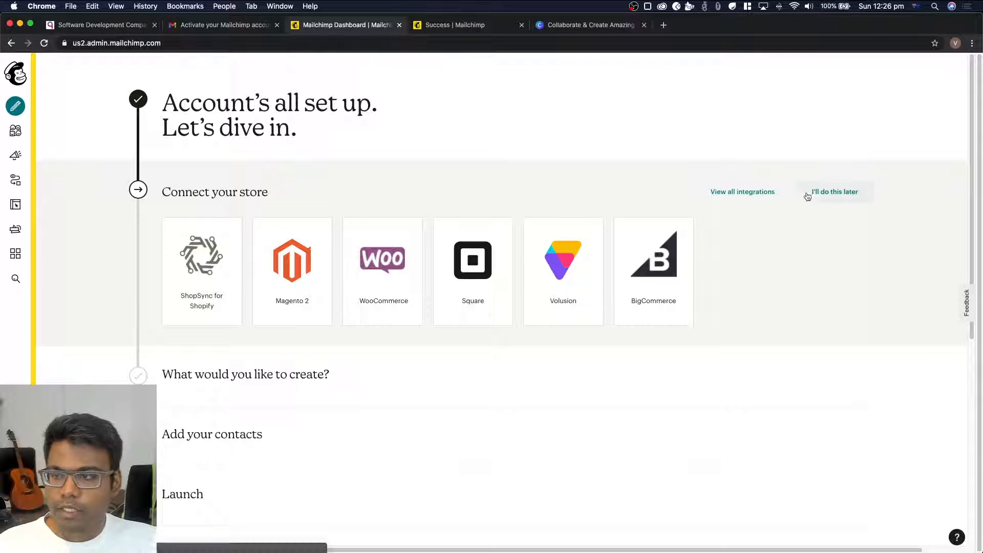
Postpone connecting a store and start creating an email campaign
left_click(835, 192)
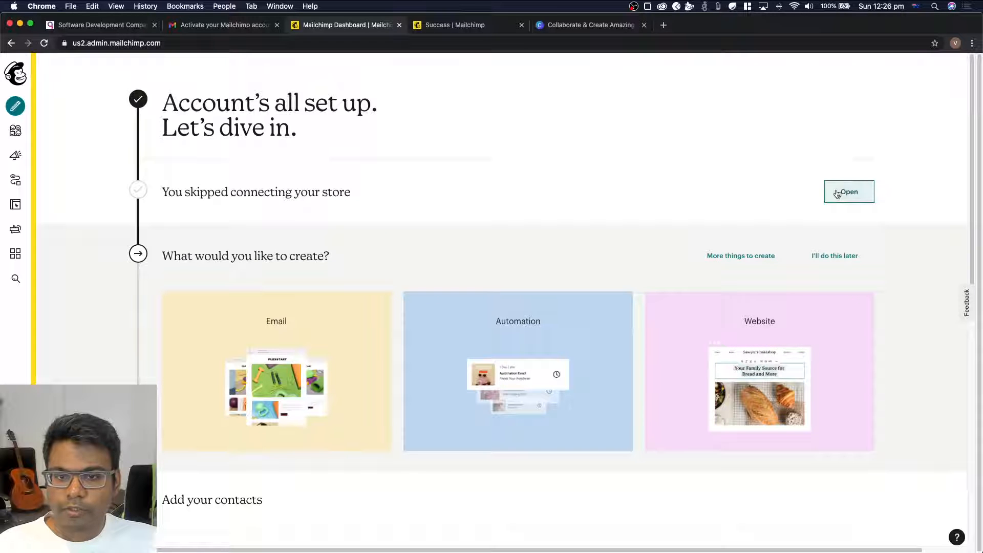
scroll(225, 297, "down", 1)
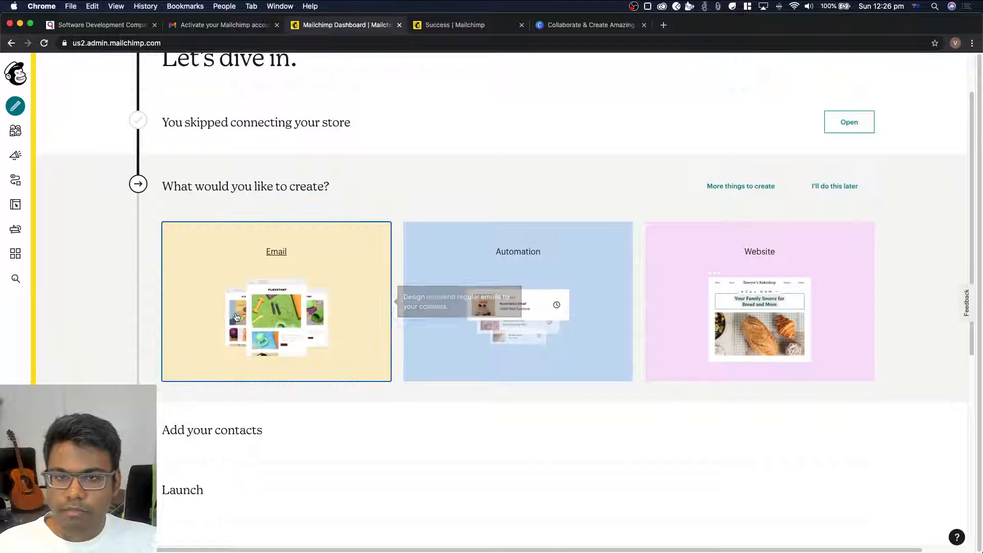
left_click(297, 324)
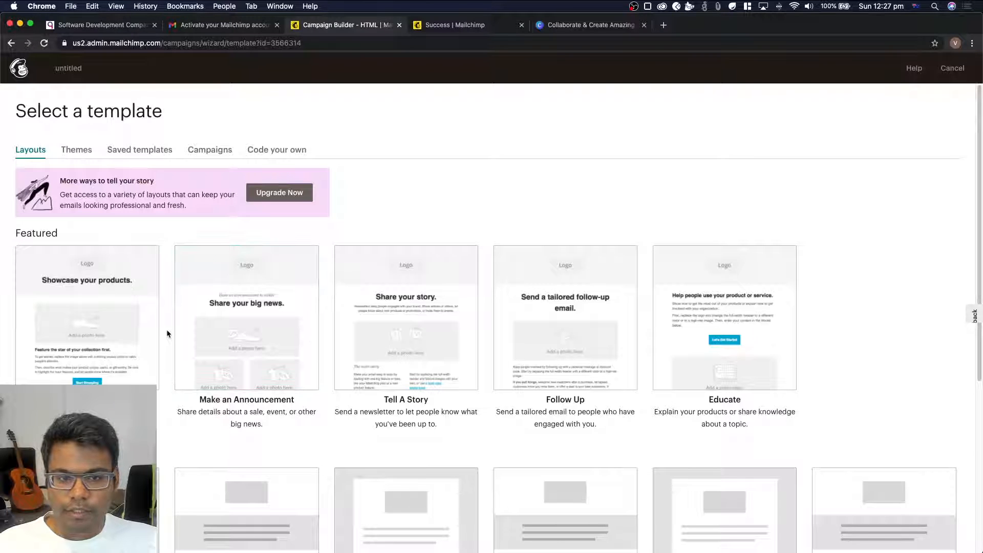
Review the featured template layouts and choose Make an Announcement for the email
left_click_drag(80, 112, 166, 112)
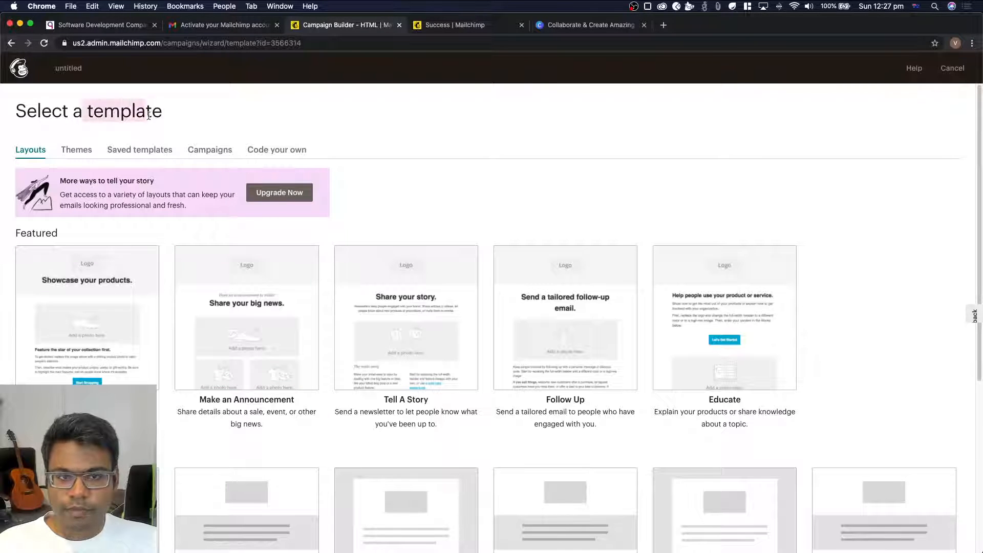
left_click(220, 108)
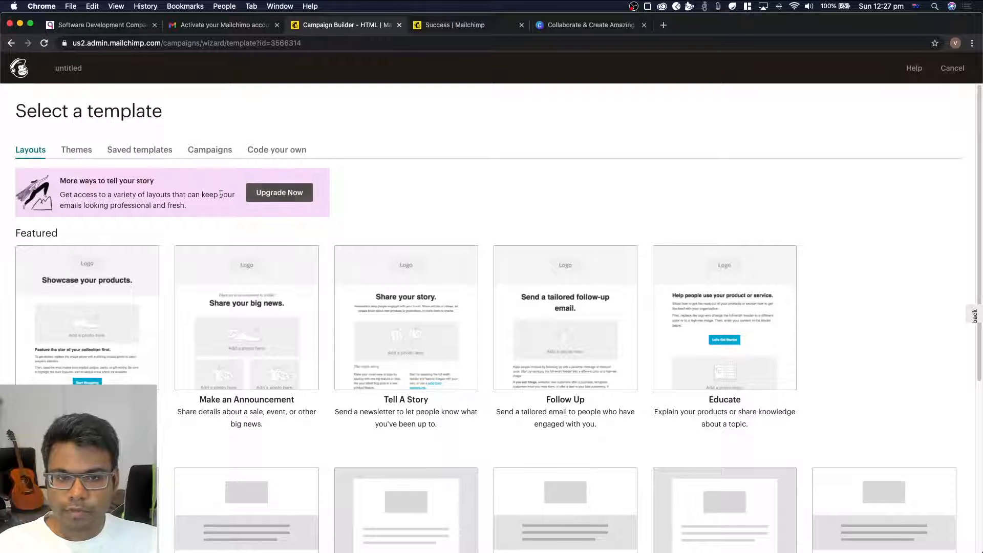
scroll(173, 243, "down", 2)
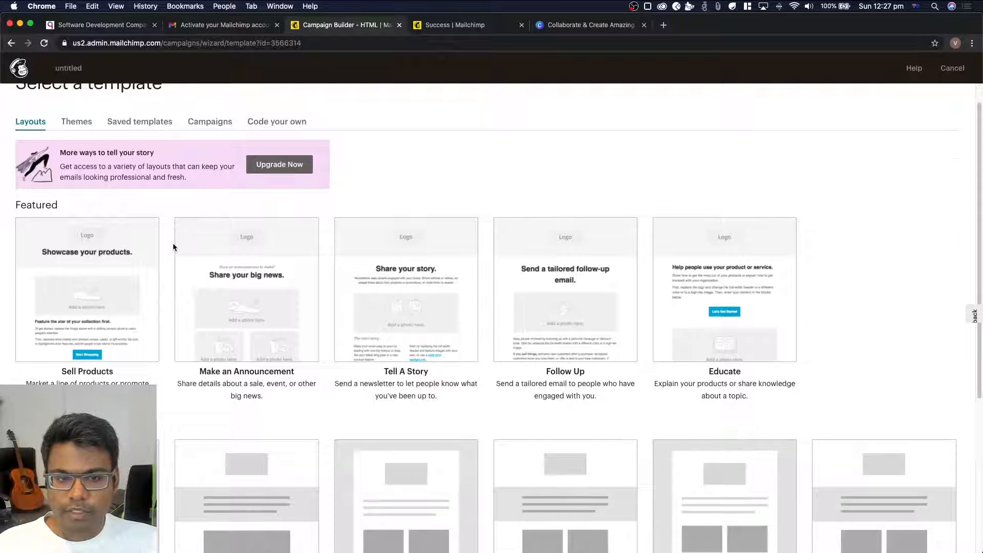
scroll(173, 247, "up", 2)
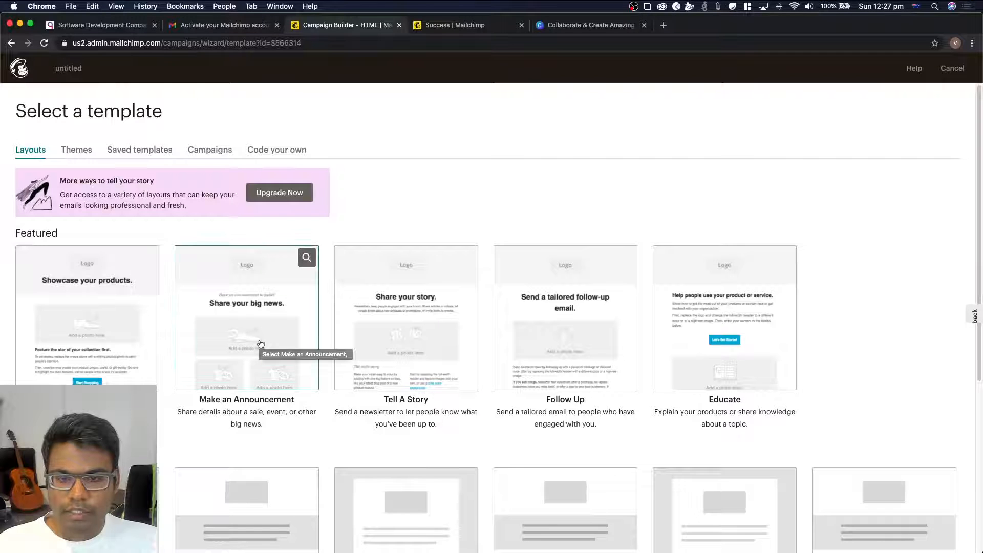
left_click(255, 278)
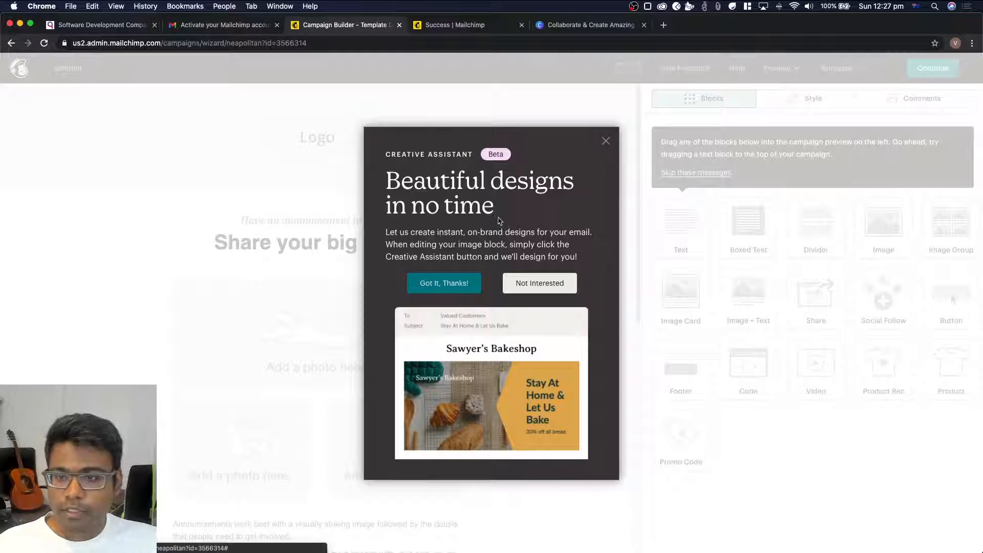
Accept the Creative Assistant introduction and look over the announcement template's layout
left_click(448, 289)
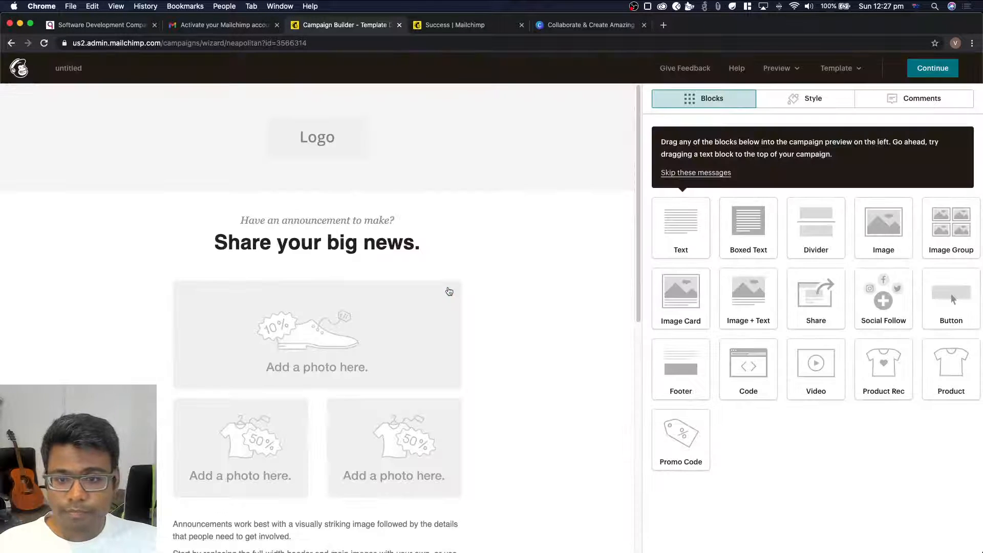
scroll(450, 290, "down", 3)
scroll(286, 228, "up", 3)
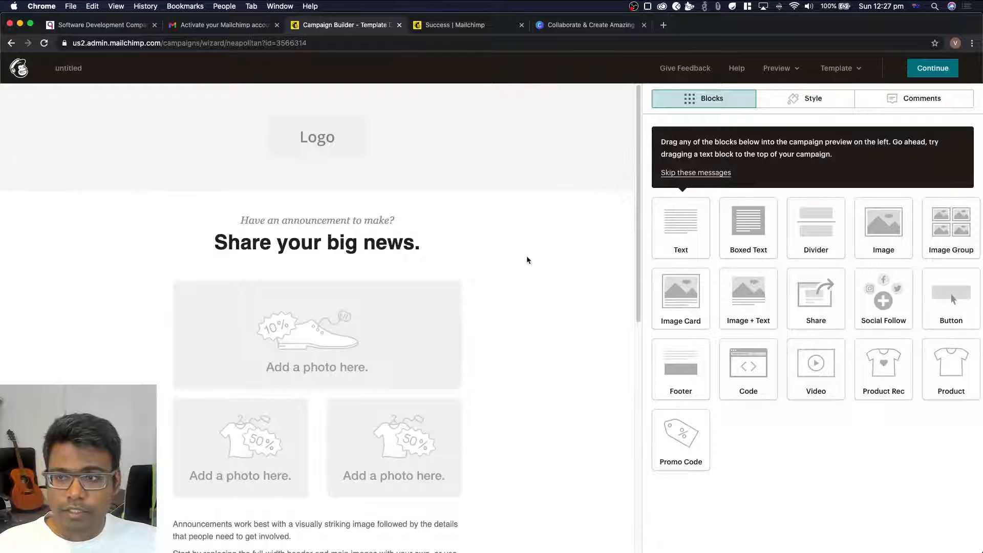
scroll(527, 260, "down", 2)
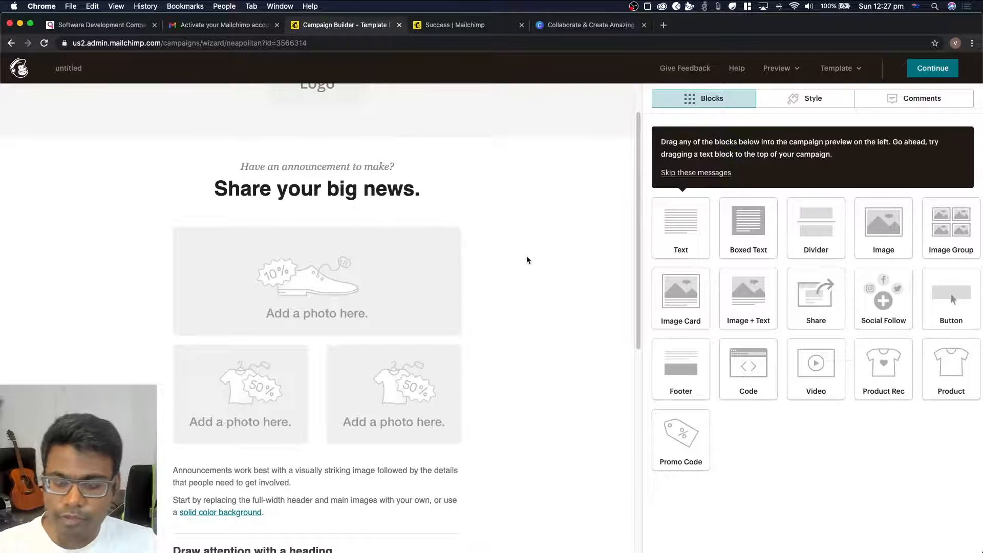
scroll(526, 256, "up", 2)
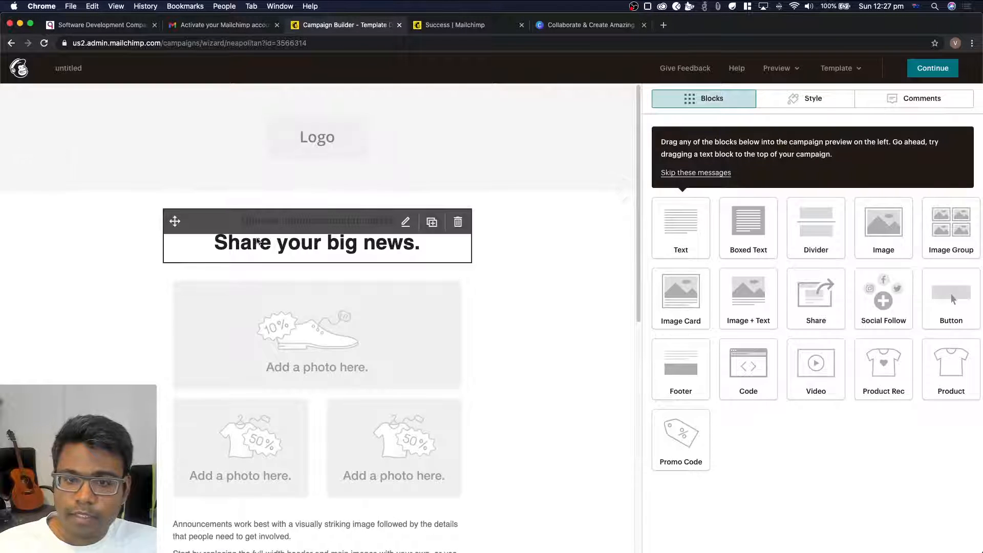
Inspect the content settings of the heading text block and the image group, then close the image group's settings
left_click(309, 244)
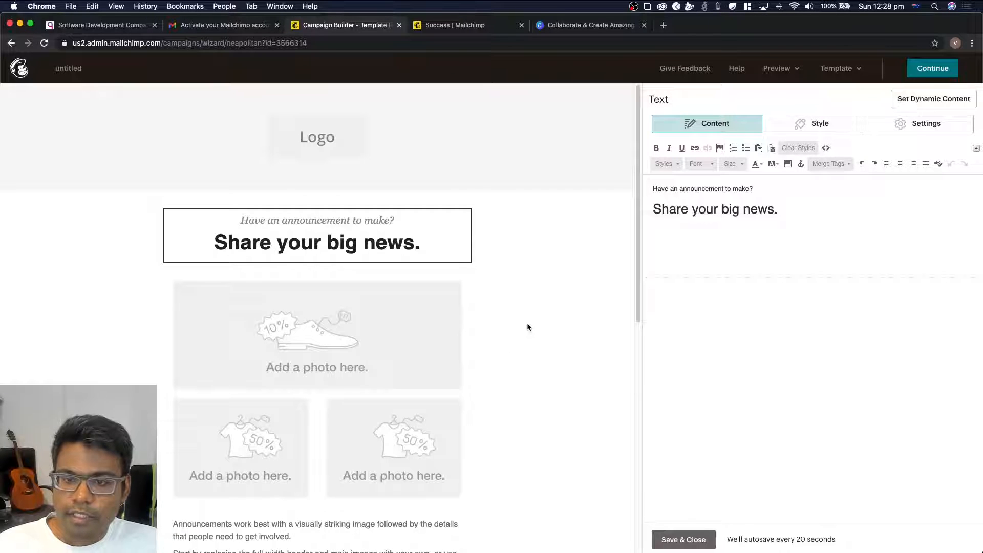
scroll(351, 194, "down", 1)
scroll(301, 317, "down", 2)
left_click(315, 299)
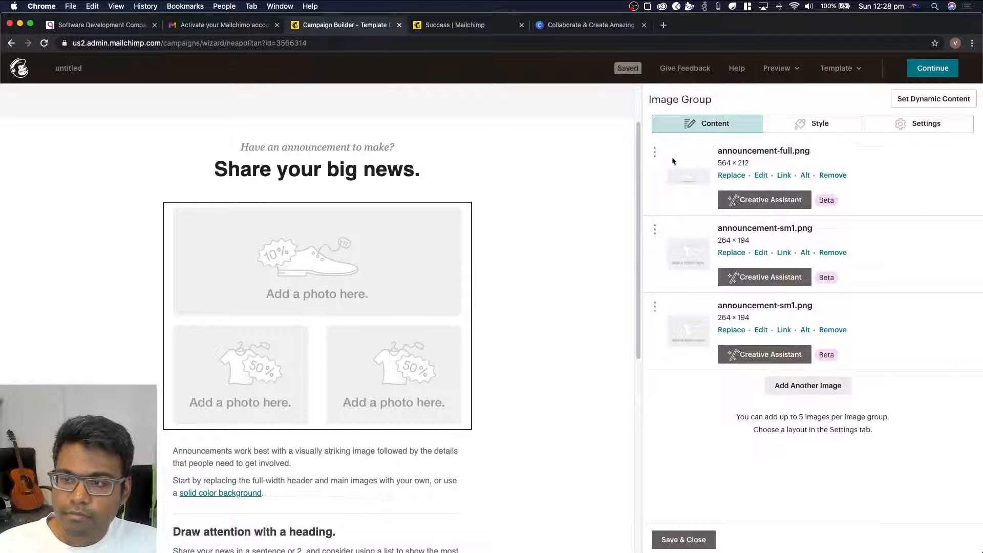
left_click(683, 539)
Examine the announcement template's photos, body text, details list, call-to-action button and footer
scroll(287, 359, "down", 3)
scroll(326, 384, "down", 2)
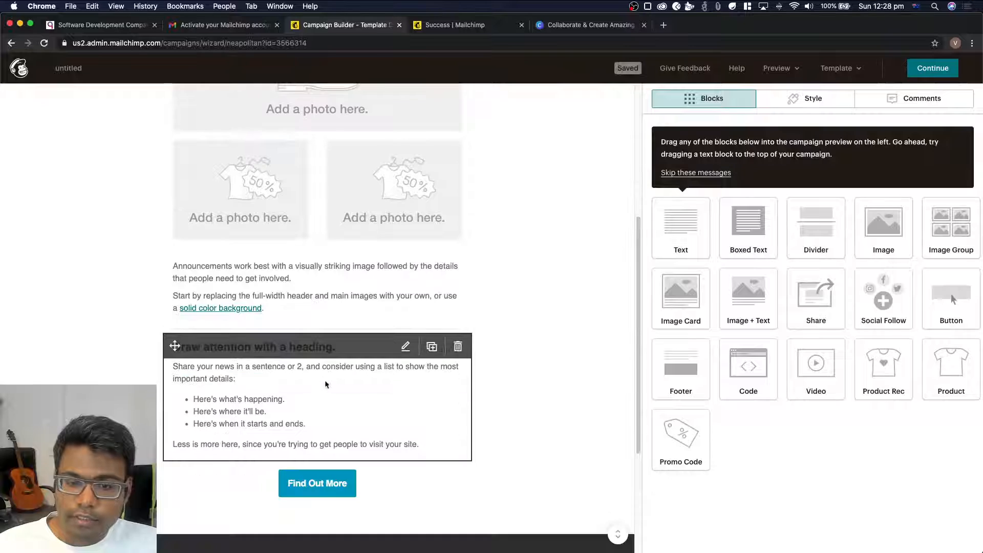
scroll(332, 423, "down", 2)
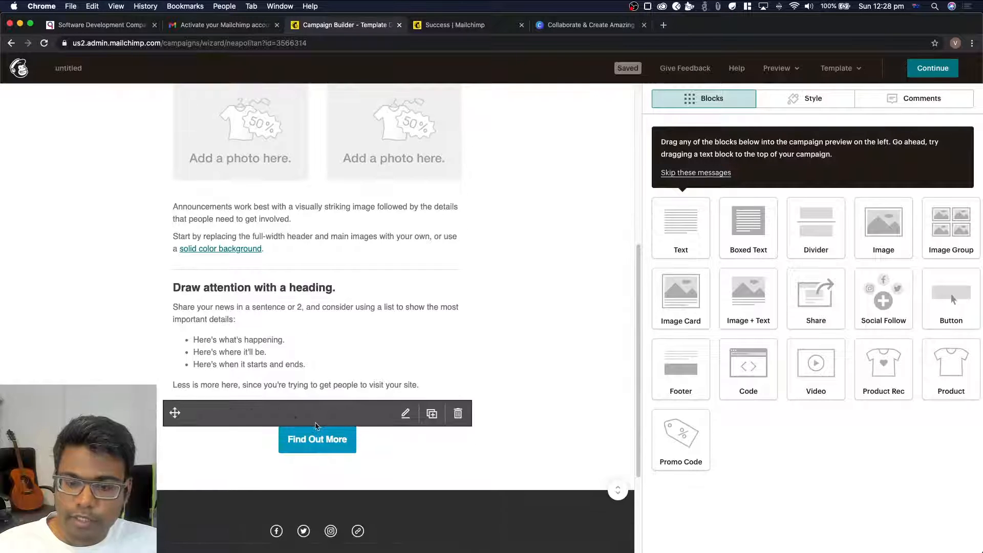
scroll(338, 307, "up", 10)
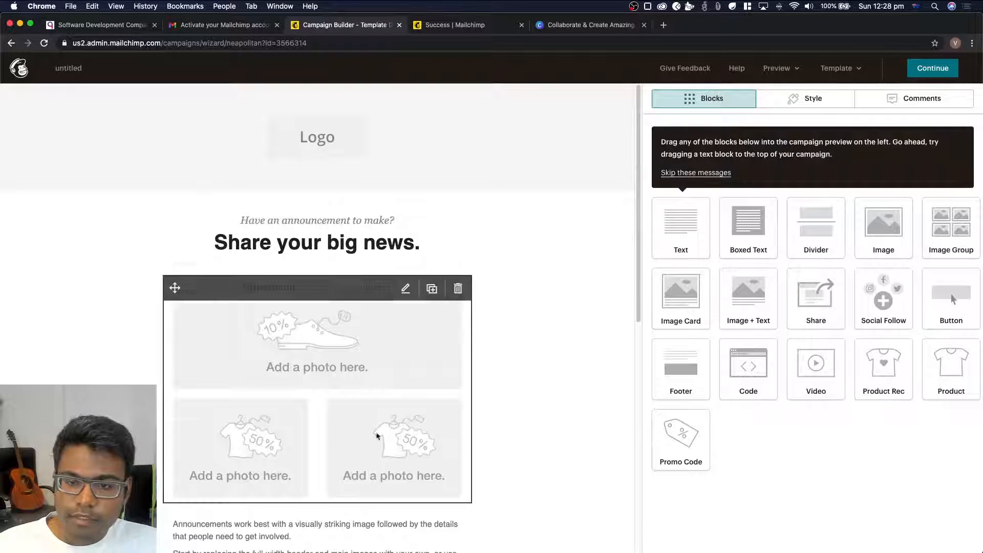
scroll(341, 212, "down", 3)
scroll(341, 212, "down", 5)
scroll(330, 338, "up", 8)
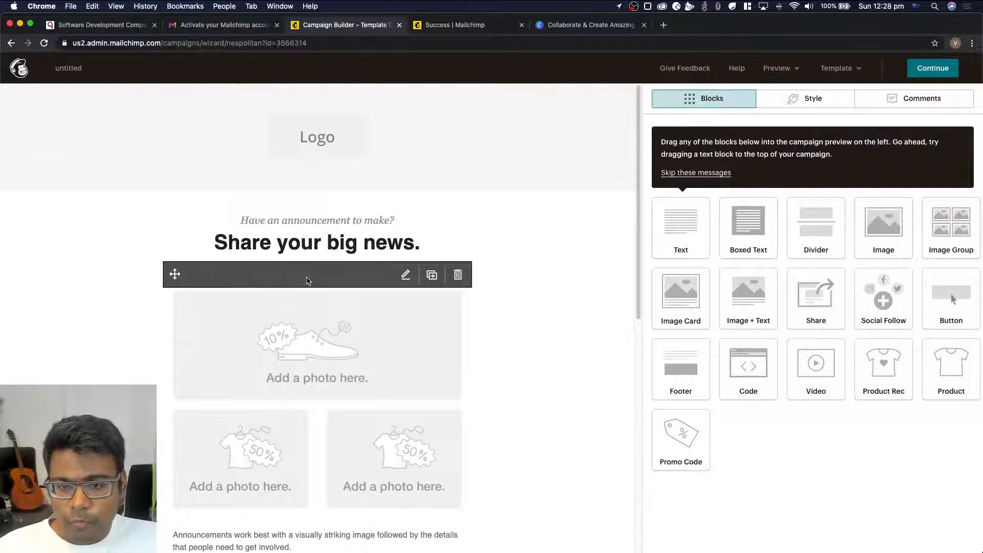
scroll(307, 280, "down", 3)
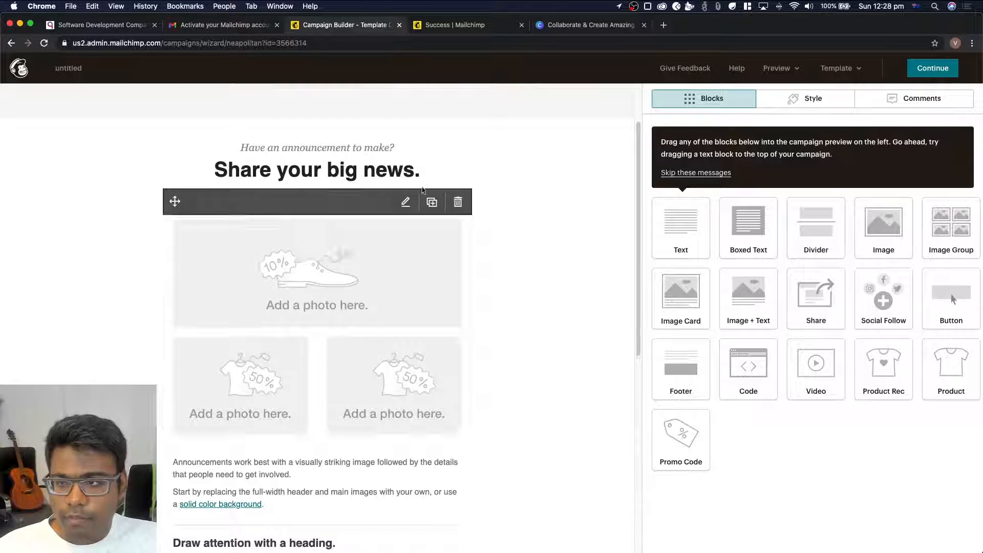
scroll(309, 341, "down", 5)
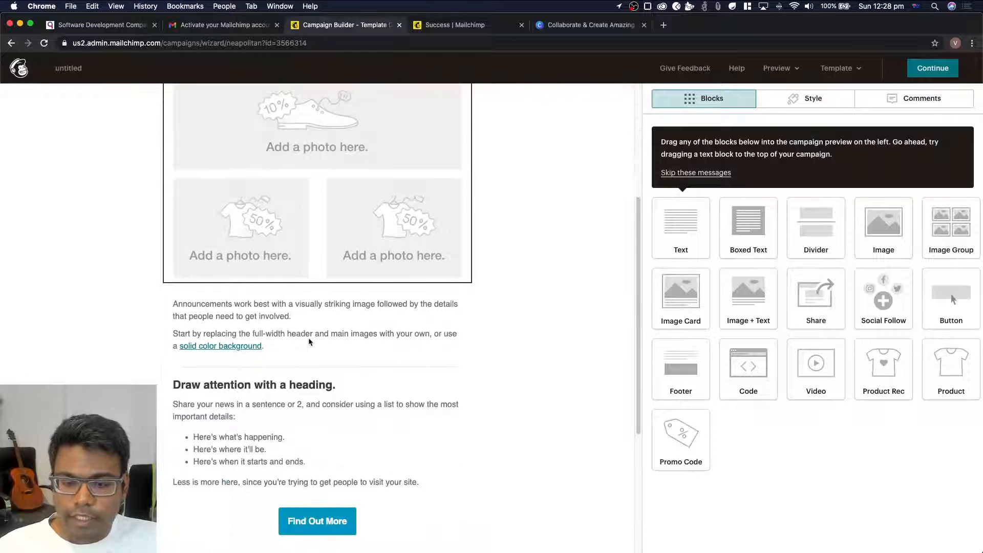
scroll(309, 342, "down", 2)
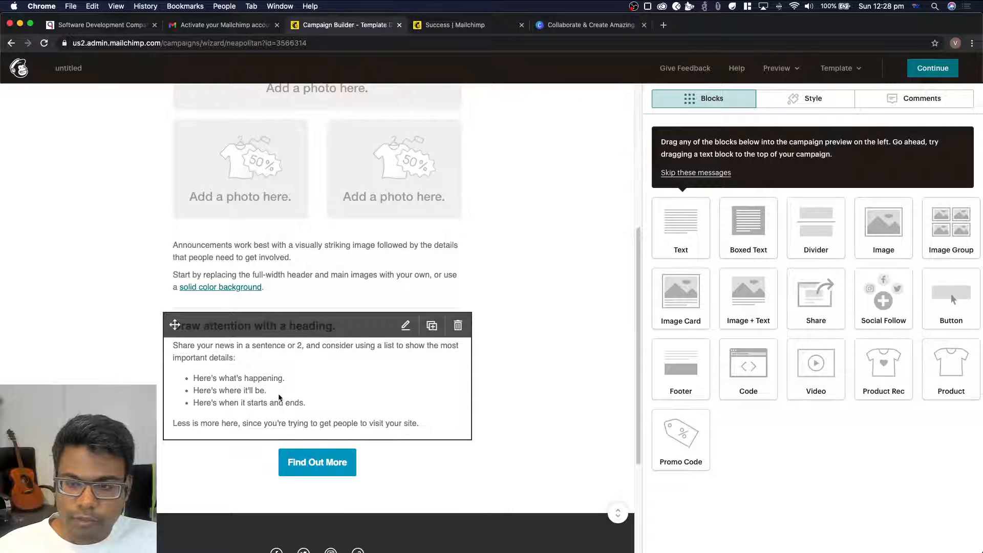
scroll(278, 393, "up", 10)
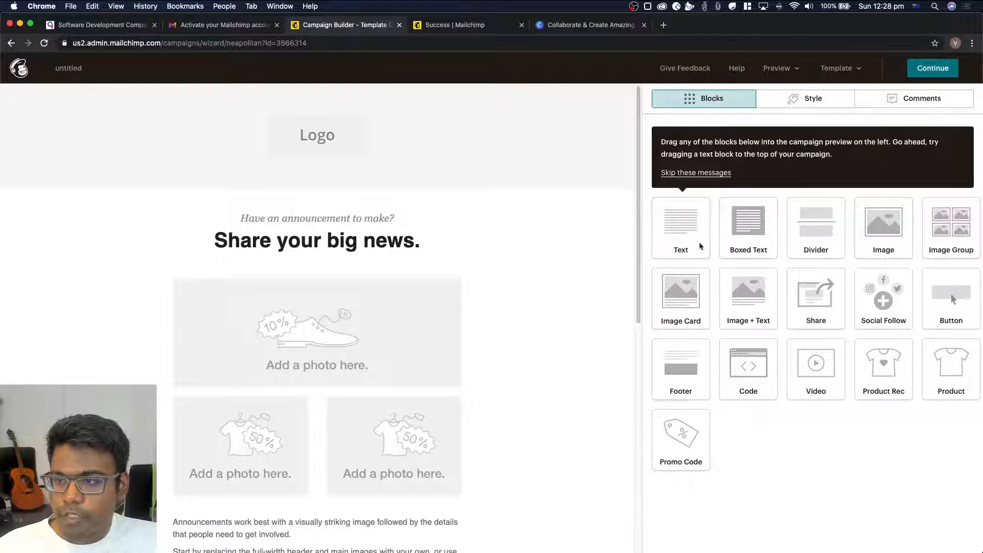
Skip the builder tips and replace the small line above the headline with "The moment you've been waiting for!"
left_click(701, 173)
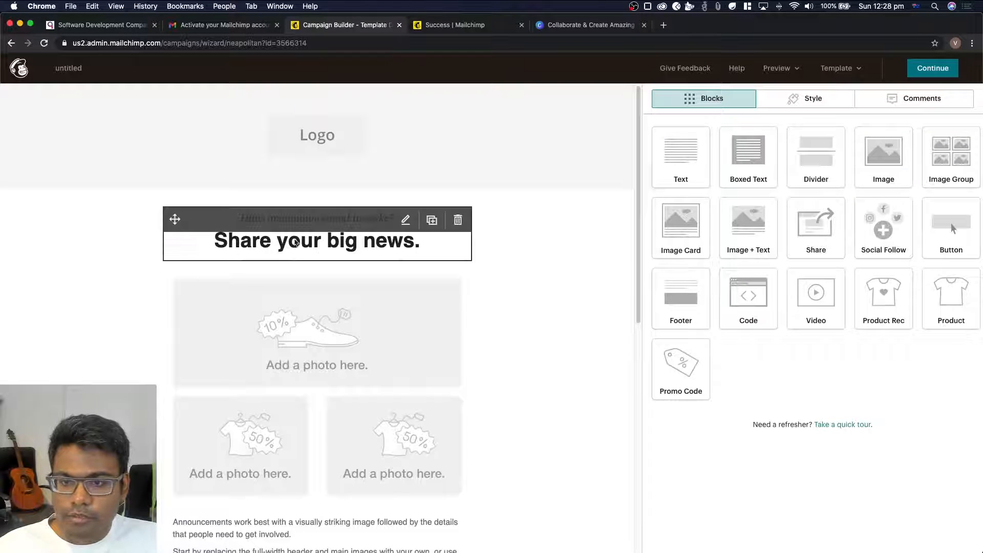
left_click(296, 242)
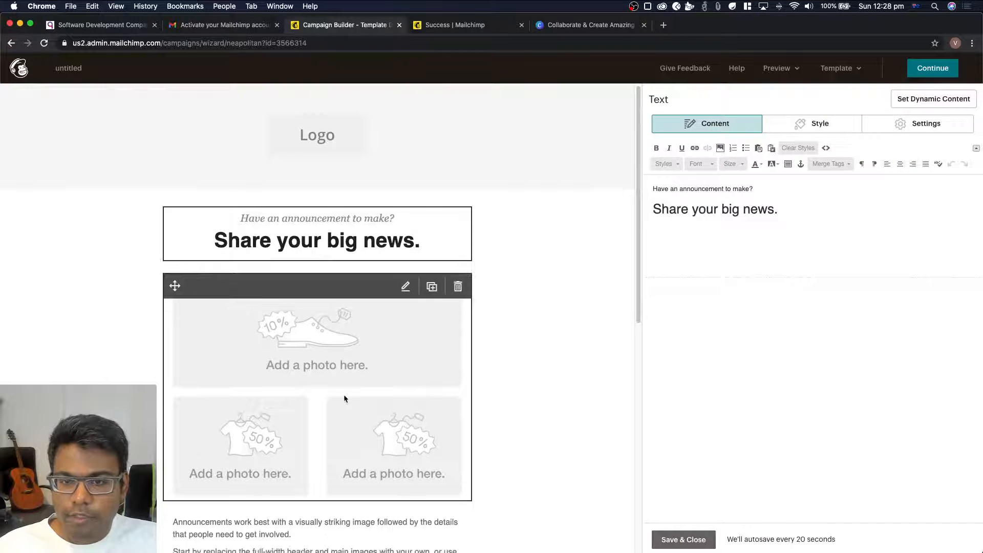
left_click_drag(761, 190, 511, 164)
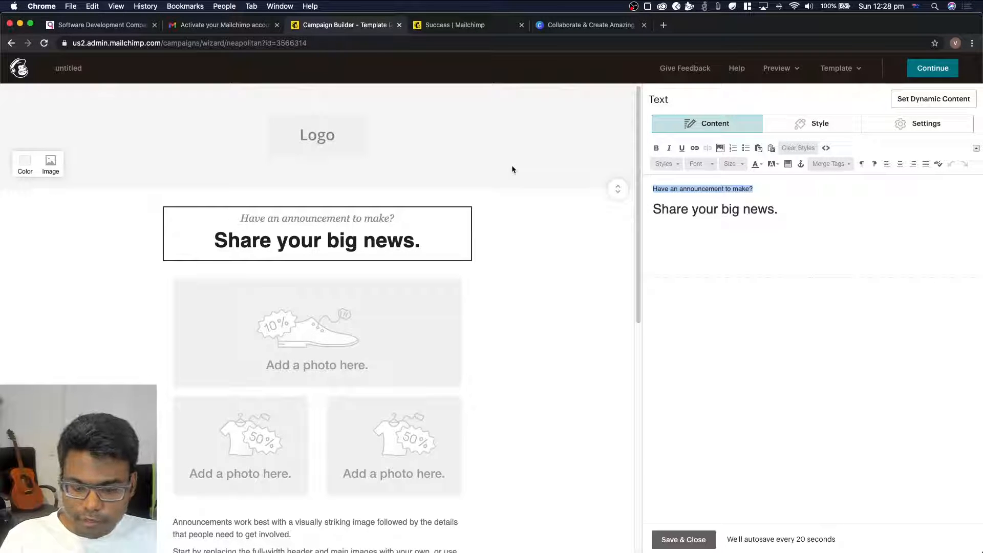
type("The")
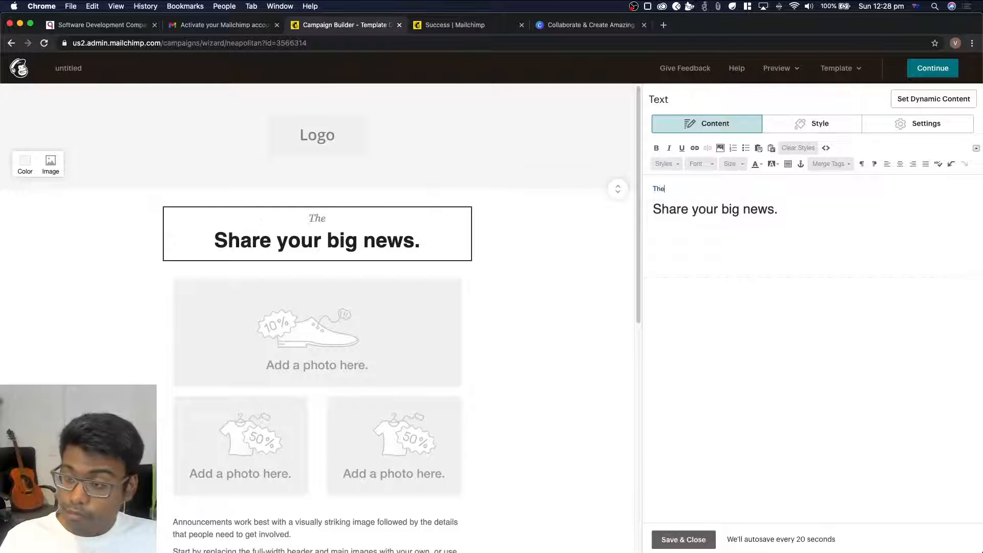
type(" moment you'v")
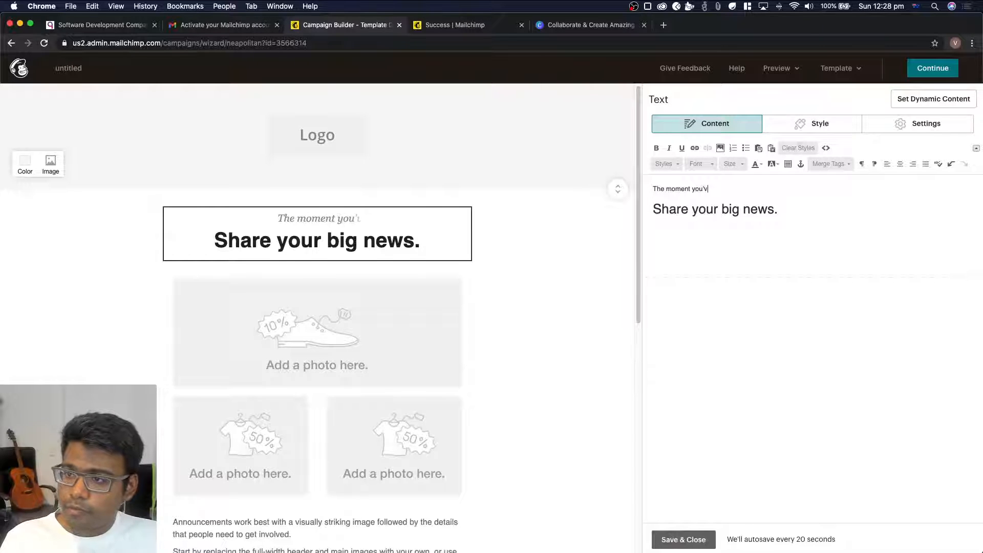
type("e been waiting for!")
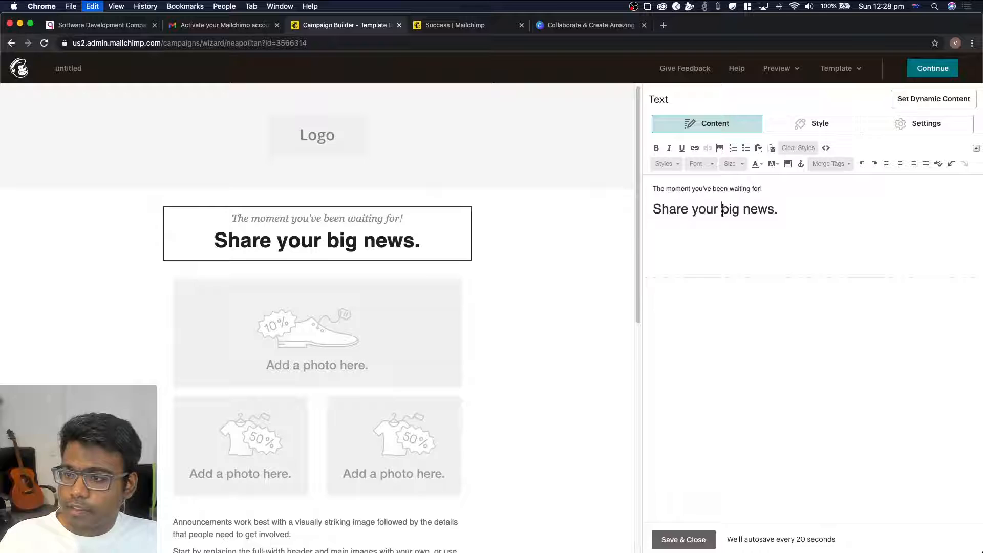
Replace the headline "Share your big news." with "Our newsletter is live!"
key("super+a")
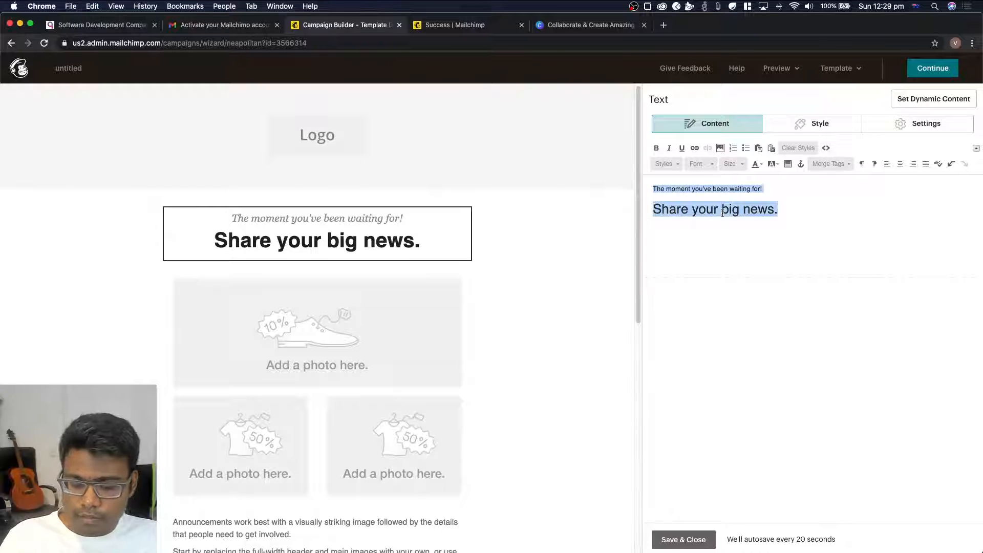
left_click(722, 213)
left_click_drag(777, 216, 654, 210)
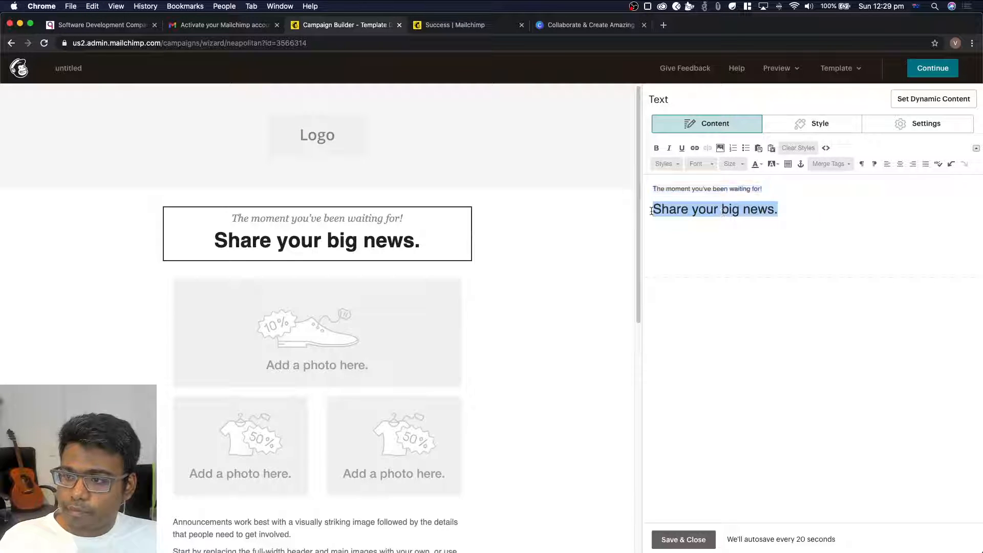
type("Our newsletter is live!")
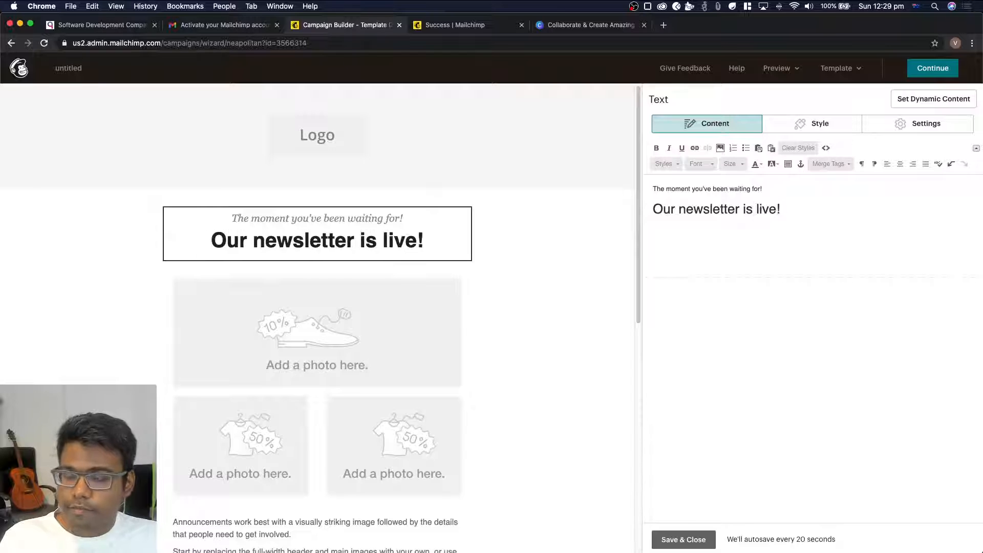
Close the image group's settings after a look and insert a single Image block directly beneath the headline
left_click(366, 379)
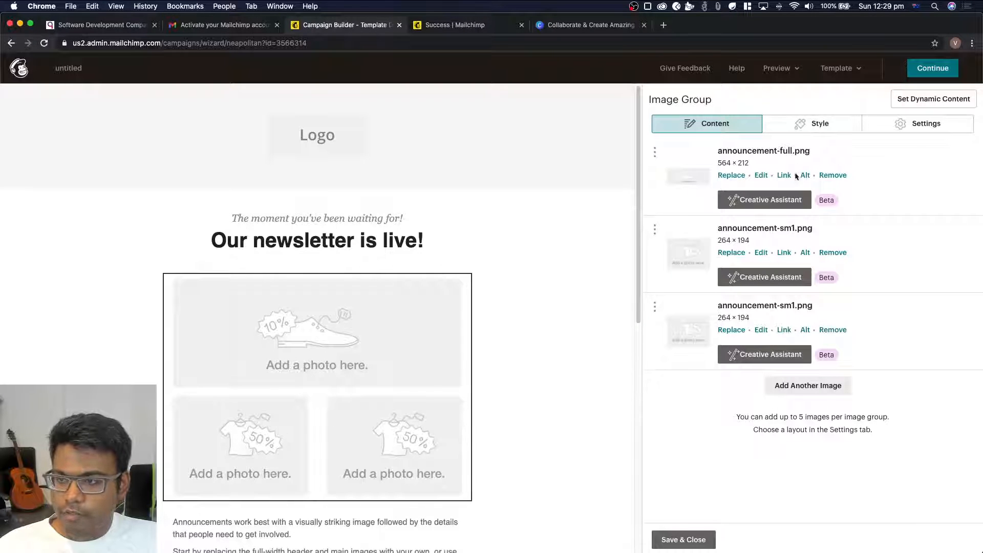
left_click(693, 539)
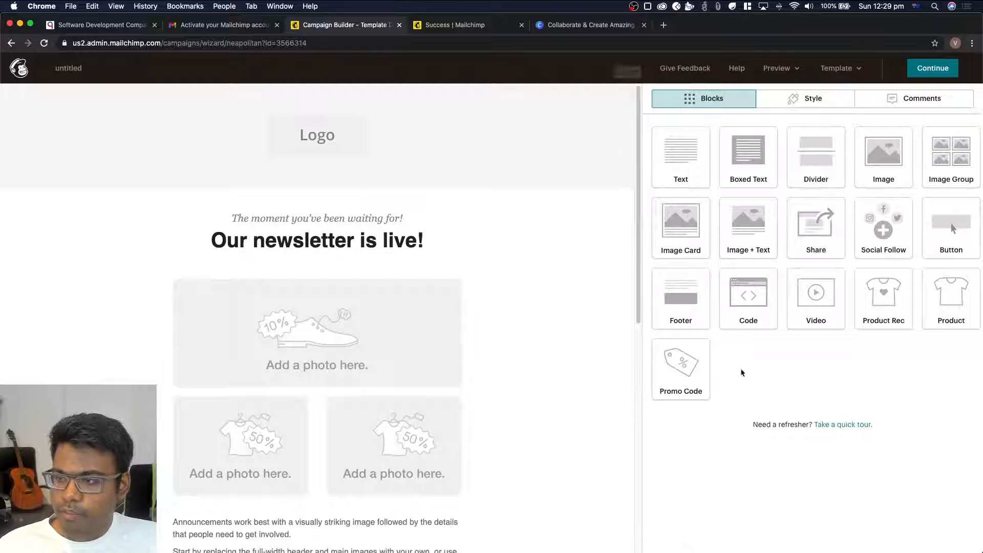
left_click_drag(884, 154, 319, 262)
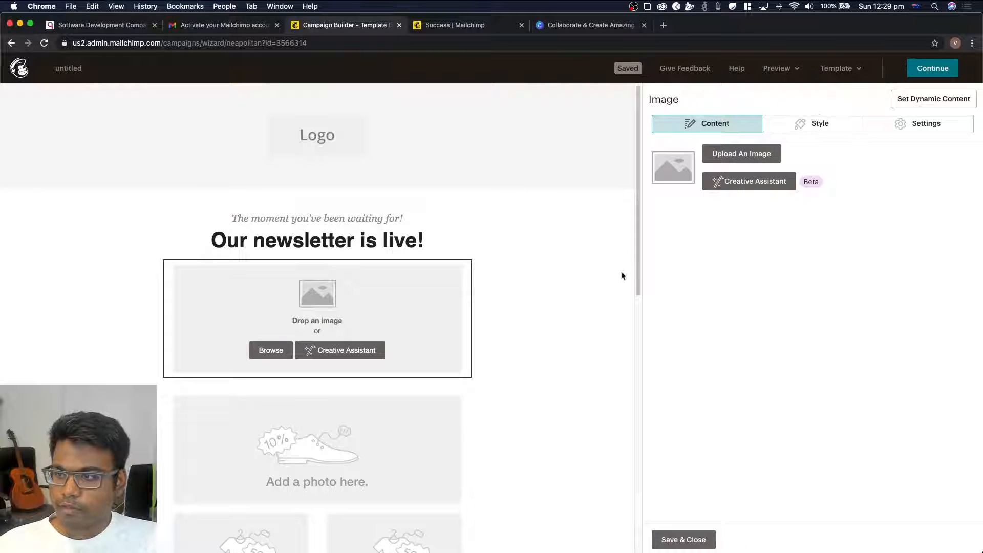
Find "quantana logo" on the computer and upload Quantana Logo.png into the new image block
left_click(749, 155)
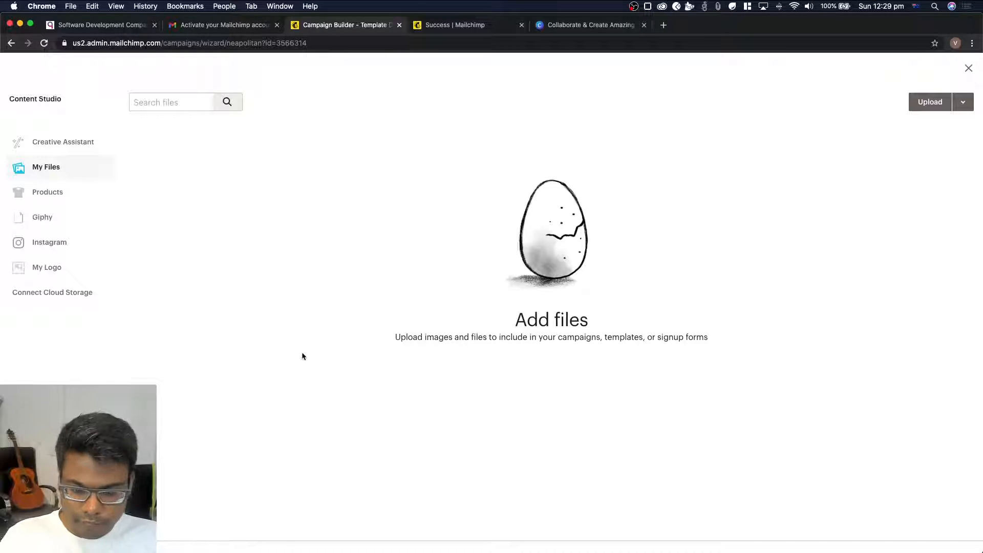
key("super+space")
type("quantana lo")
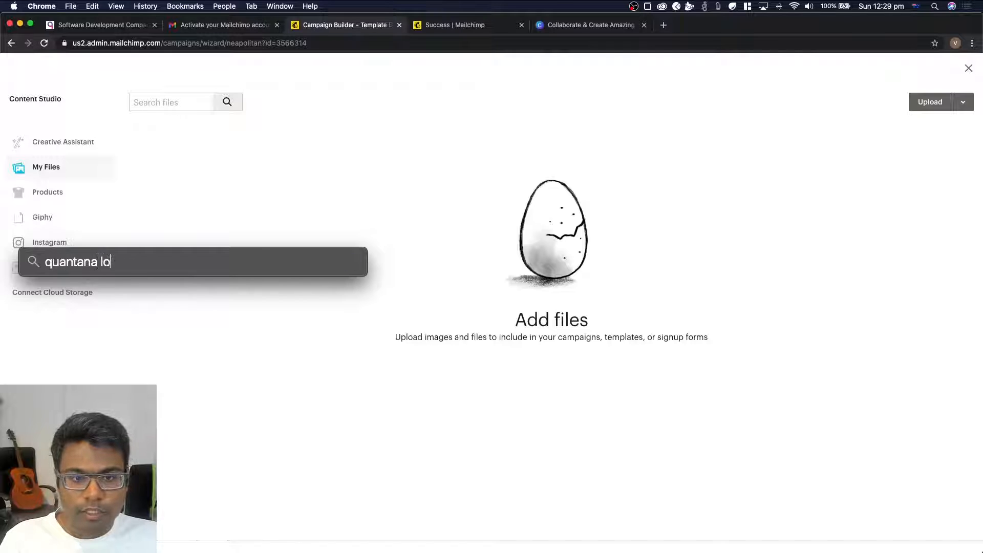
type("go")
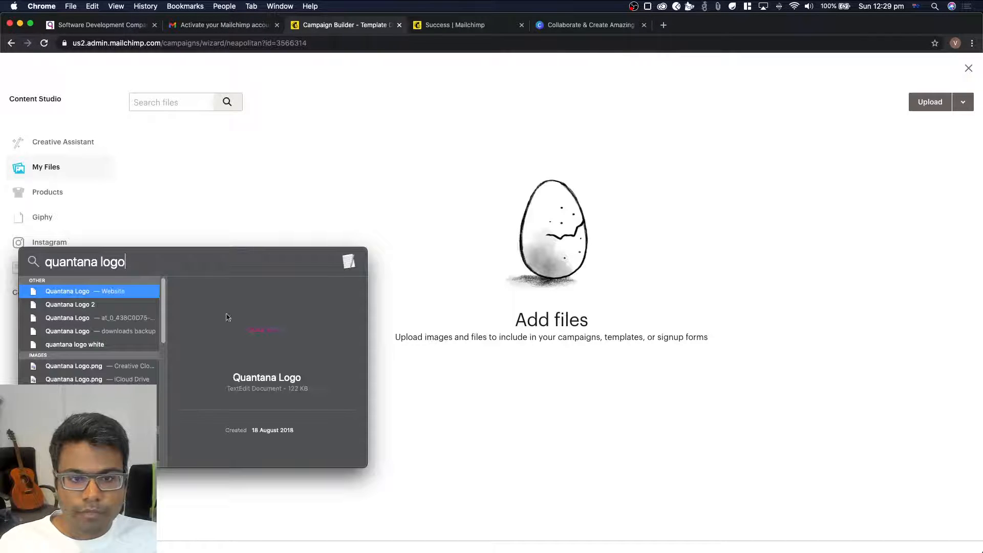
left_click(78, 368)
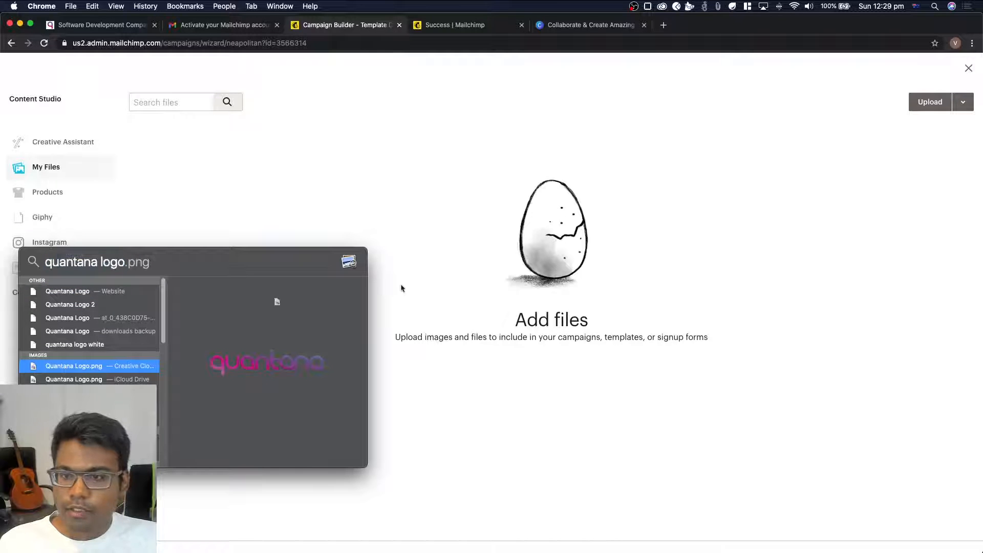
left_click_drag(401, 288, 529, 260)
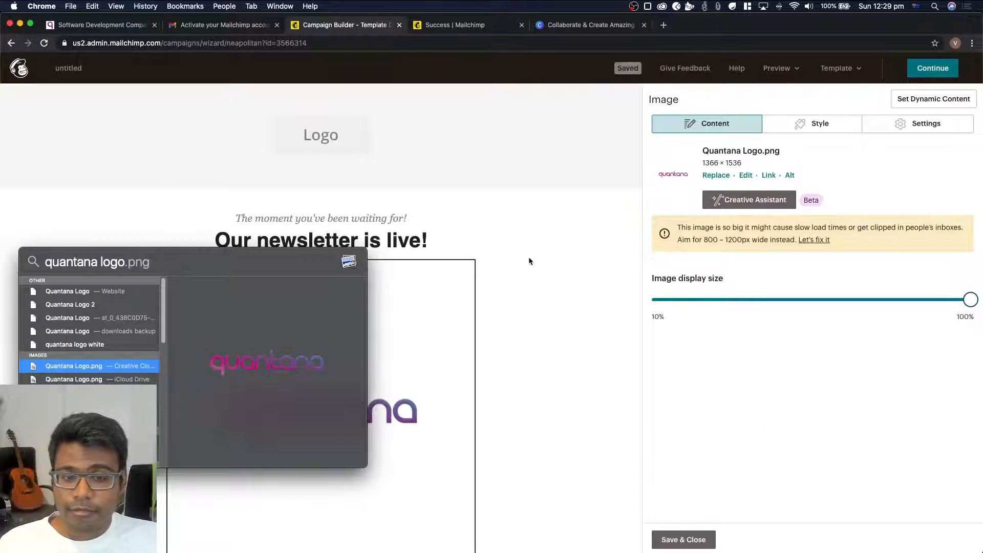
key("Escape")
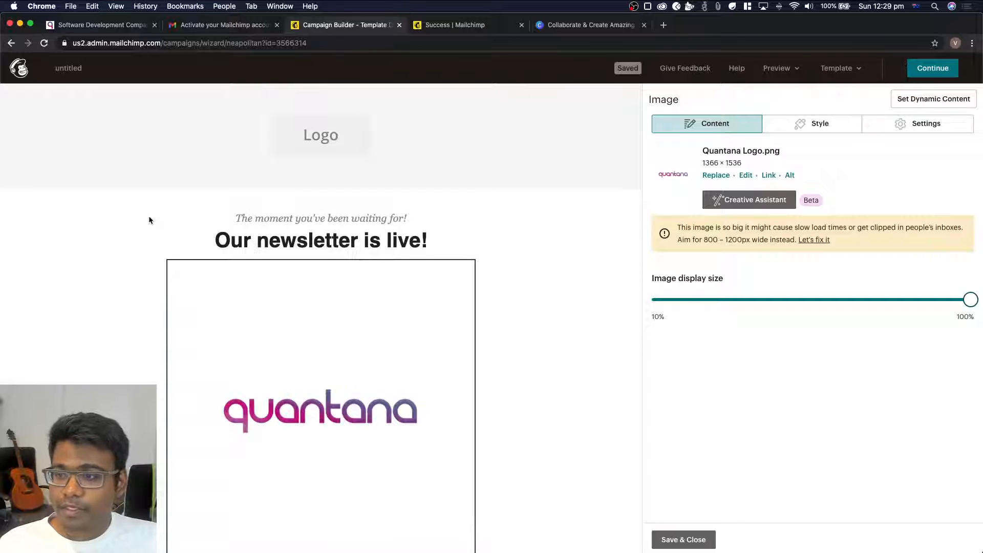
Crop the logo image beneath the headline to a strip of about 1240 × 333 px centred on the wordmark and save it
scroll(339, 433, "down", 3)
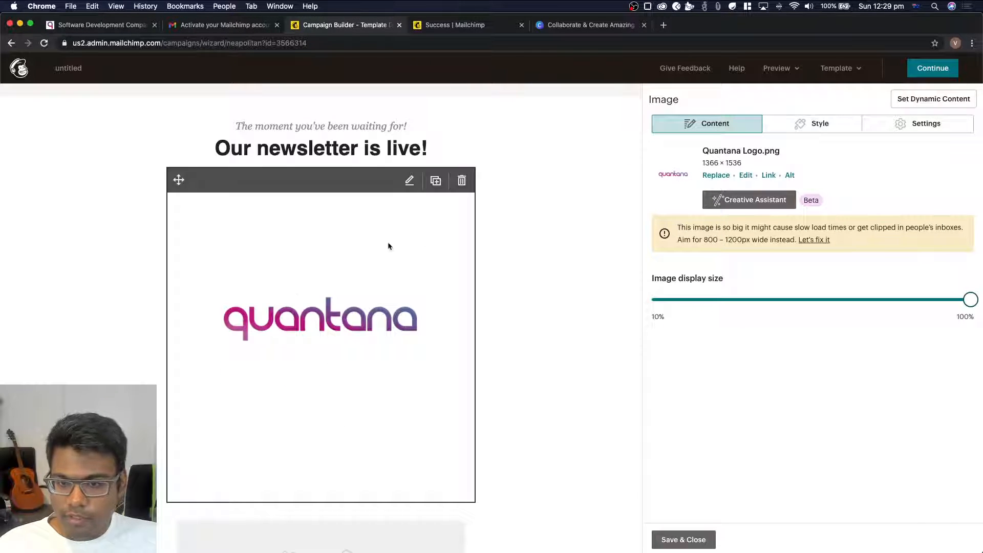
scroll(574, 309, "up", 3)
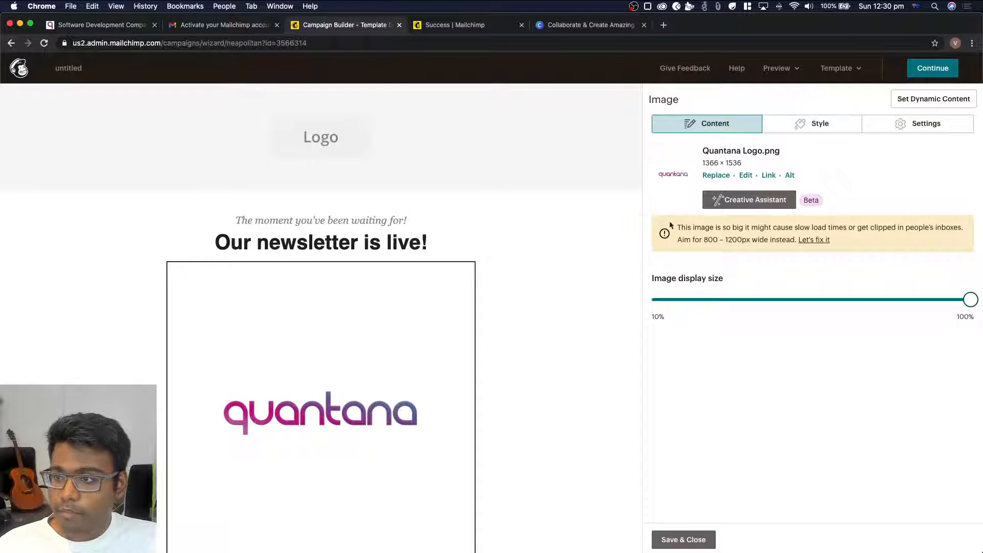
left_click(746, 176)
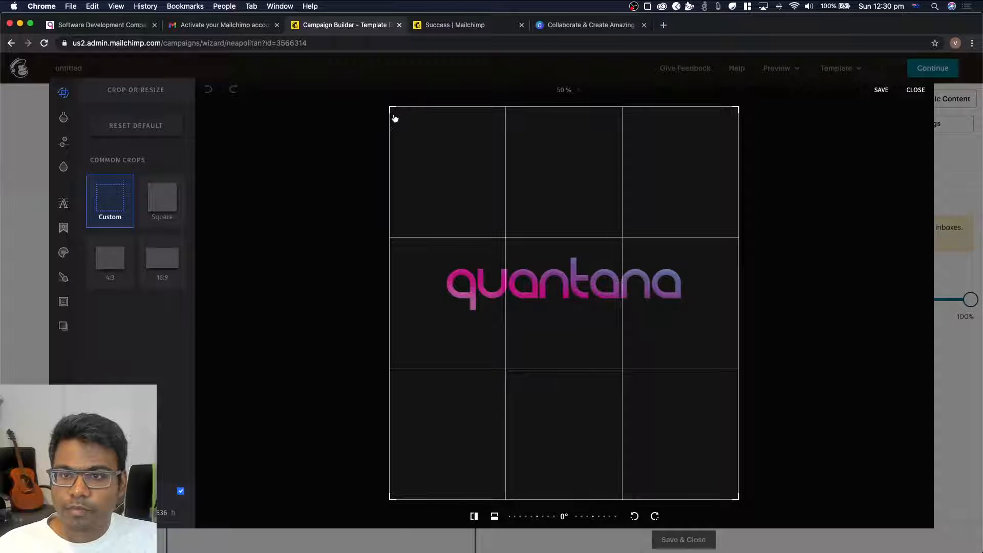
left_click_drag(394, 119, 385, 187)
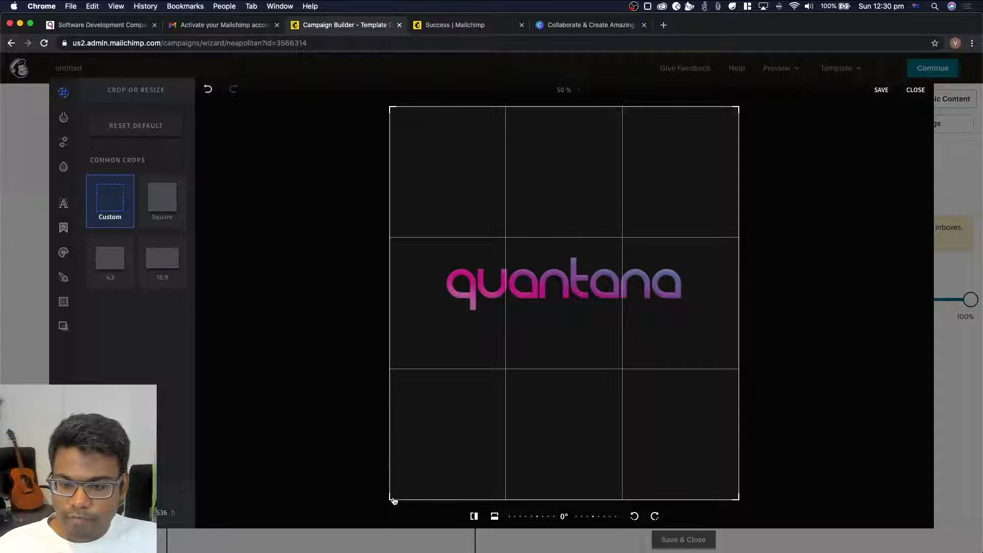
left_click_drag(393, 498, 406, 336)
left_click_drag(410, 111, 425, 256)
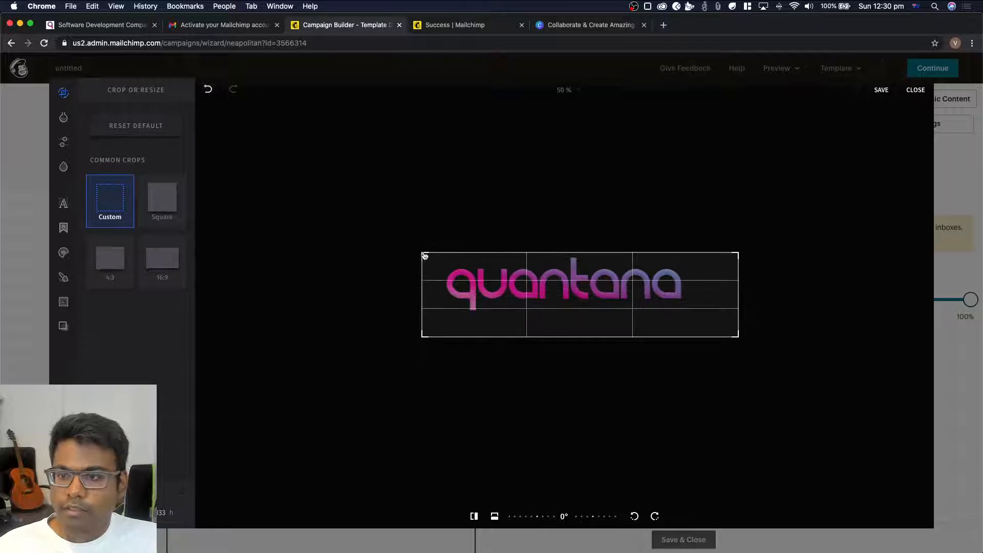
left_click_drag(710, 293, 697, 293)
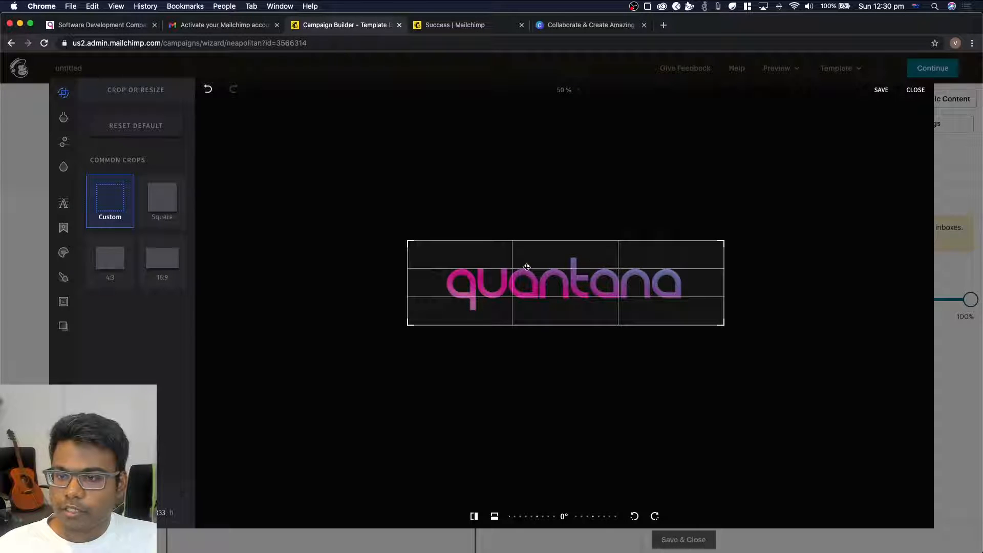
left_click_drag(527, 282, 526, 283)
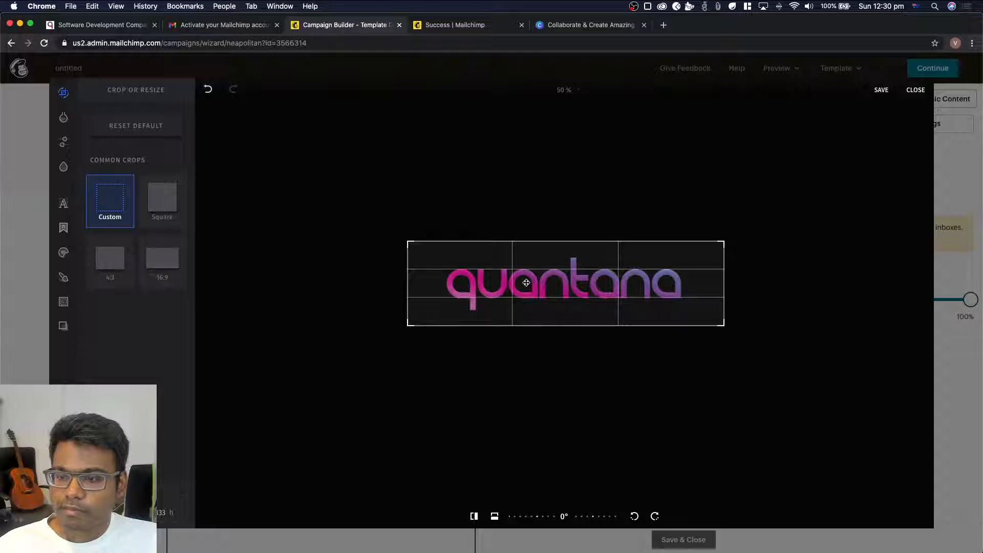
left_click(882, 90)
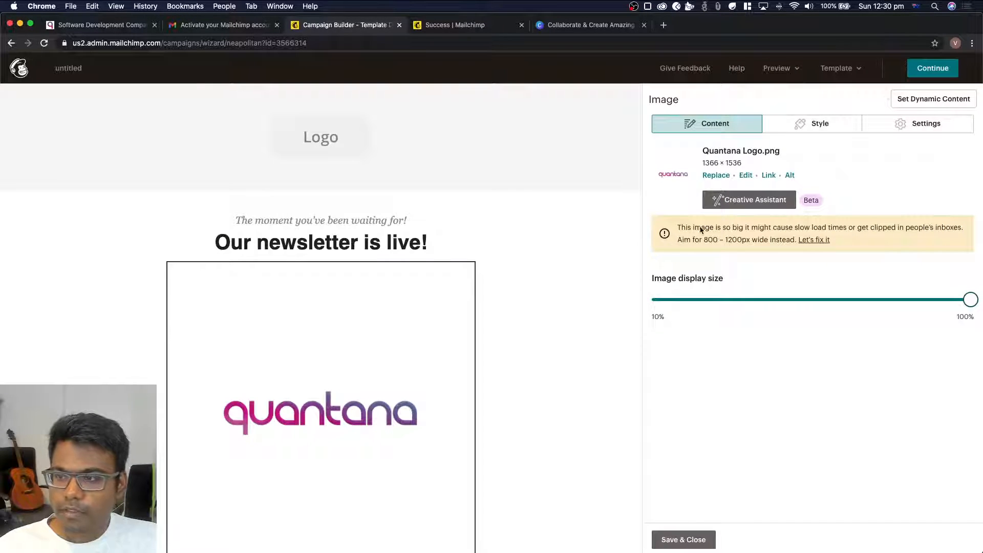
Replace the default logo placeholder in the email header with the cropped Quantana Logo.png from the uploaded files
mouse_move(317, 337)
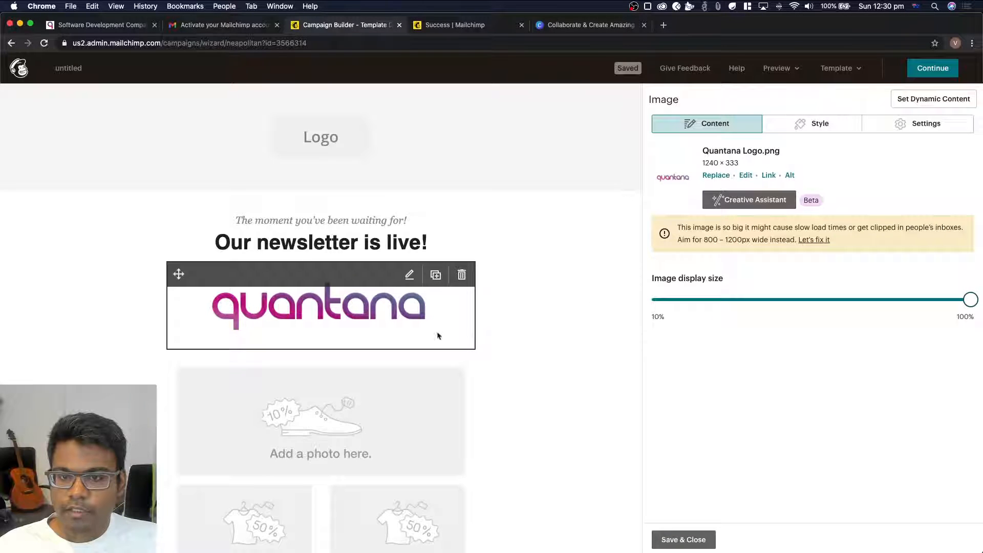
mouse_move(318, 149)
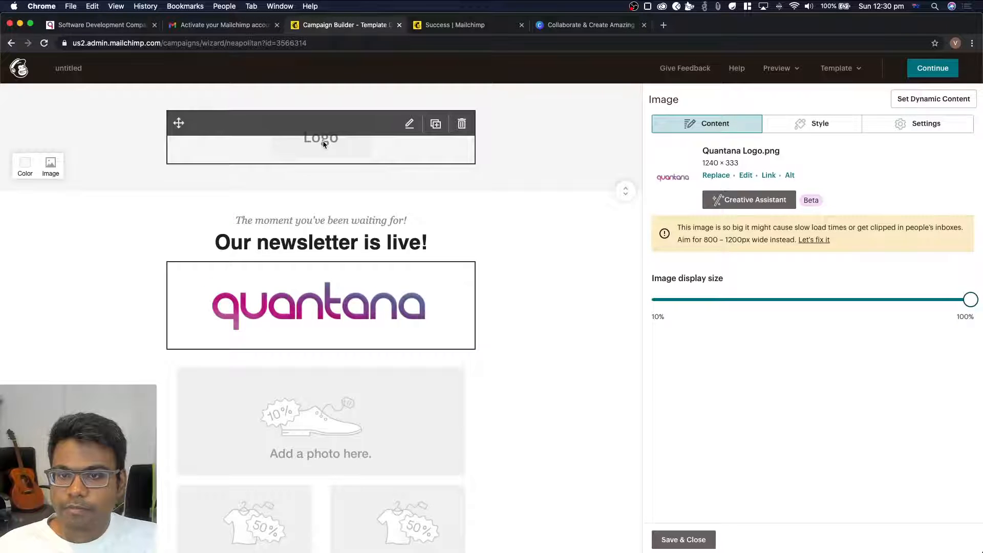
left_click(324, 144)
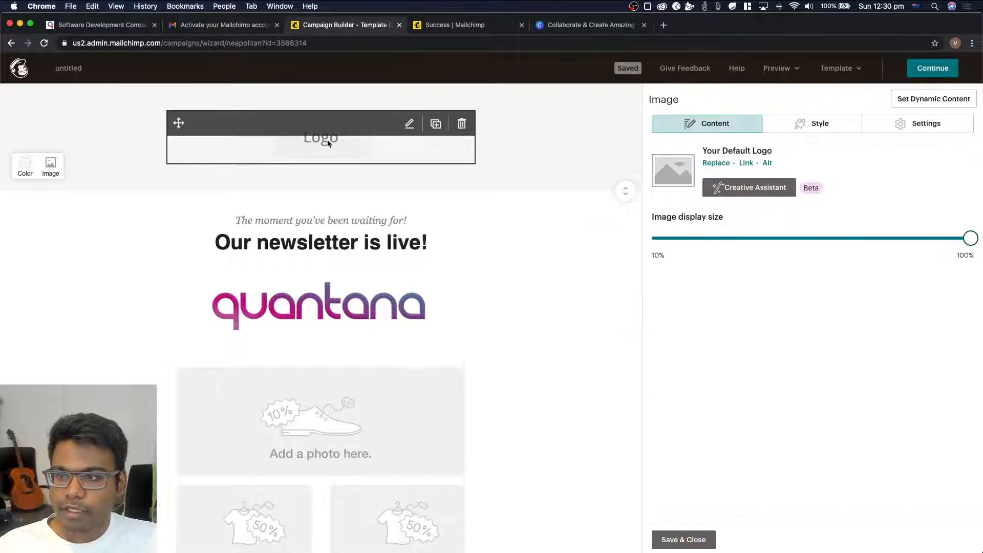
left_click(717, 162)
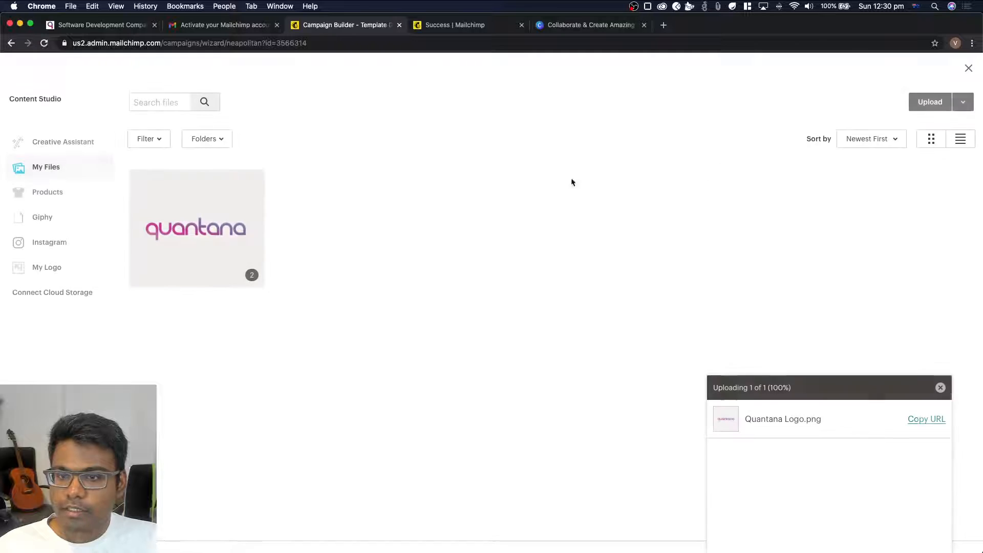
left_click(186, 241)
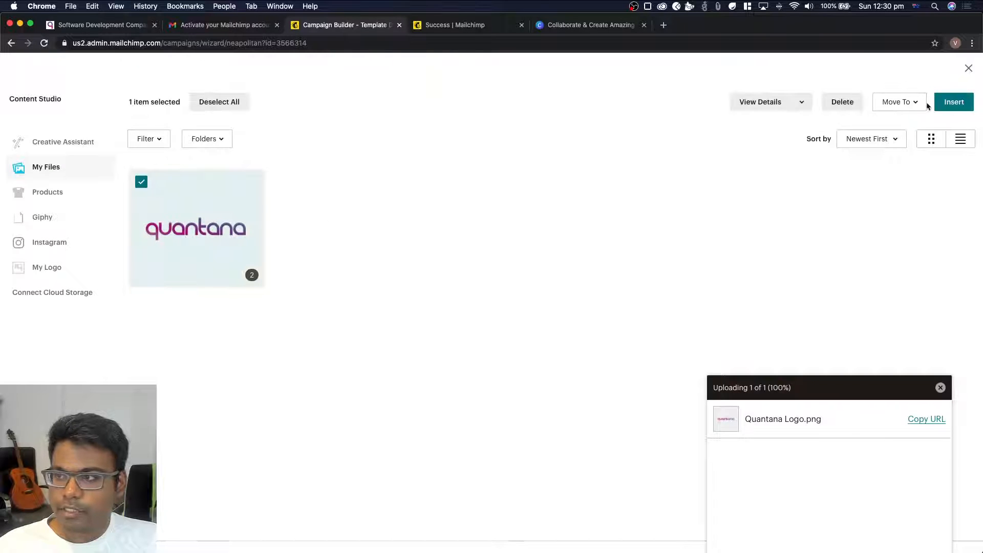
left_click(953, 101)
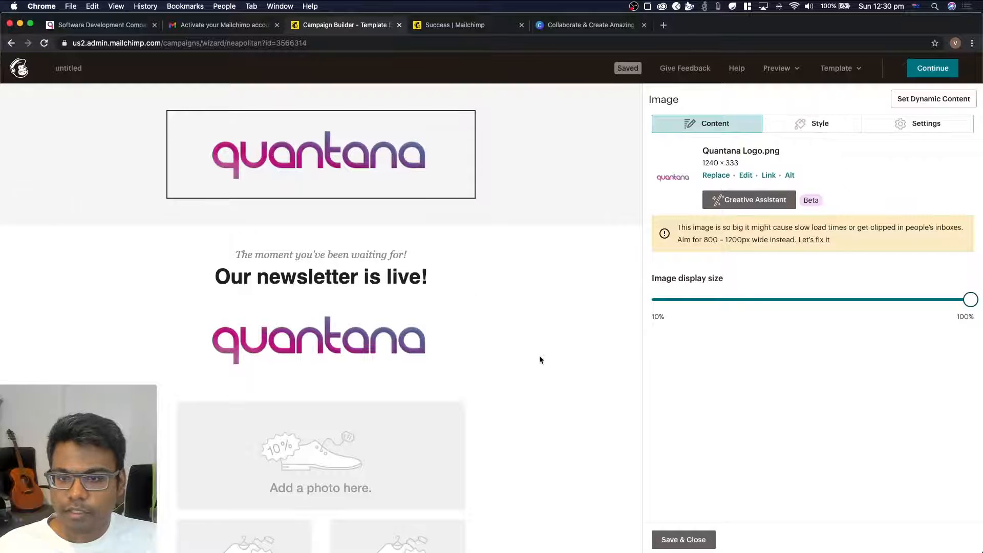
Select the logo image beneath the headline and search Google Images in a new browser tab for "laptop"
left_click(314, 339)
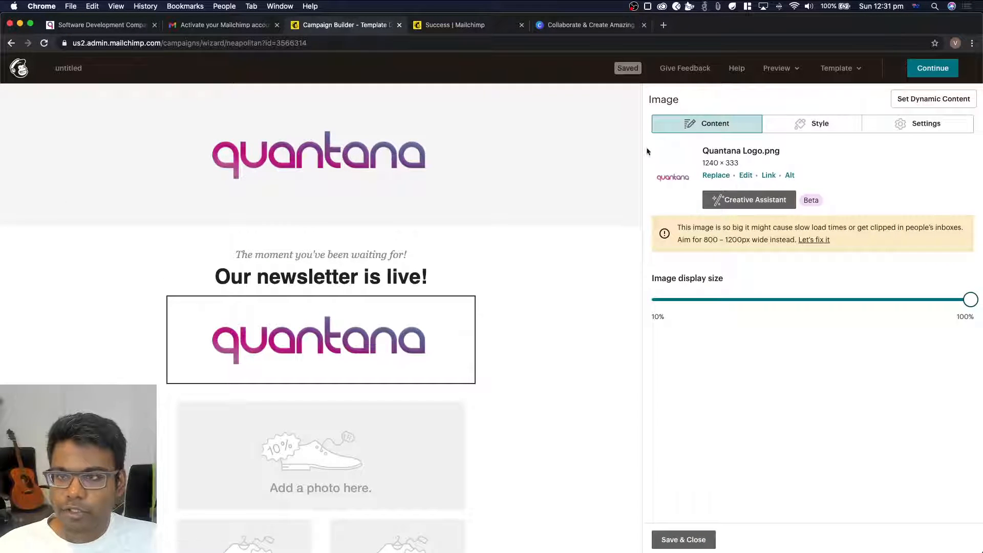
left_click(664, 26)
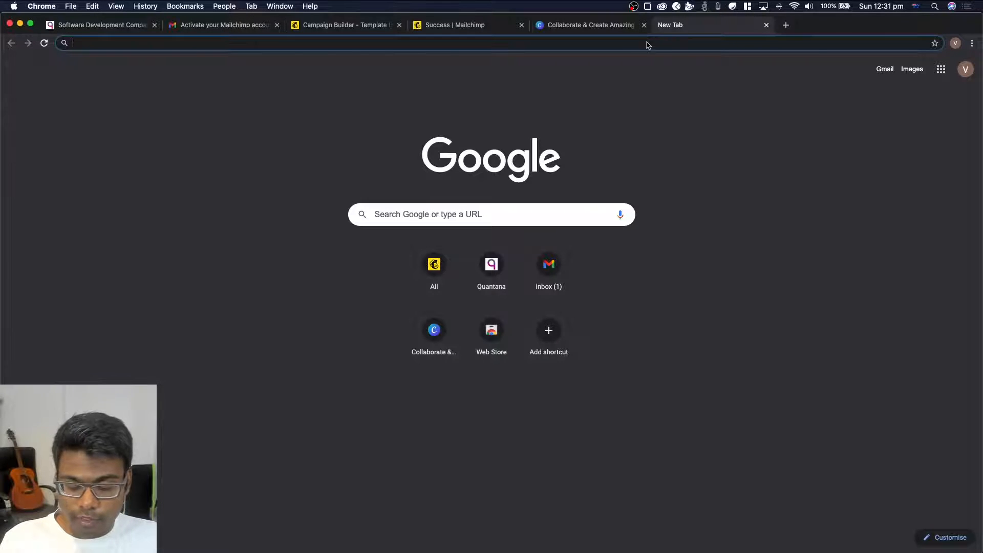
type("google image")
key("Return")
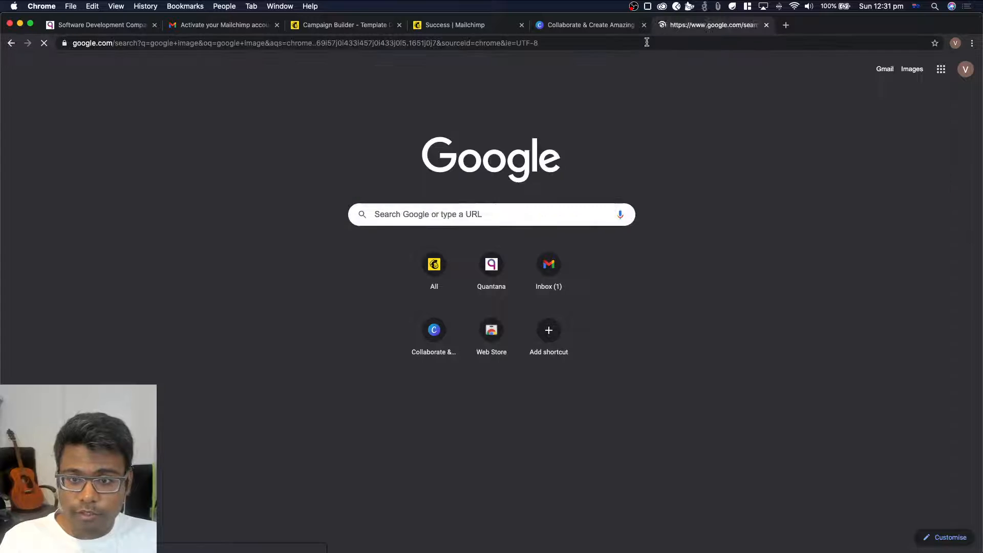
left_click(158, 162)
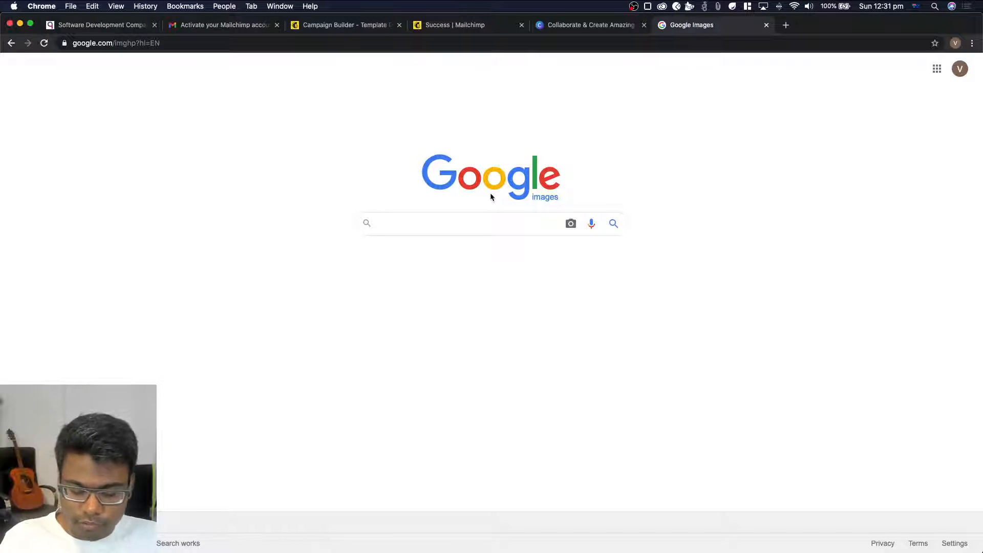
type("laptop")
key("Return")
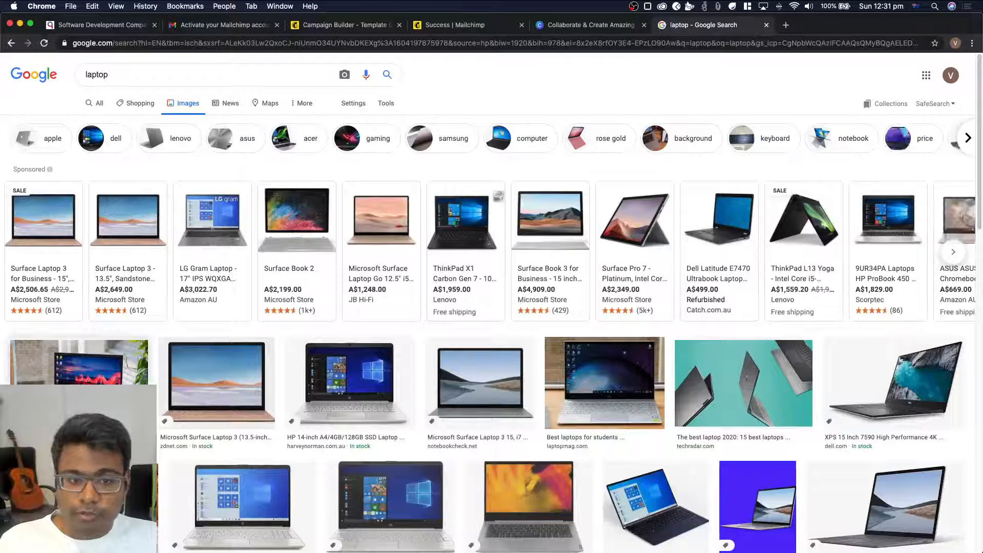
Preview the "Best laptops 2020" photo from Laptop Mag and look back over the image results
left_click(79, 361)
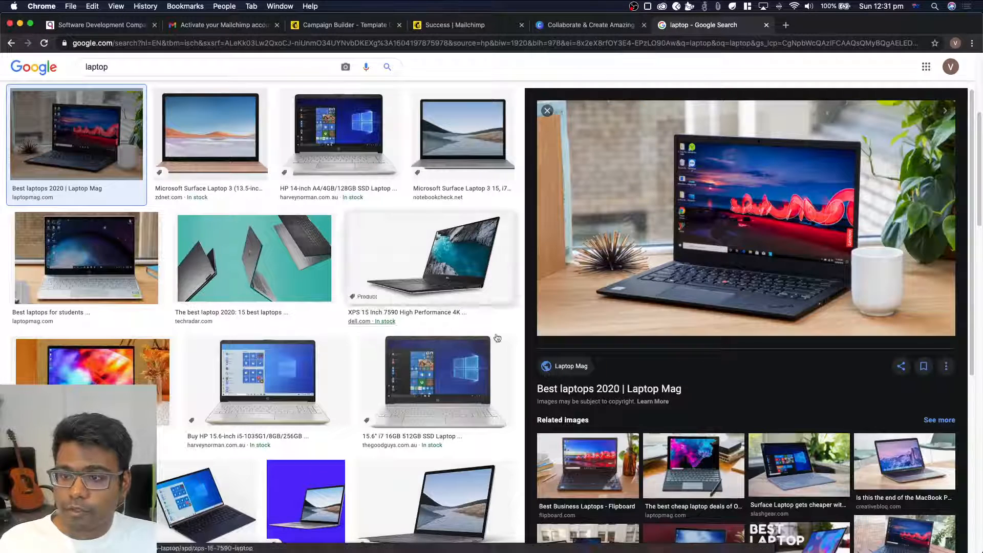
scroll(375, 290, "up", 5)
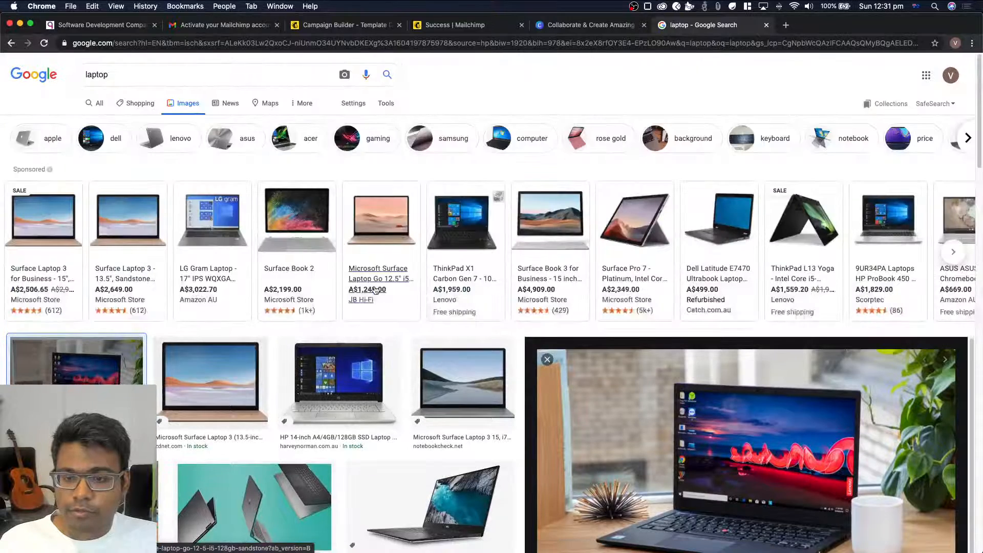
scroll(375, 290, "up", 3)
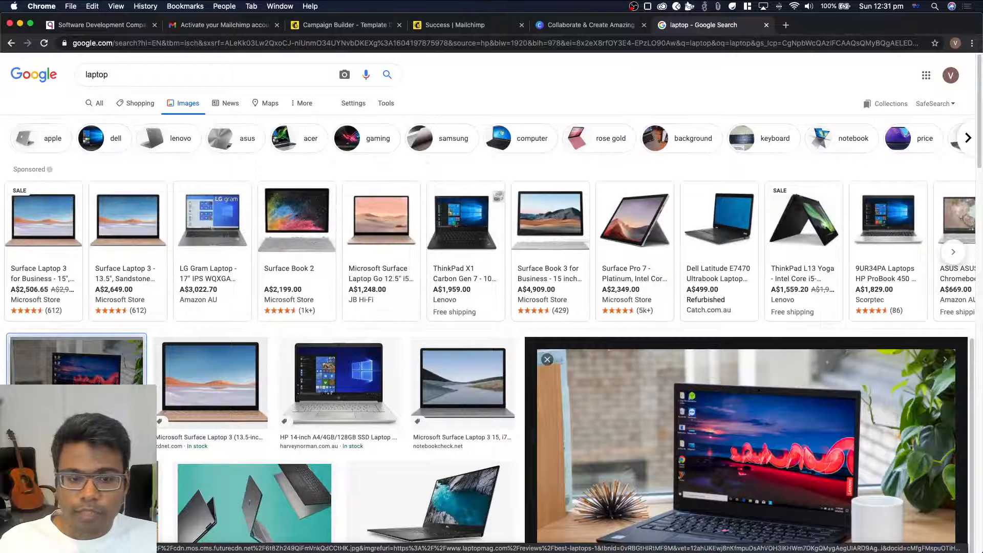
left_click_drag(194, 72, 56, 66)
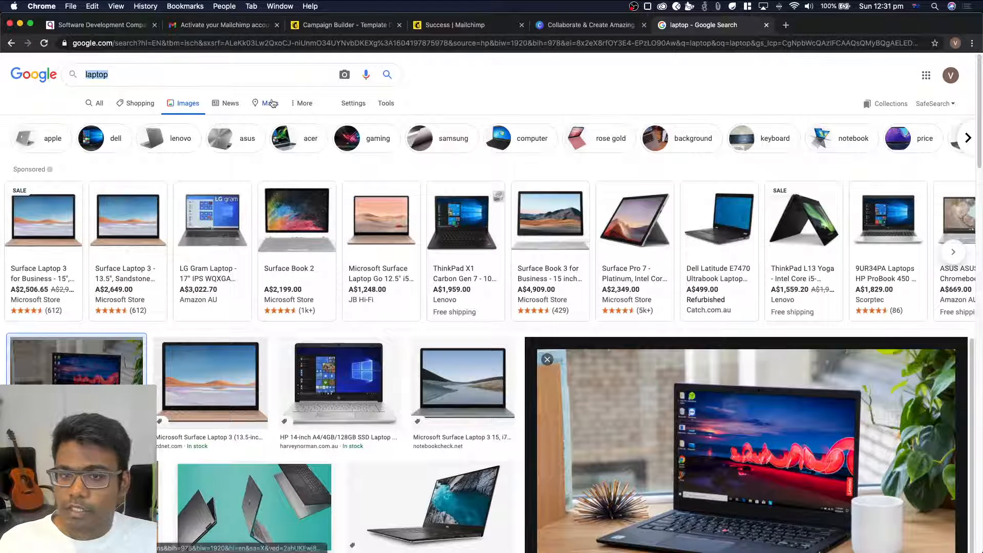
left_click(270, 42)
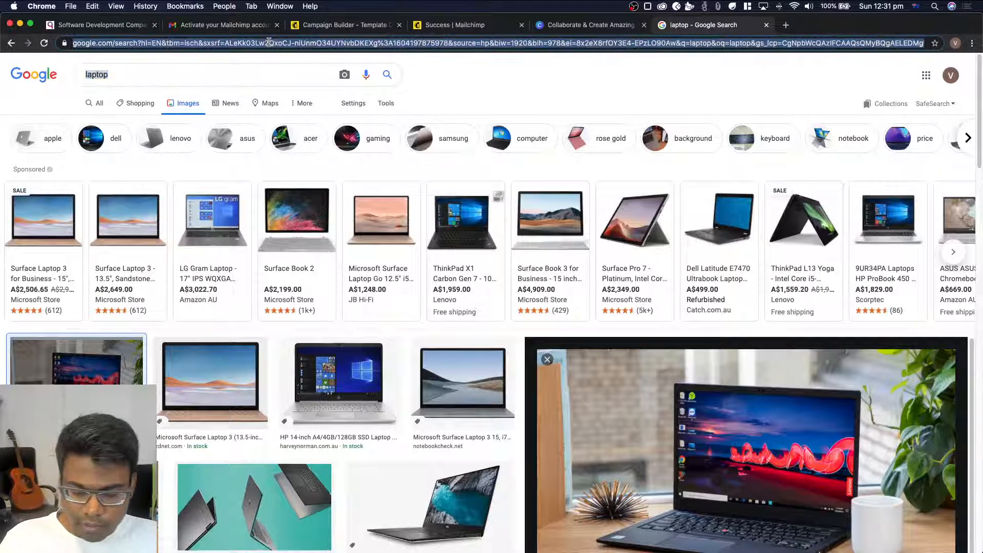
type("pexel.c")
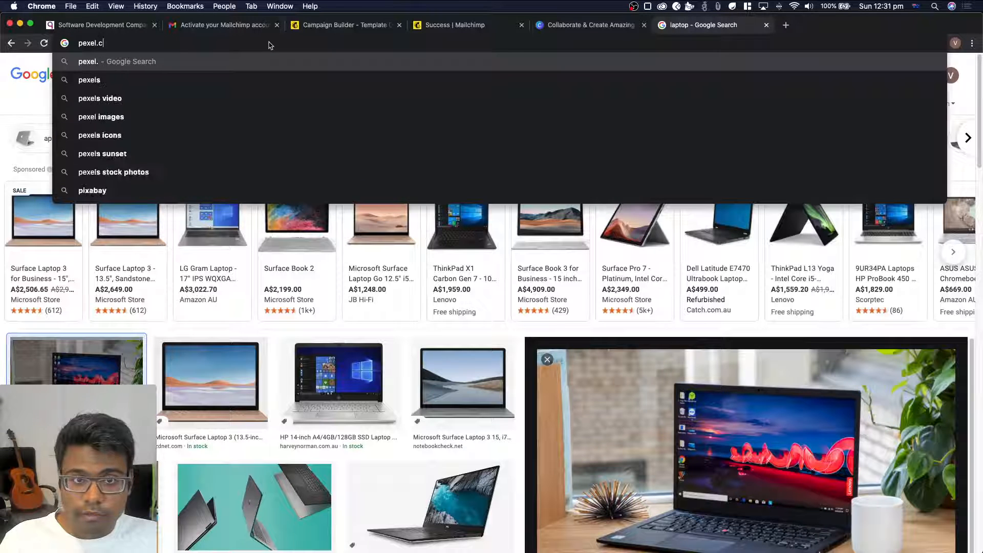
type("om")
key("Return")
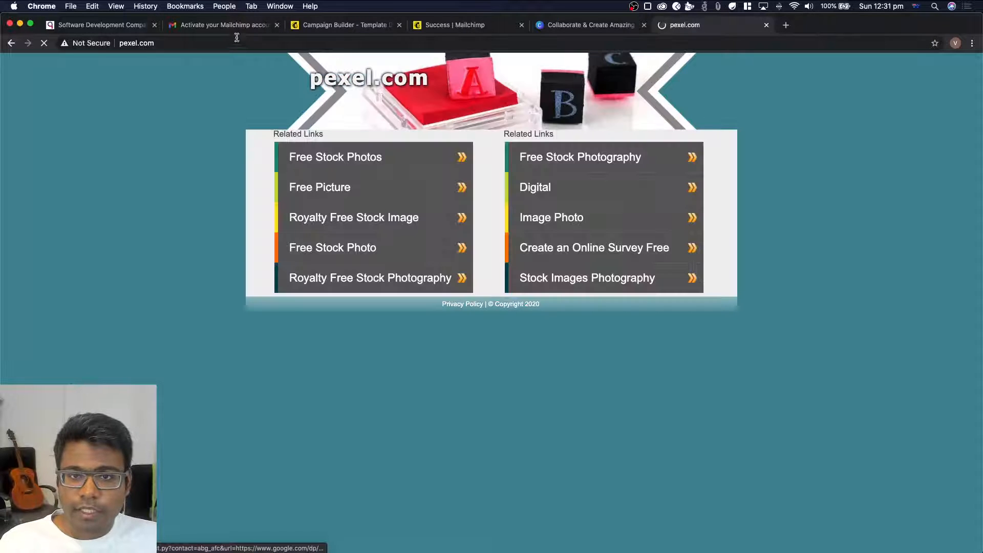
Open pexels.com in the same browser tab and search its free stock photos for "laptop"
left_click(228, 39)
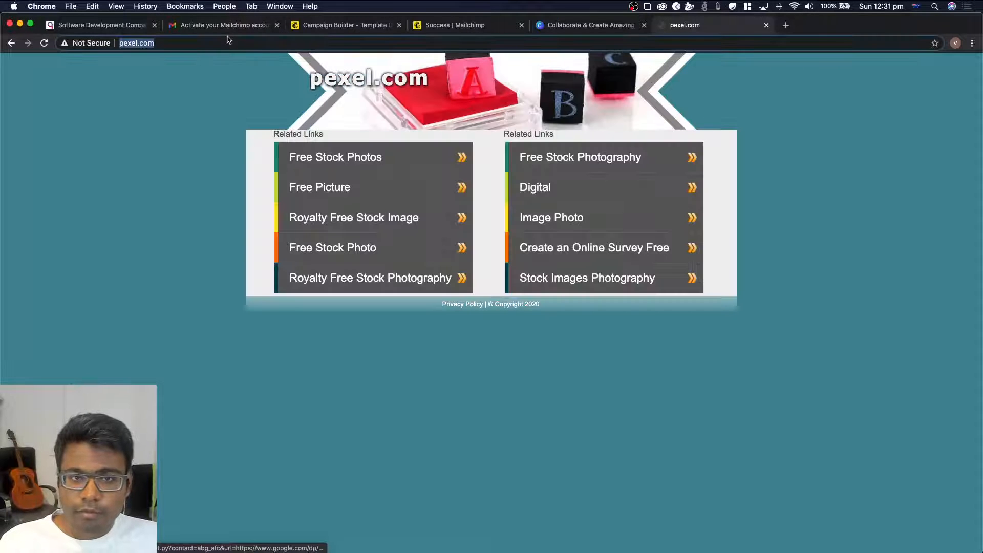
type("pexe")
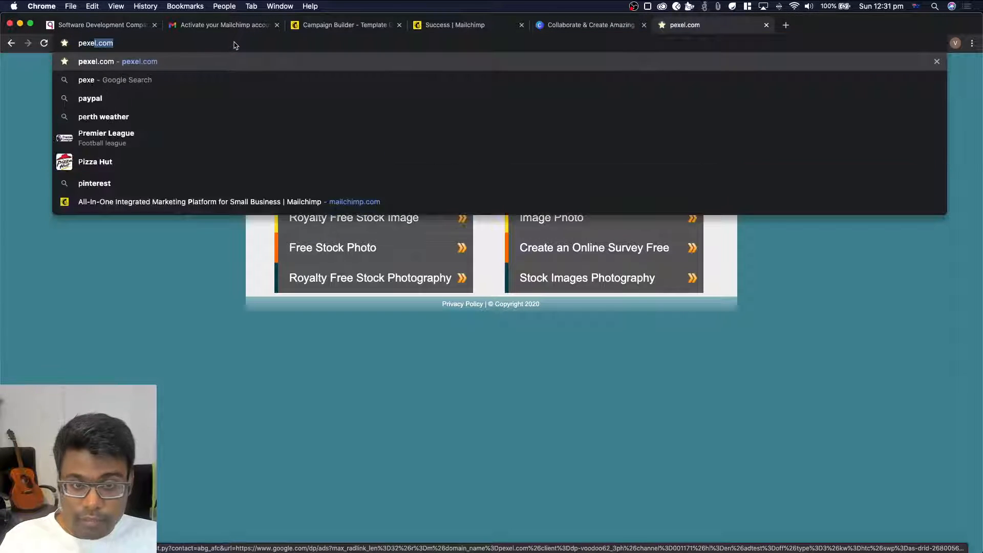
type("ls.com")
key("Return")
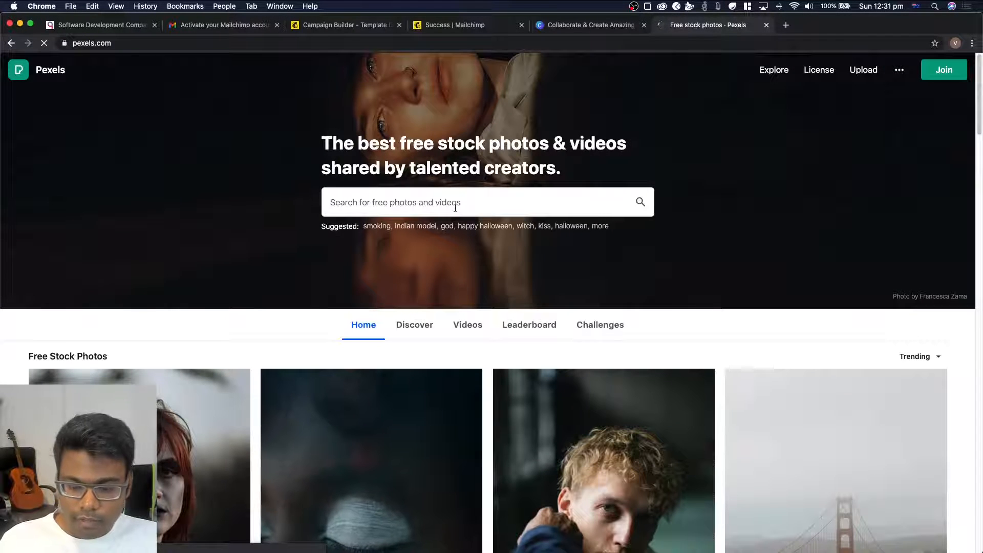
type("laptop")
key("Return")
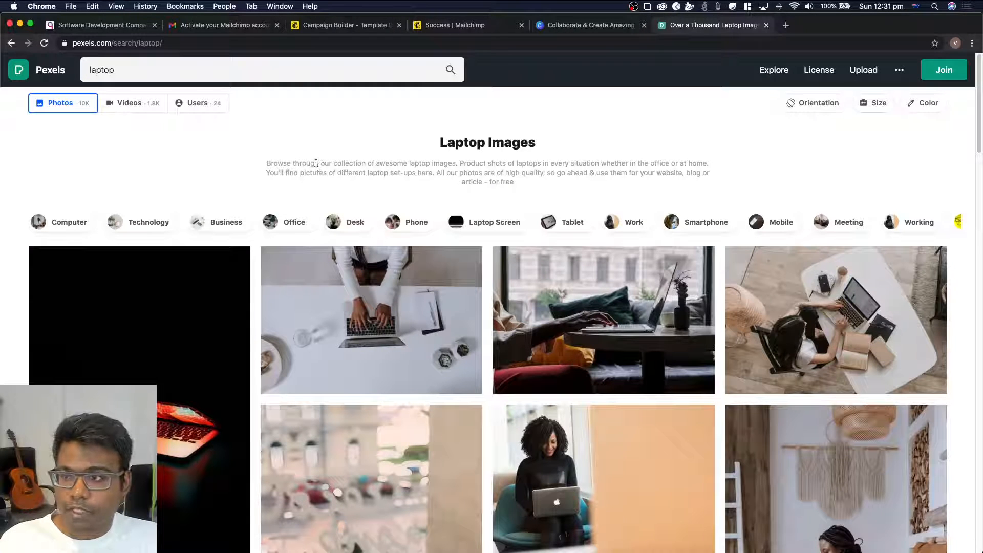
Download the photo of a laptop beside coffee and dessert on a wooden table, and copy its photo credit text
scroll(316, 163, "down", 5)
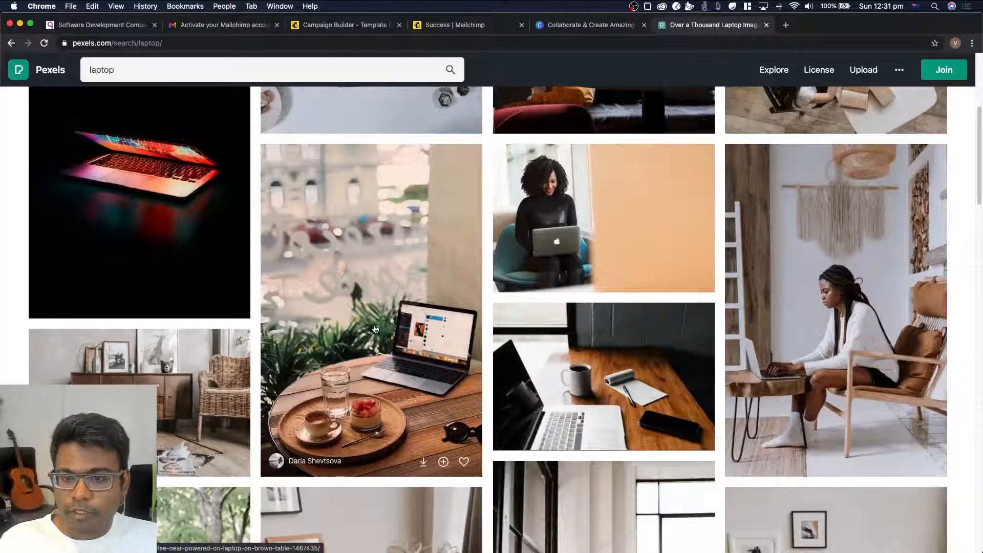
scroll(374, 326, "down", 1)
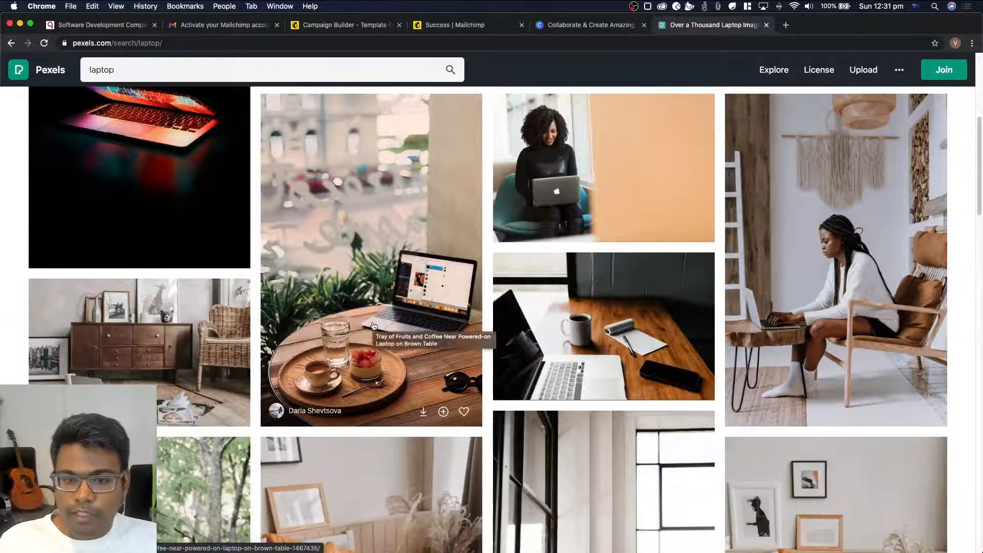
left_click(425, 412)
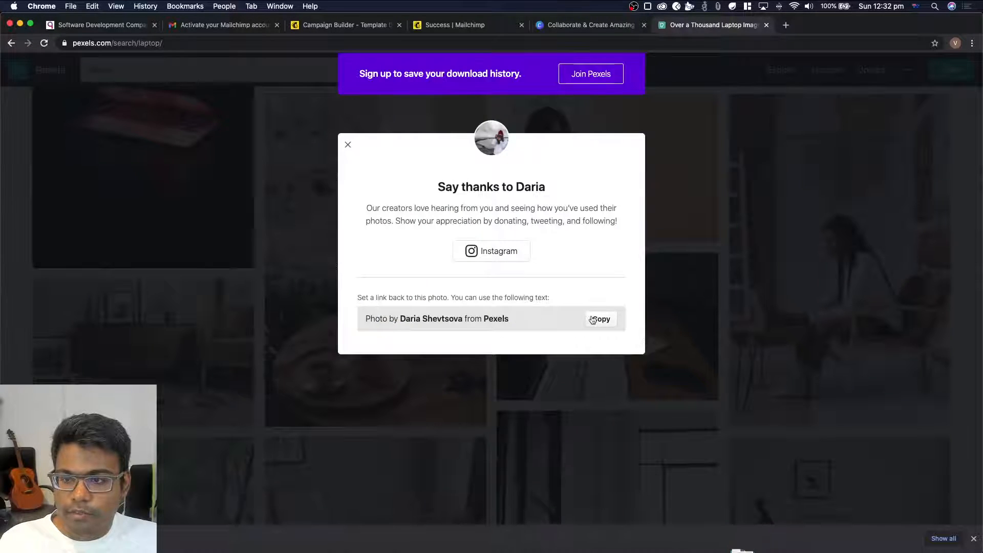
left_click(596, 319)
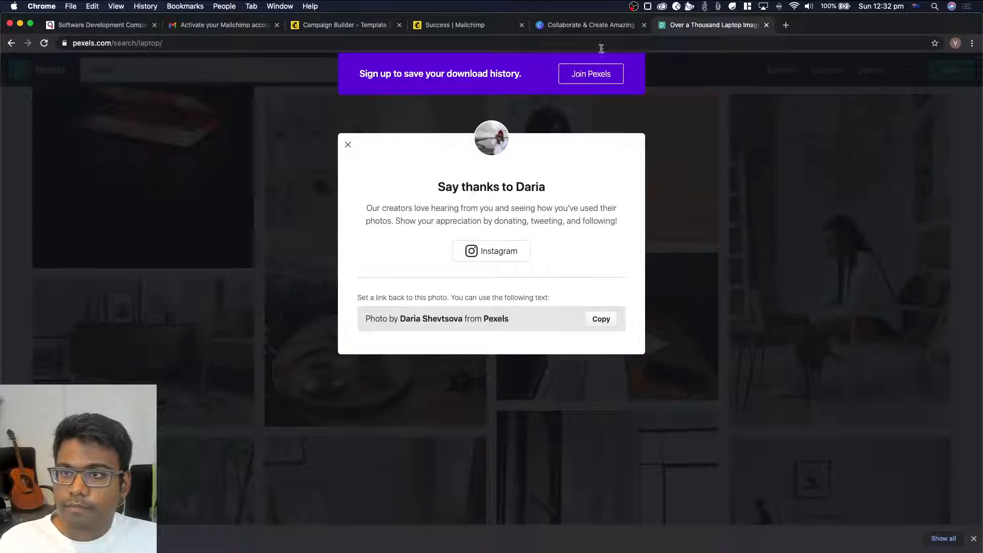
Replace the logo image beneath the newsletter headline with the downloaded Pexels laptop photo and save the image block
left_click(325, 27)
mouse_move(347, 332)
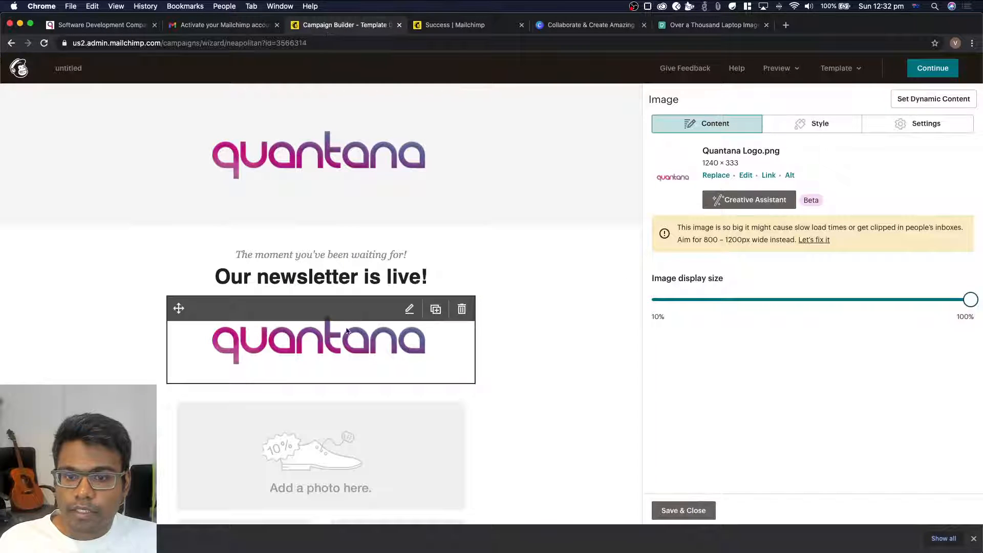
left_click(715, 175)
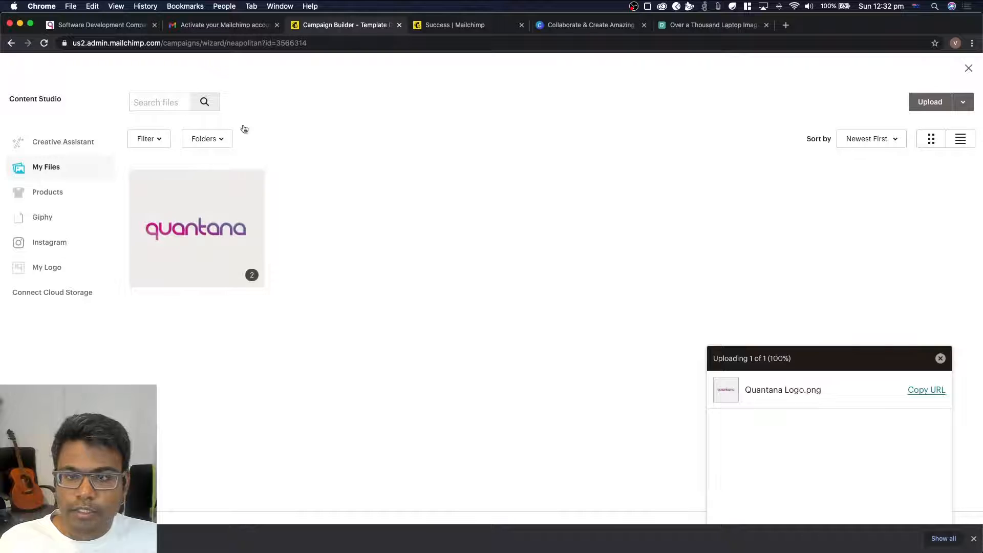
mouse_move(748, 548)
left_click(743, 529)
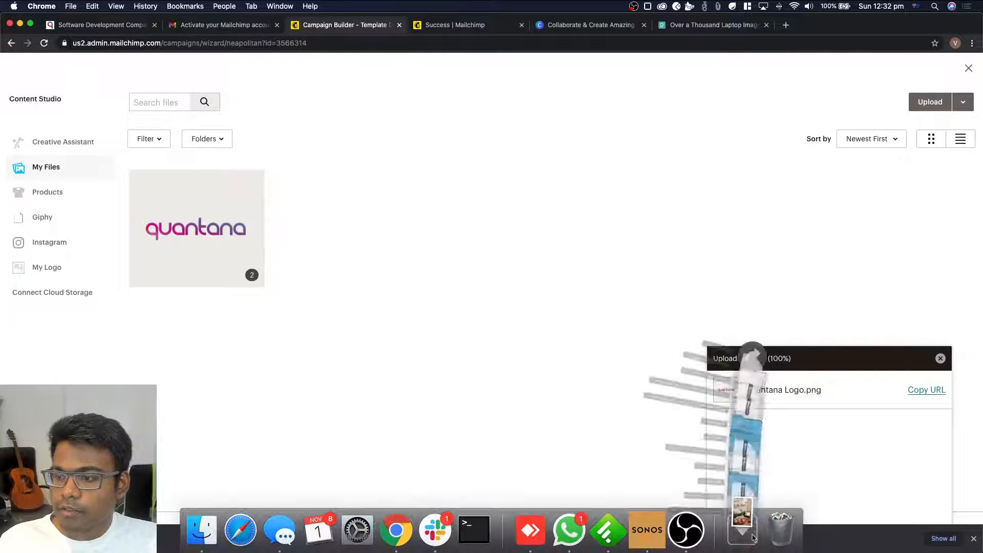
left_click_drag(751, 494, 444, 350)
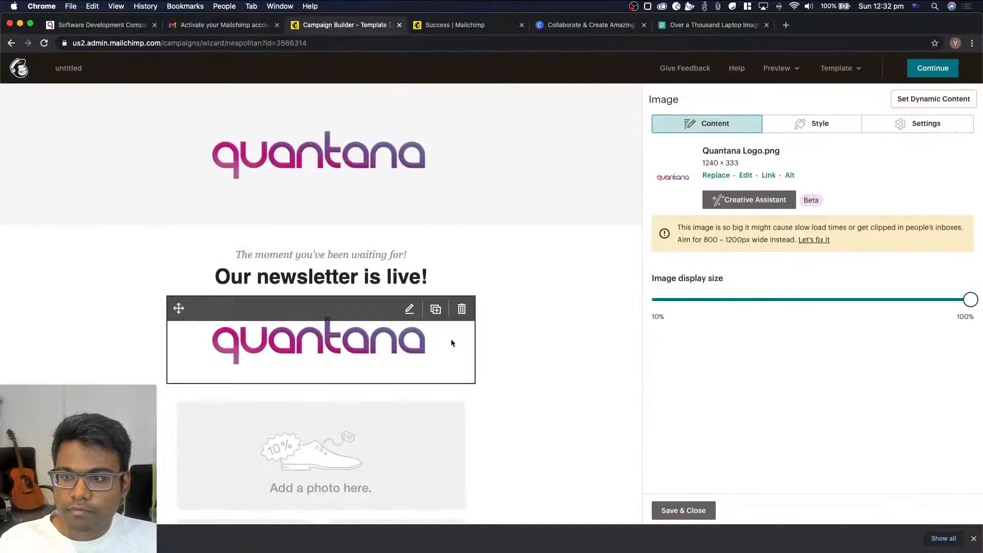
scroll(296, 330, "down", 2)
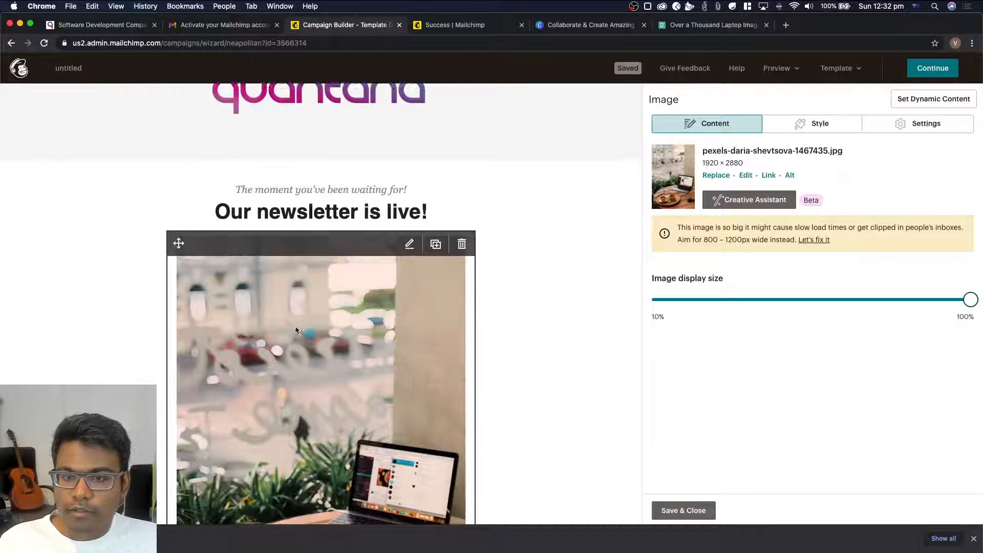
scroll(296, 330, "down", 6)
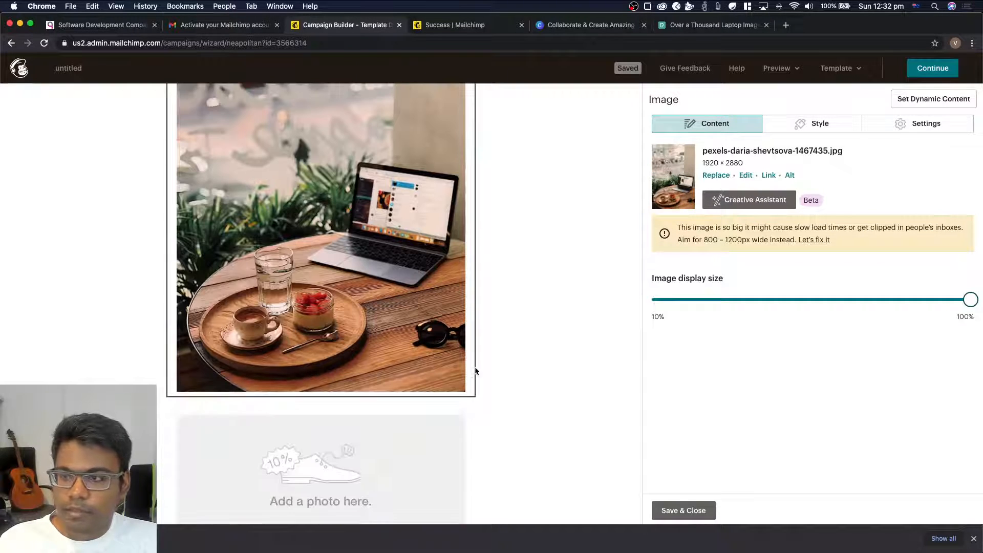
left_click(815, 124)
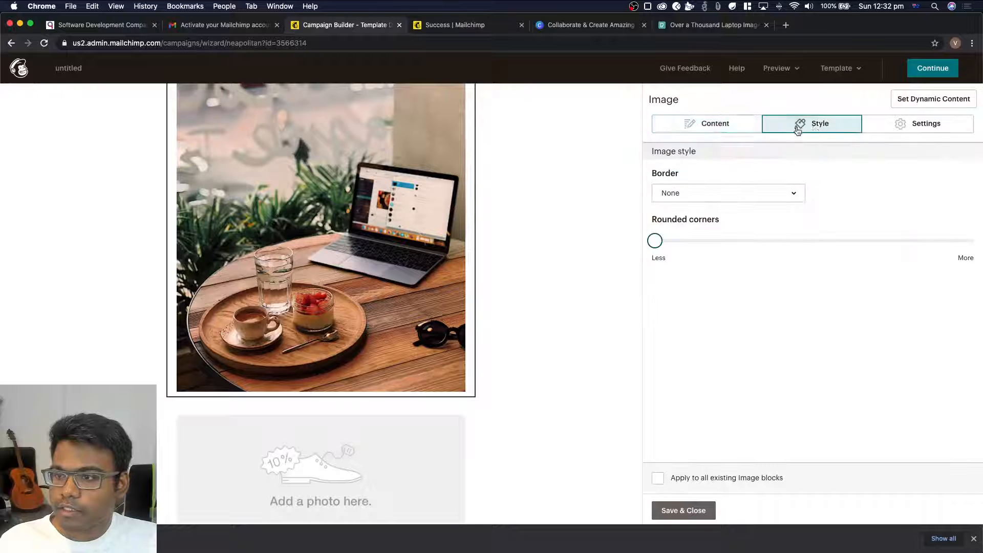
left_click(717, 125)
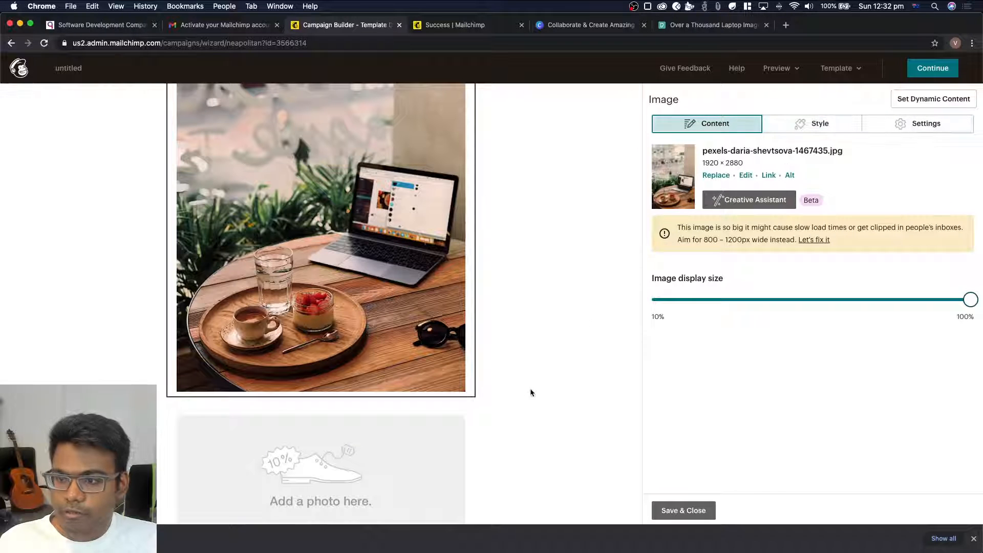
left_click(688, 511)
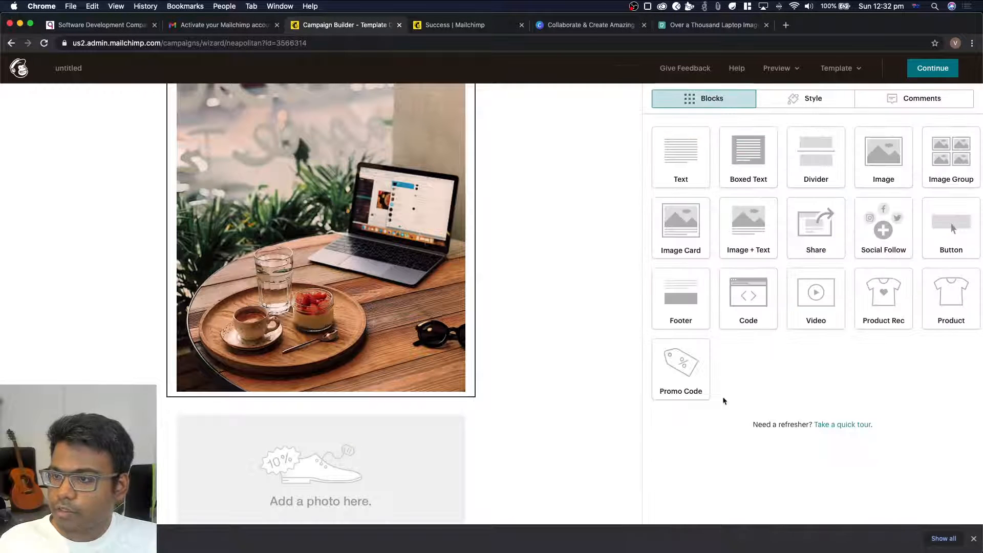
Insert a text block directly beneath the laptop photo and try pasting the clipboard contents over its placeholder text
left_click_drag(686, 146, 357, 400)
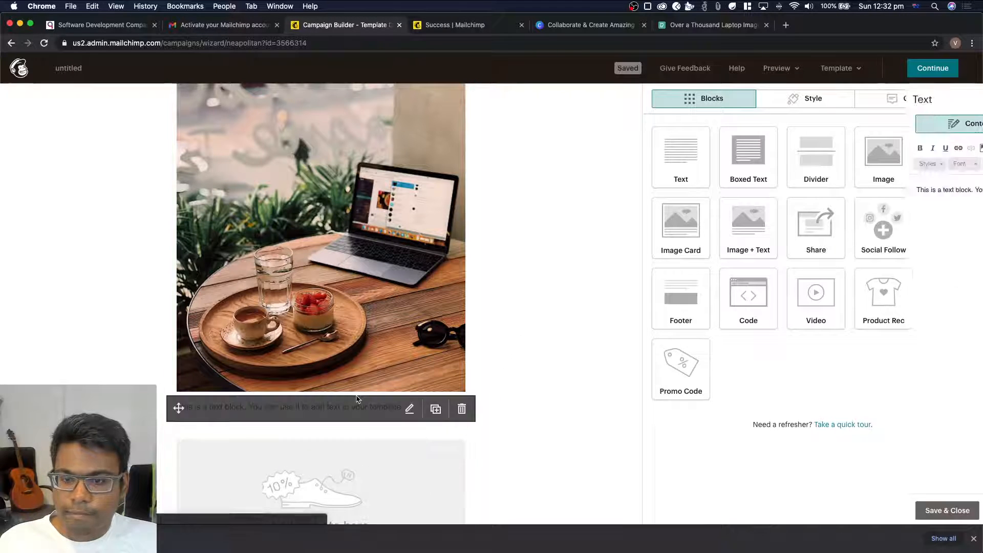
left_click_drag(844, 207, 665, 176)
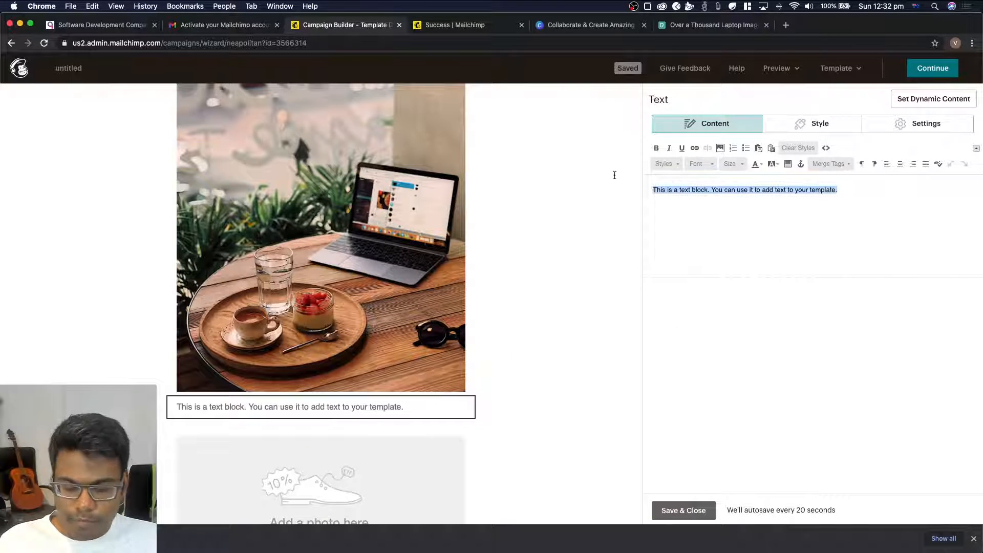
key("super+v")
key("super+z")
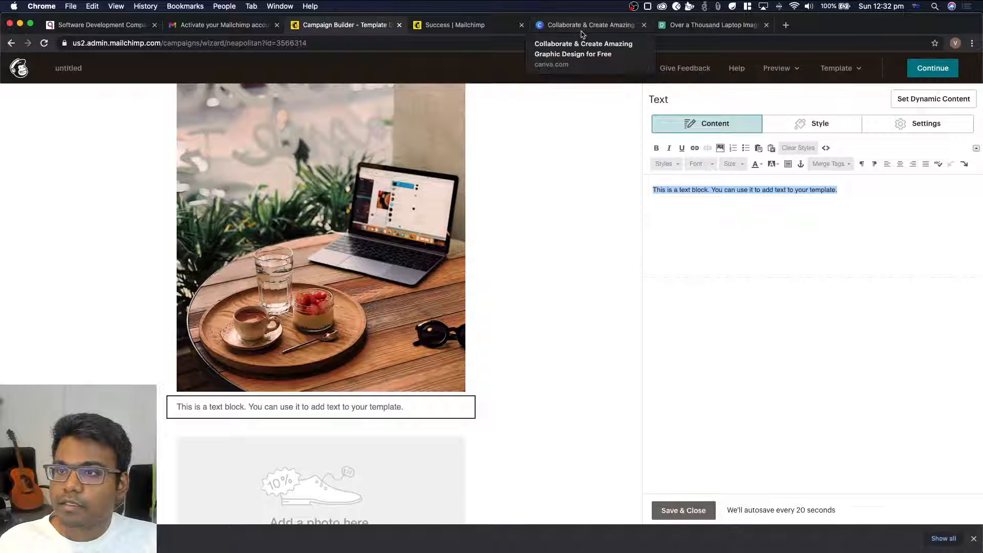
On the Pexels page, check the clipboard by pasting the copied key into the address bar, and copy the photo credit line from the thank-you dialog
left_click(688, 27)
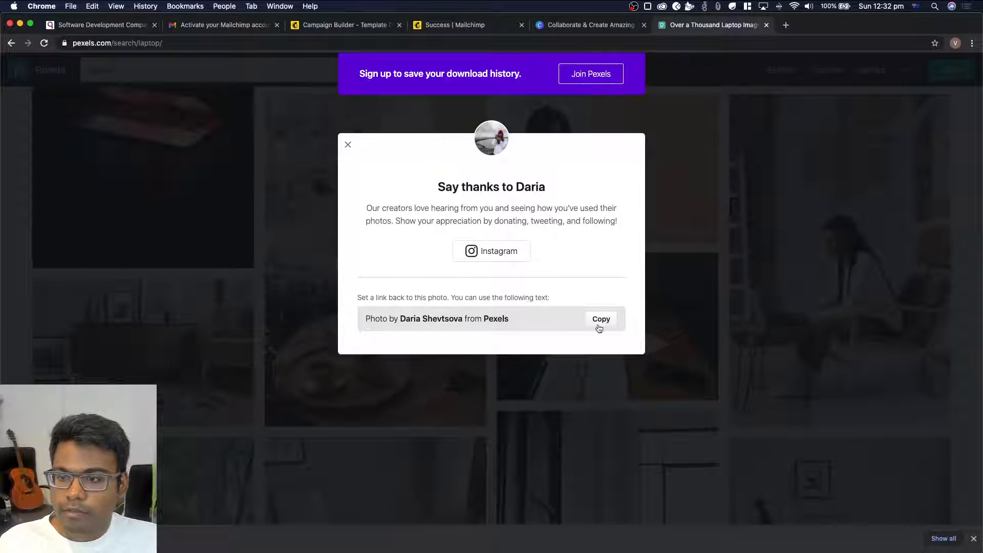
left_click(523, 42)
key("super+v")
key("super+a")
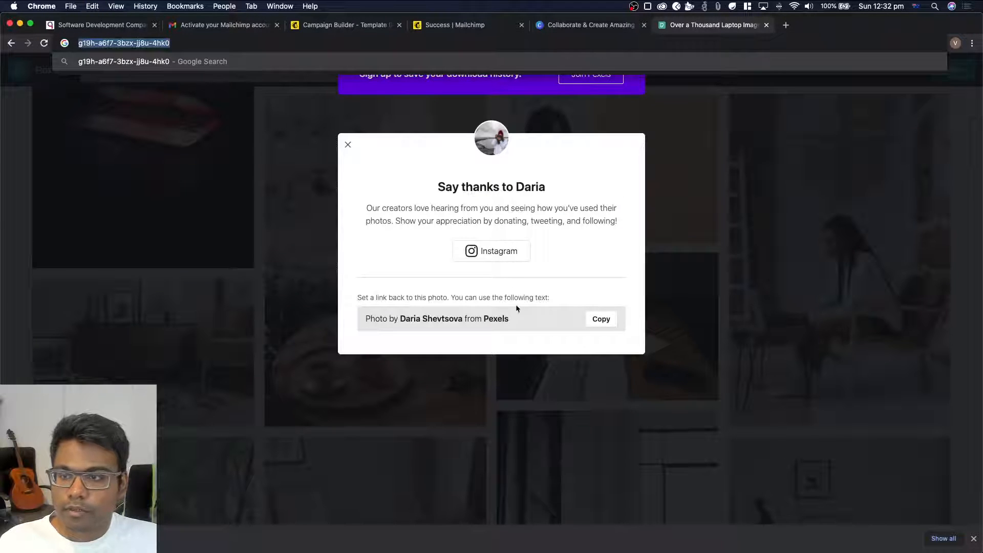
left_click(524, 316)
left_click_drag(517, 311, 364, 320)
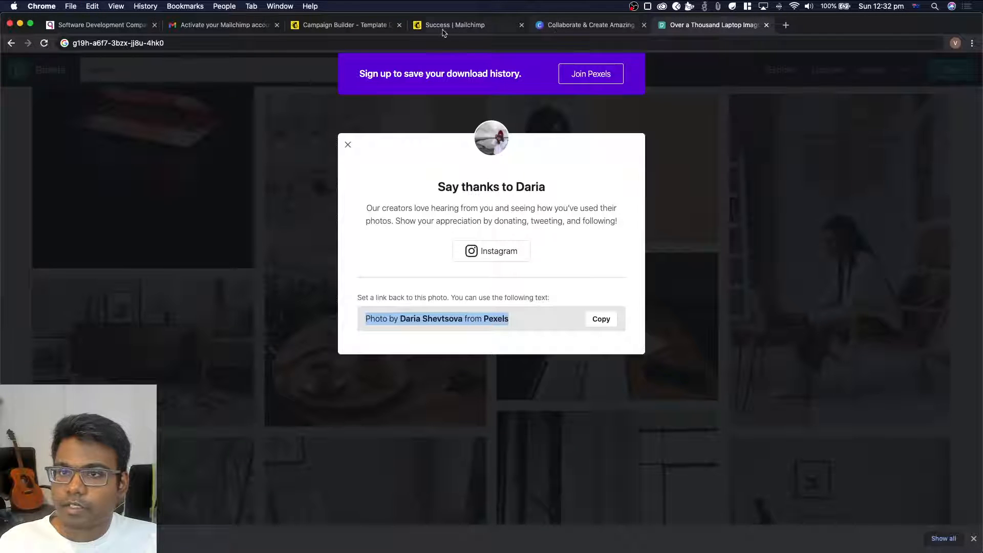
Back in the Mailchimp campaign builder, replace the new text block's placeholder with the copied photo credit and remove the extra blank line
left_click(478, 26)
left_click(335, 25)
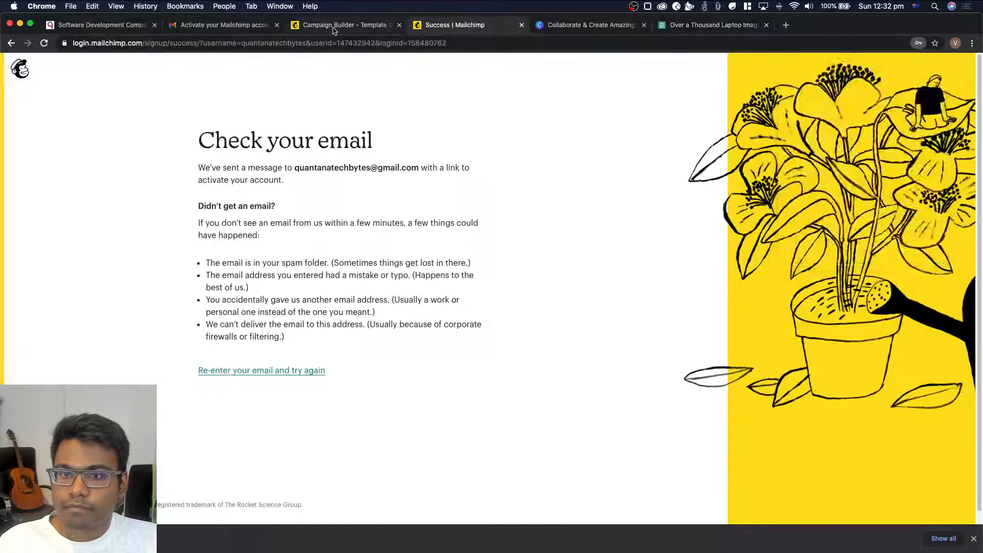
left_click(861, 189)
key("ctrl+a")
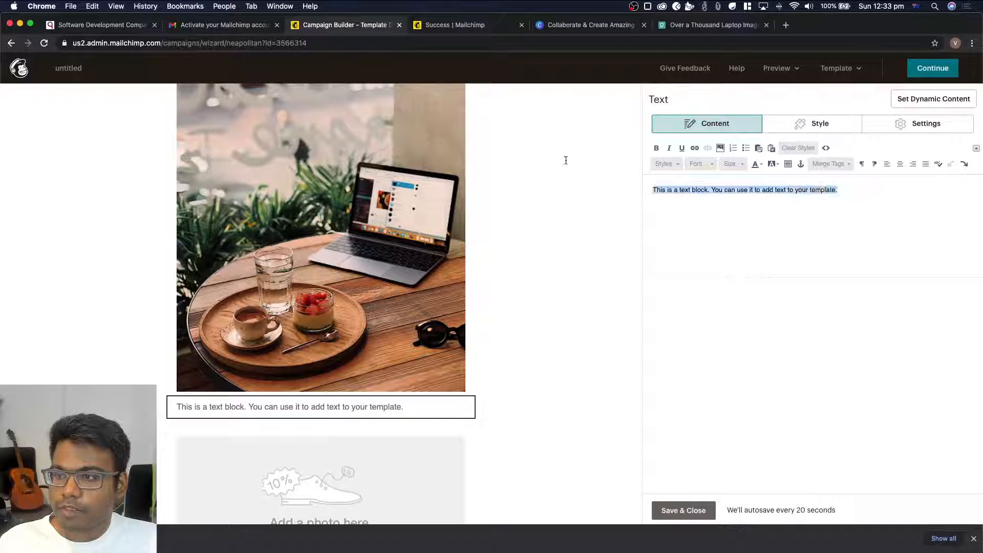
key("ctrl+v")
left_click(675, 183)
key("Delete")
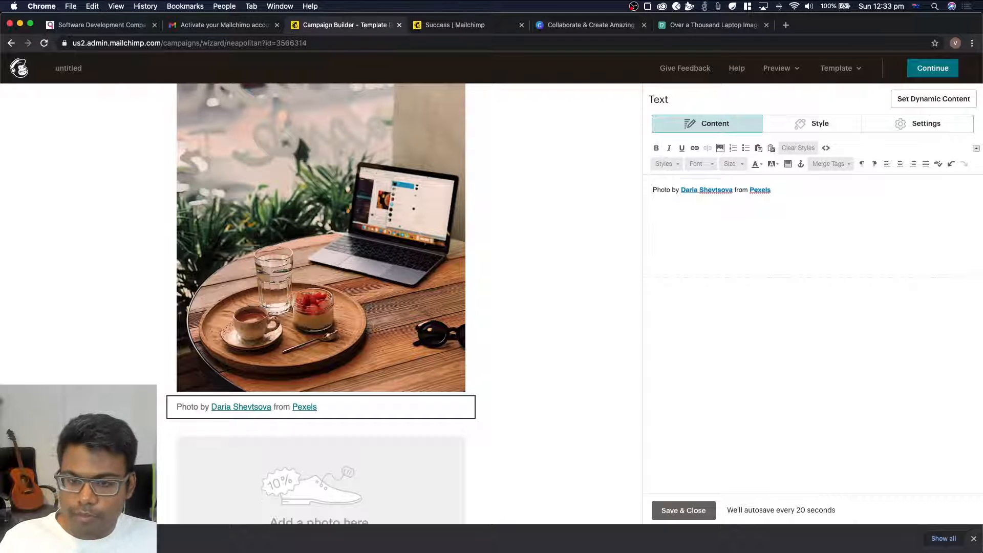
Center the photo credit text in its block
left_click_drag(841, 192, 703, 181)
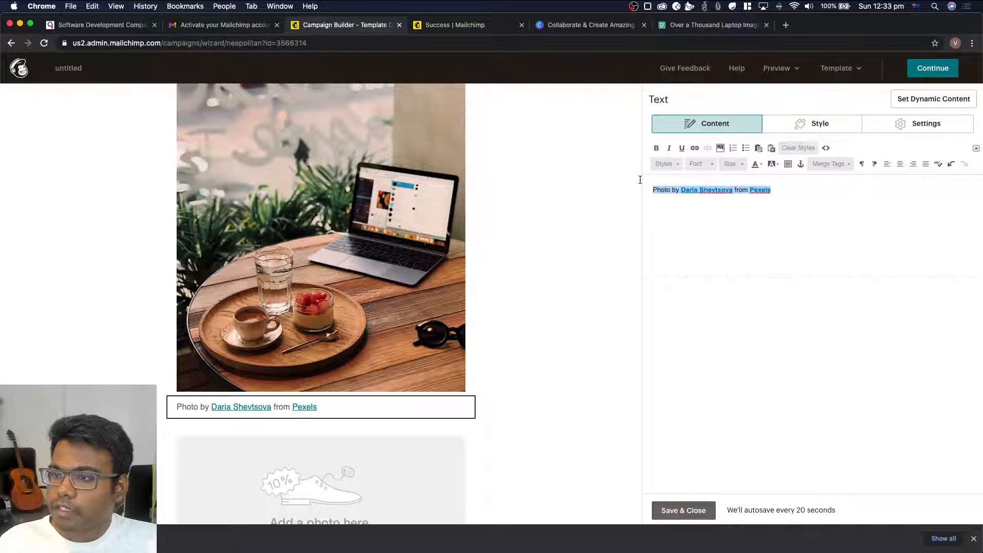
left_click(901, 164)
left_click(905, 201)
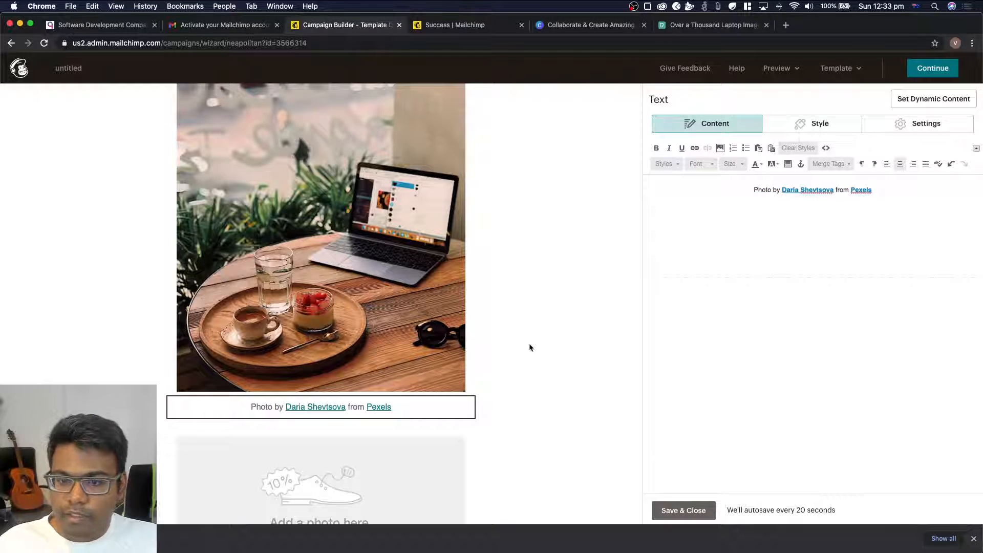
Delete the image group block holding the three placeholder photos beneath the photo credit
scroll(538, 339, "down", 5)
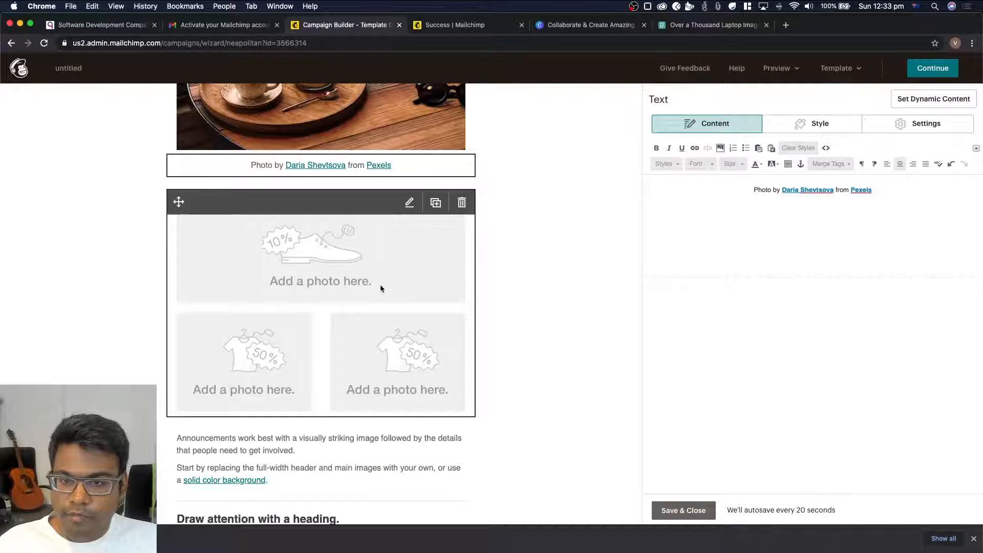
left_click(381, 289)
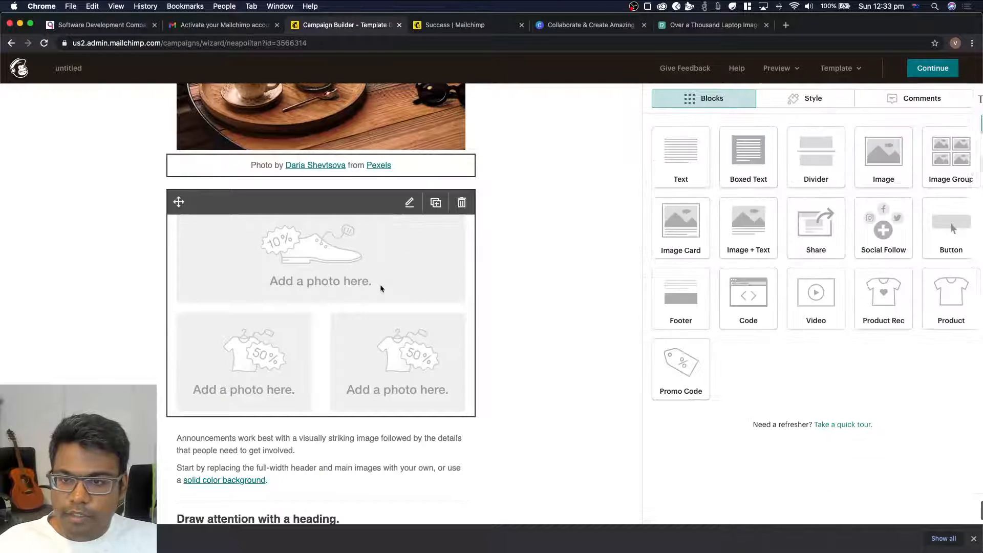
left_click(462, 203)
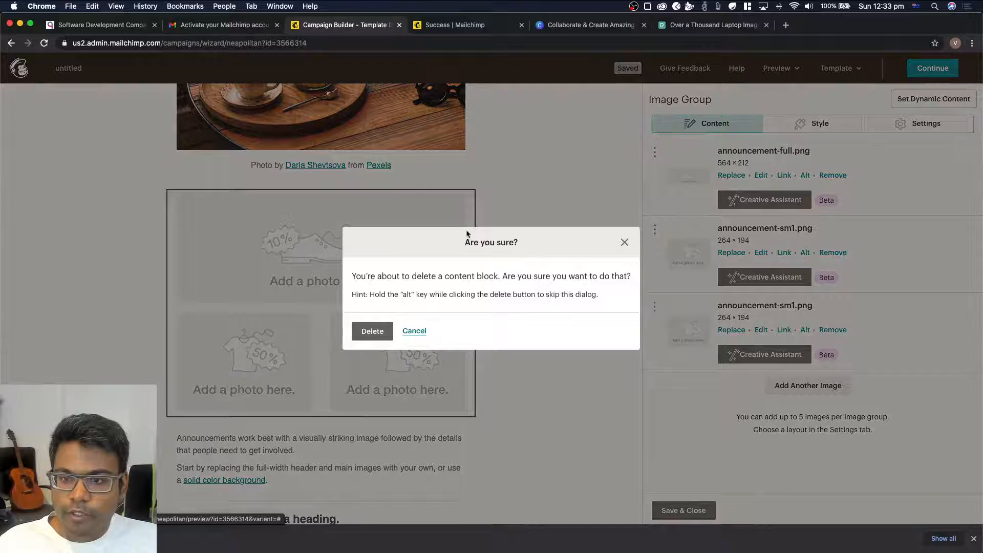
left_click(372, 337)
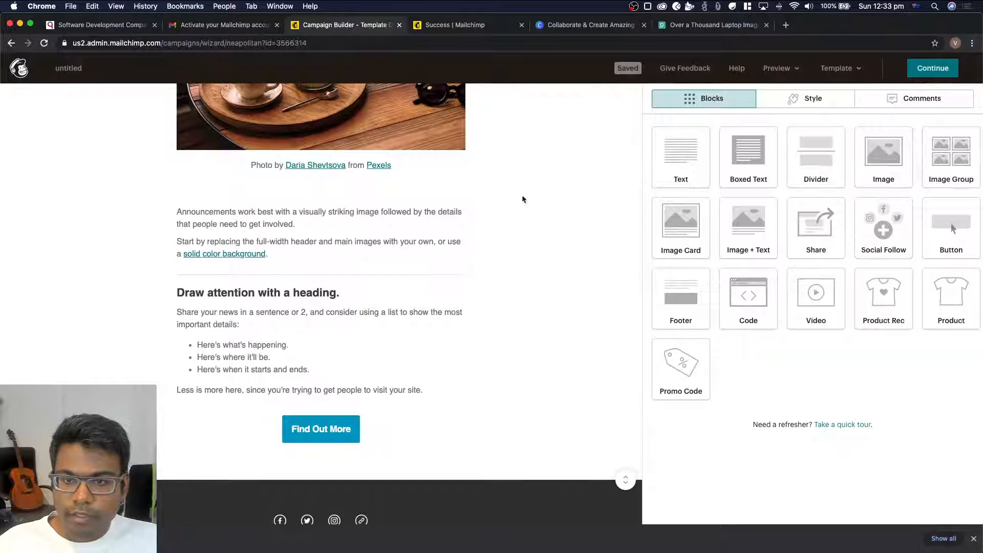
Replace the placeholder text in the block below the photo credit with "Thanks for joining the Quantana Tech Bytes Newsletter."
left_click(456, 231)
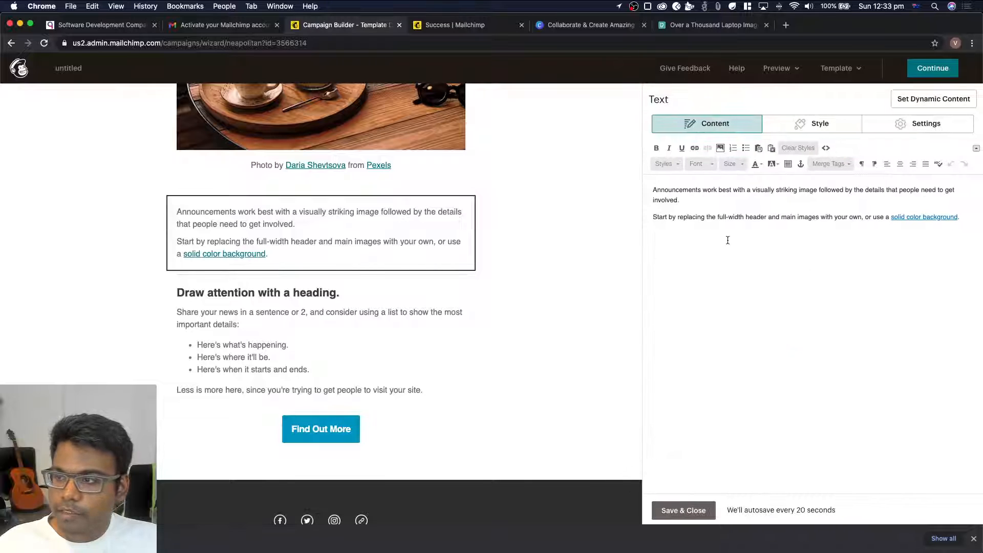
key("super+a")
scroll(546, 259, "up", 6)
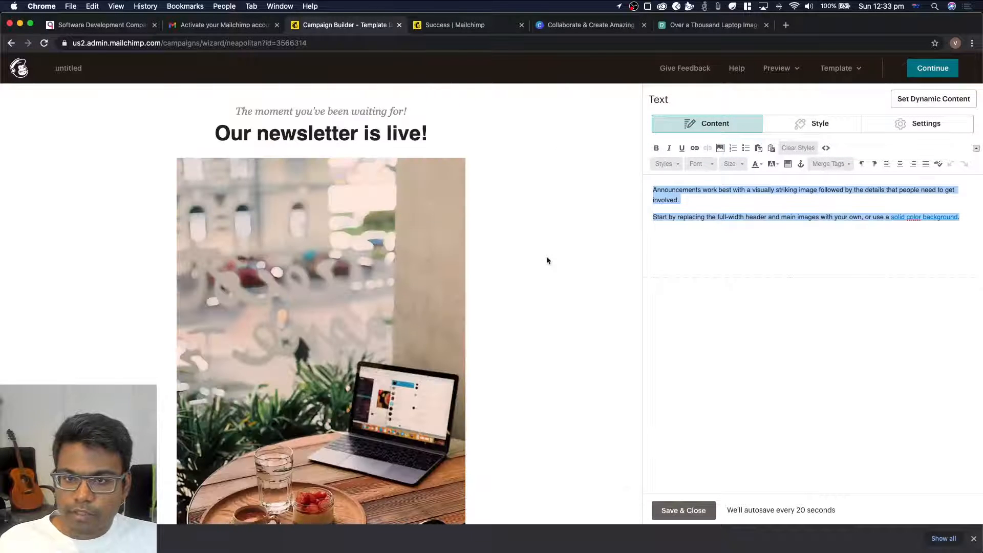
scroll(547, 261, "down", 3)
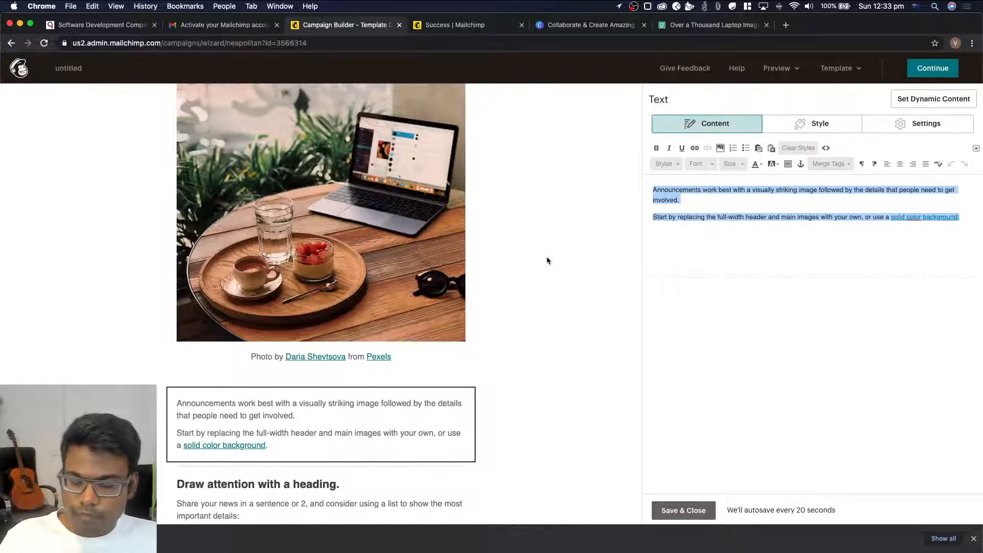
type("Thank so")
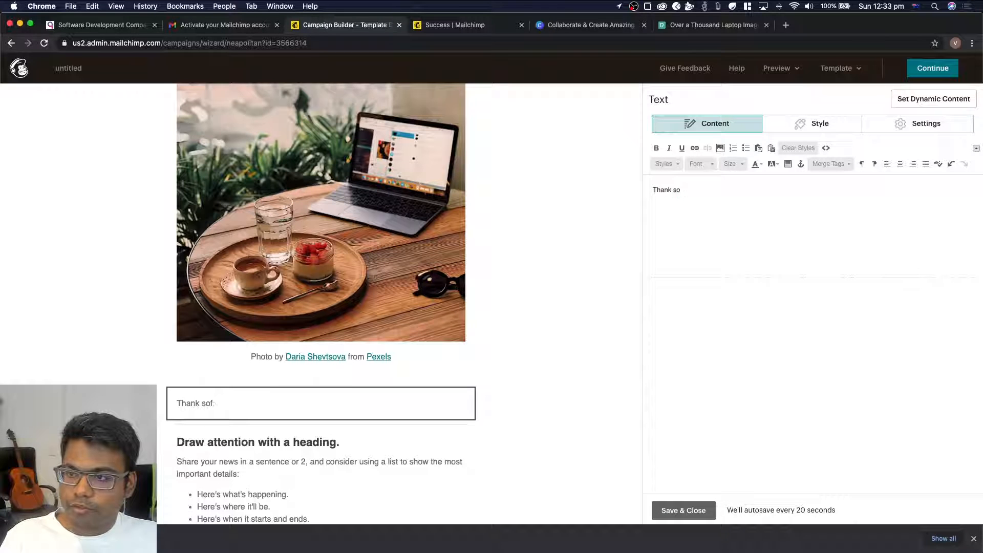
key("BackSpace")
key("BackSpace")
key("BackSpace")
type("s for ")
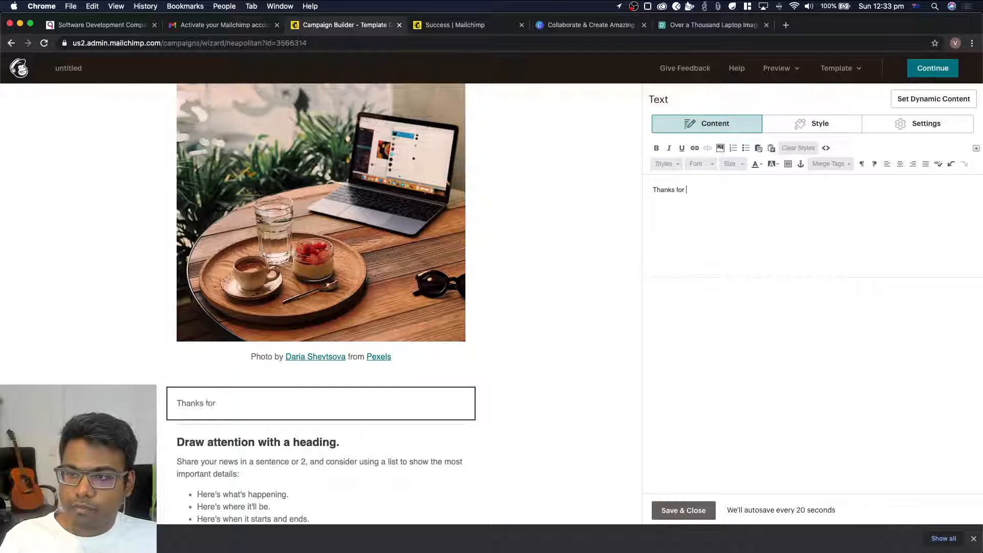
type("joining the ")
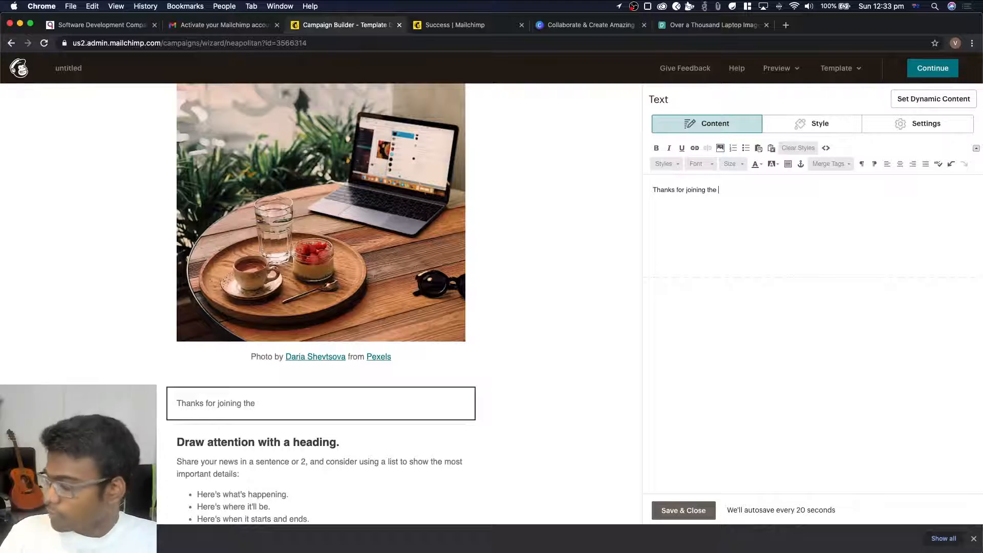
type("Q")
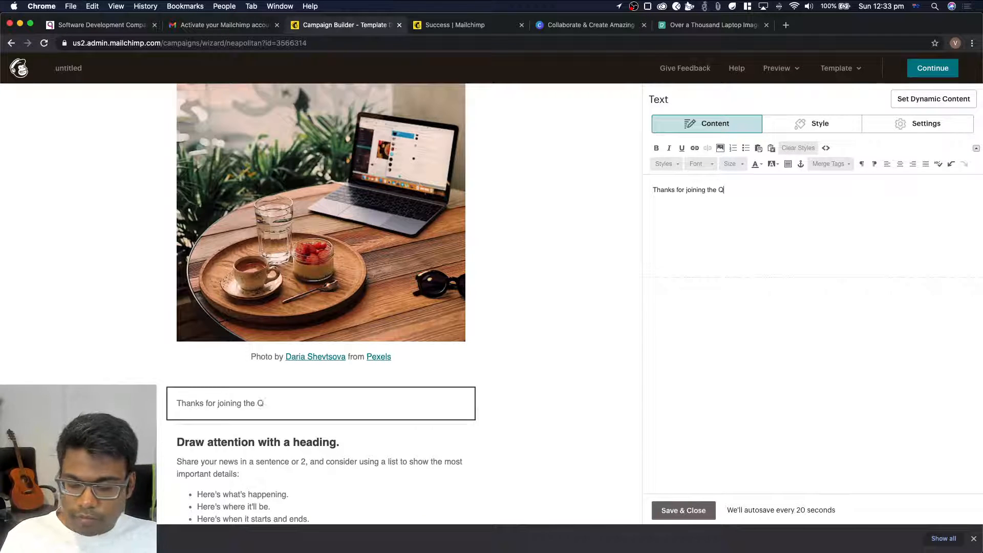
type("uantana Tech Byt")
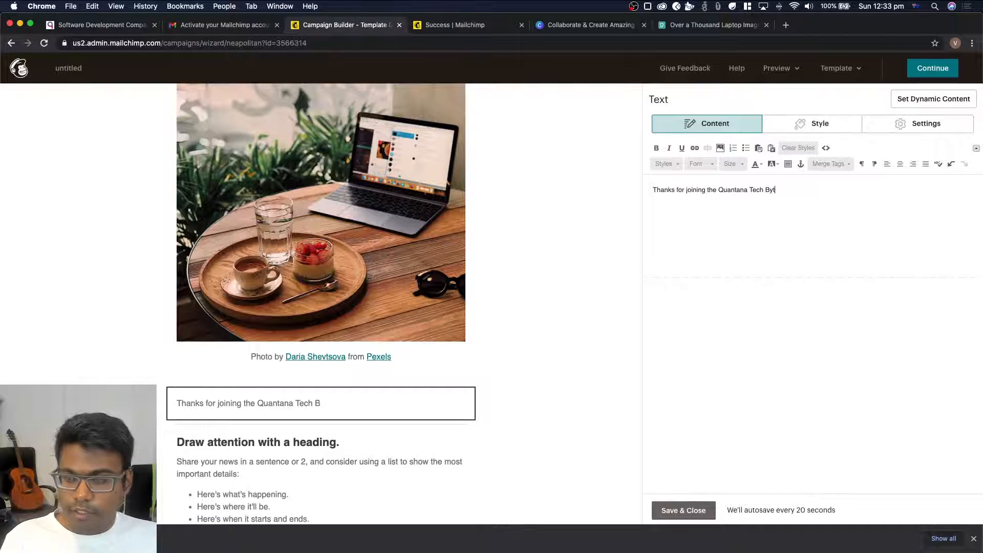
type("es News")
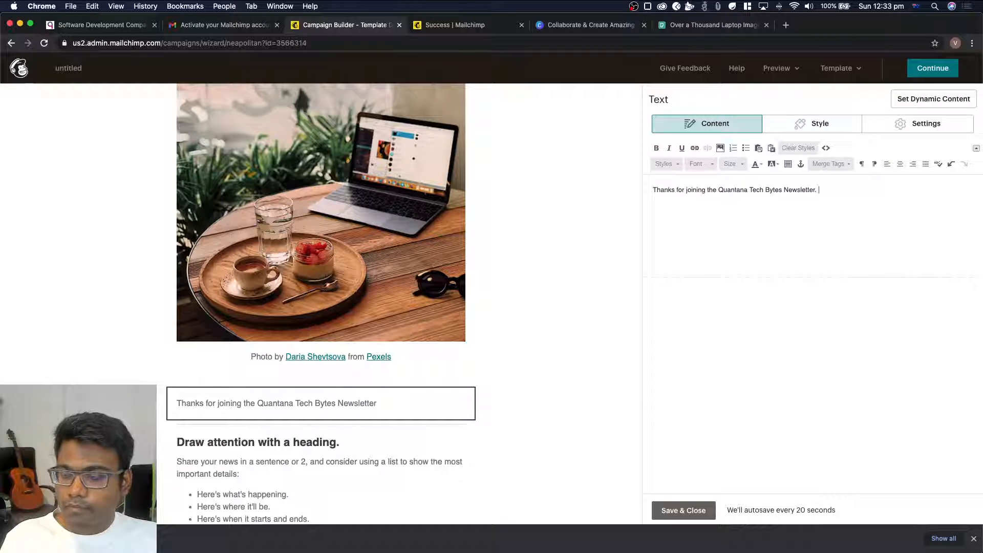
type("letter. ")
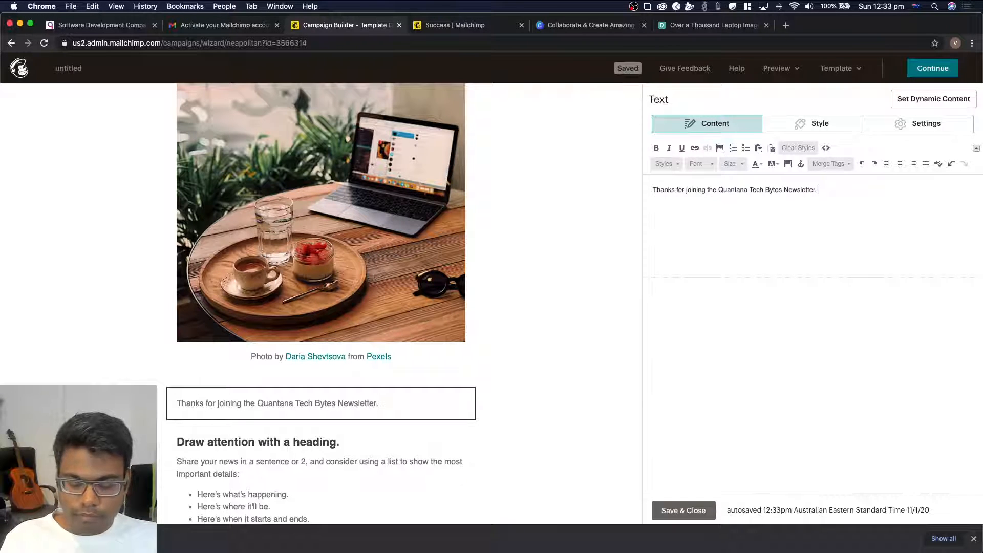
type("We")
Continue the paragraph with the sentence "We hope you'll learn a lot of great things that can help your business grow."
key("BackSpace")
key("BackSpace")
type("W")
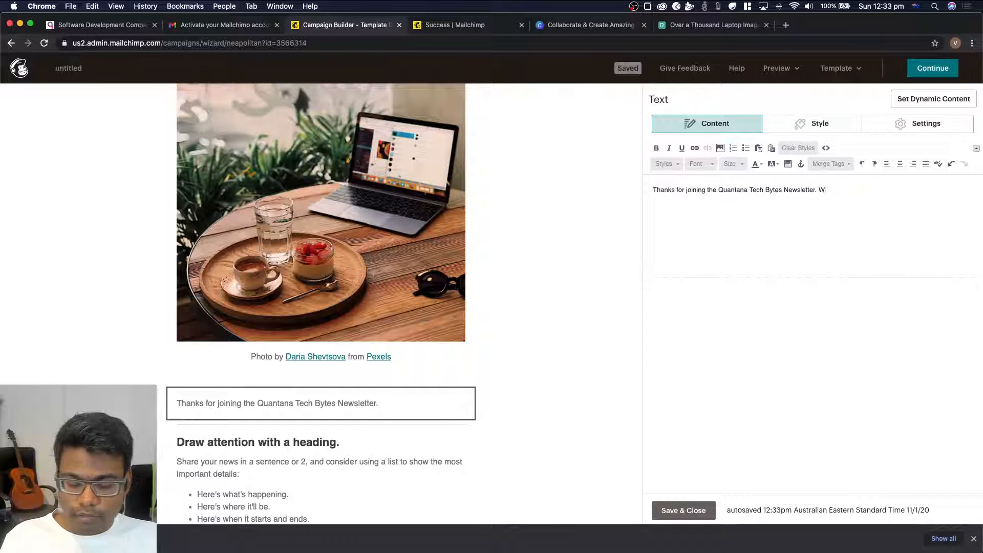
type("e hope you'll")
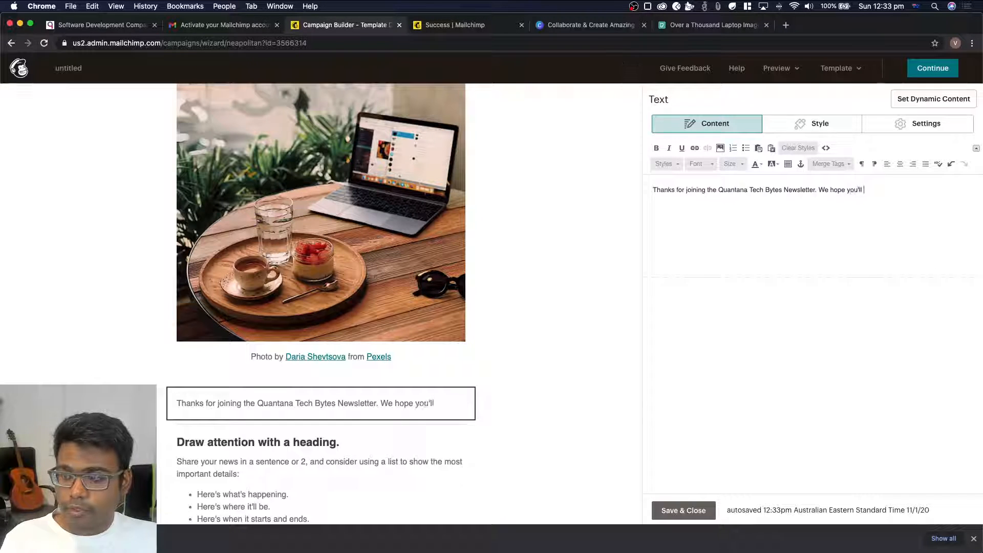
type(" learn a lot of gr")
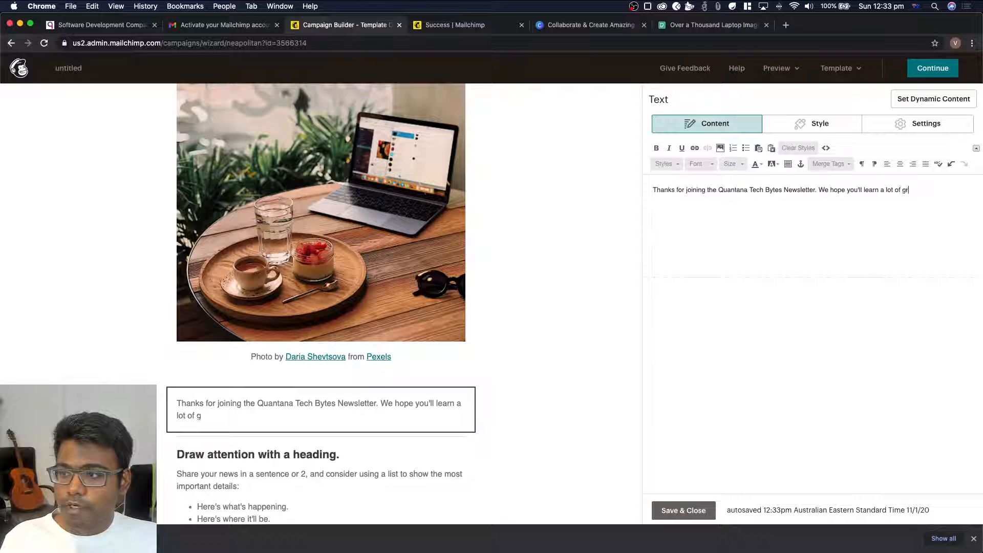
type("eat things that can hel")
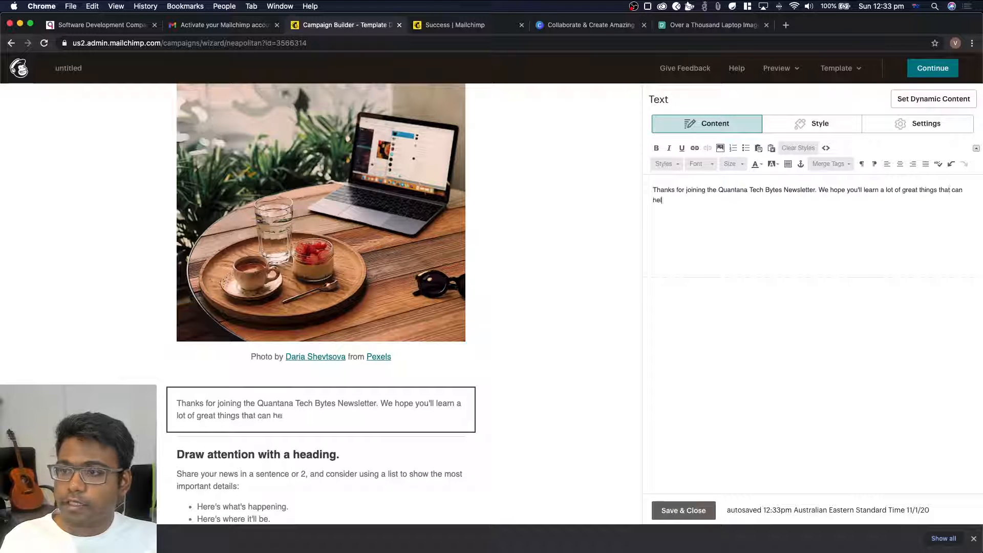
type("p your business")
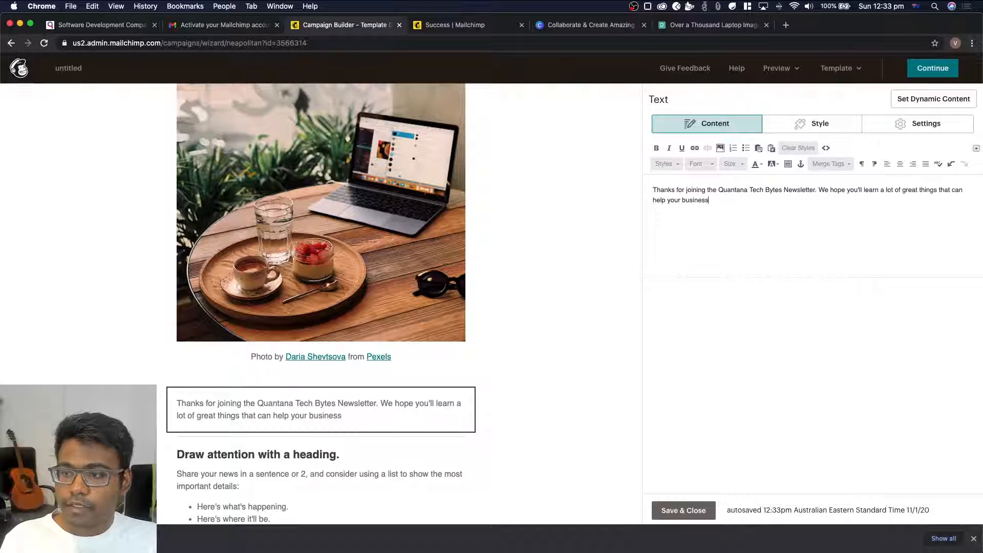
type(" grow")
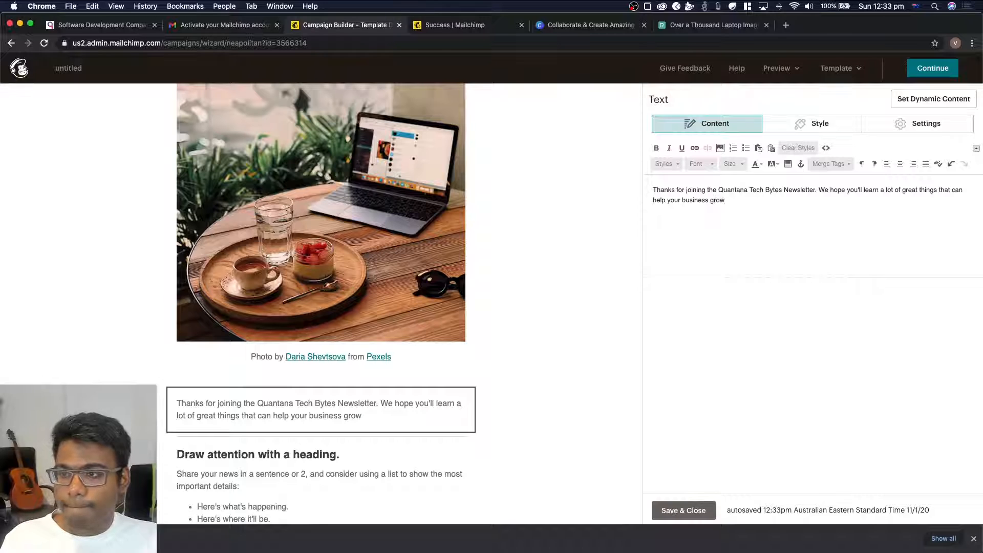
type(".")
Add a second paragraph reading "Let us know what you would like to see next in the youtube comments!"
key("Return")
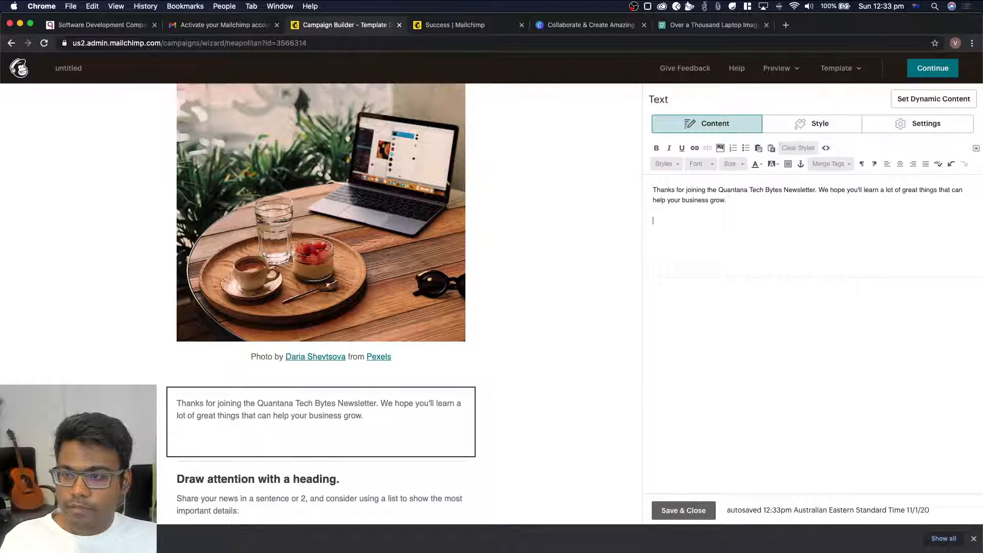
type("Let us kno")
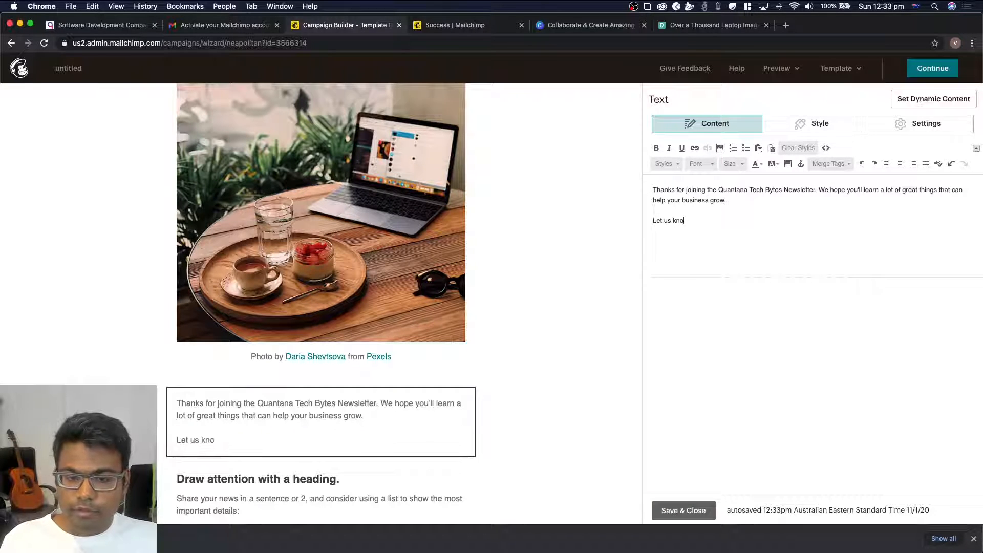
type("w what you would like")
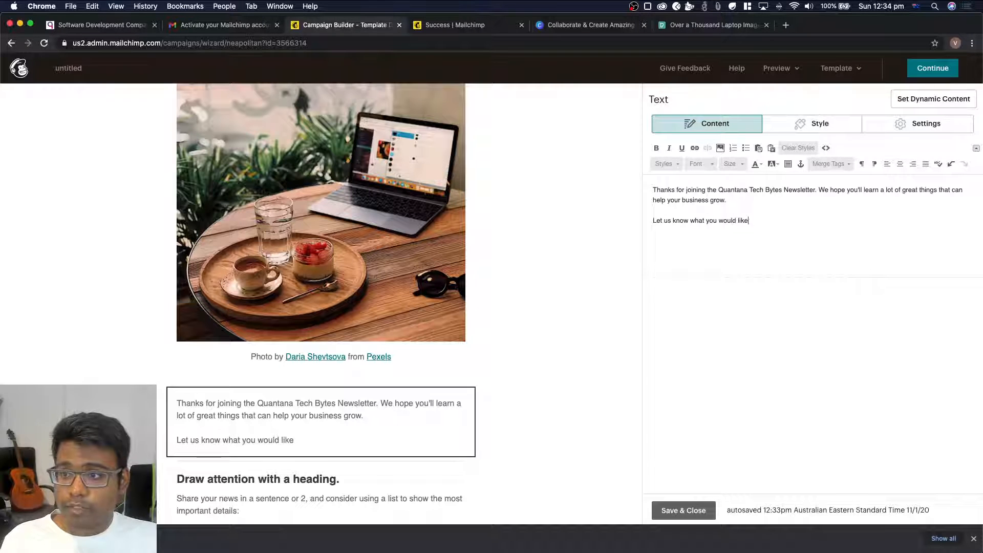
type(" to see next in the y")
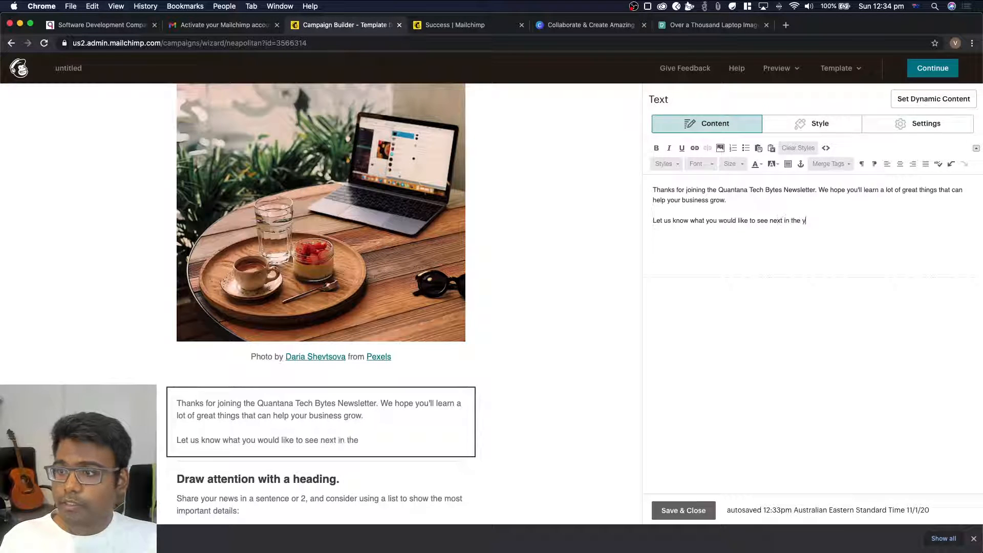
type("outube comments!")
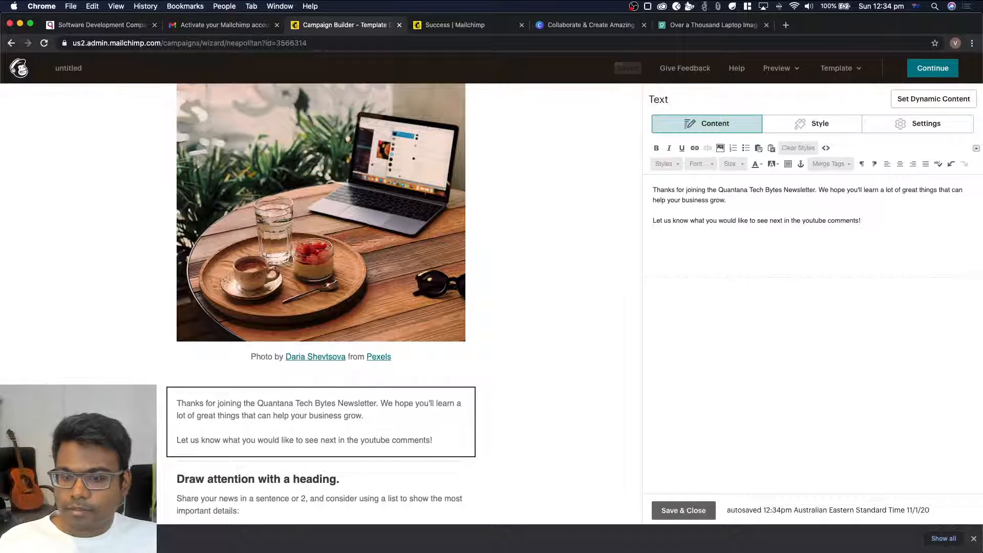
In the "Draw attention with a heading." text block, try heading 1 on the heading line and settle on the TOC heading 2 style
scroll(562, 382, "down", 6)
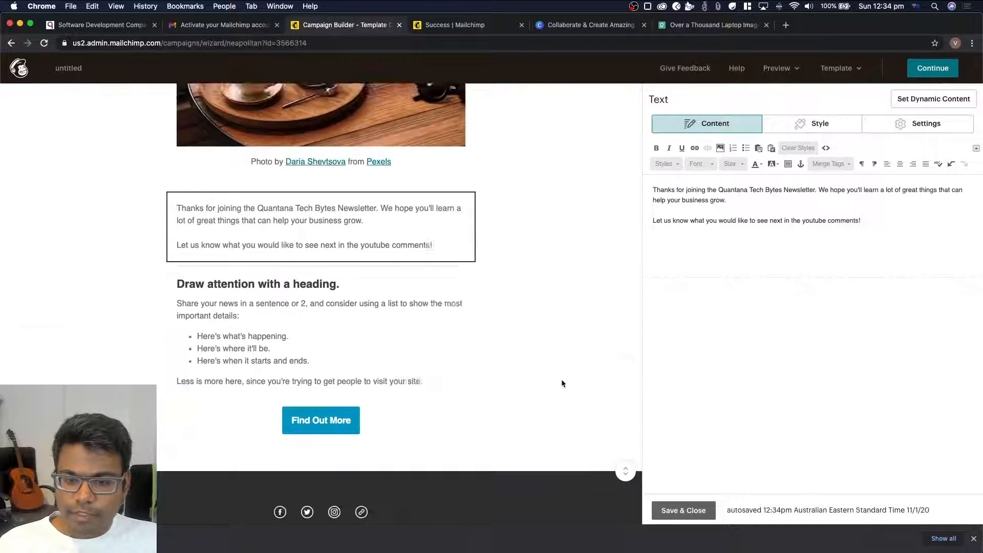
left_click(278, 200)
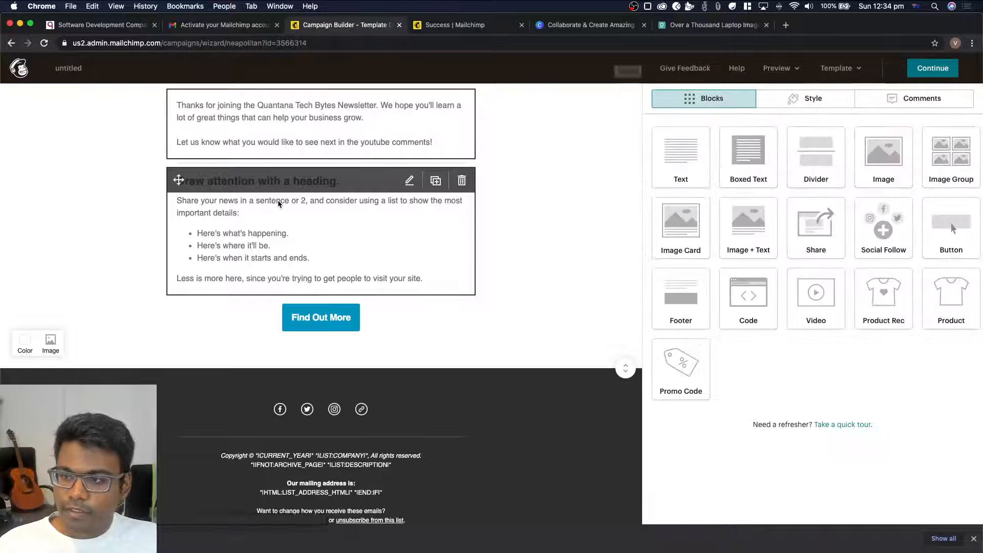
scroll(347, 220, "up", 2)
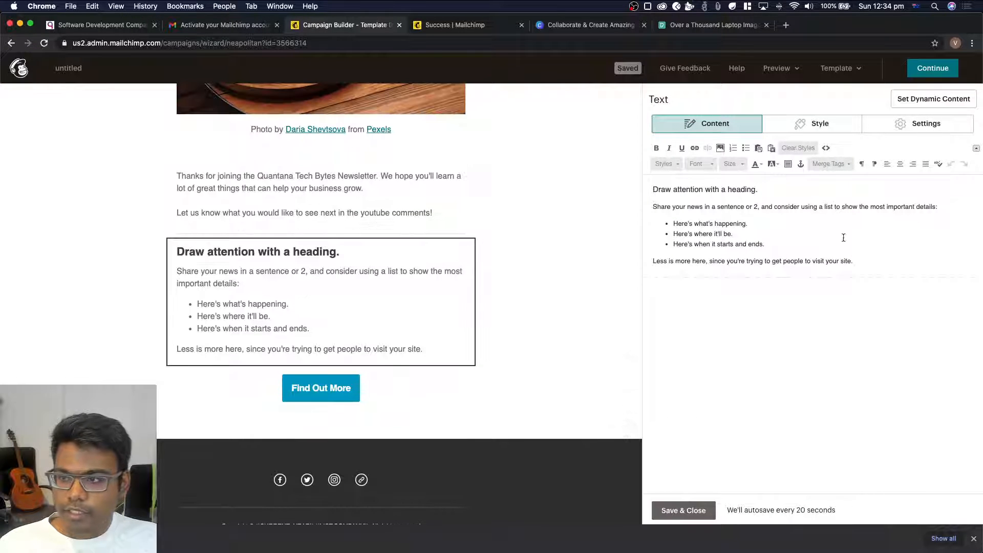
left_click_drag(787, 187, 719, 179)
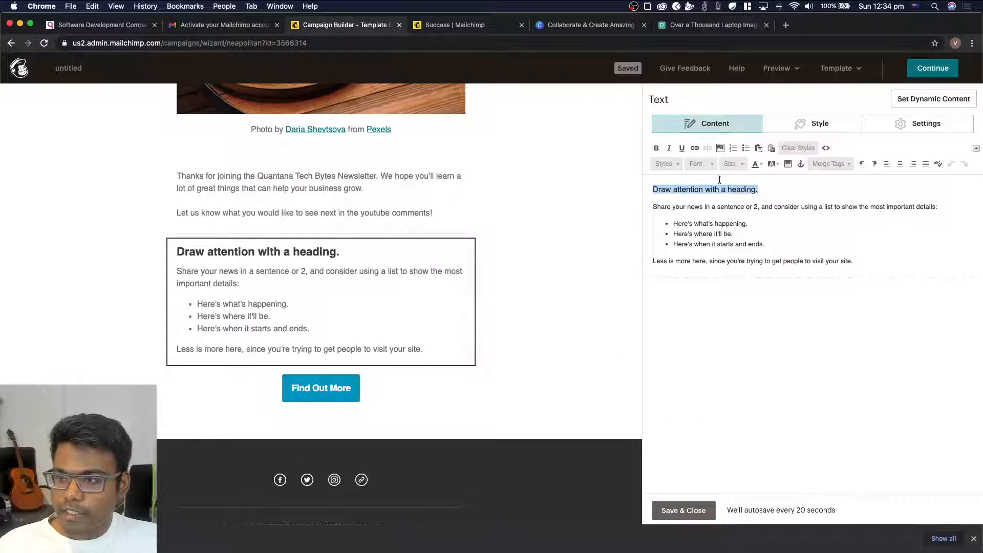
left_click(672, 164)
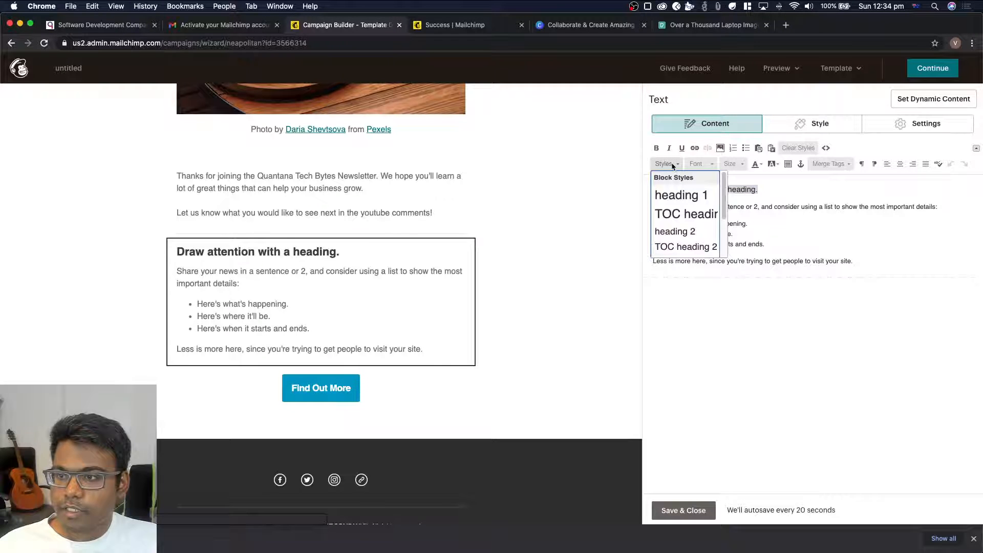
left_click(681, 194)
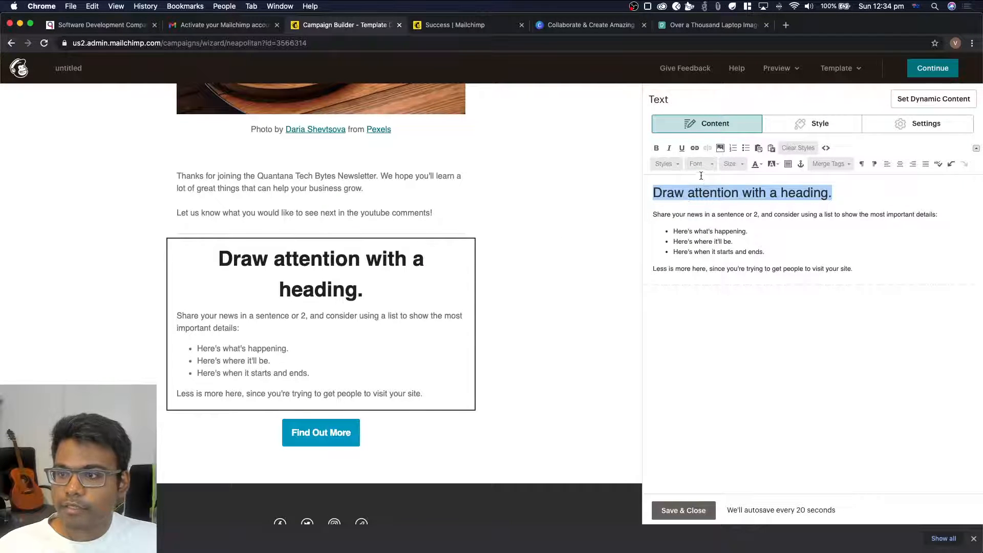
left_click(675, 164)
left_click(688, 246)
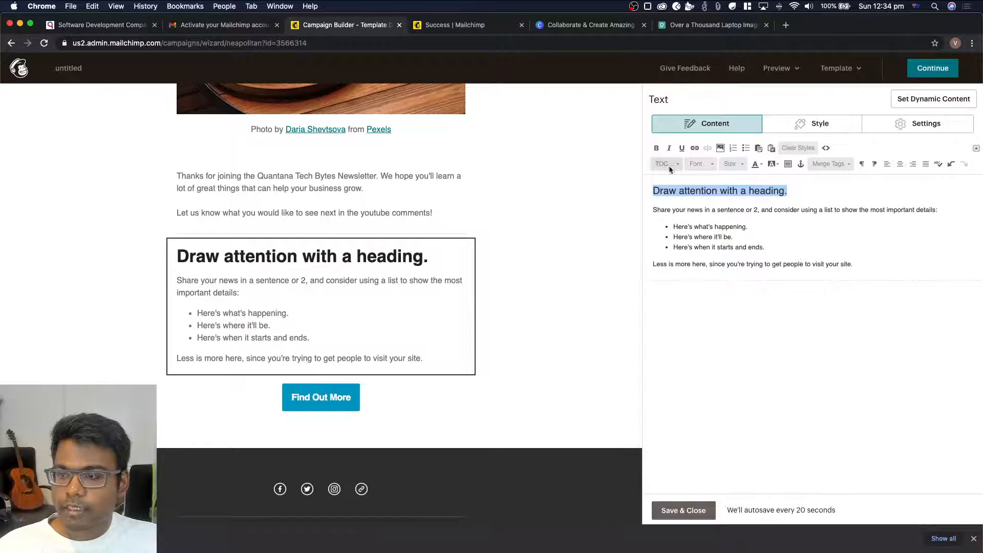
Replace the block's placeholder heading with "Upcoming Topics"
left_click_drag(834, 187, 644, 190)
type("Upcoming Topoc")
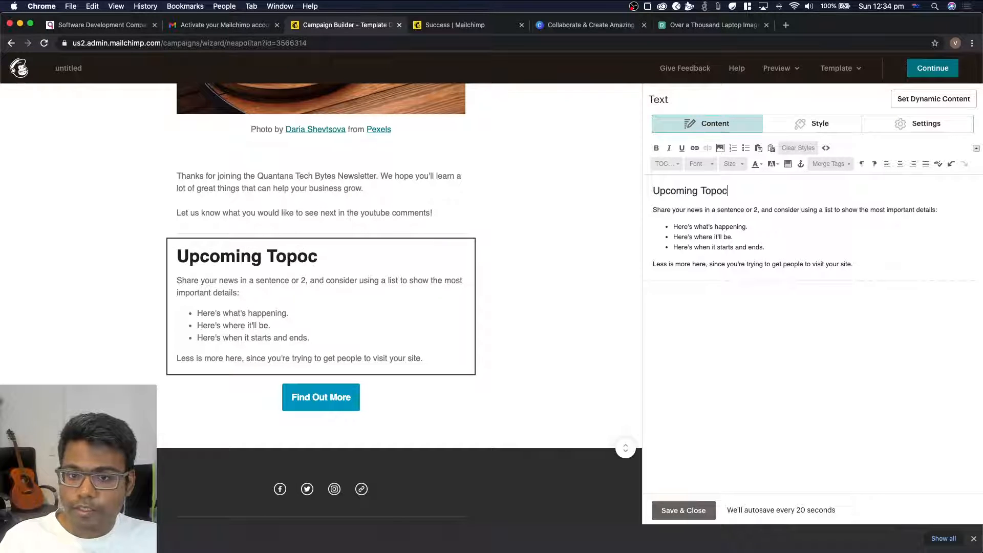
key("BackSpace")
key("BackSpace")
type("isc")
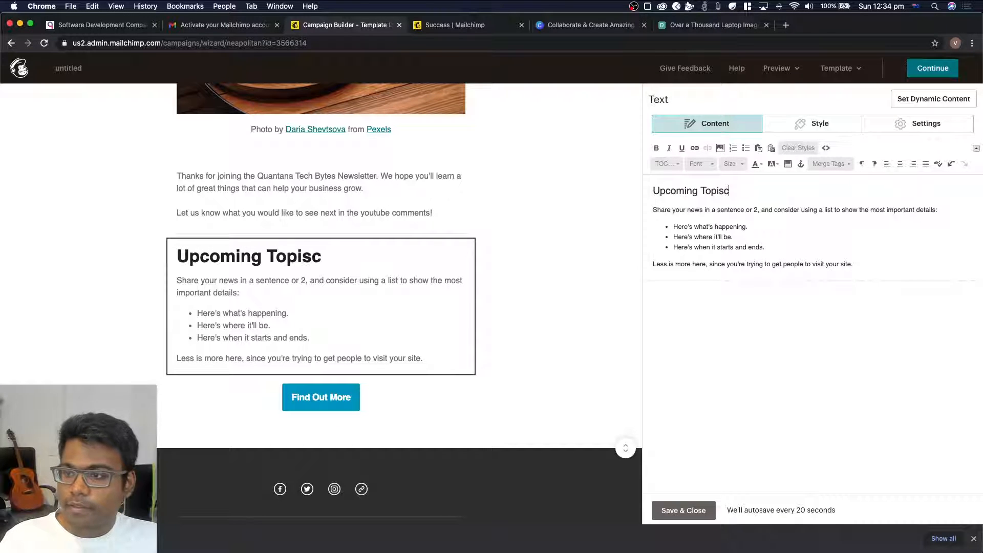
key("BackSpace")
key("BackSpace")
type("cs")
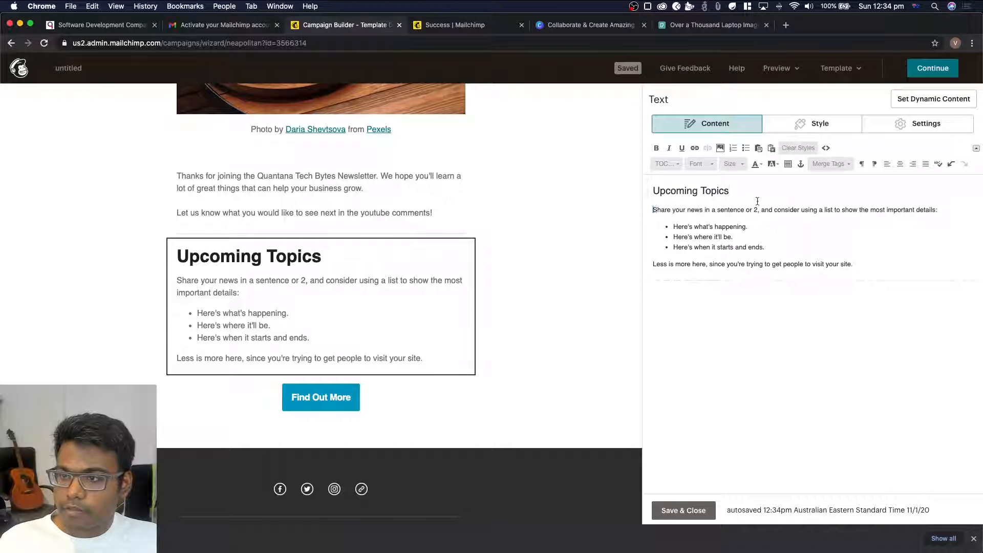
Delete the "Share your news in a sentence or 2" paragraph and its empty line between the heading and the bullet list
left_click_drag(757, 201, 942, 211)
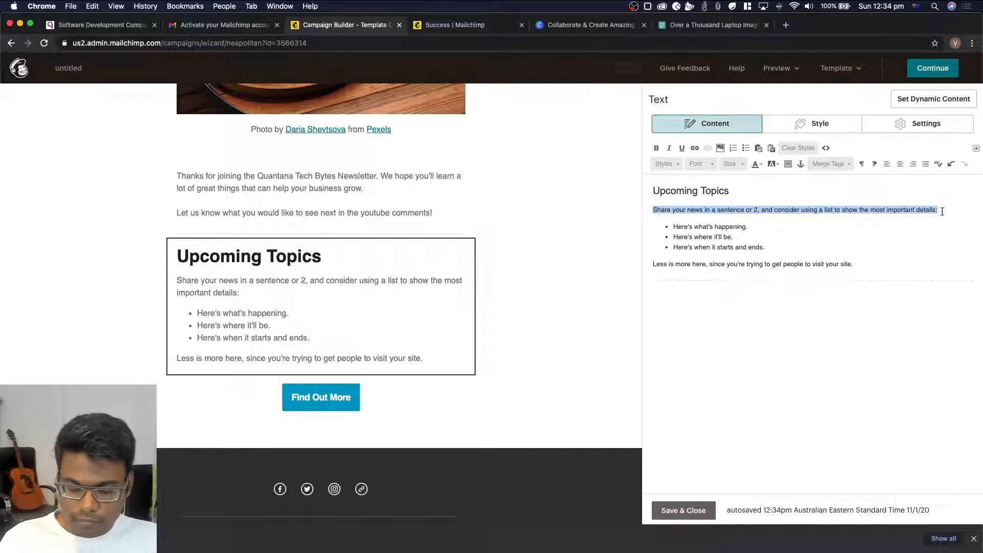
key("BackSpace")
key("Delete")
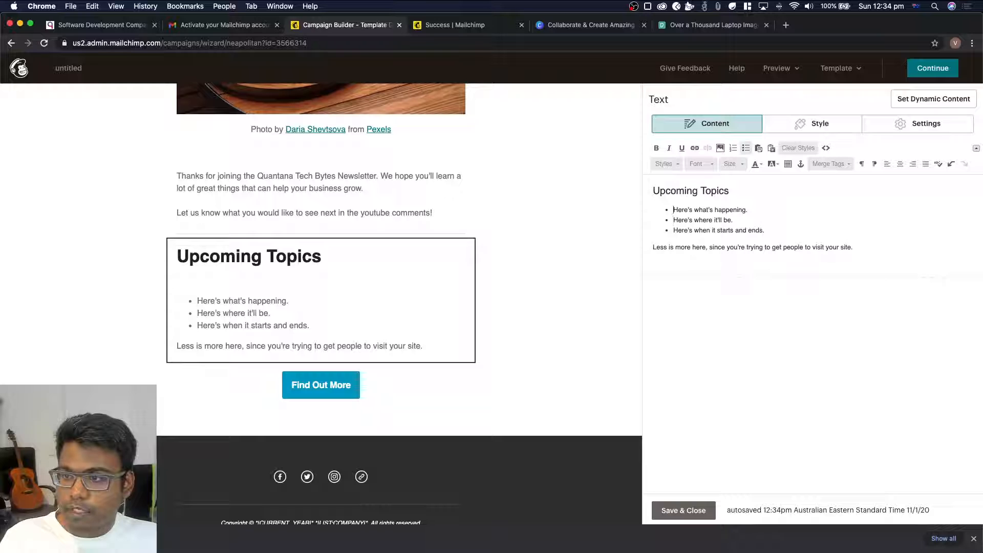
Replace the first bullet under Upcoming Topics with "Creating a new instagram post"
key("shift+End")
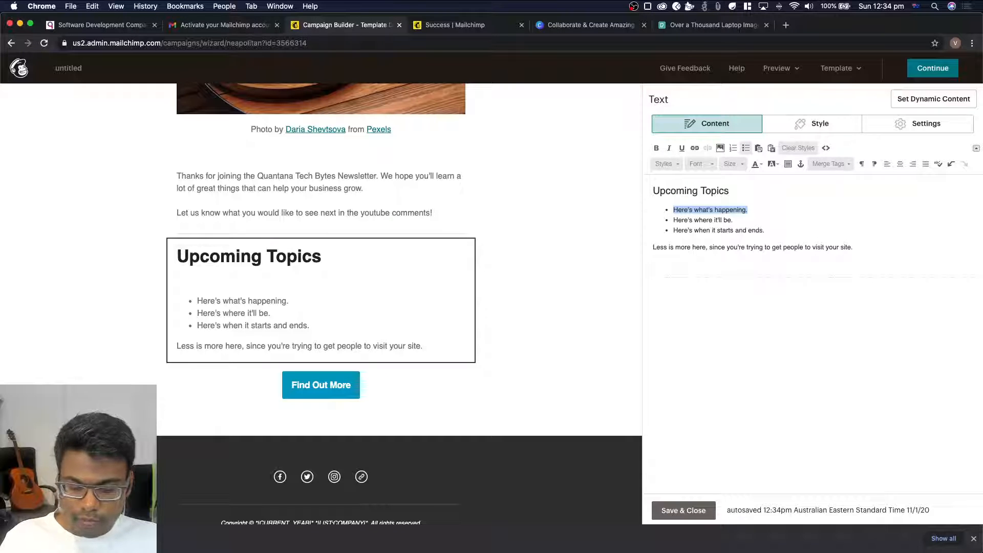
type("Creating a")
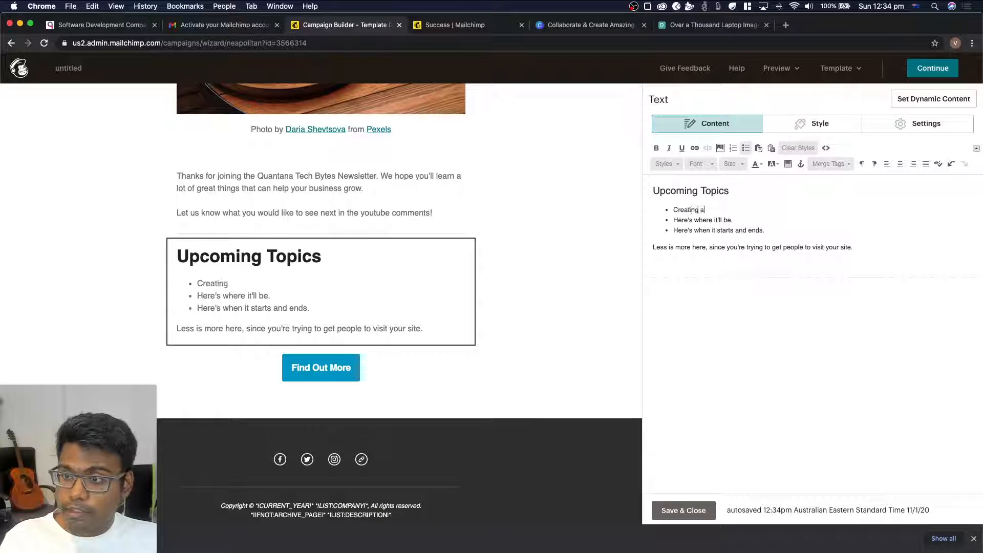
type(" new ")
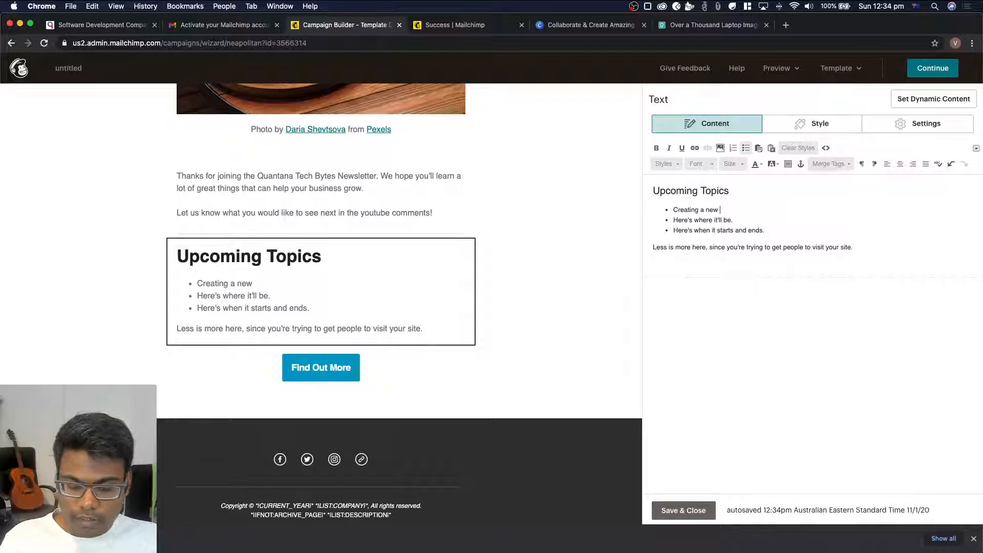
type("instagram po")
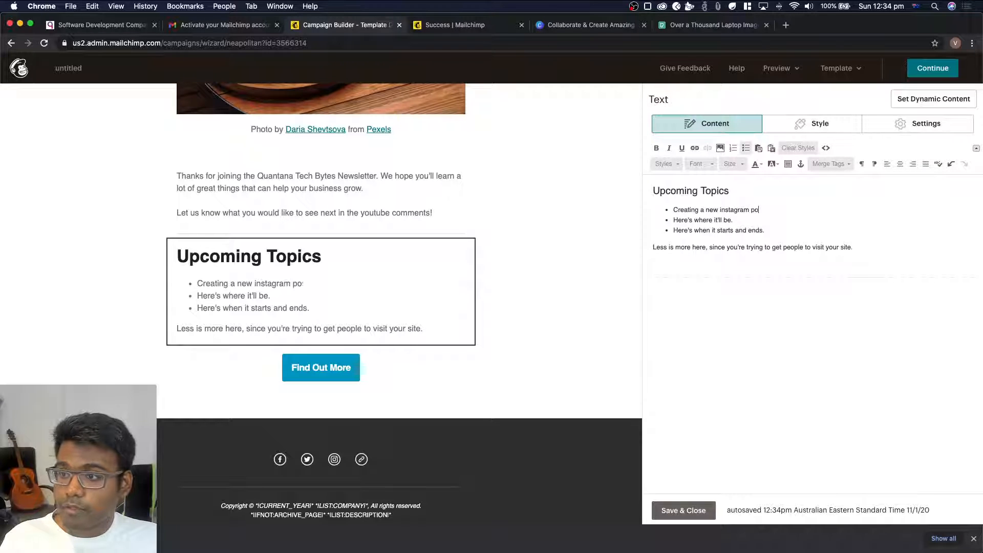
type("st")
Replace the second bullet with "Setting up Google Ads / Facebook Ads"
key("Down")
key("shift+super+Left")
type("S")
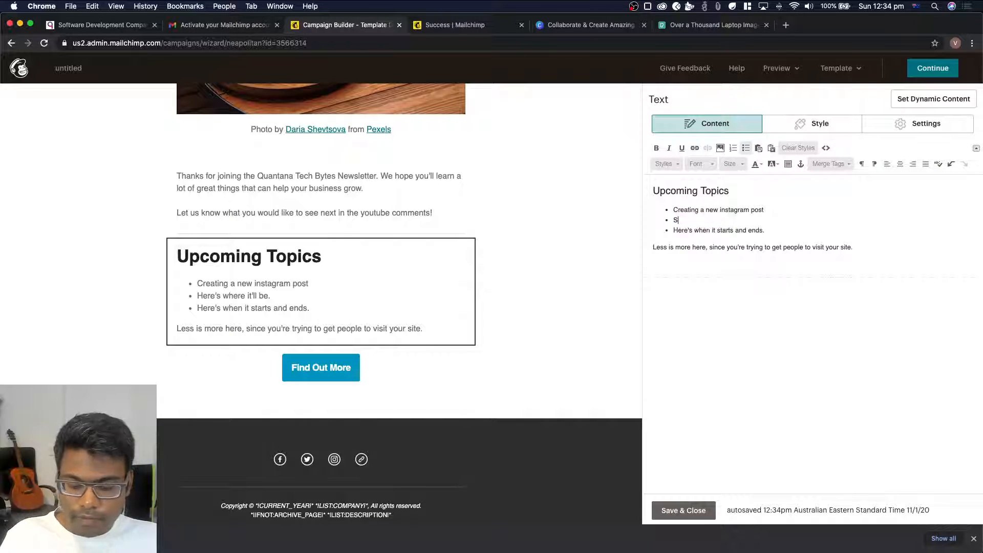
type("etting up Google Ads")
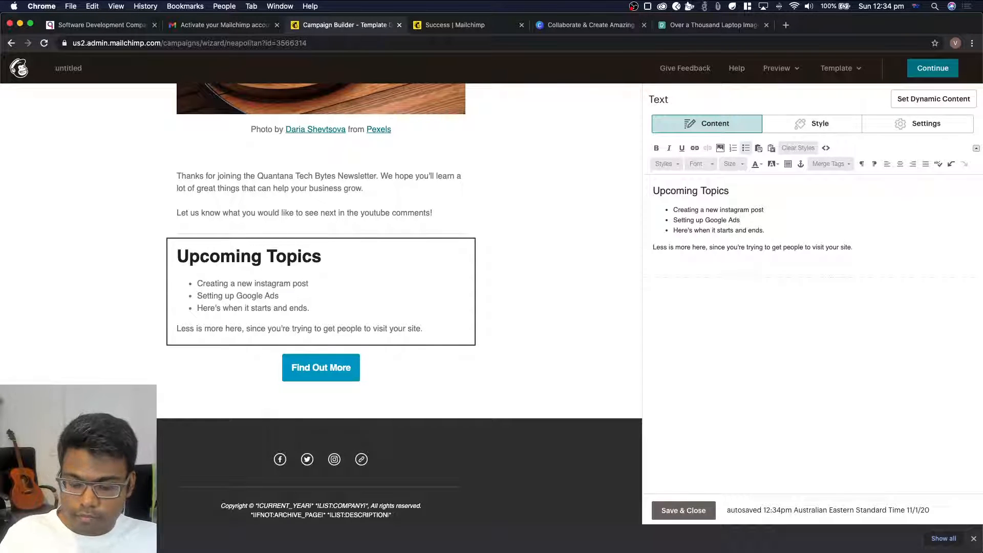
type(" / Facebook A")
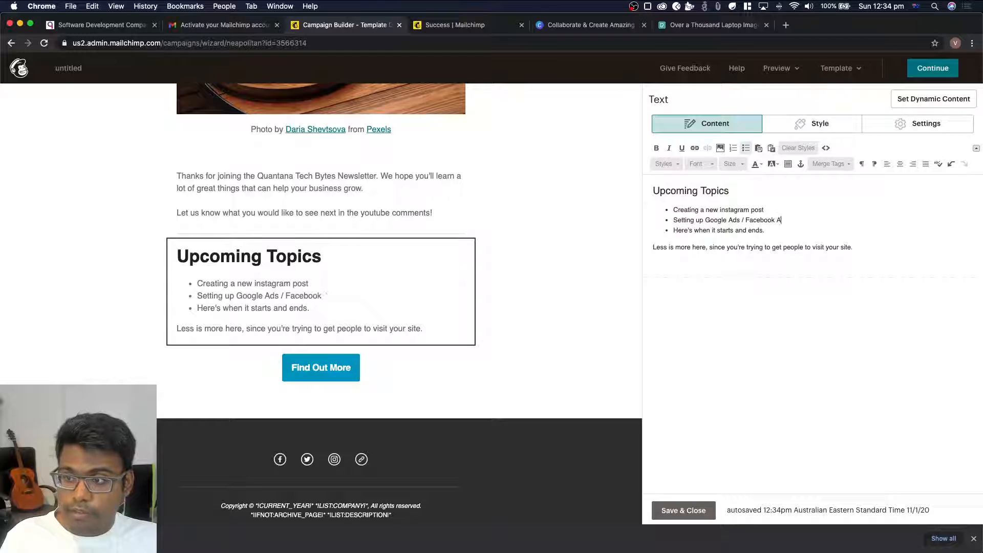
type("ds")
Replace the third bullet with "Creating a Landing Page" and add a fourth bullet reading "Selling products online"
key("Down")
key("shift+super+Left")
type("Cre")
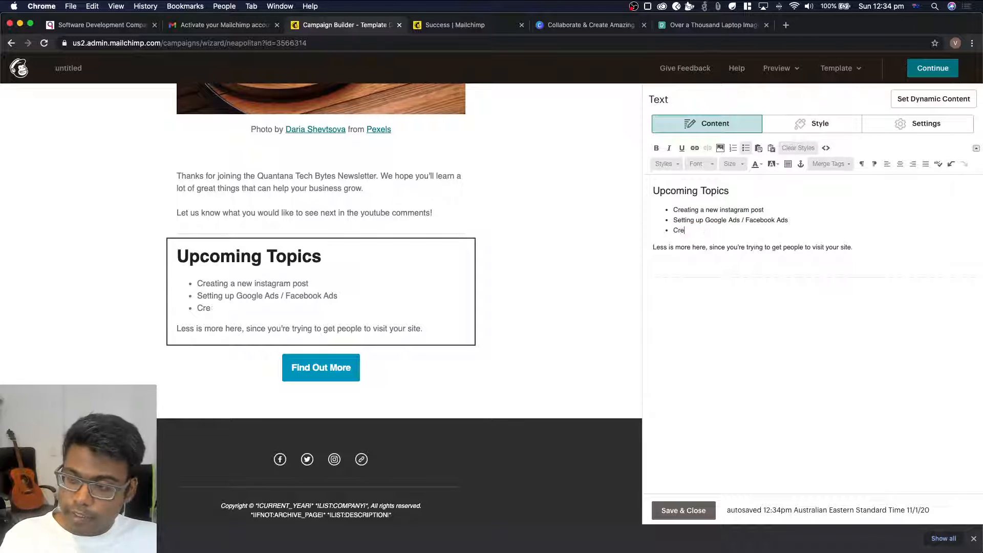
type("ating a Landing Page")
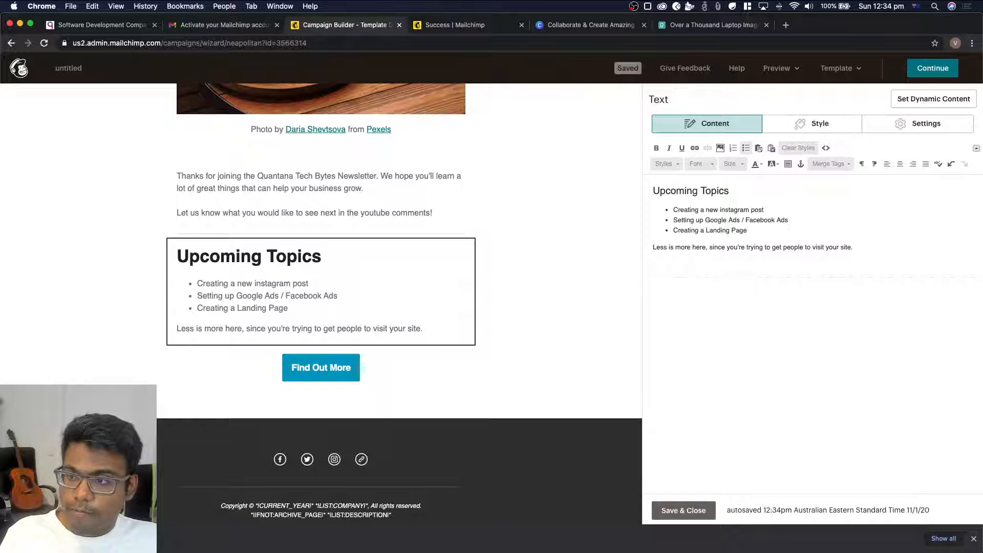
key("Return")
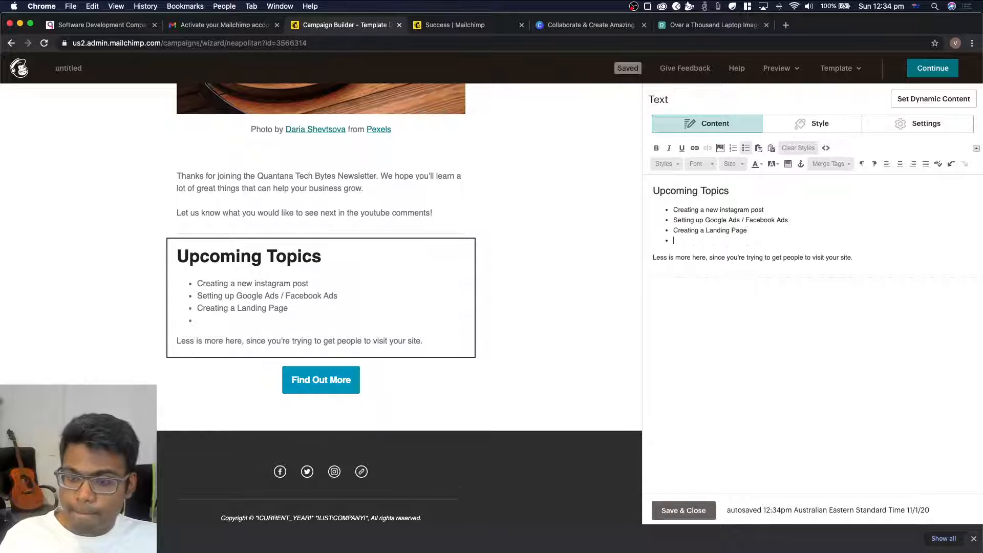
type("Selling products online")
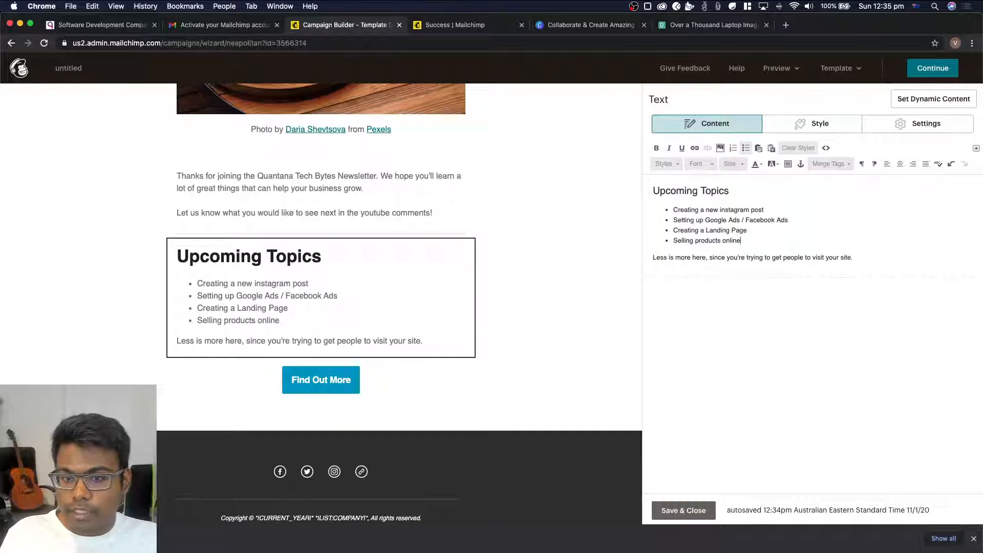
Replace the line below the bullets with "Check out our youtube channel for more useful content." and save and close the text block
key("Down")
key("super+Right")
key("shift+super+Left")
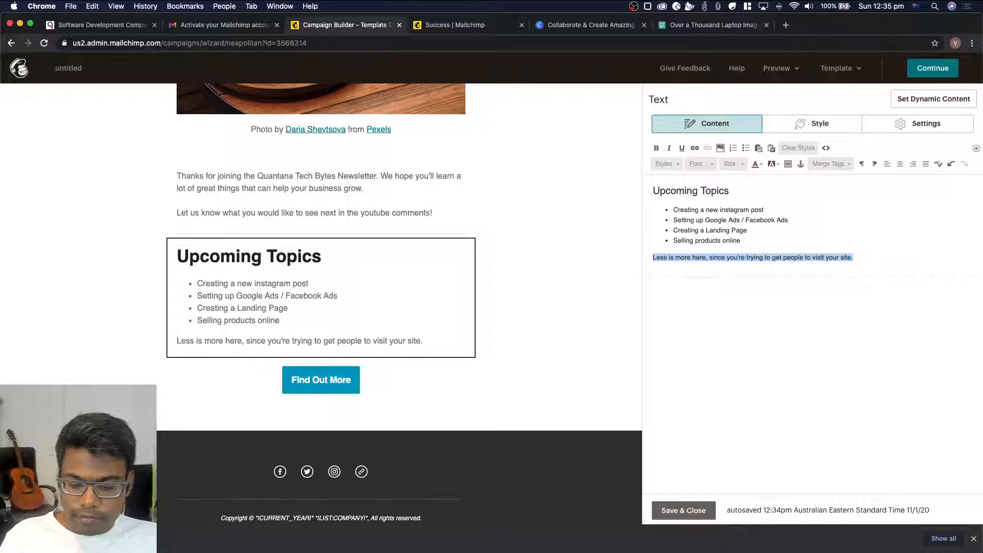
type("Ch")
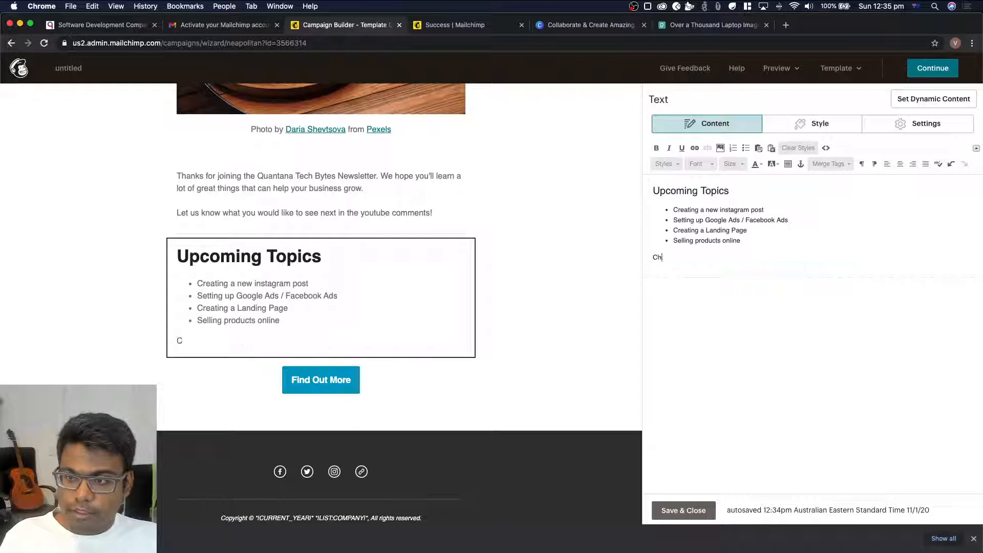
type("eck out our yout")
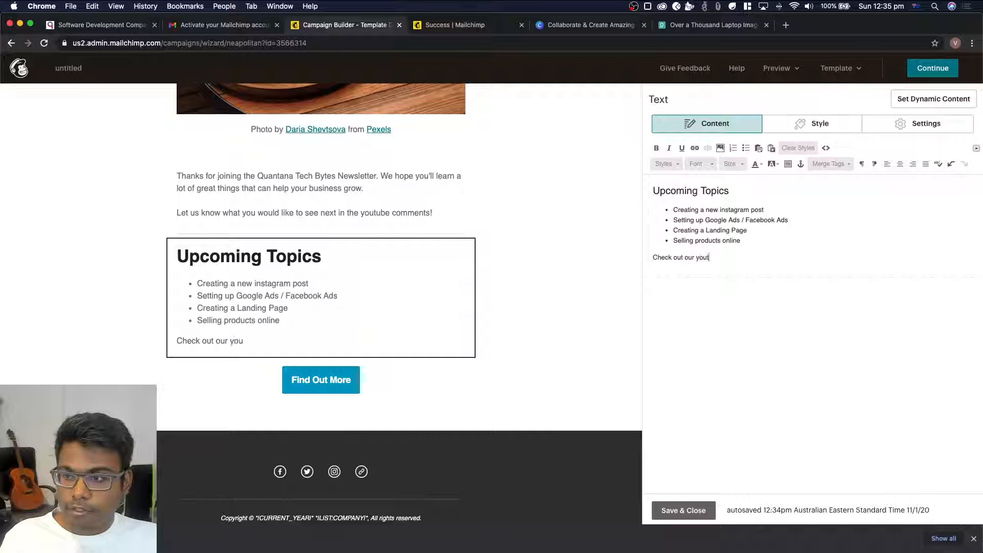
type("ube channel for more")
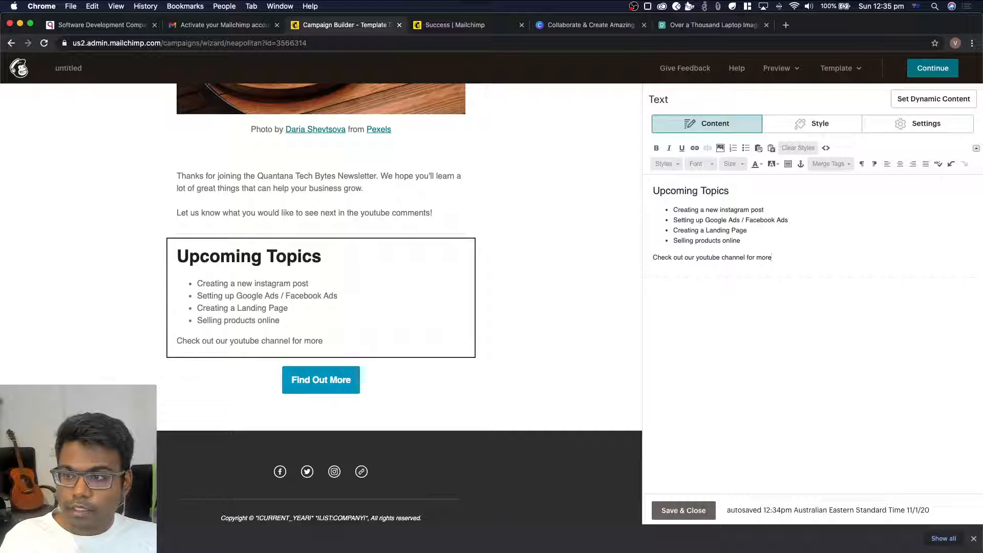
type(" useful content.")
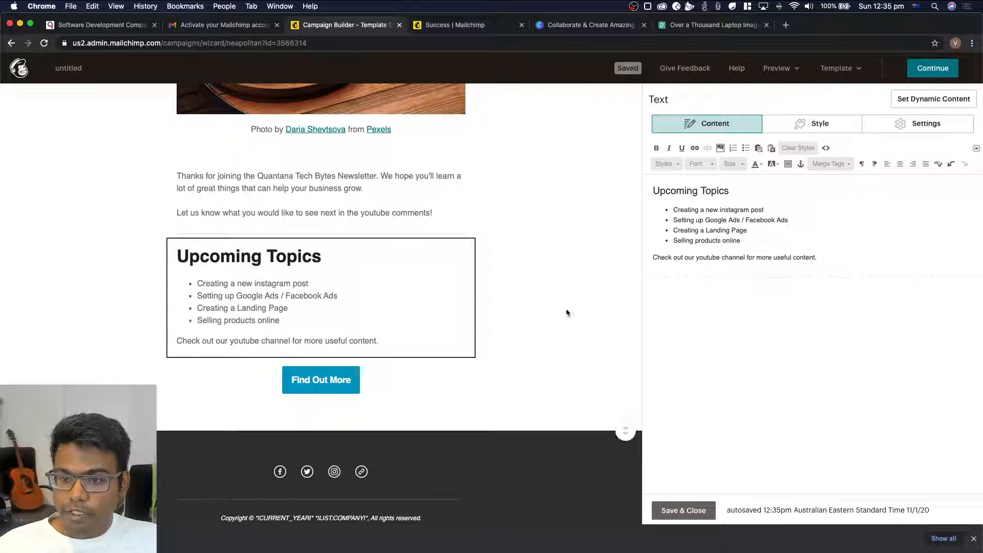
left_click(684, 510)
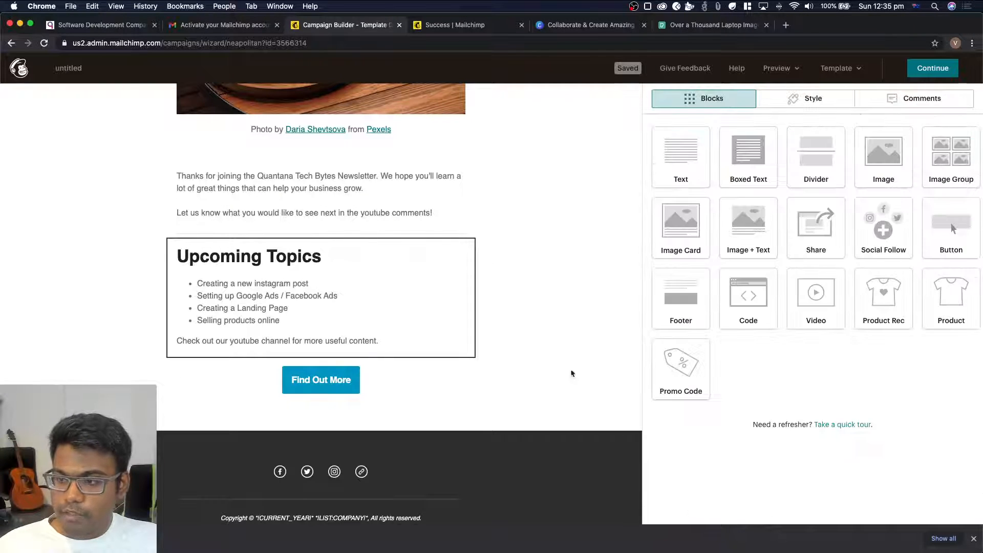
Delete the "Find Out More" button block below the Upcoming Topics text
left_click(316, 386)
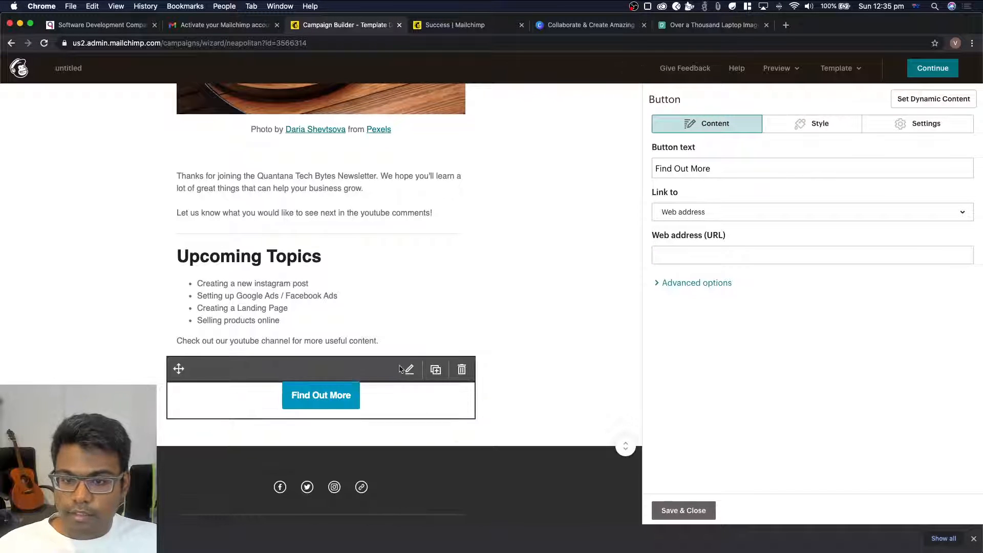
left_click(681, 511)
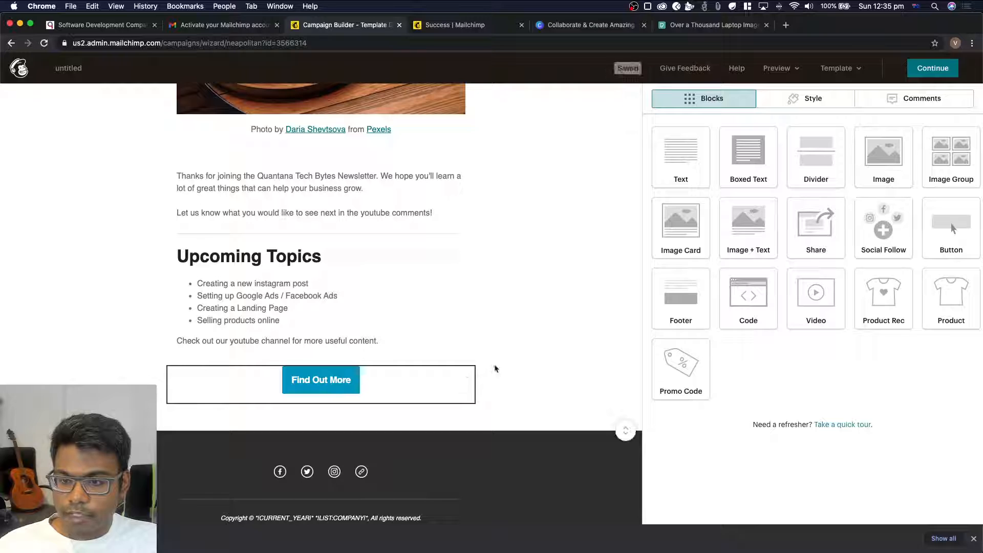
left_click(461, 379)
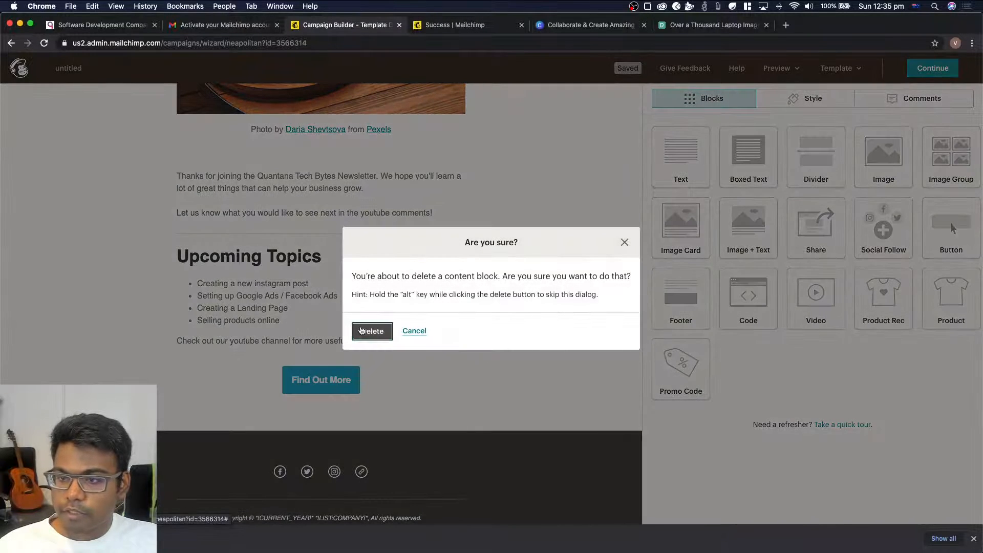
left_click(369, 333)
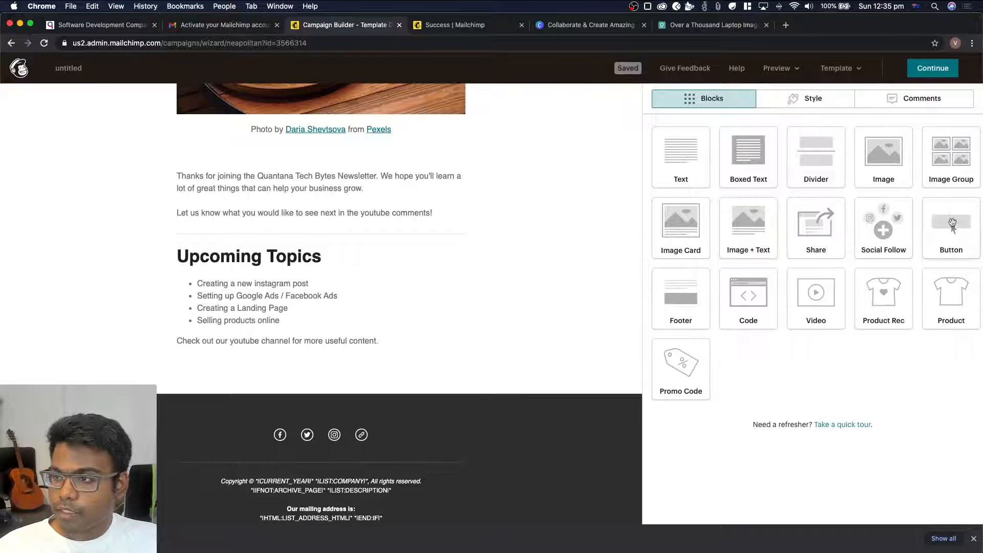
Add a new button block below the Upcoming Topics text and set its button text to "Open Quantana Youtube Channel"
left_click_drag(951, 230, 343, 369)
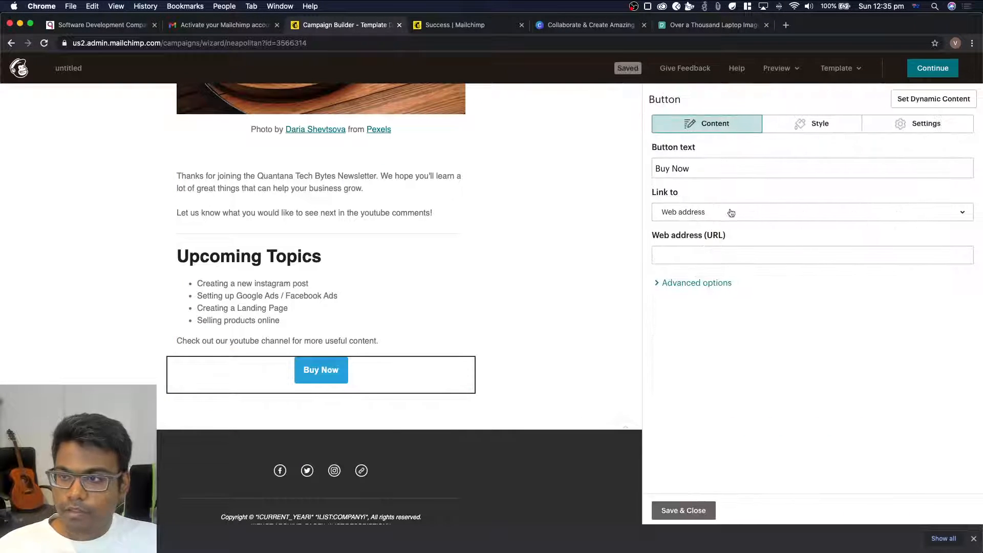
left_click_drag(736, 164, 463, 163)
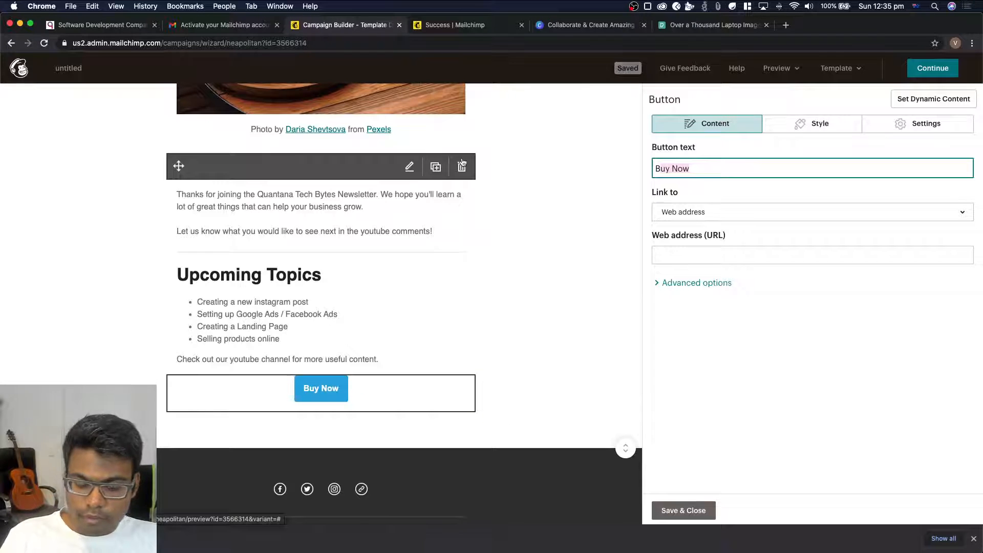
type("Open You")
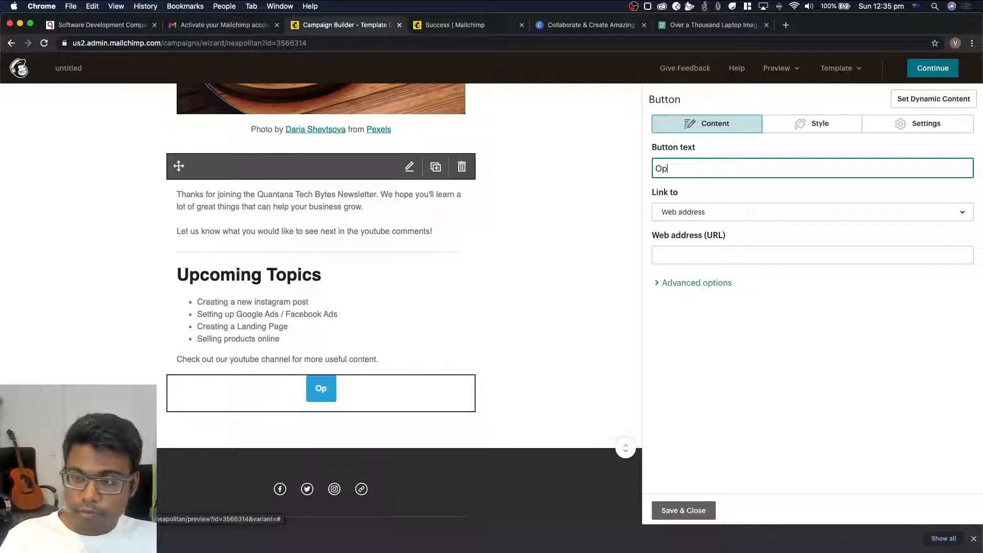
key("BackSpace")
key("BackSpace")
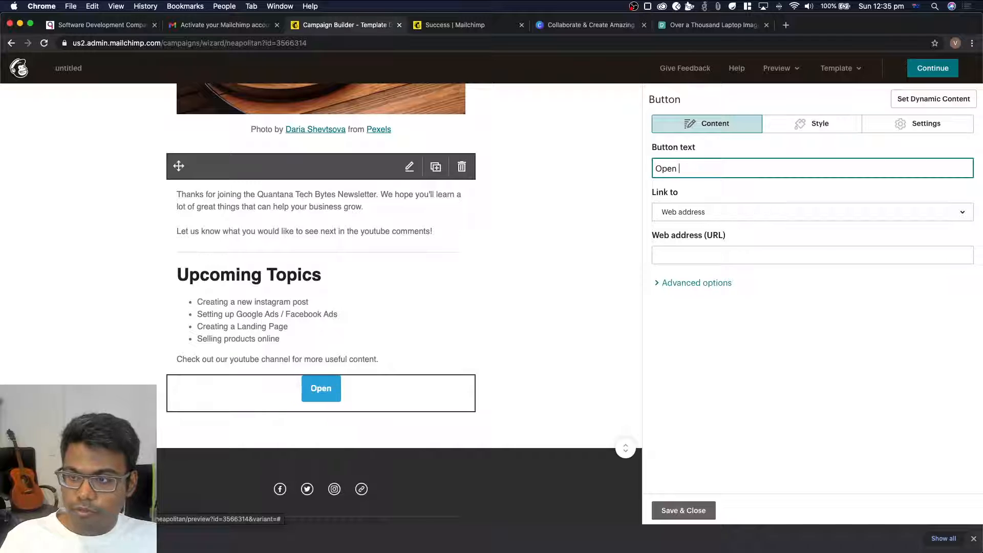
type("Quantana Youtub")
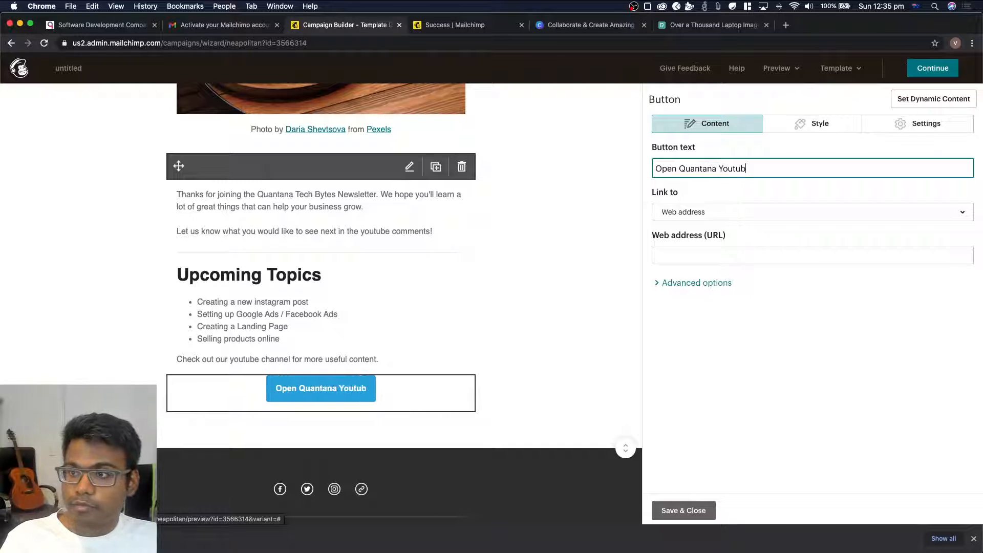
type("e Channel")
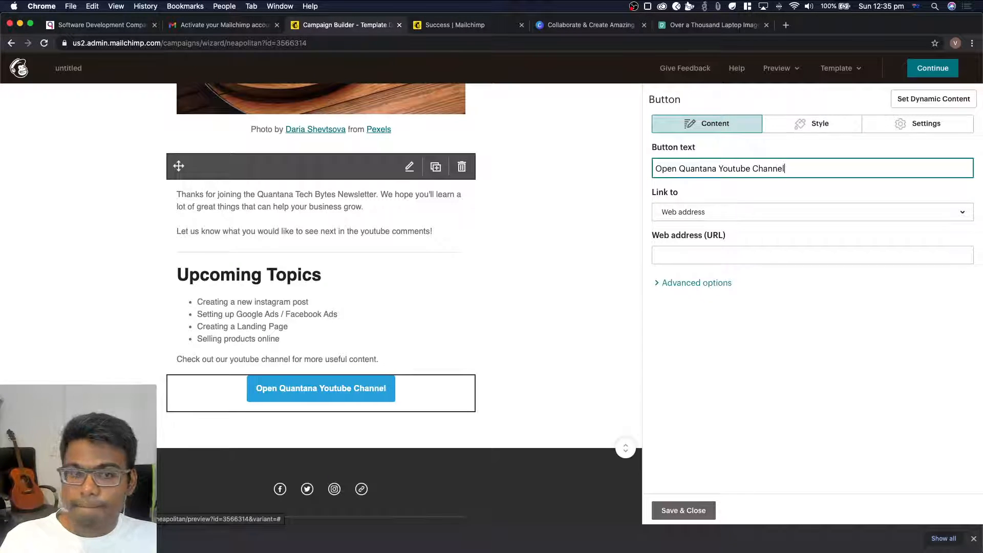
scroll(400, 338, "down", 1)
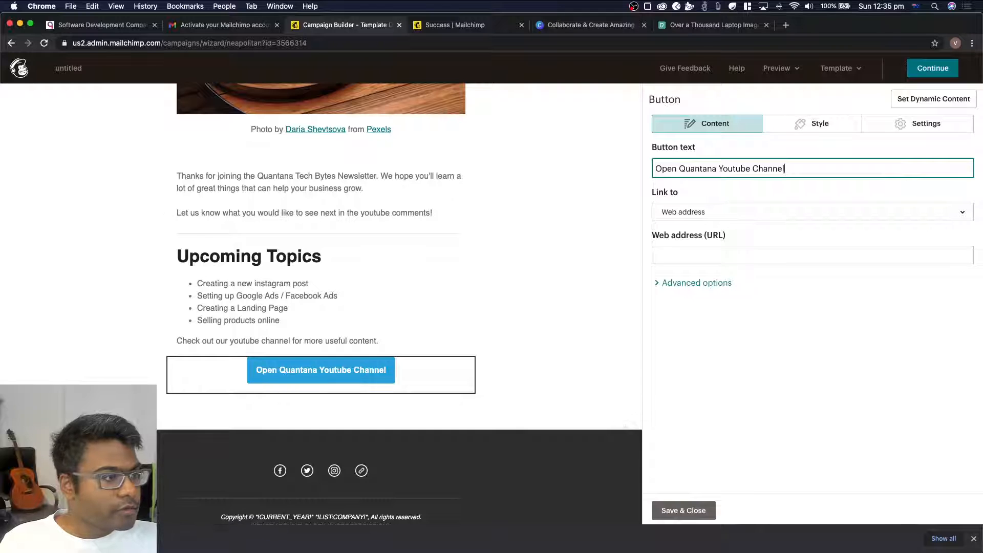
key("super+Tab")
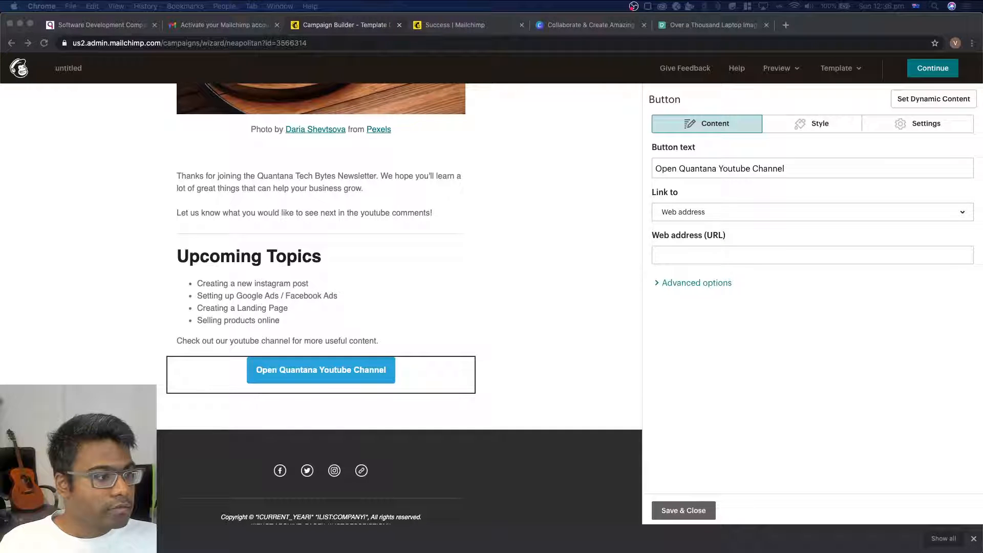
left_click(724, 253)
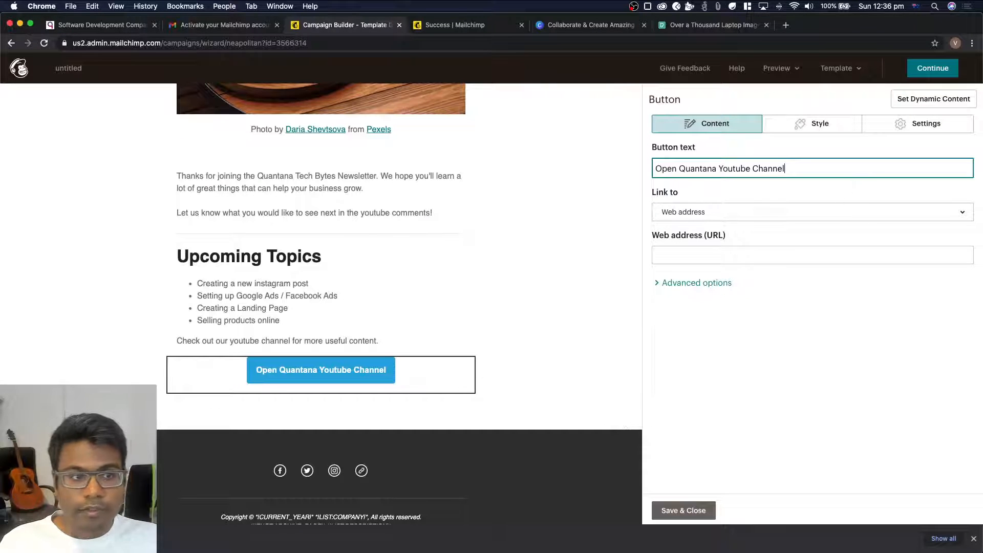
left_click(687, 253)
type("https://www.youtube.com/channel/UC5HMEsJR4eMz3GZePYODyHQ?view_as=subscriber")
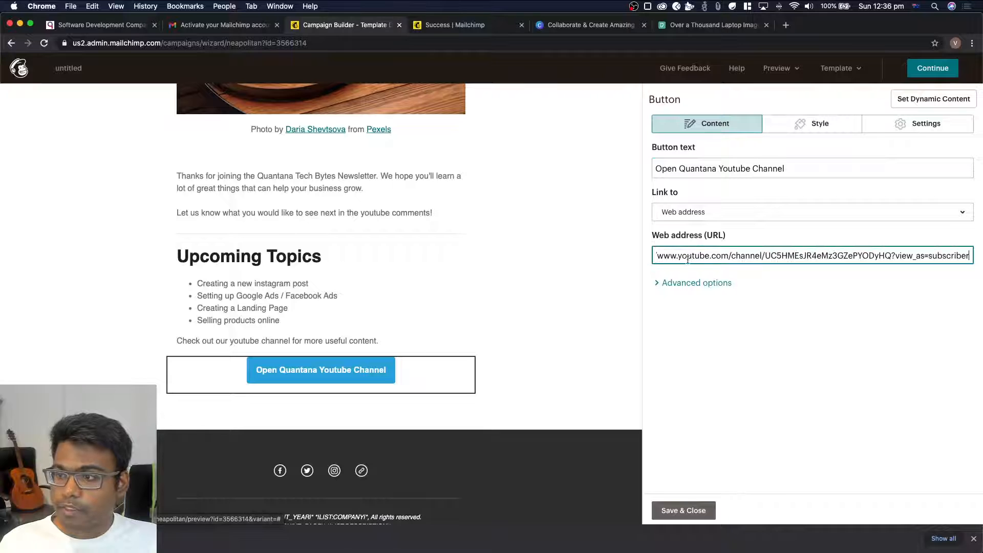
left_click(680, 511)
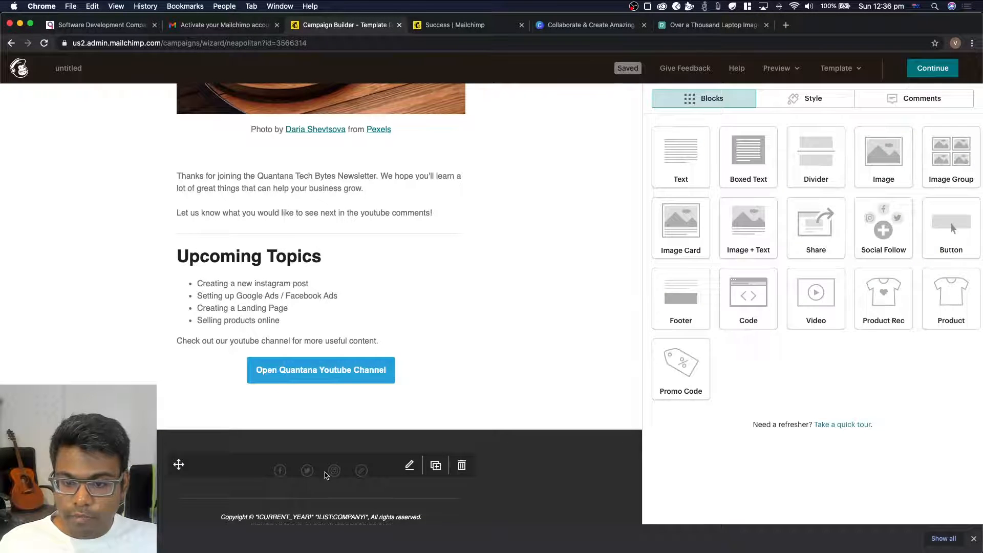
Open the footer block with the copyright and mailing address text for editing
scroll(326, 475, "down", 3)
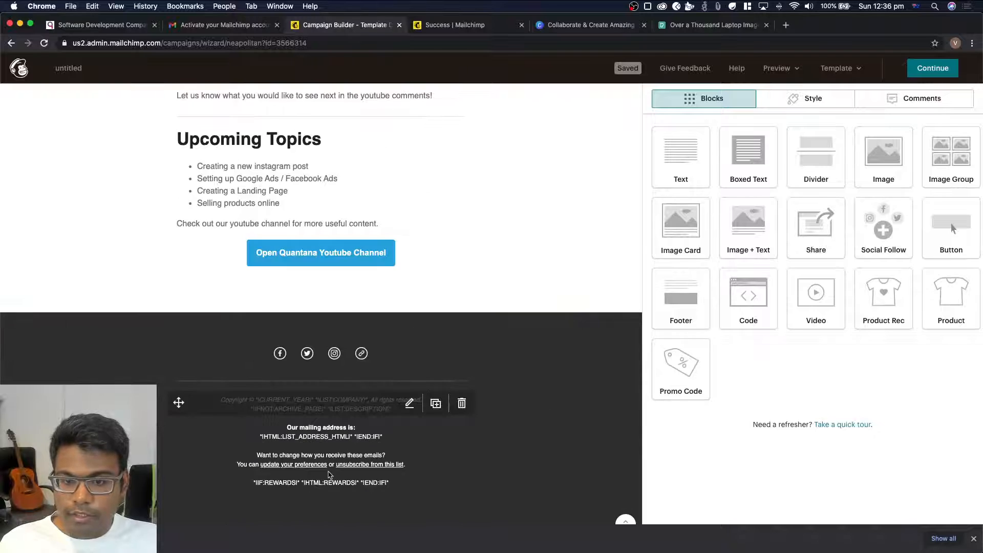
left_click(329, 407)
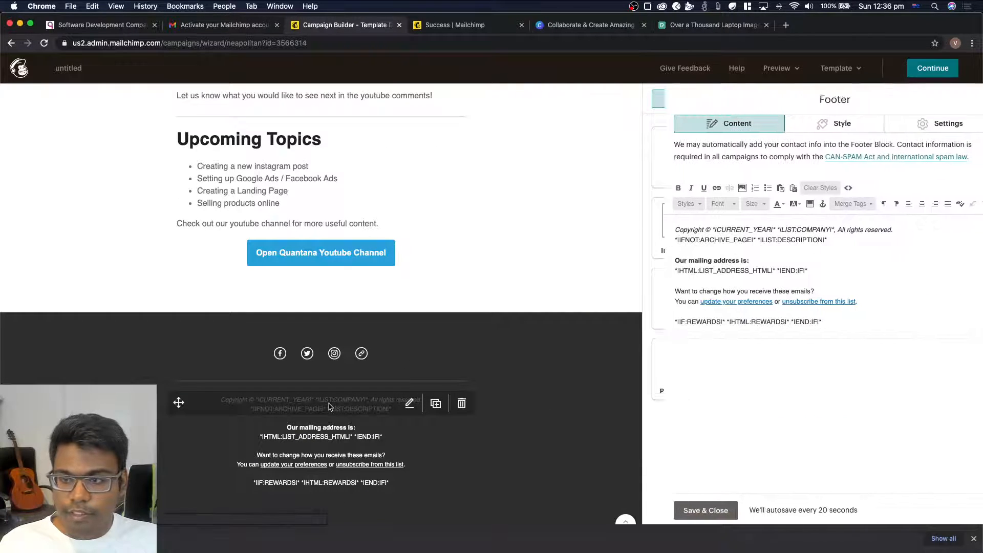
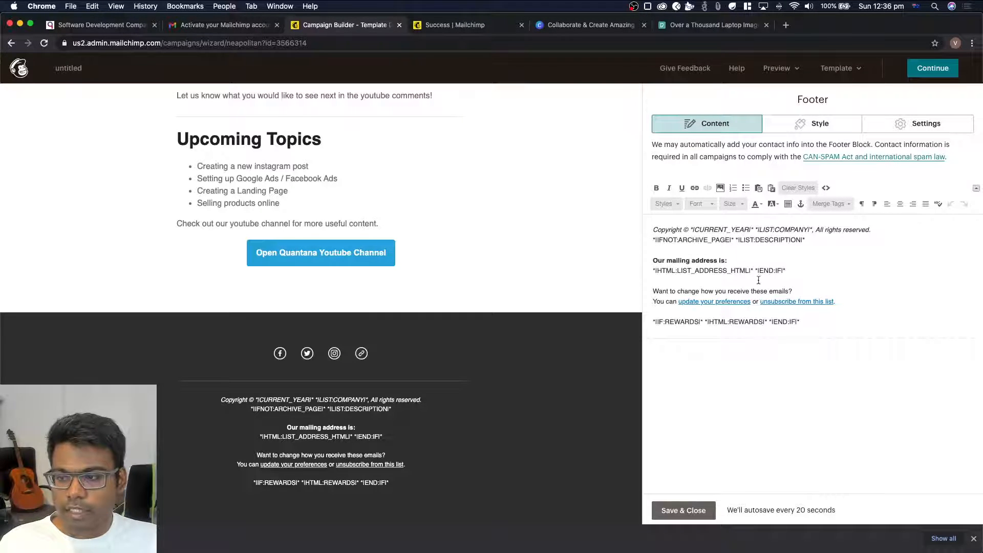
left_click(310, 350)
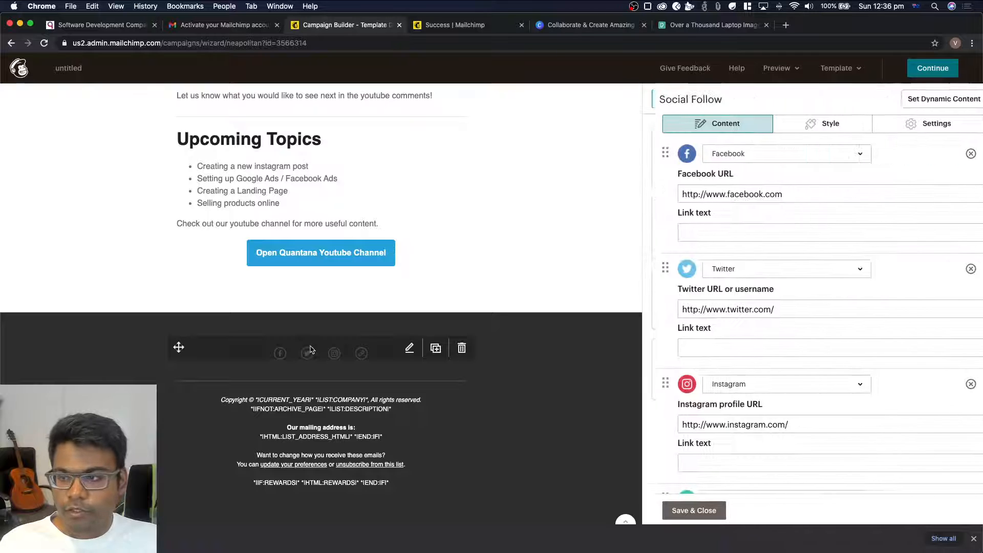
left_click(833, 195)
type("/quantana")
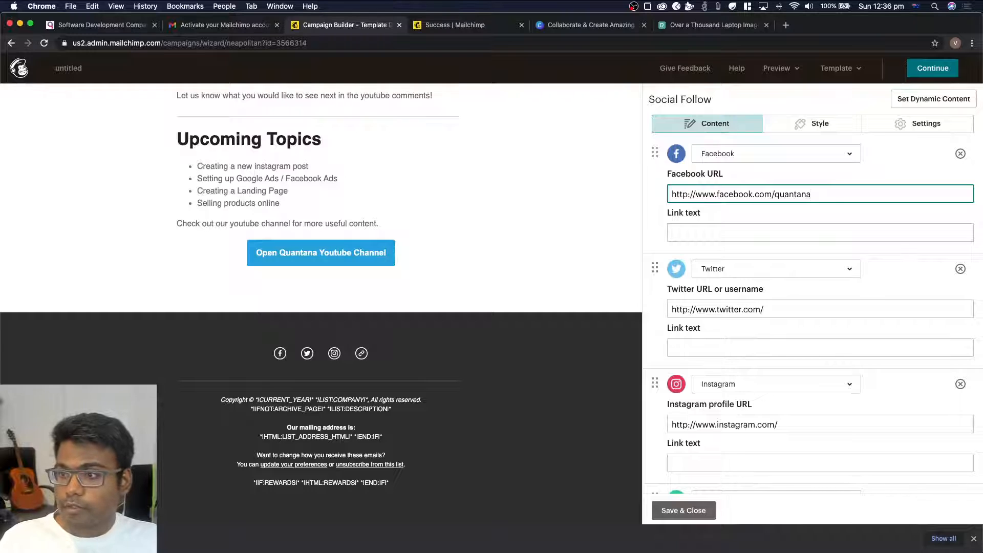
Add "quantana" to the end of the Twitter and Instagram URLs in the social follow block, and save and close it
double_click(792, 194)
key("ctrl+c")
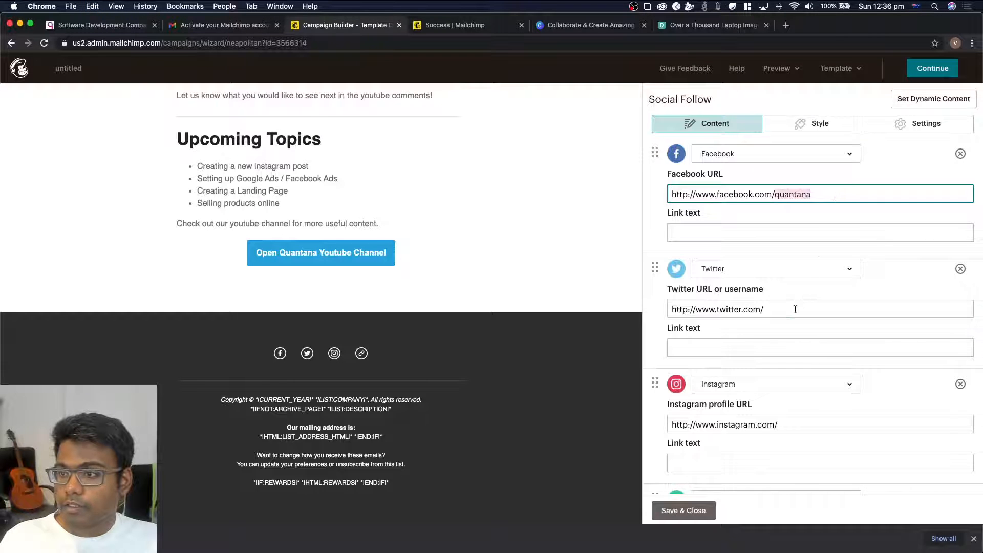
left_click(802, 309)
key("ctrl+v")
left_click(809, 424)
key("ctrl+v")
scroll(803, 307, "down", 3)
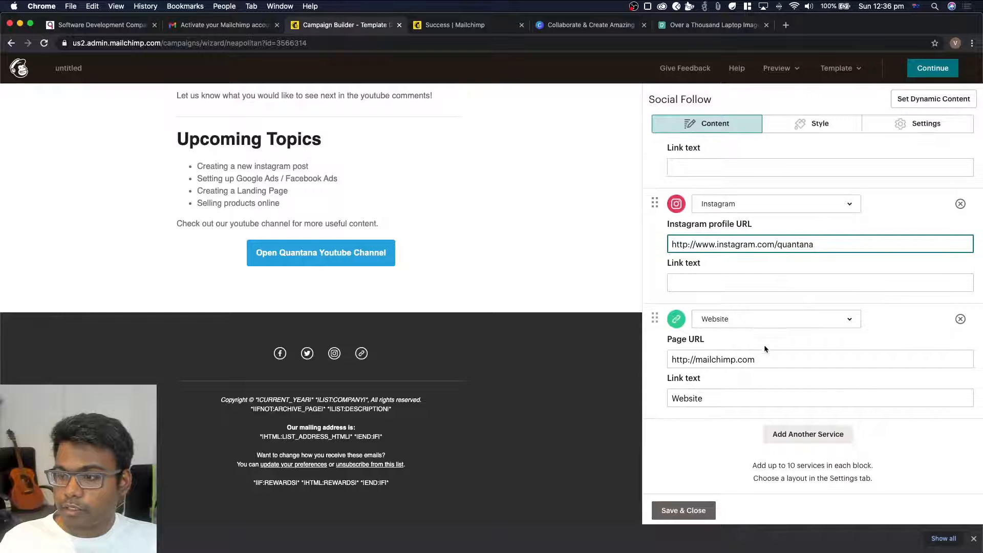
scroll(762, 345, "up", 3)
left_click(695, 510)
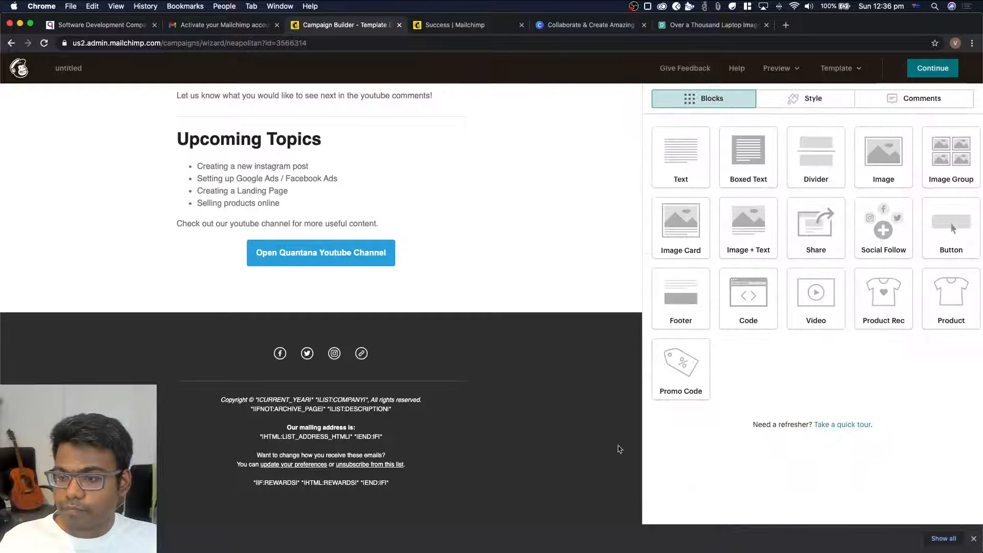
Look over the newsletter's logo header and photo, and browse the laptop photo results on Pexels
scroll(349, 312, "up", 10)
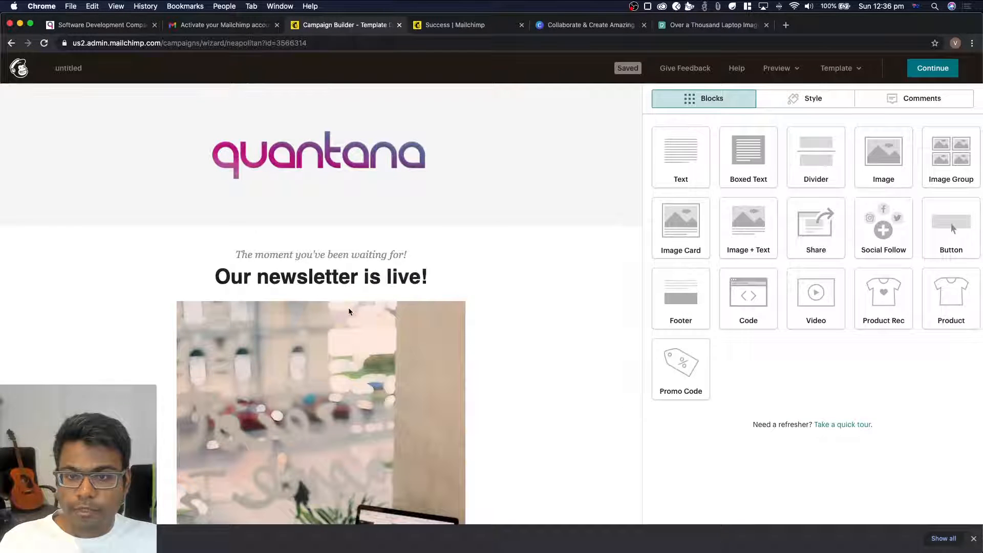
mouse_move(285, 127)
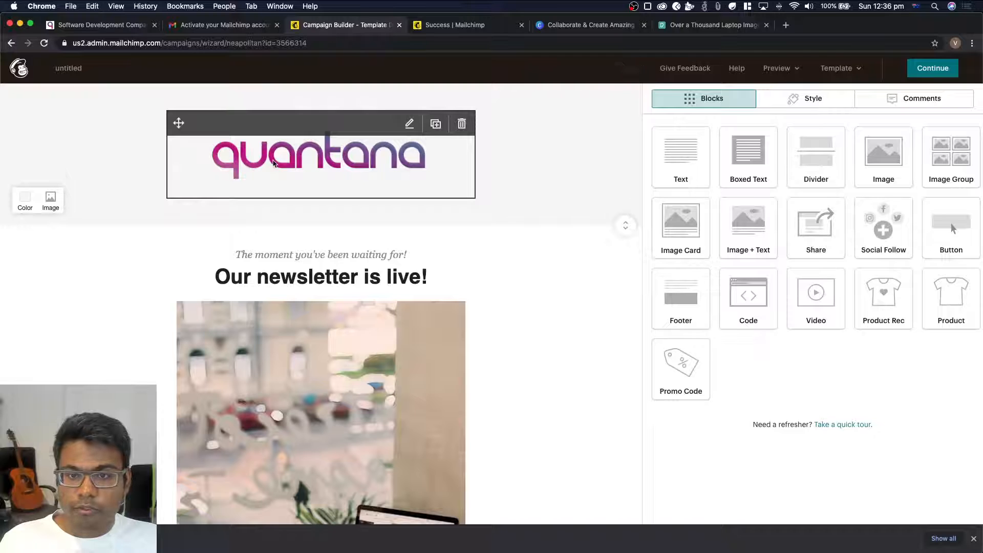
scroll(260, 188, "down", 3)
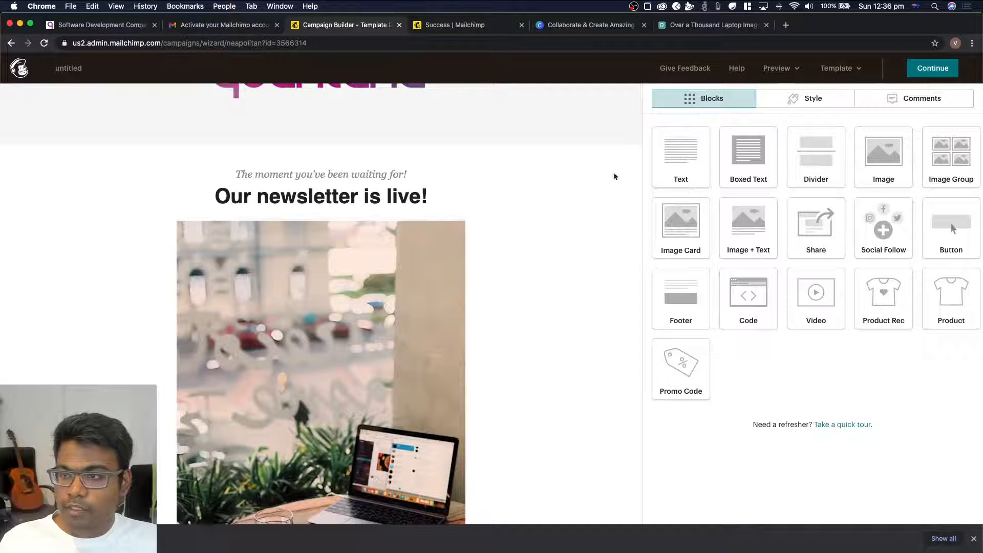
scroll(364, 191, "down", 3)
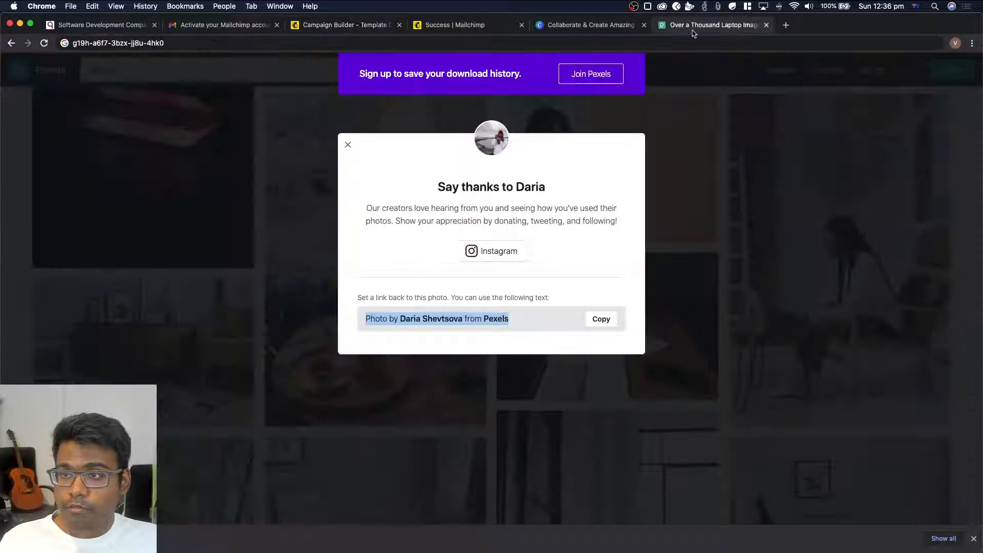
left_click(690, 28)
left_click(219, 162)
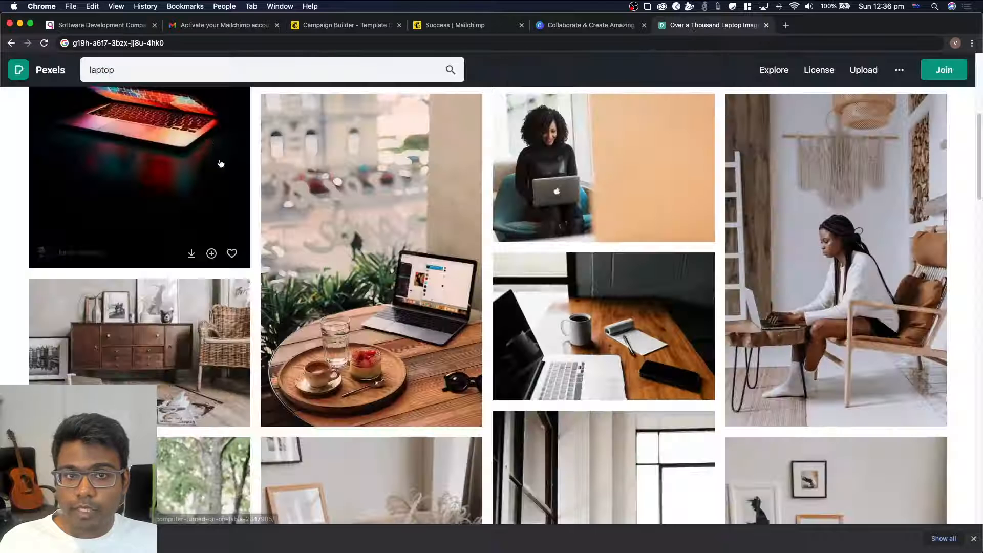
left_click(175, 45)
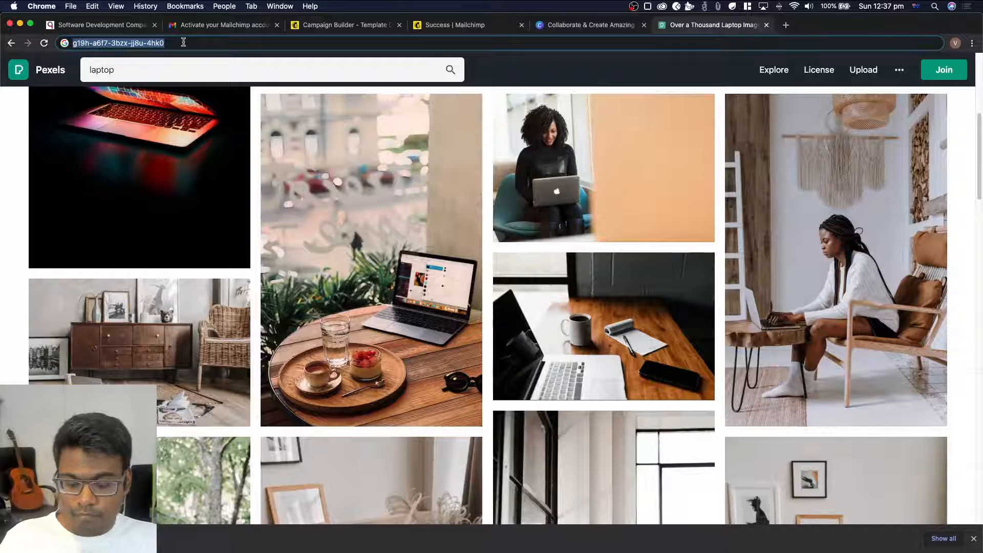
type("pex")
key("Escape")
scroll(215, 171, "down", 5)
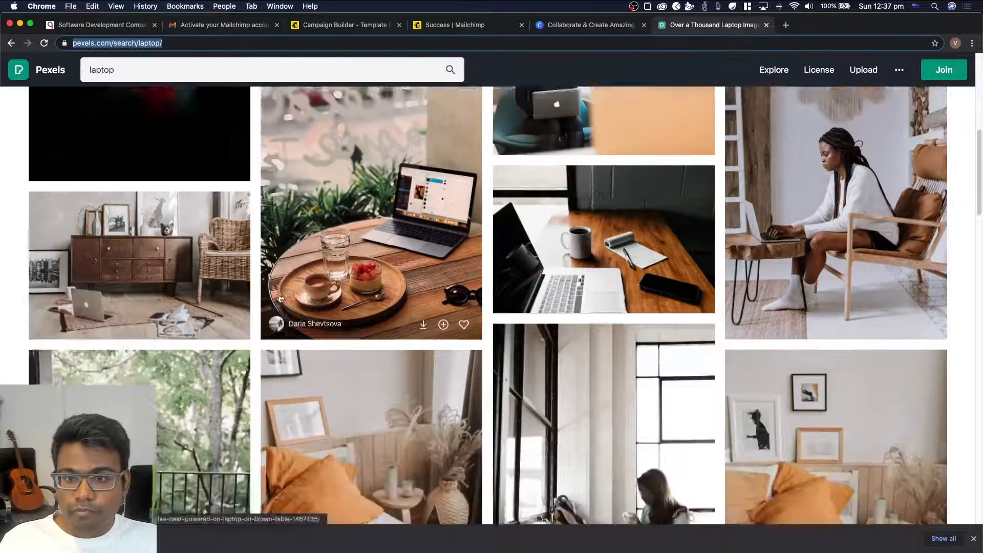
scroll(280, 298, "up", 10)
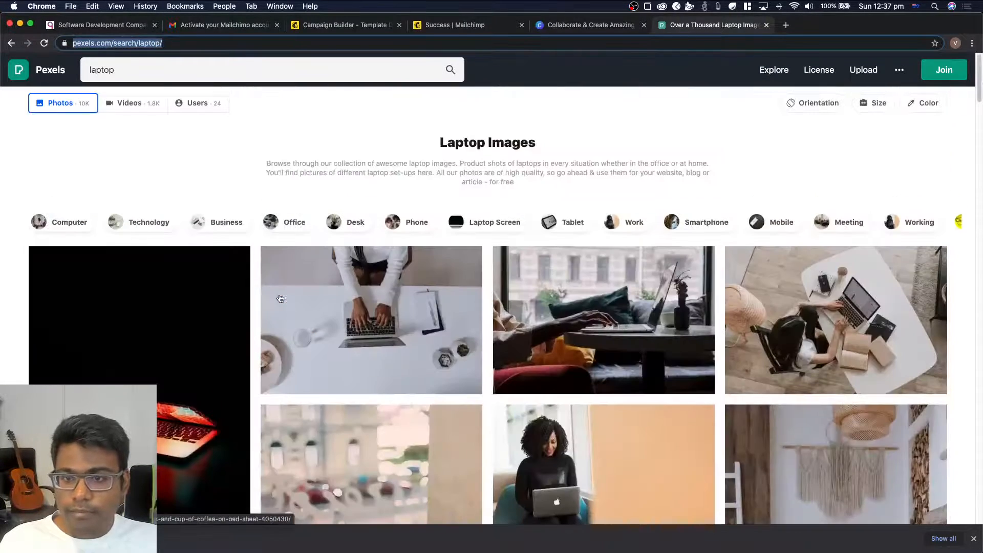
Return to the Mailchimp campaign builder and review the photo, photo credit, welcome text and upcoming topics
left_click(222, 25)
left_click(352, 25)
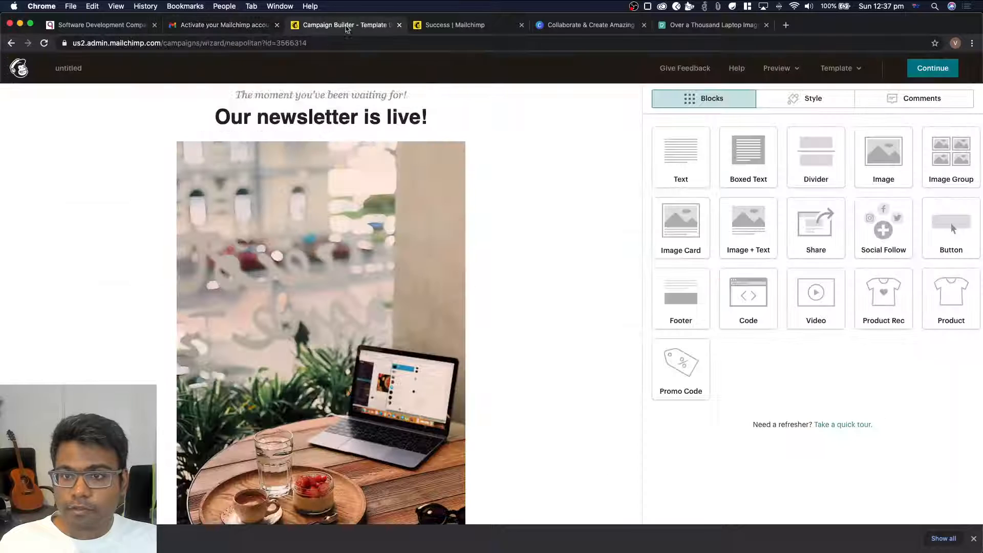
scroll(259, 358, "down", 5)
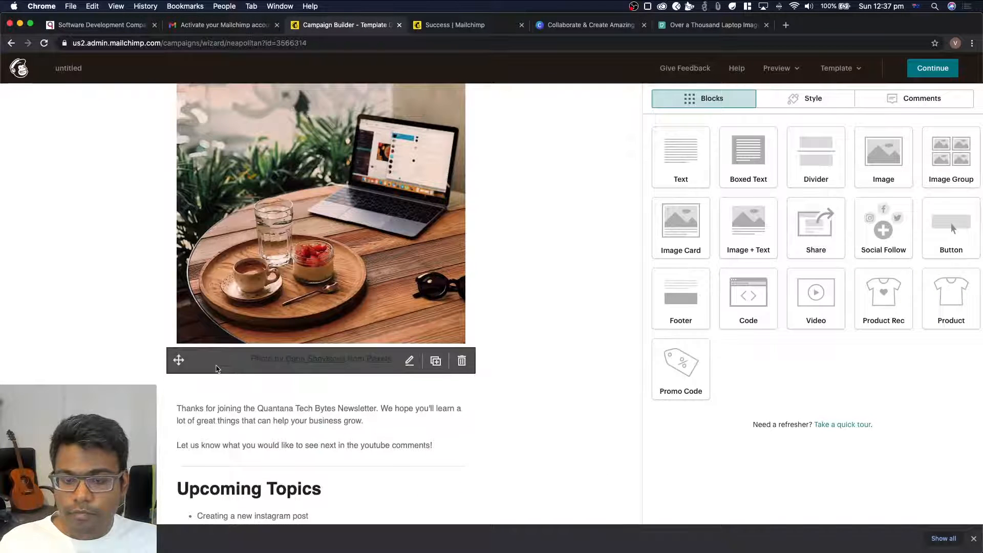
scroll(87, 307, "up", 3)
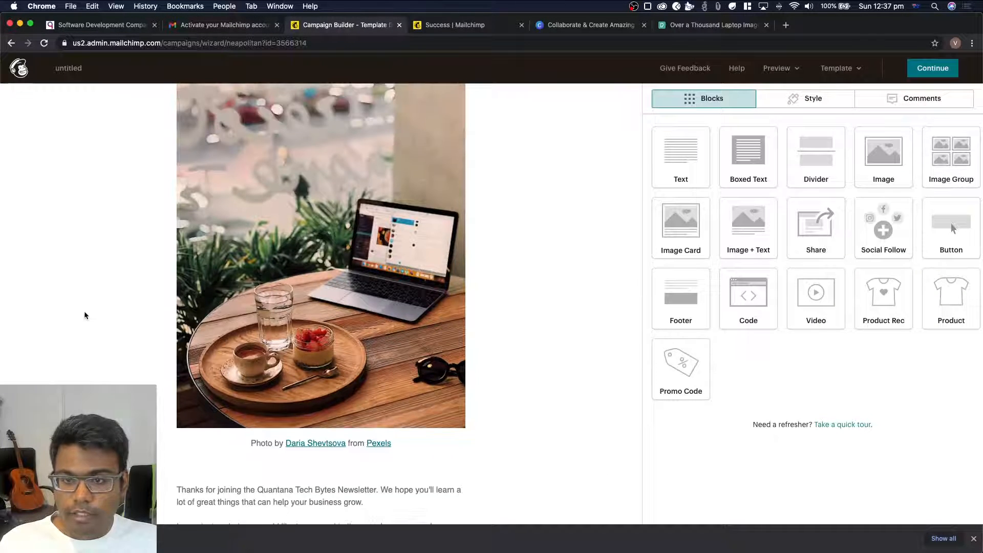
scroll(303, 328, "up", 3)
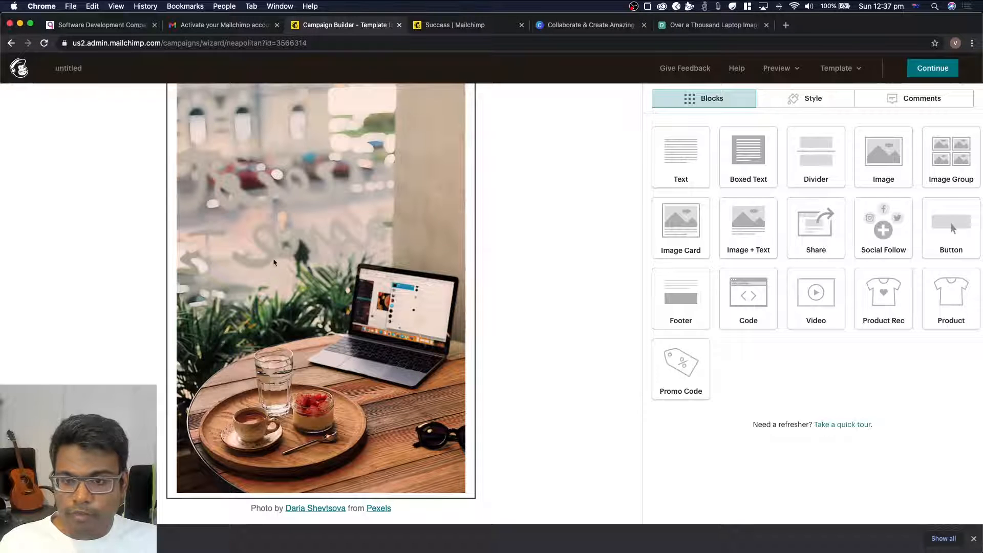
scroll(266, 443, "down", 1)
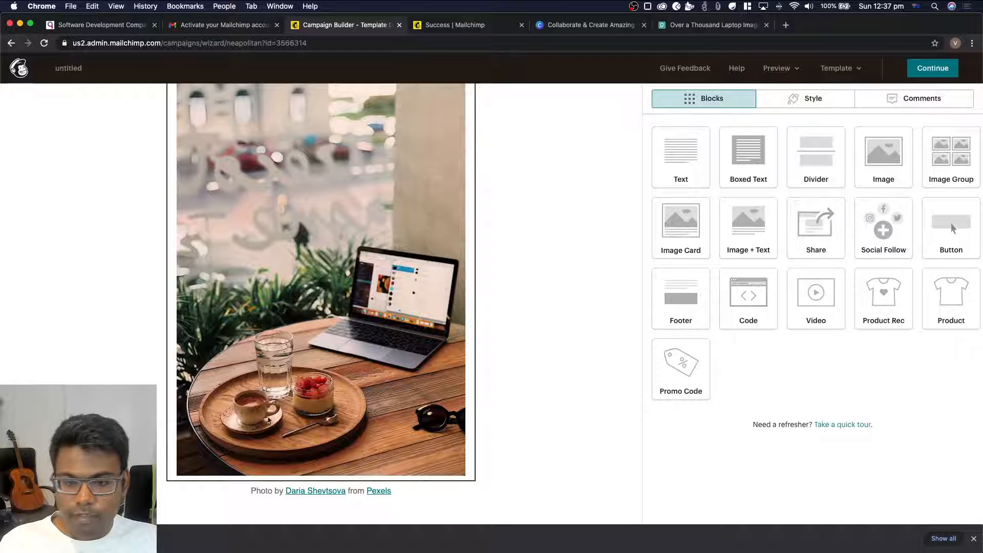
scroll(284, 415, "down", 4)
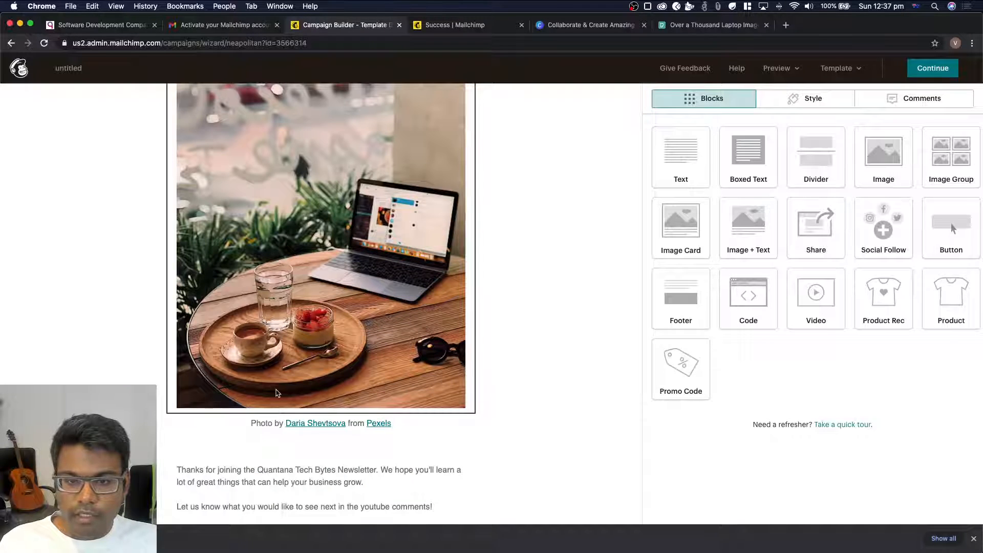
scroll(277, 394, "down", 4)
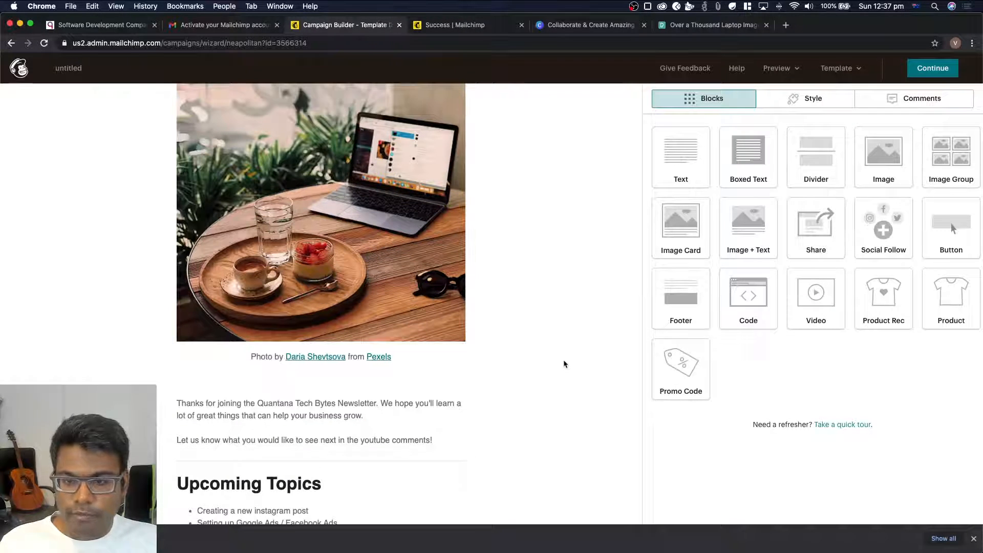
scroll(563, 364, "up", 4)
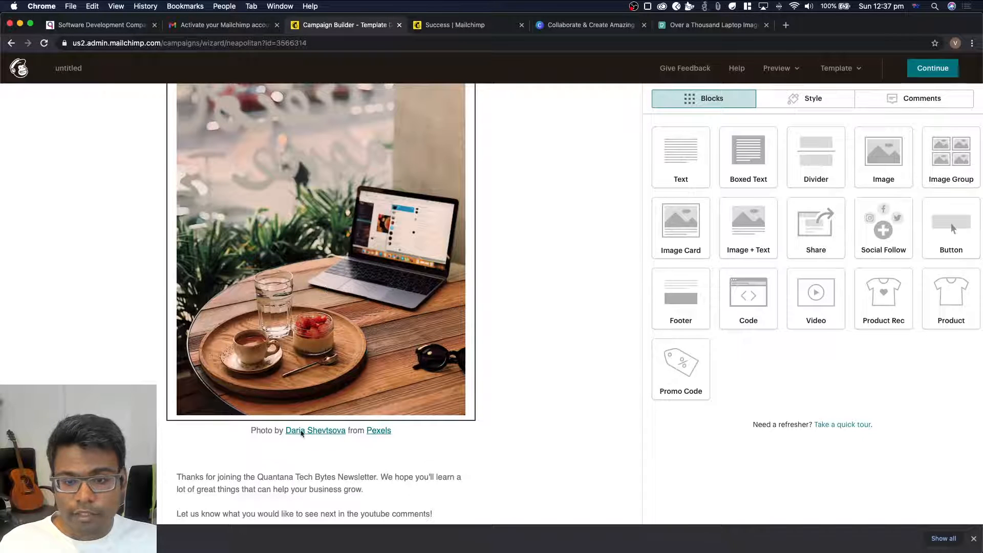
scroll(520, 427, "down", 5)
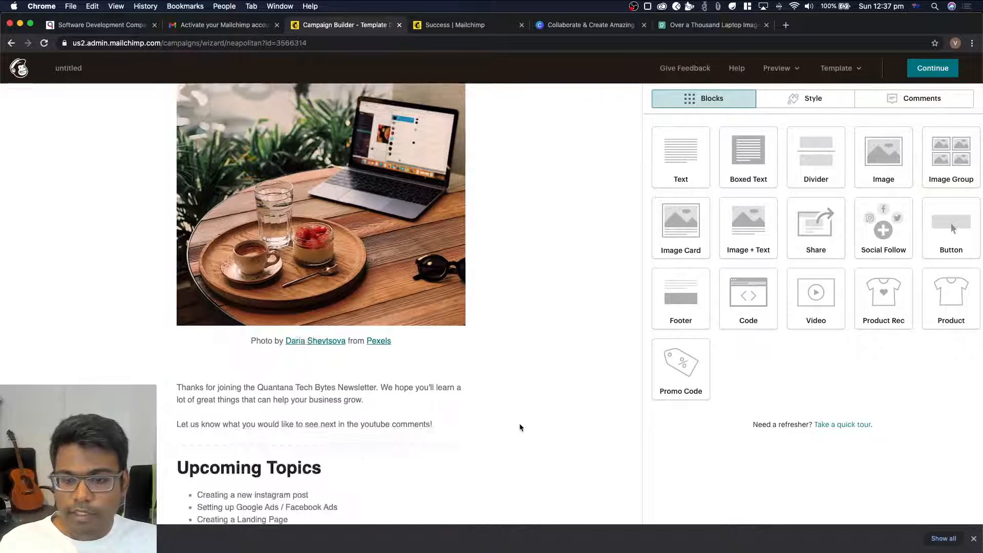
scroll(520, 427, "down", 4)
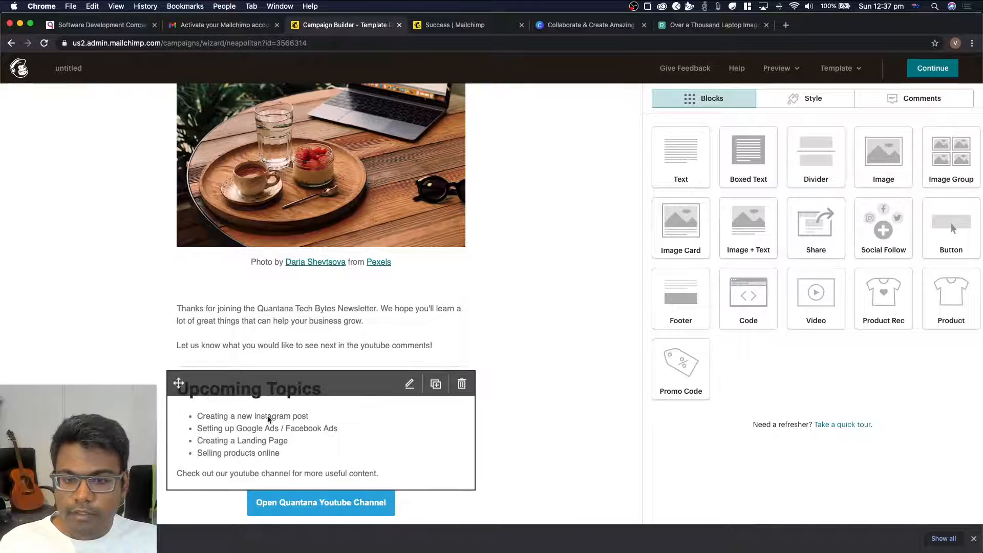
scroll(264, 388, "down", 4)
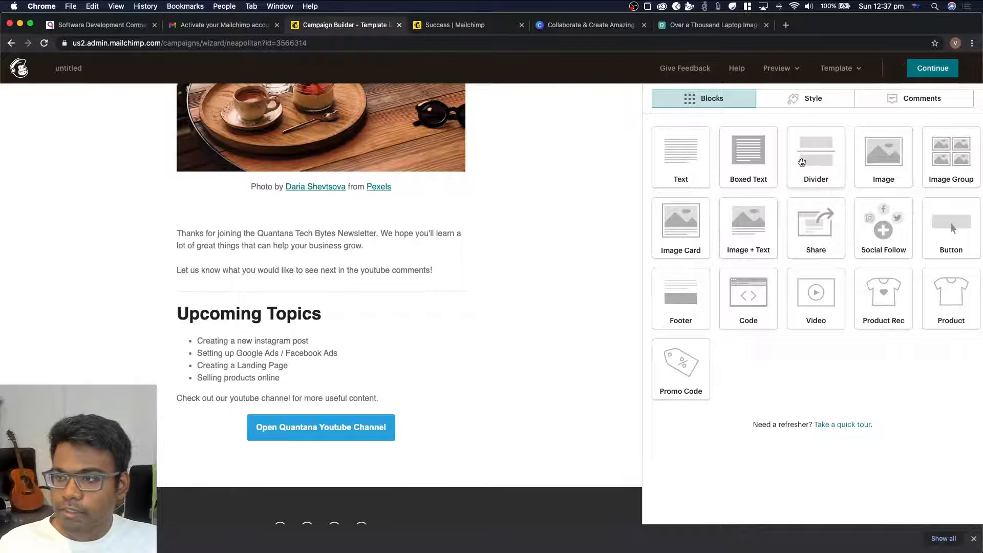
Add a divider block between the photo credit and the welcome text
left_click_drag(811, 162, 371, 226)
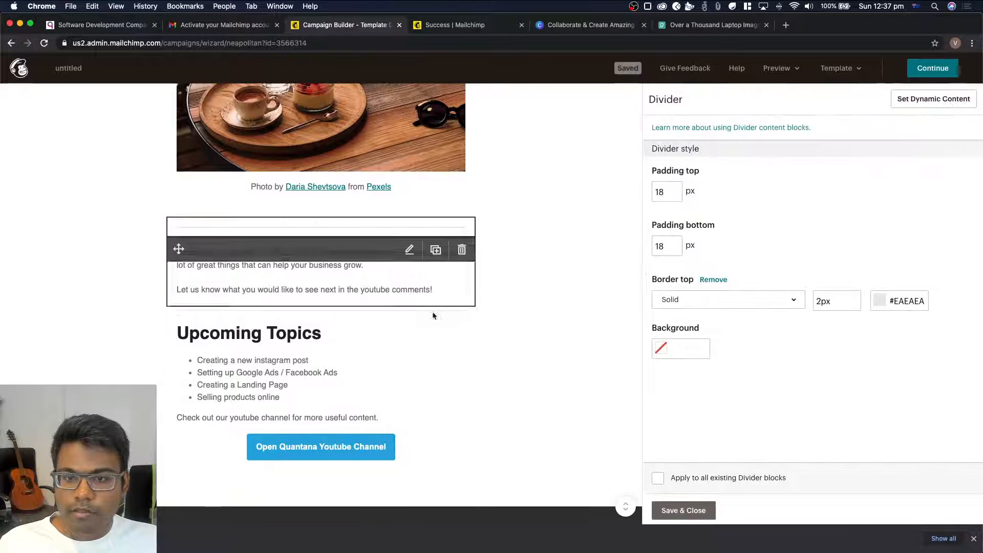
scroll(303, 353, "up", 10)
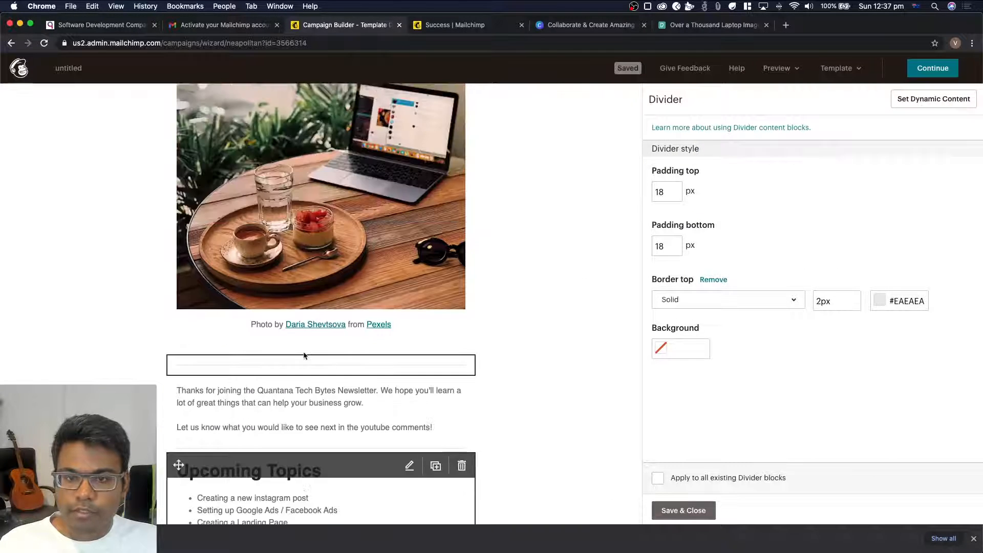
scroll(300, 273, "down", 6)
scroll(300, 273, "down", 4)
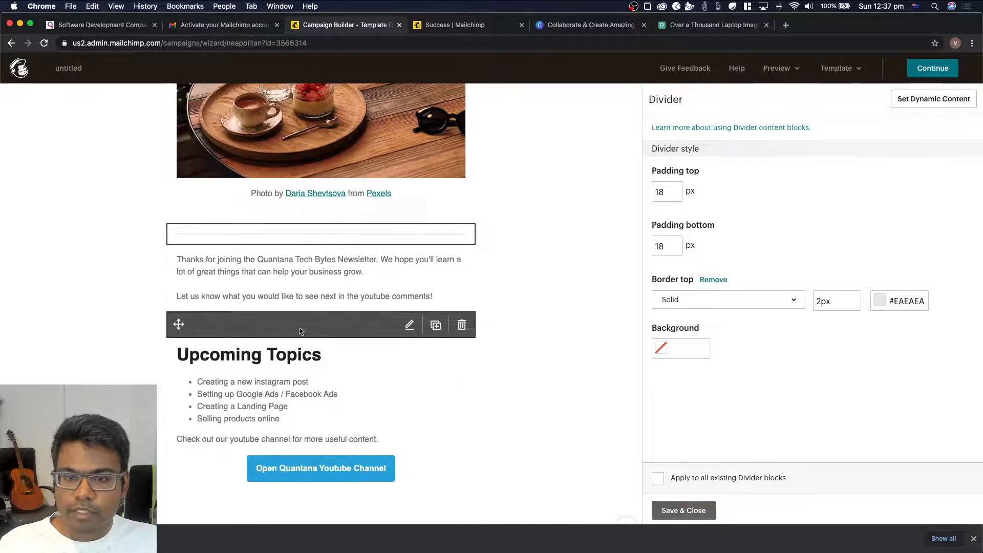
Delete the old borderless divider block between the photo credit and the new divider
mouse_move(297, 218)
left_click(472, 217)
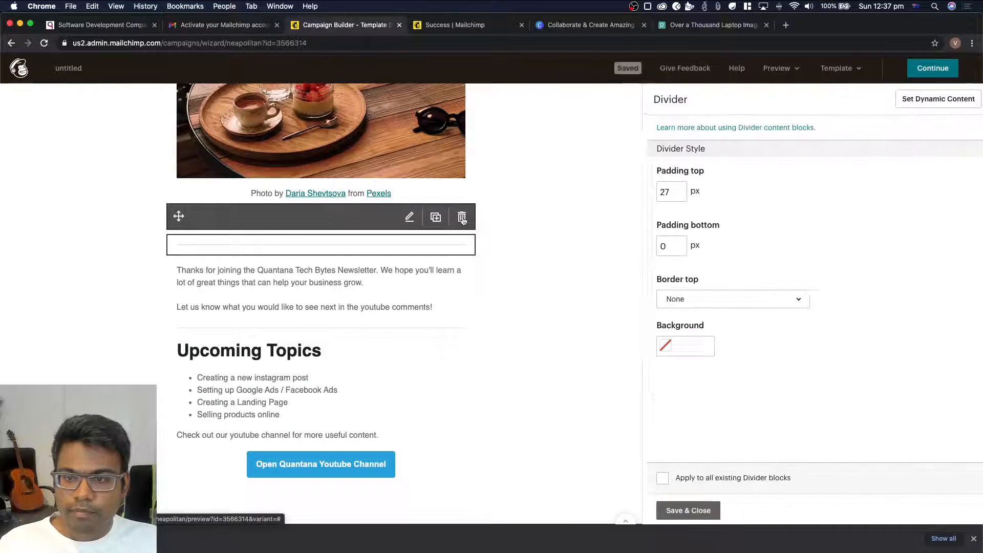
left_click(462, 217)
left_click(373, 341)
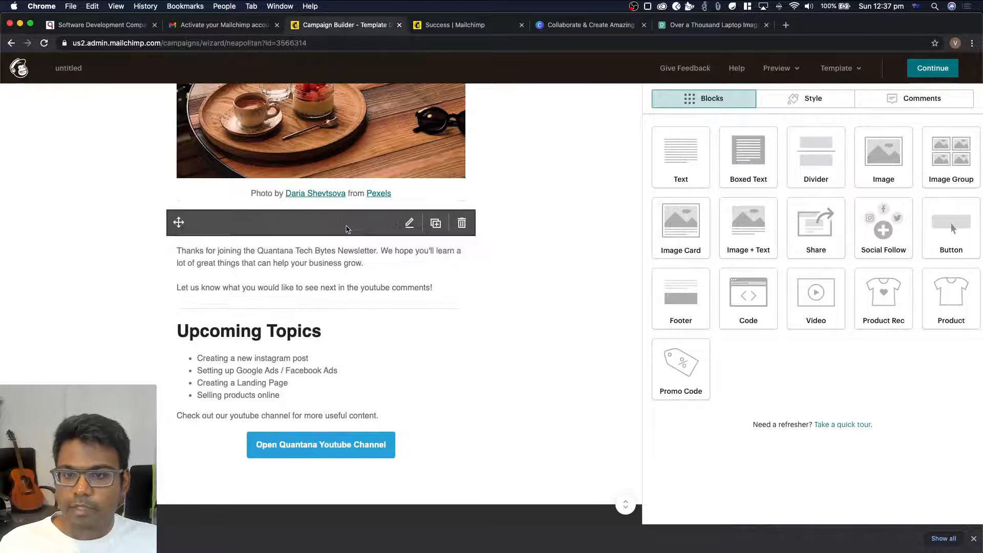
Add a boxed text block above the welcome text and move the welcome text into it, replacing its placeholder
scroll(506, 292, "up", 1)
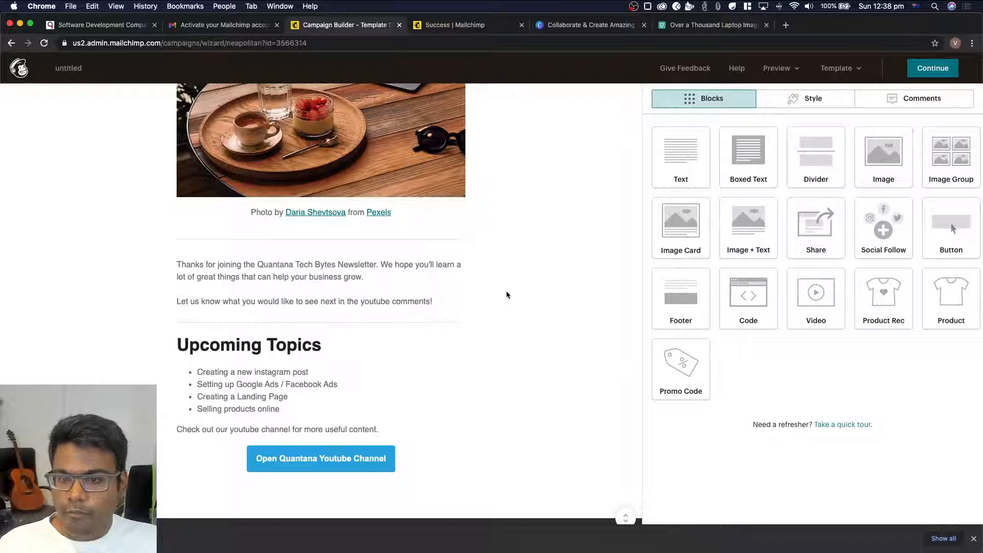
left_click_drag(753, 156, 363, 255)
left_click(316, 333)
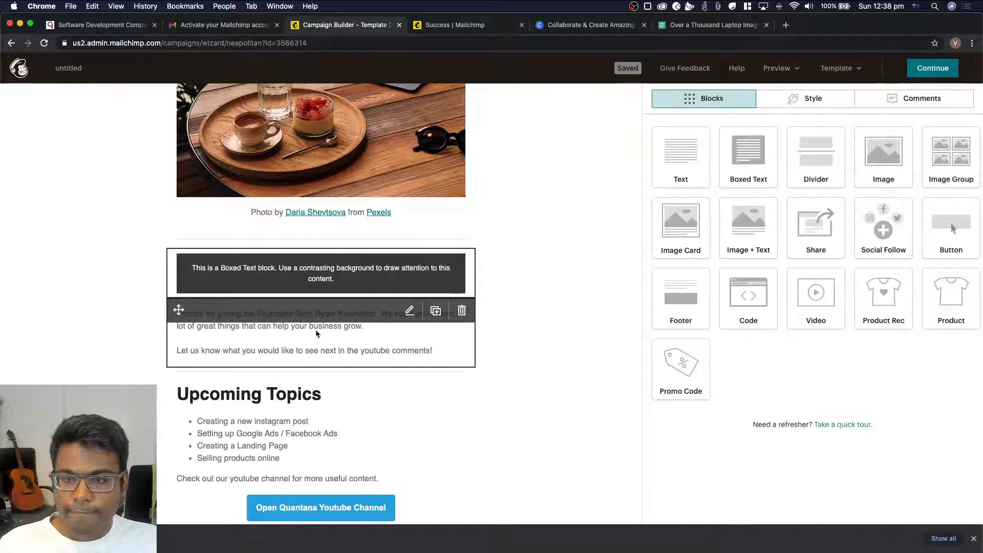
key("super+a")
key("super+c")
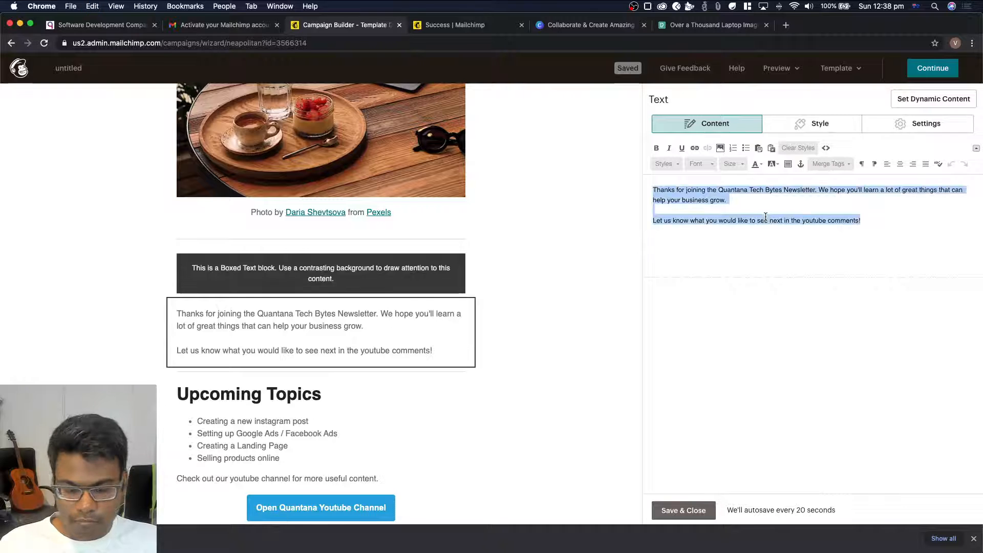
key("BackSpace")
left_click(361, 285)
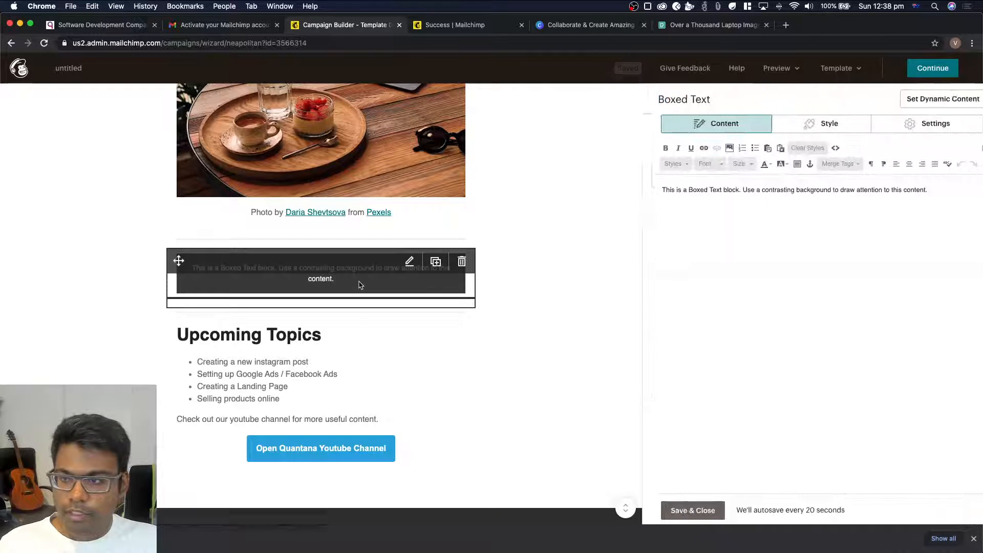
triple_click(777, 199)
key("super+v")
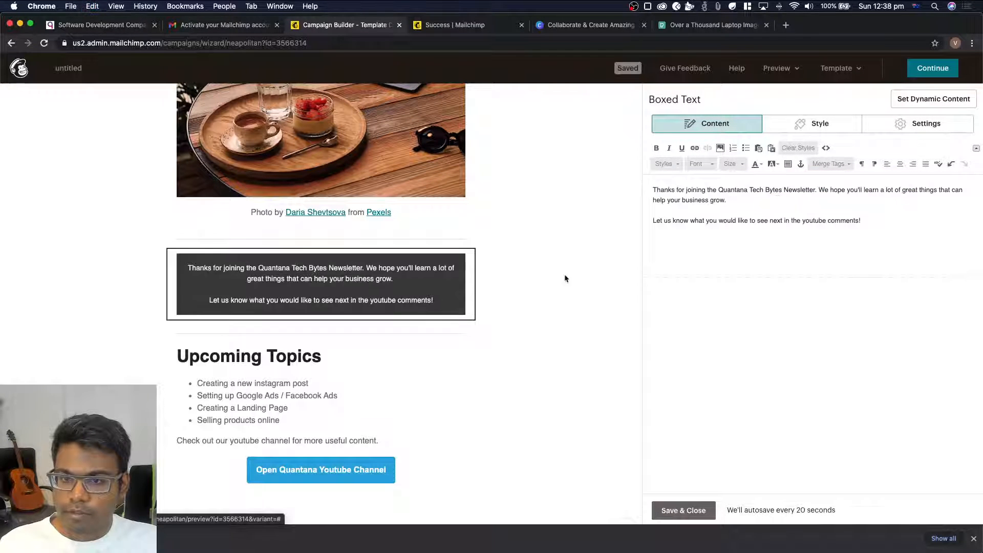
Delete the empty text block between the boxed welcome text and the Upcoming Topics section
left_click(356, 334)
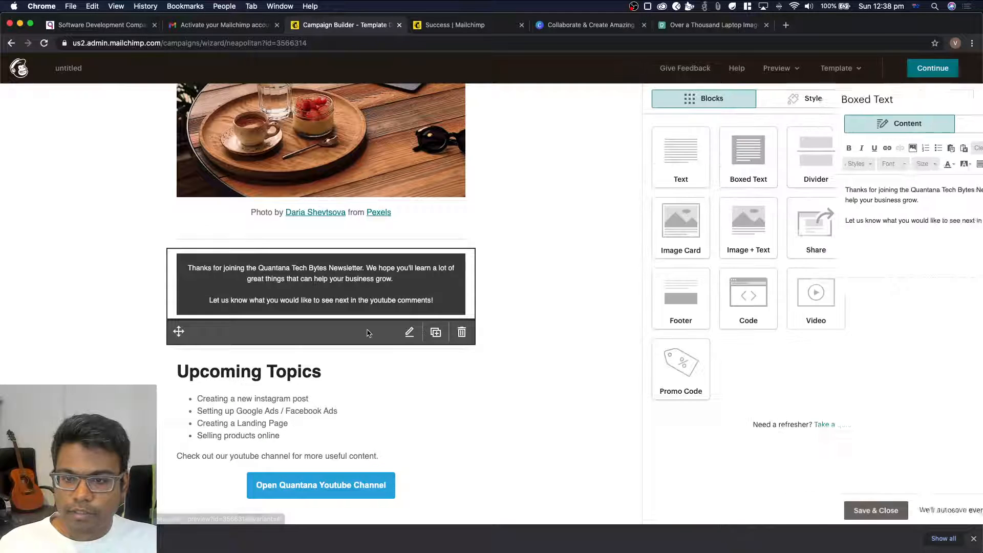
left_click(462, 333)
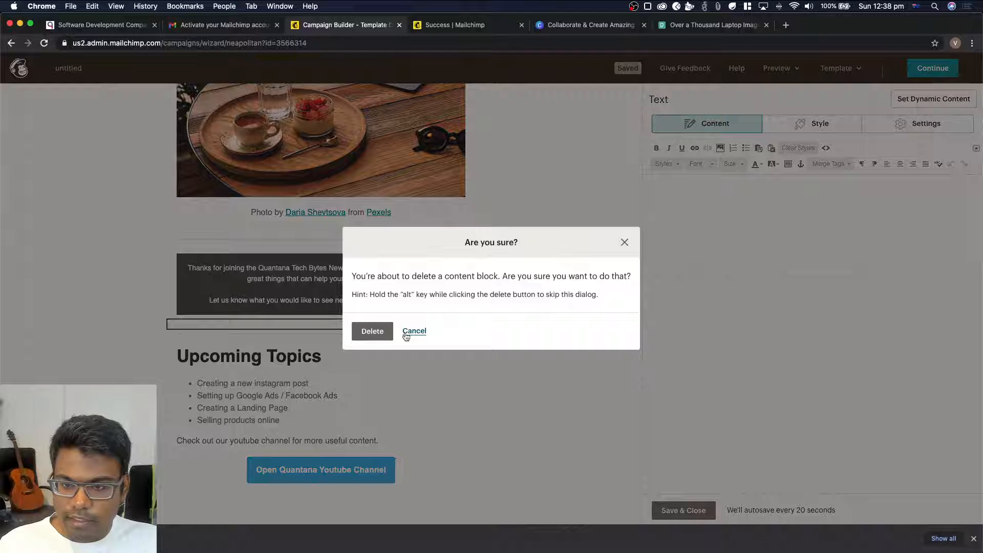
left_click(371, 331)
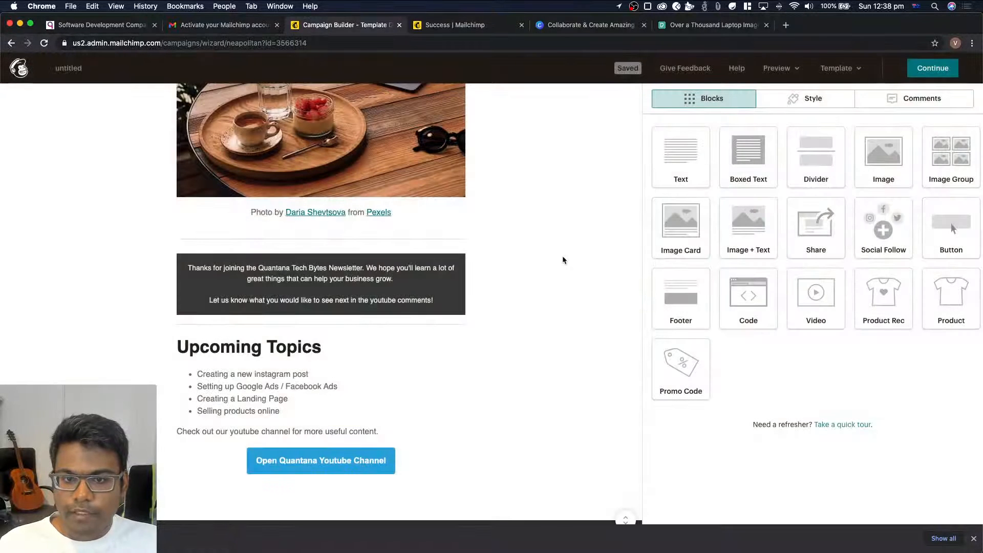
Review the whole newsletter layout from the Quantana logo down to the social icons and footer
scroll(562, 256, "up", 4)
scroll(563, 260, "down", 4)
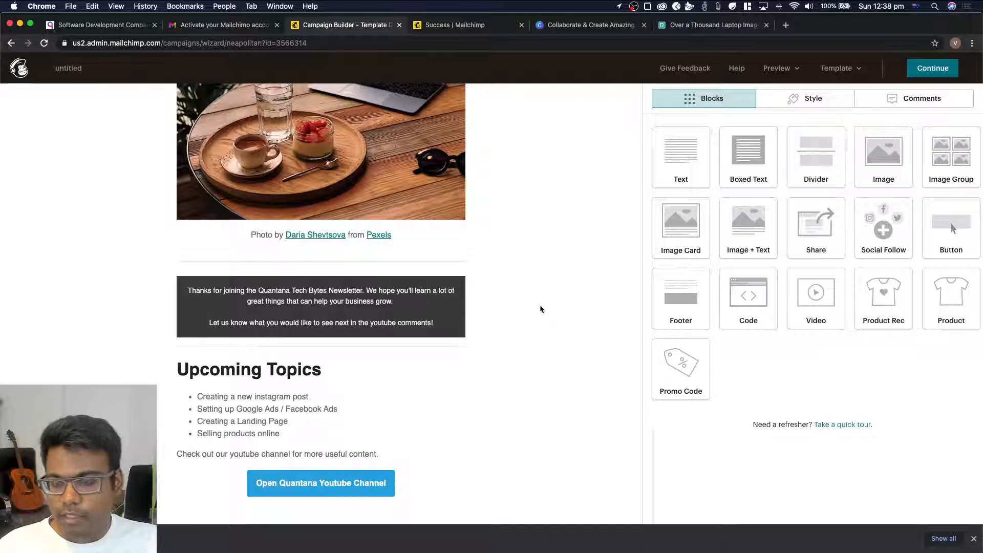
scroll(540, 306, "up", 5)
scroll(542, 303, "up", 5)
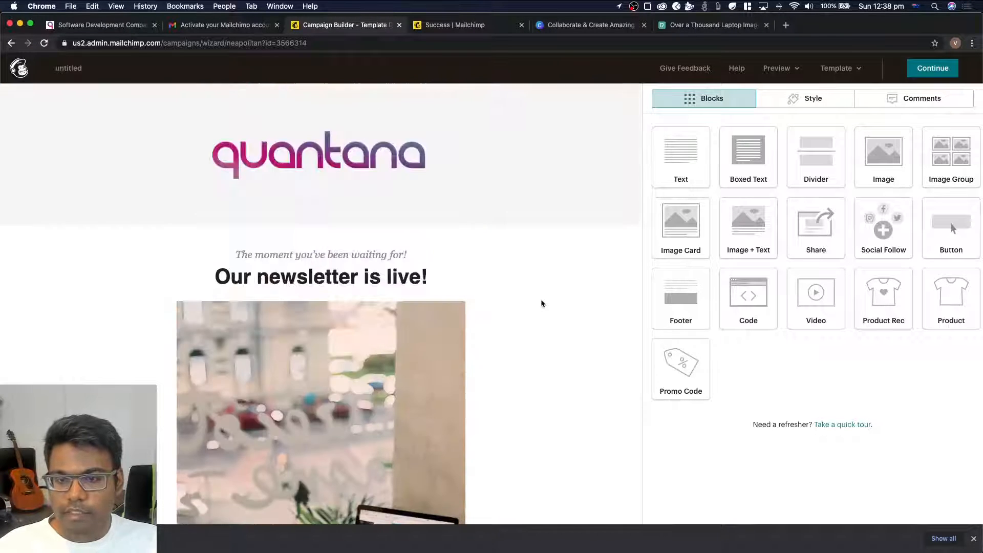
scroll(541, 304, "down", 10)
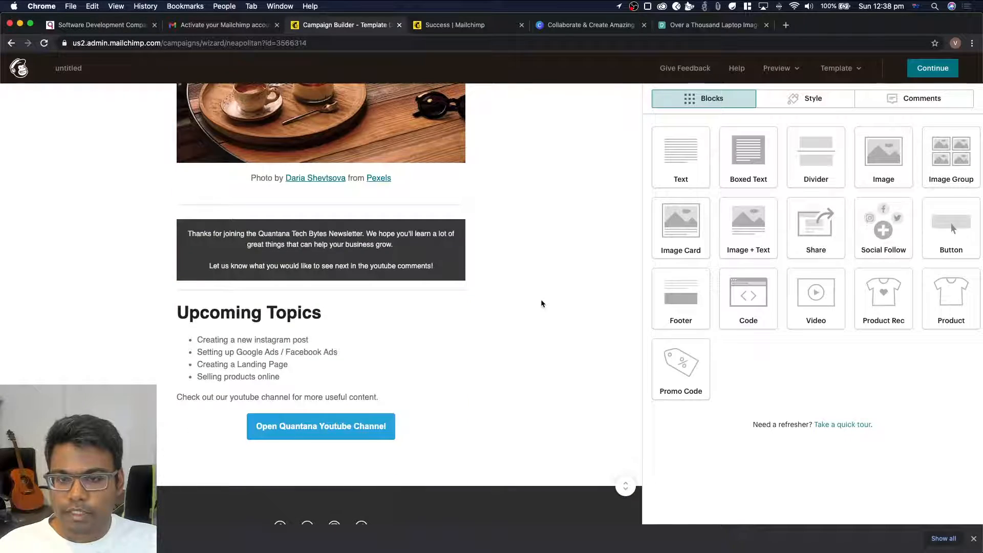
scroll(541, 304, "down", 2)
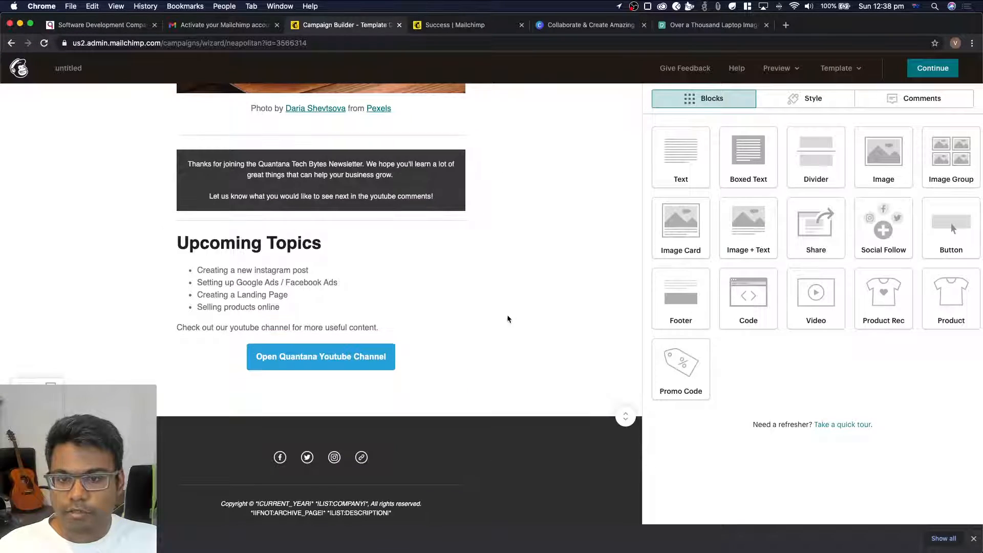
Change the background of the boxed welcome text to dark blue #004a6c and save the block
scroll(556, 299, "up", 2)
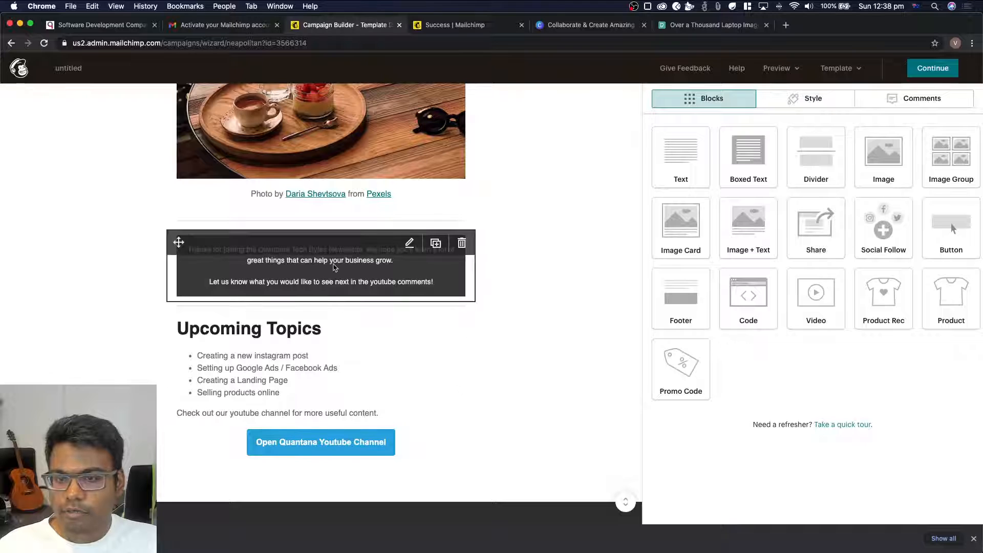
left_click(334, 267)
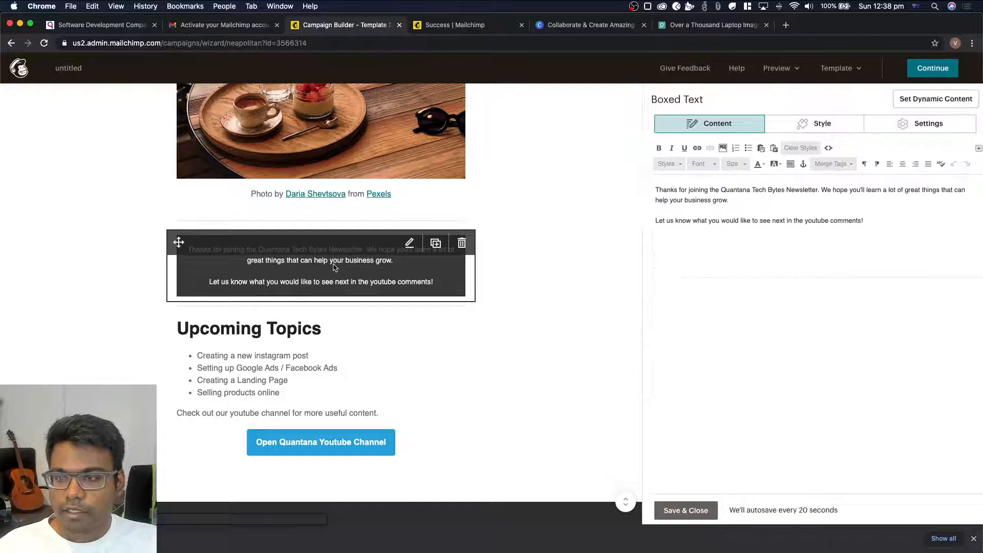
left_click(842, 129)
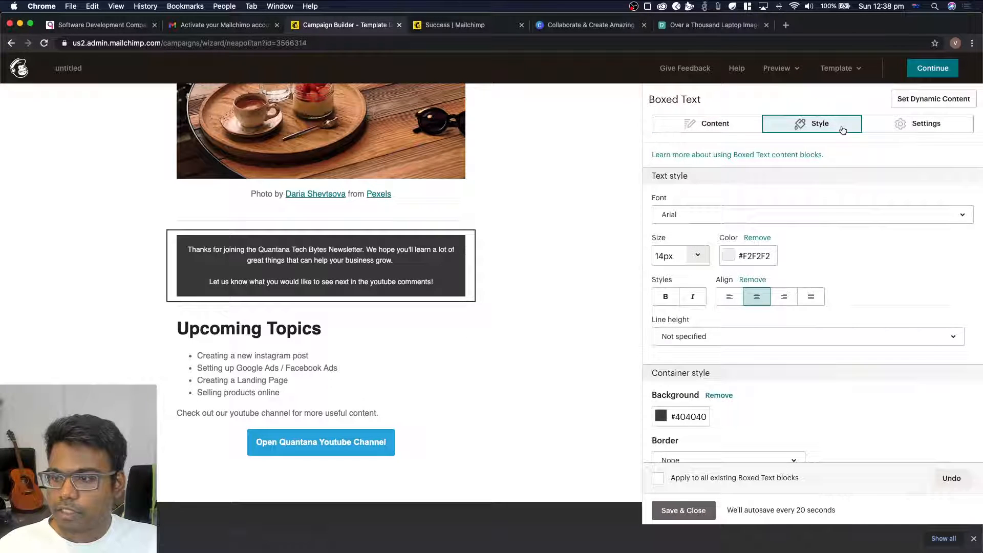
left_click(662, 416)
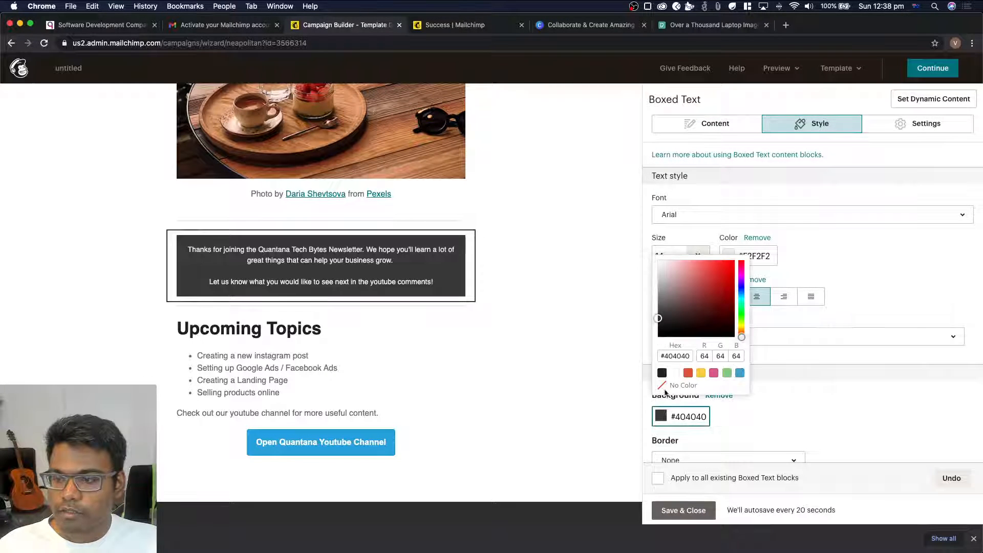
left_click(701, 375)
left_click(689, 375)
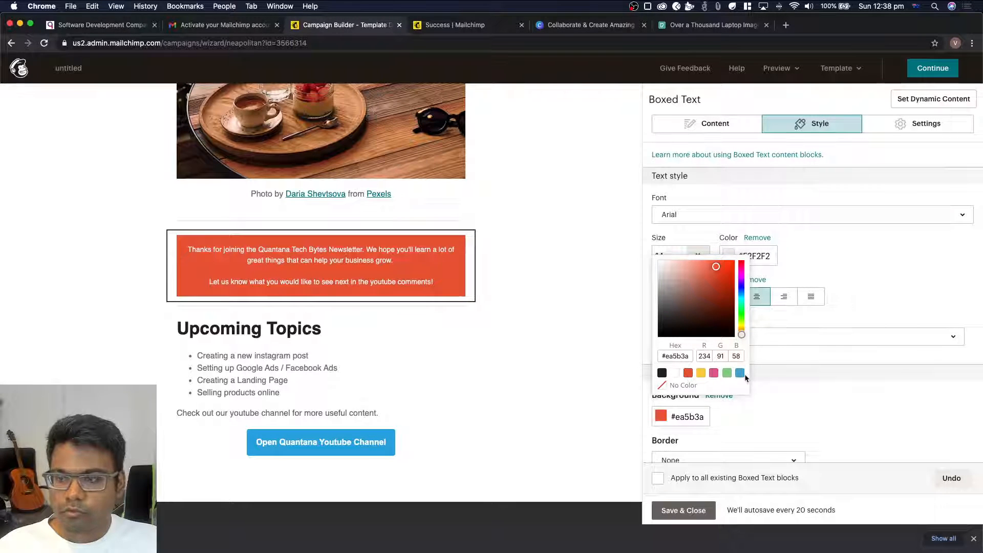
left_click(714, 373)
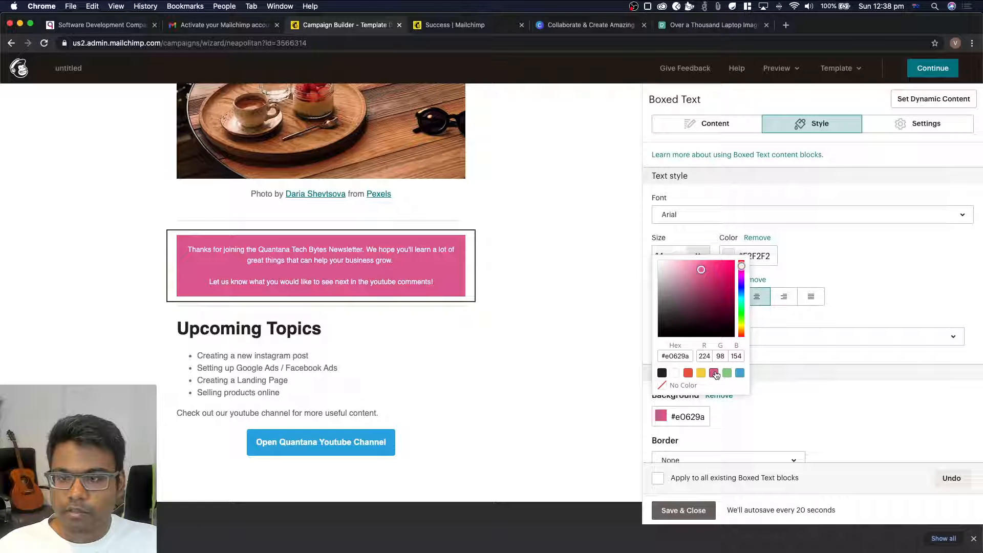
left_click(739, 375)
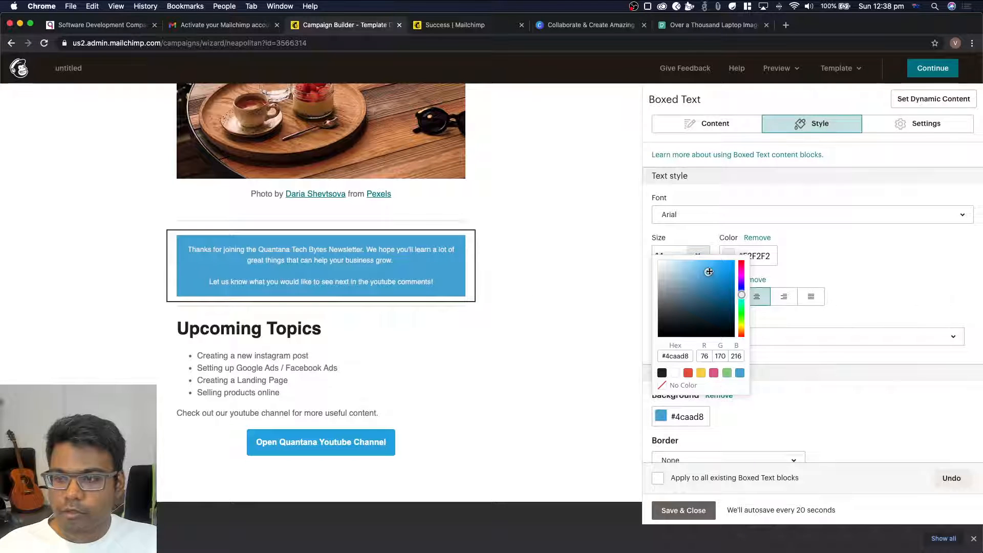
mouse_move(708, 271)
left_mouse_down()
mouse_move(724, 305)
mouse_move(739, 306)
left_mouse_up()
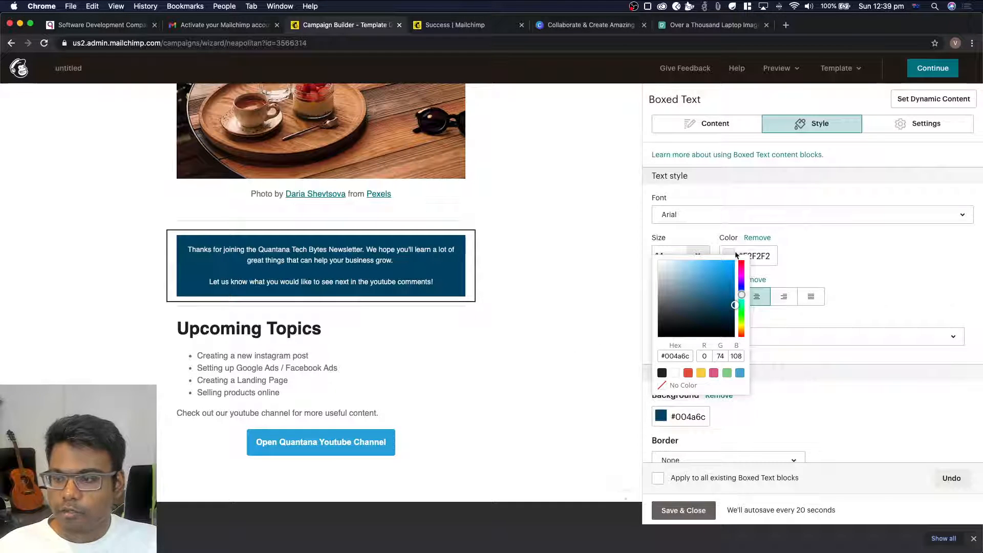
left_click(820, 411)
scroll(713, 346, "down", 1)
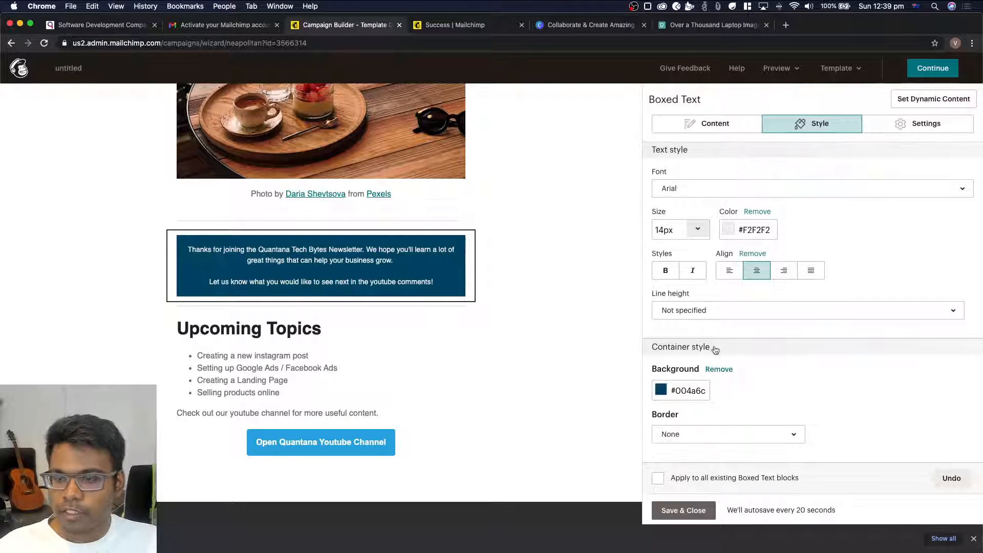
scroll(714, 346, "up", 1)
left_click(684, 510)
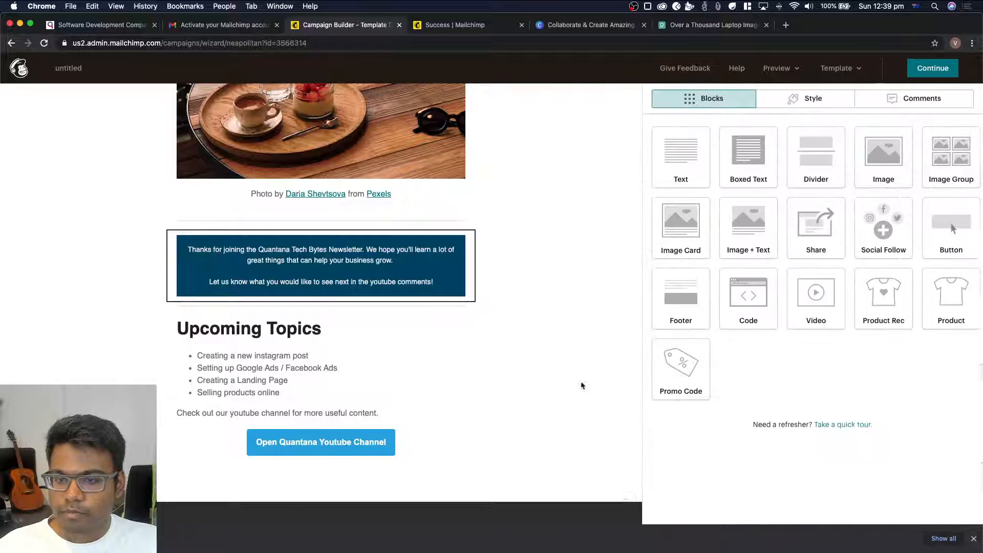
Check the finished email design and continue to the campaign's setup overview
scroll(567, 364, "up", 10)
scroll(567, 364, "down", 10)
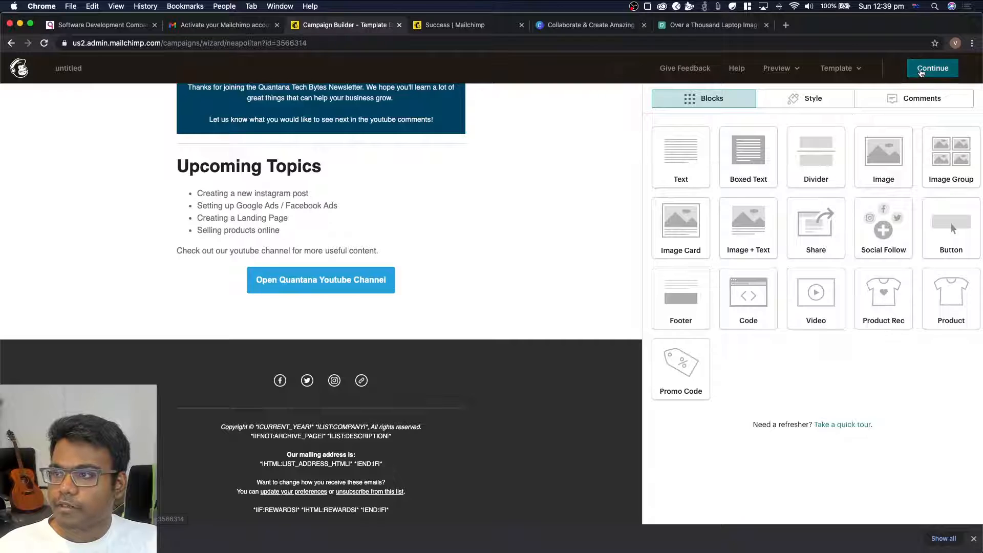
left_click(920, 72)
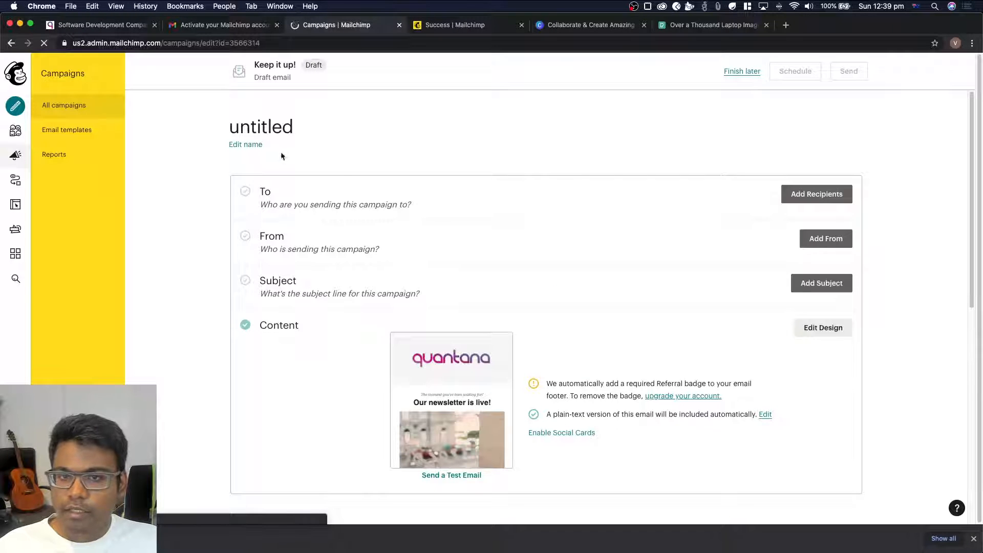
scroll(342, 249, "down", 2)
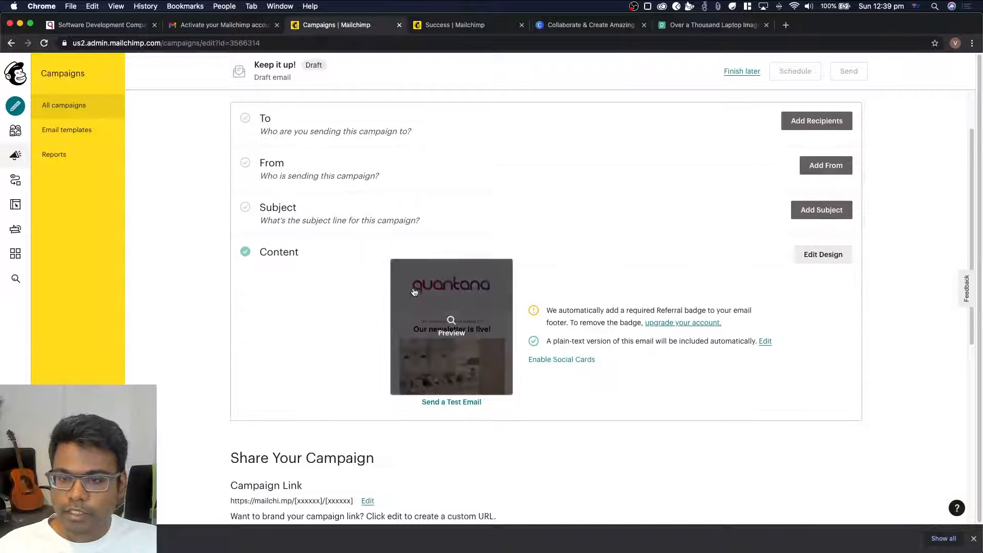
scroll(421, 316, "up", 2)
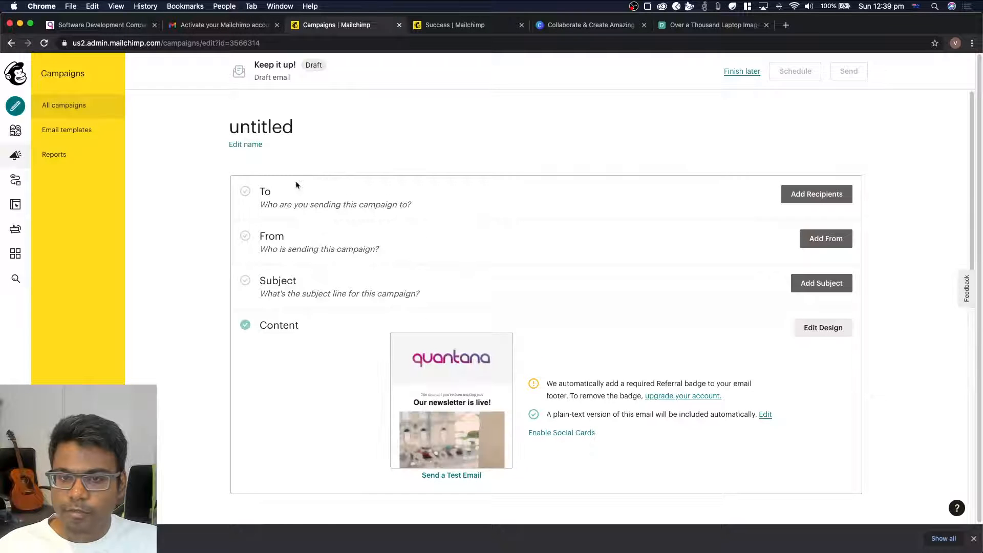
Rename the untitled campaign to "Test Email 1" and save the name
left_click(251, 145)
left_click(333, 121)
key("super+a")
type("T")
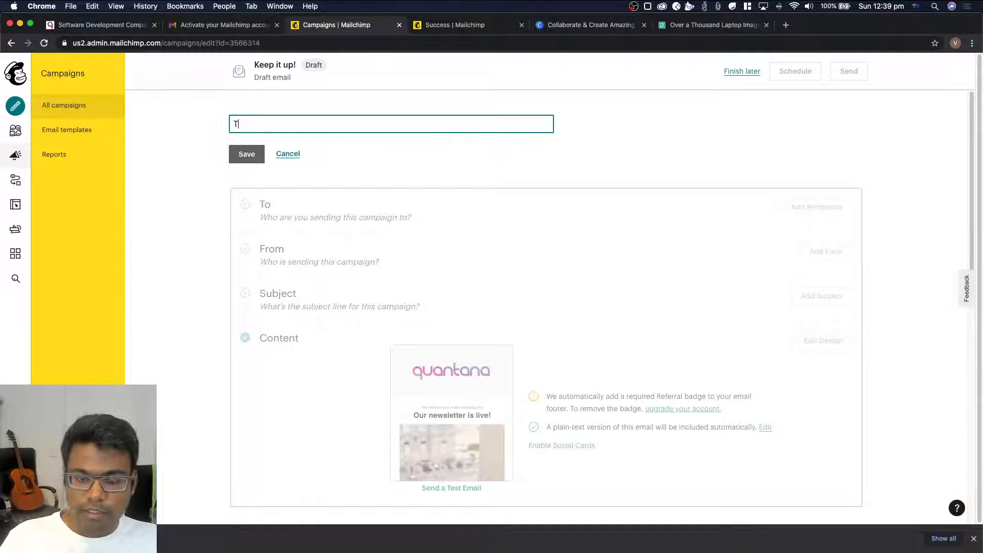
type("est Email")
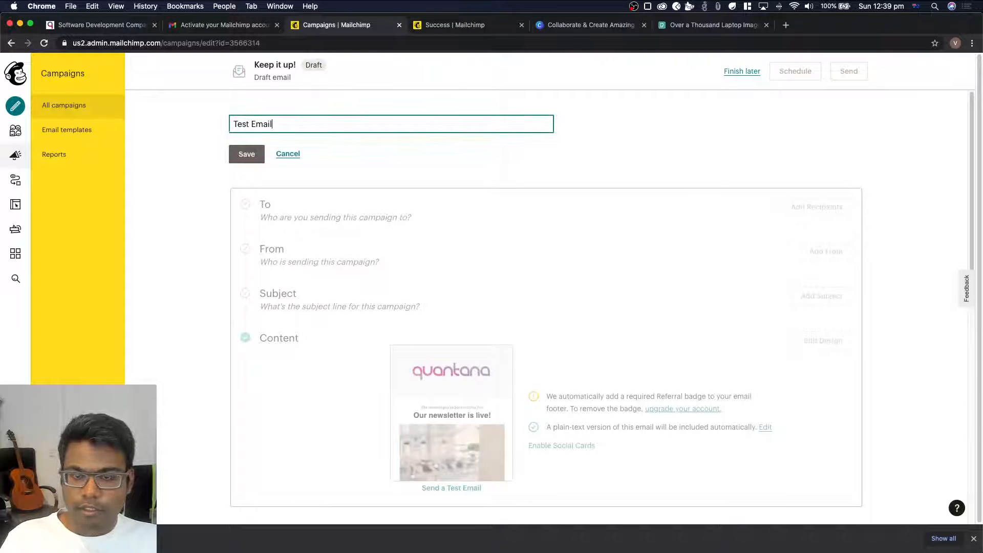
type(" 1")
key("Return")
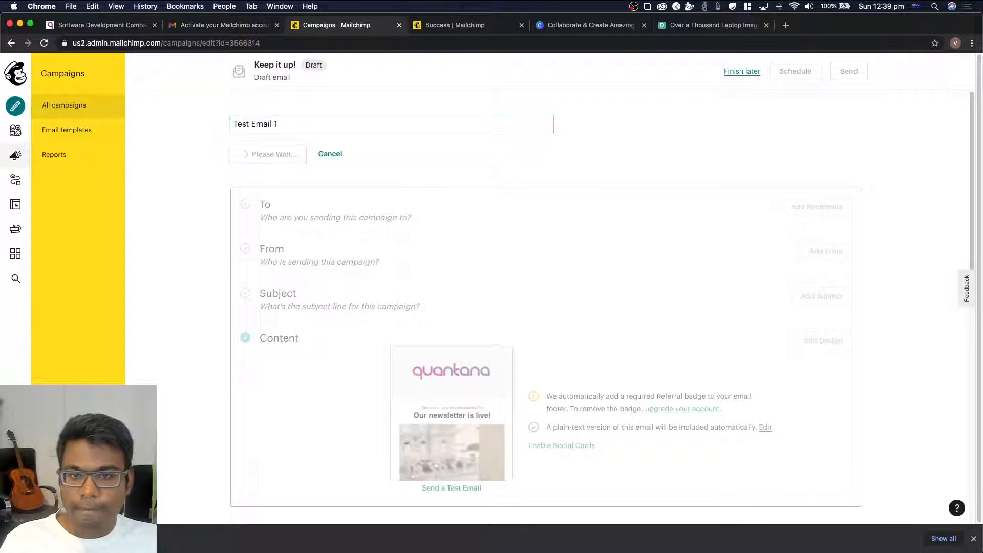
Start adding the campaign's recipients with a contact import that uses the copy and paste method
left_click(794, 193)
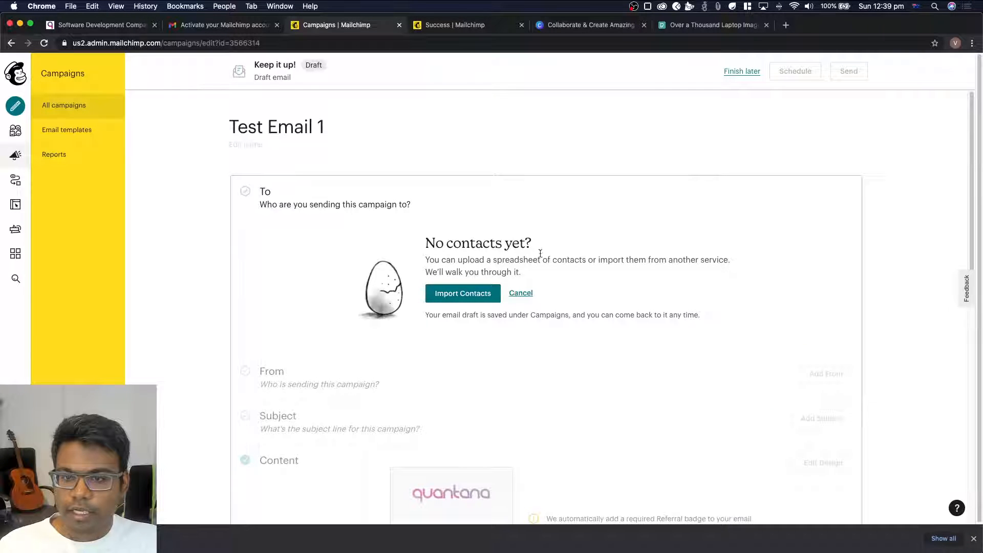
left_click(469, 300)
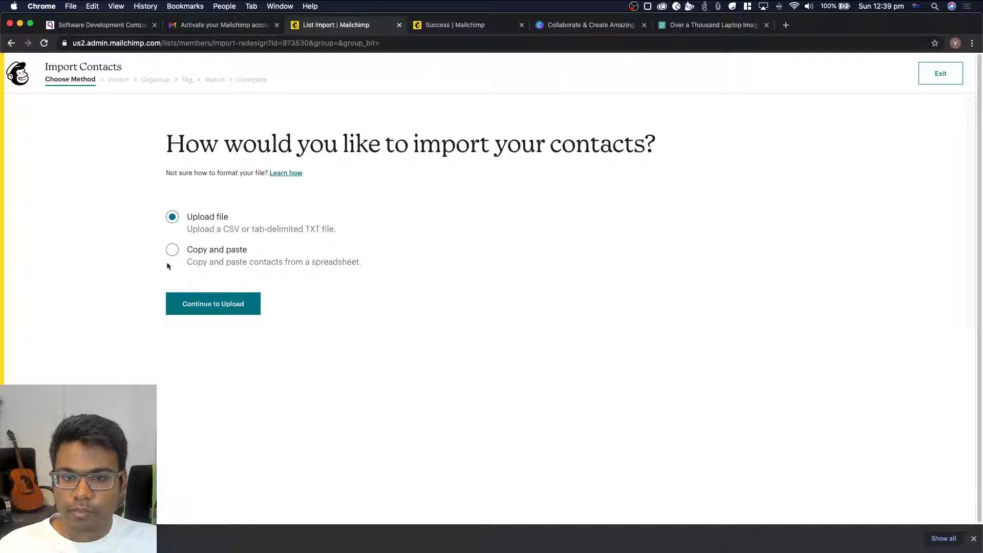
left_click(203, 307)
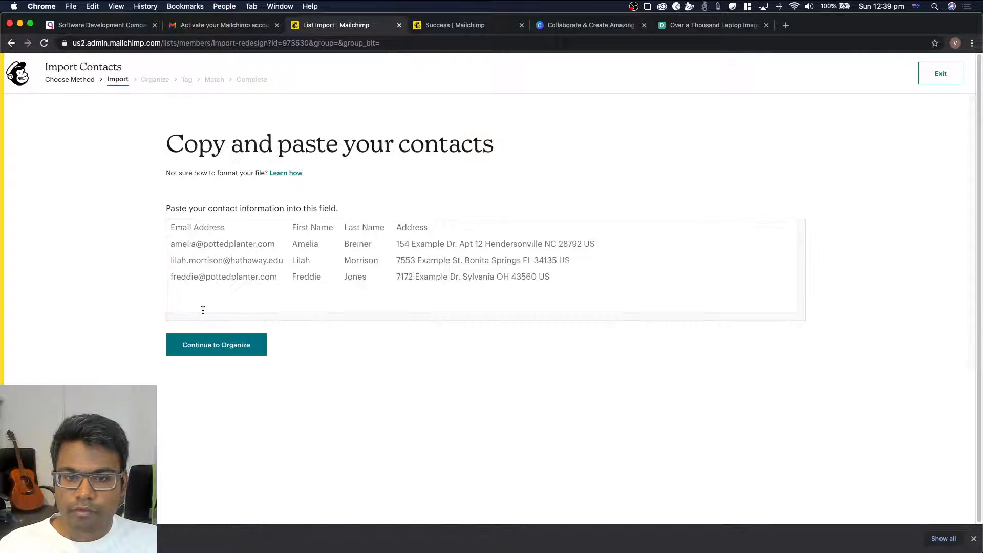
left_click(186, 244)
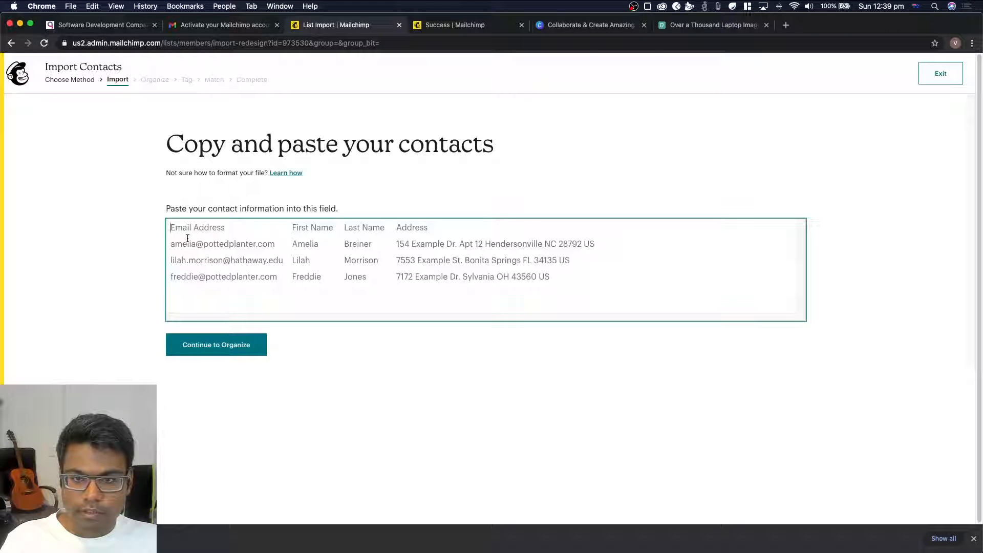
type("vishalku")
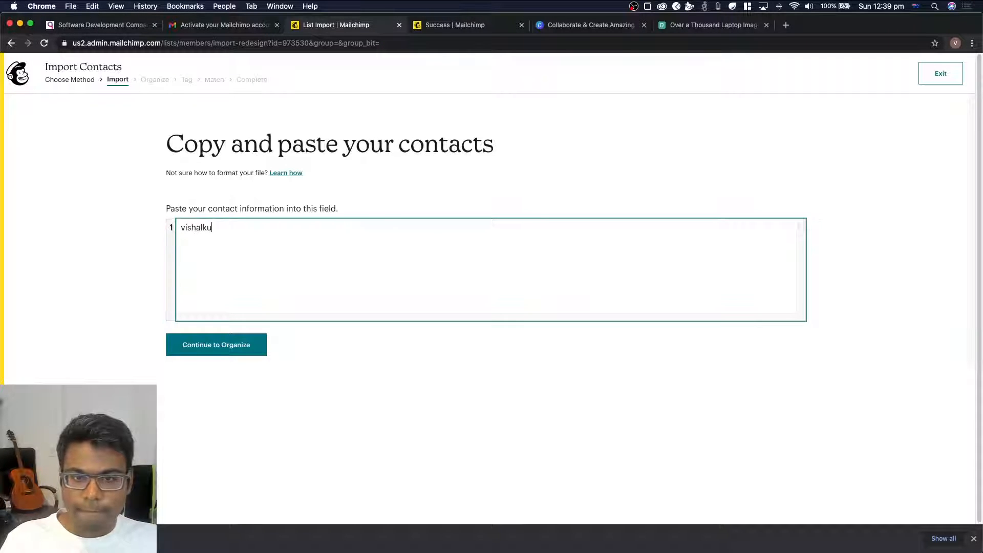
key("BackSpace")
key("super+a")
key("BackSpace")
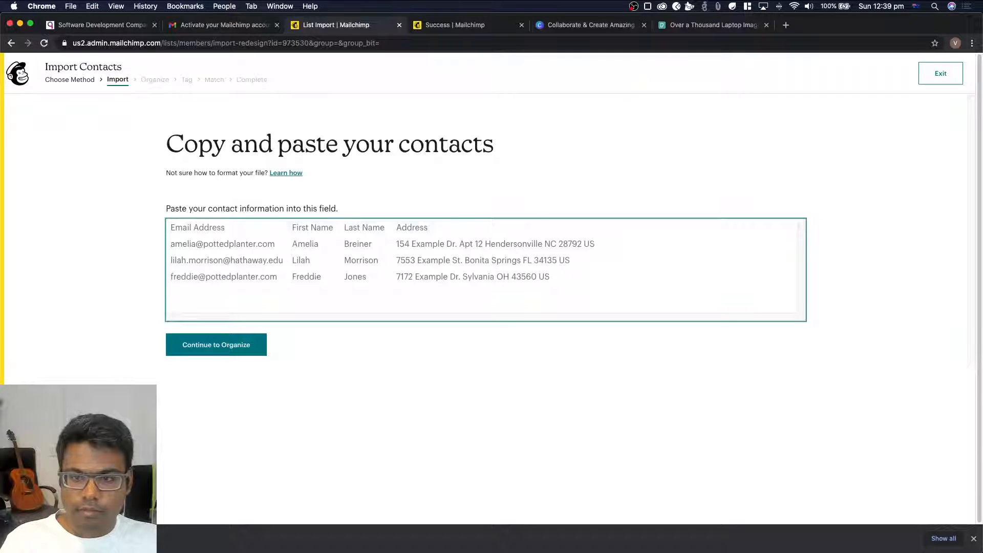
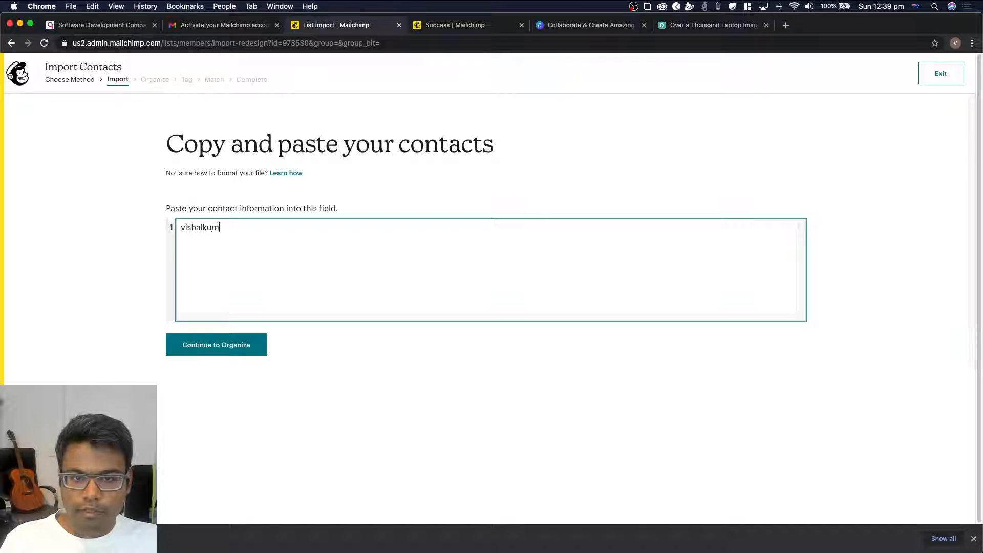
Enter one contact with e-mail address, first name, last name and city, and continue to organizing the import
key("Tab")
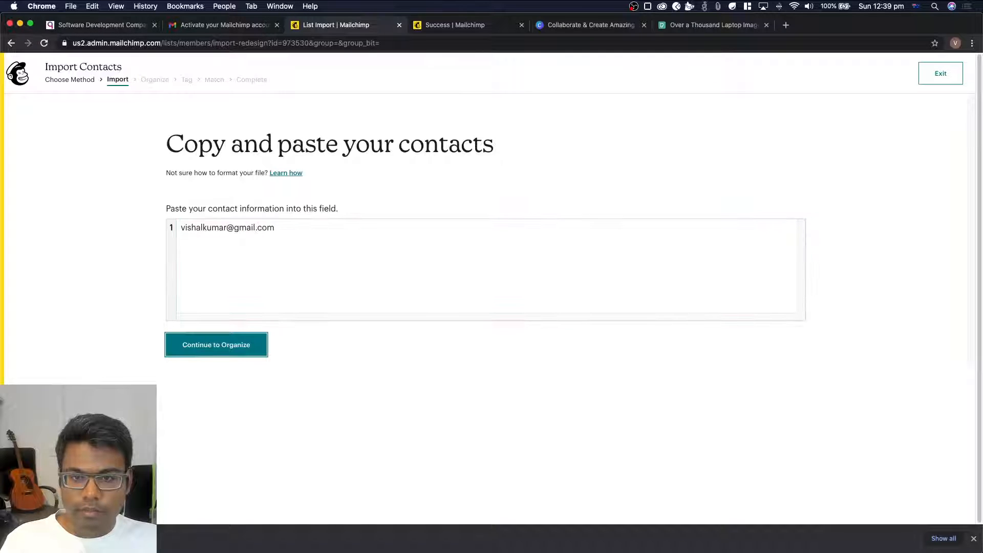
left_click(341, 253)
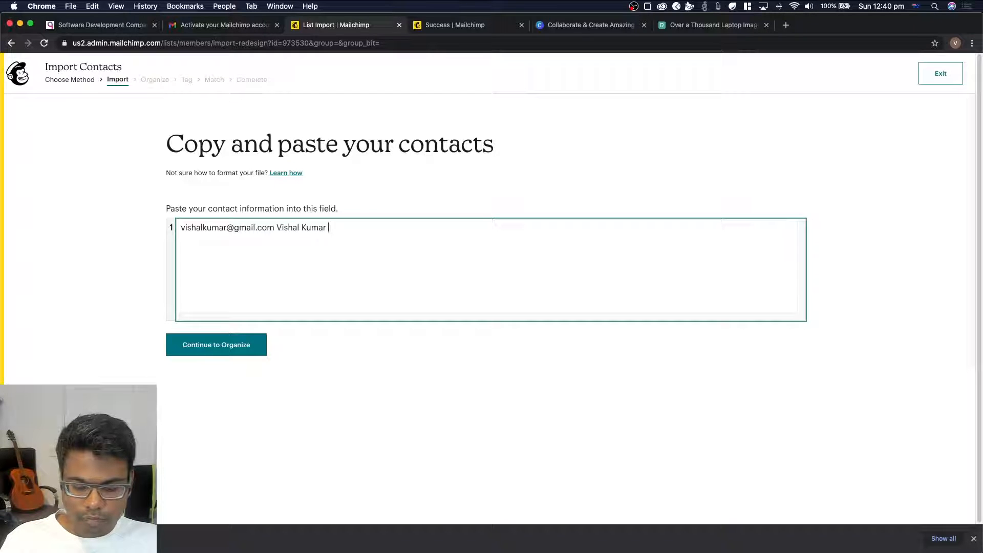
type("Brisbane")
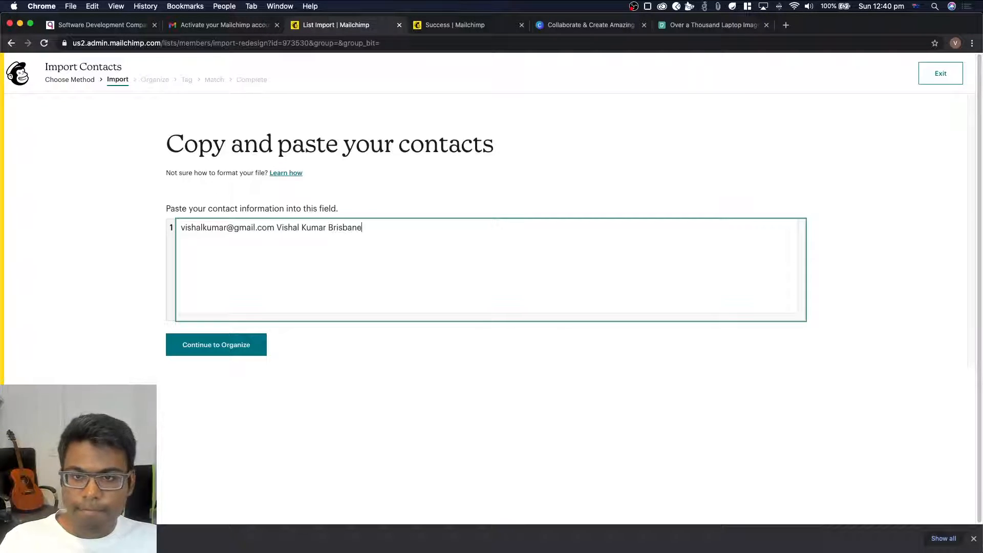
left_click(210, 345)
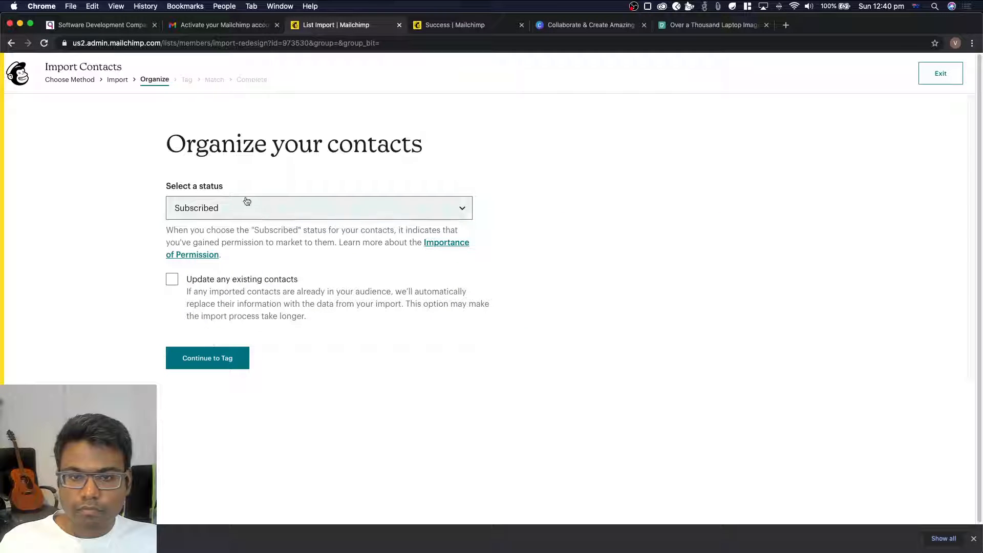
left_click(221, 358)
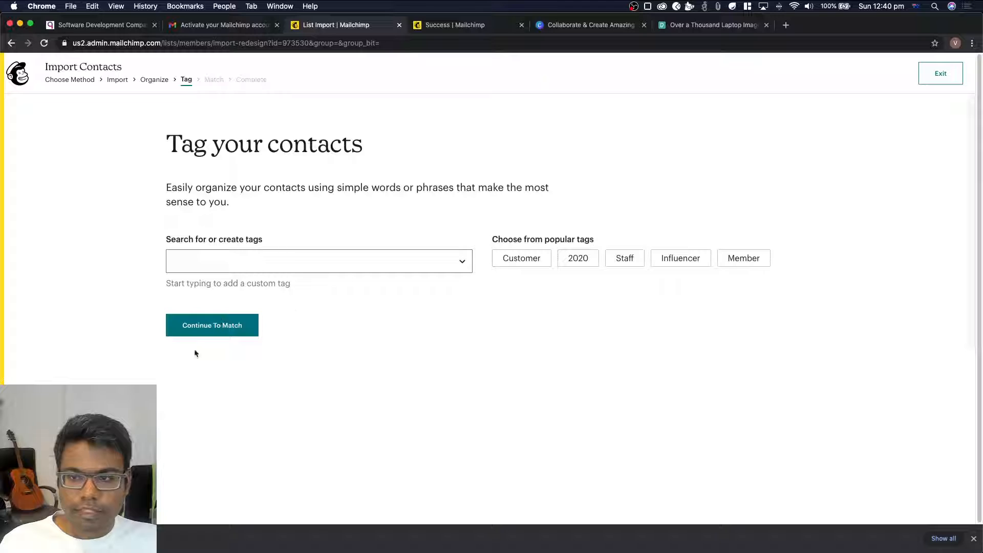
left_click(195, 332)
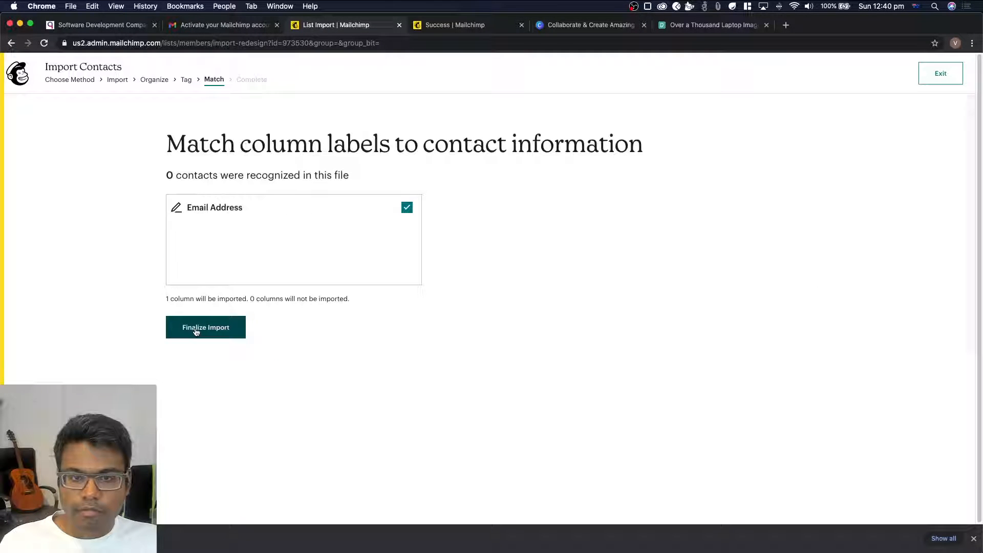
left_click(205, 329)
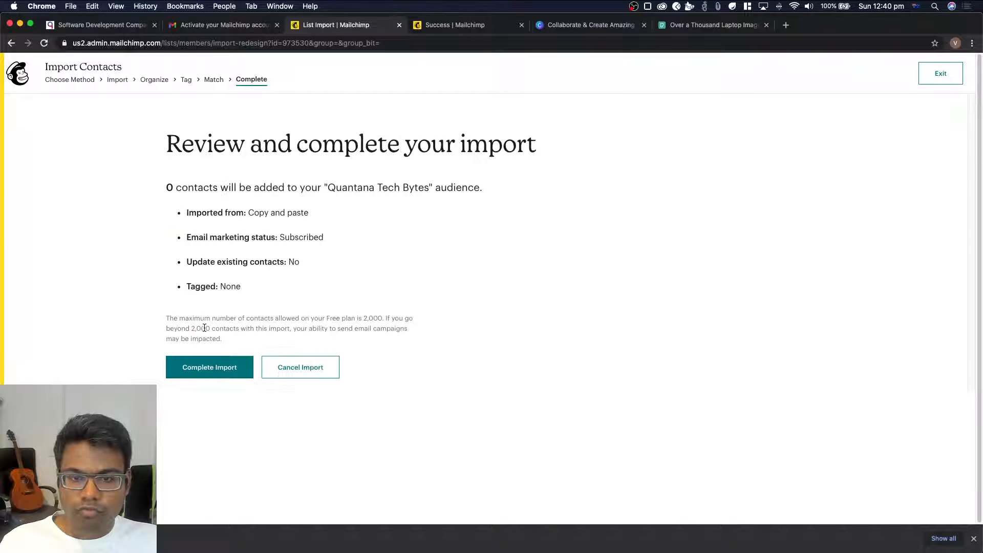
left_click(311, 373)
left_click(571, 192)
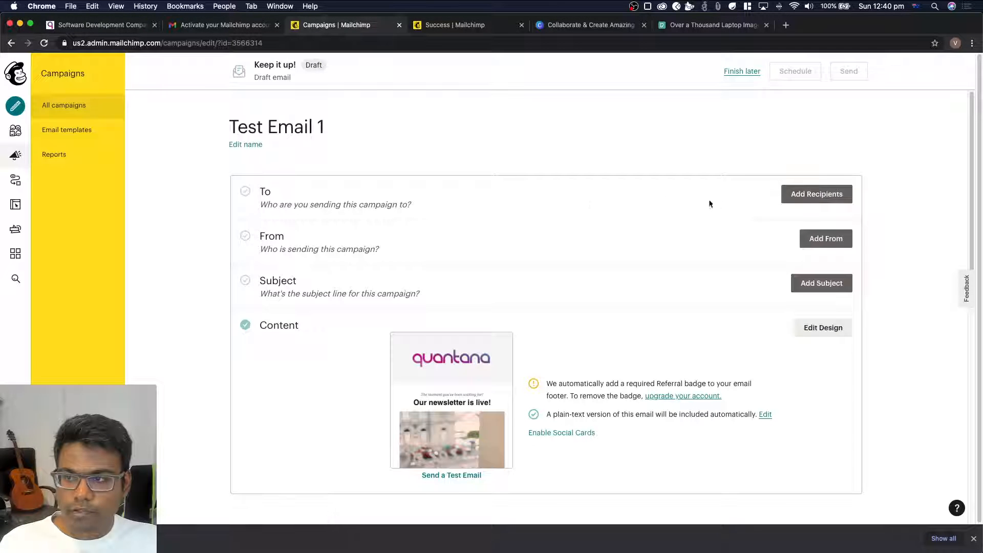
Reopen the campaign's recipients section and start a new contact import
left_click(807, 194)
scroll(420, 304, "down", 2)
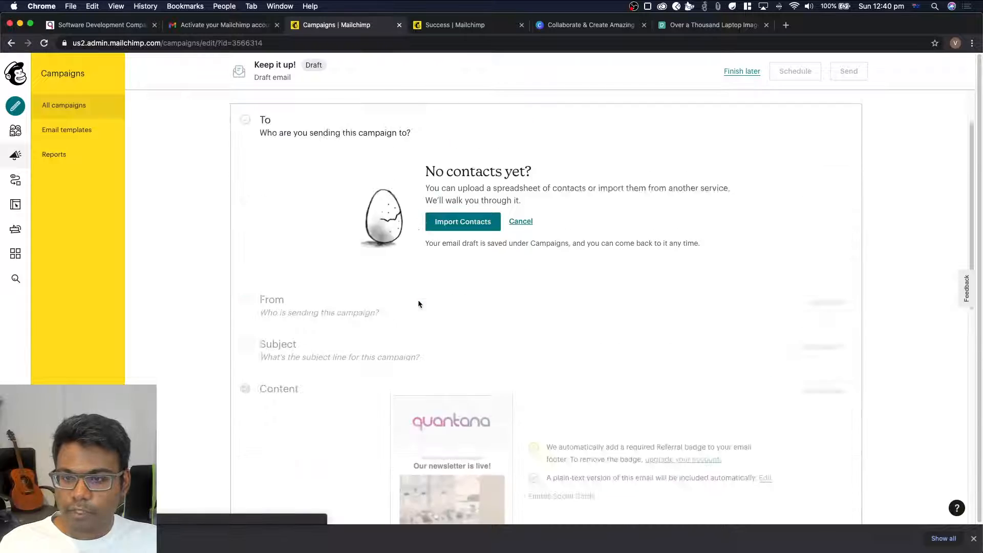
scroll(420, 304, "up", 2)
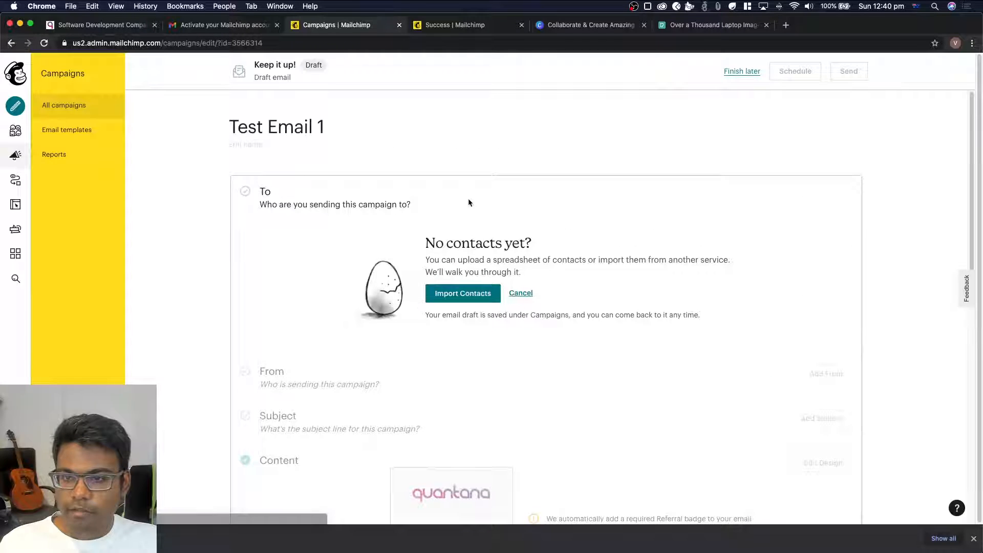
left_click(467, 299)
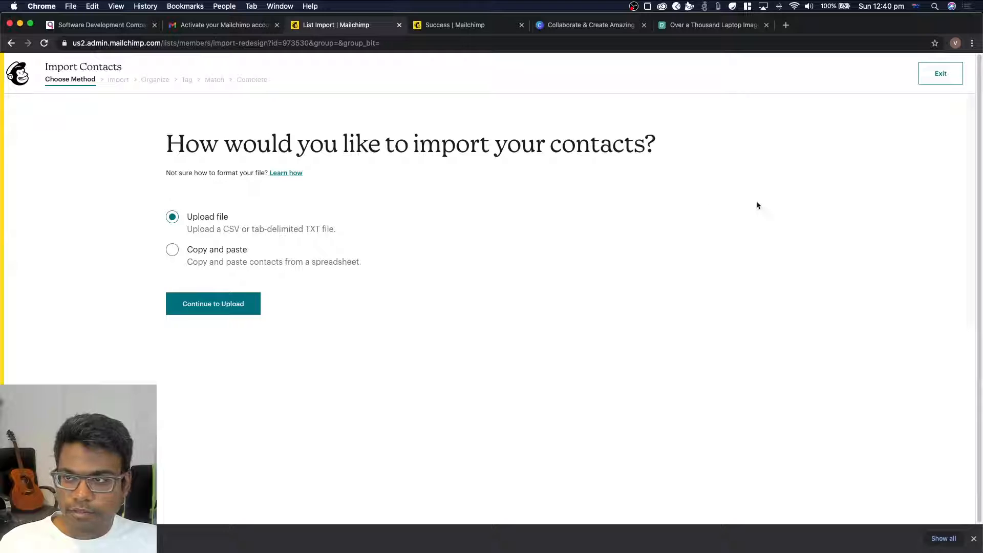
Create a new Google Sheets spreadsheet in a new browser tab using sheets.new
key("super+t")
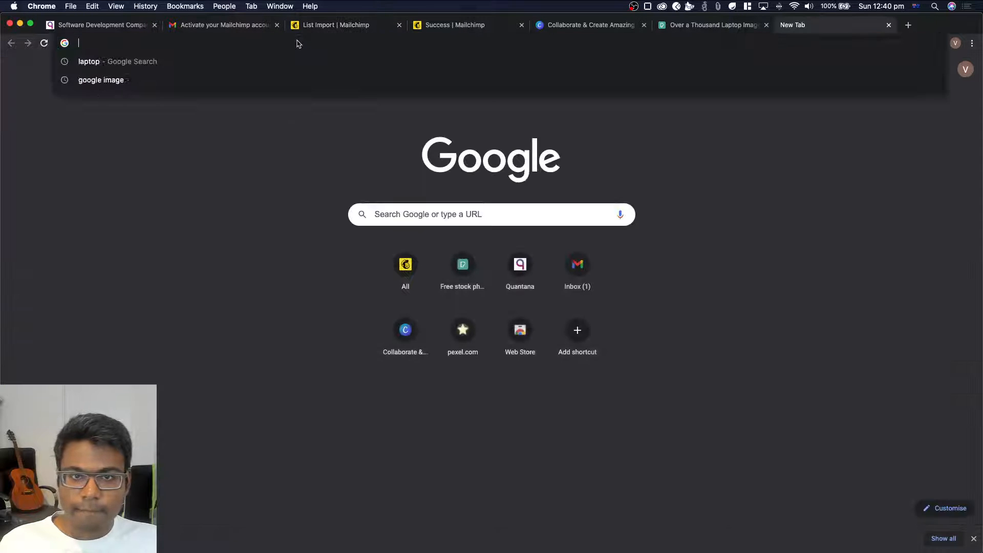
type("sheets")
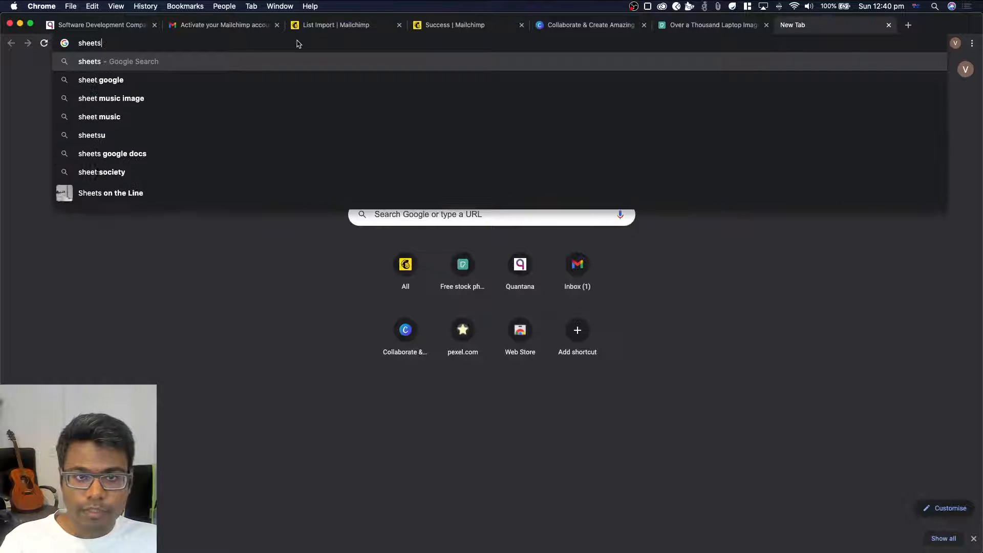
type(".new")
key("Return")
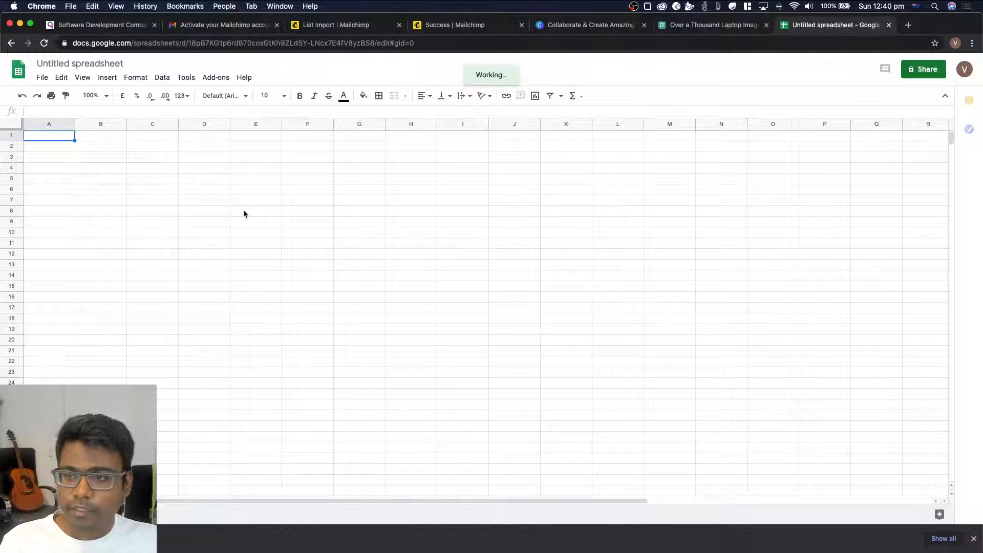
Enter the column headers Email, Firstname, Lastname and Address in the first row of the spreadsheet
type("Email")
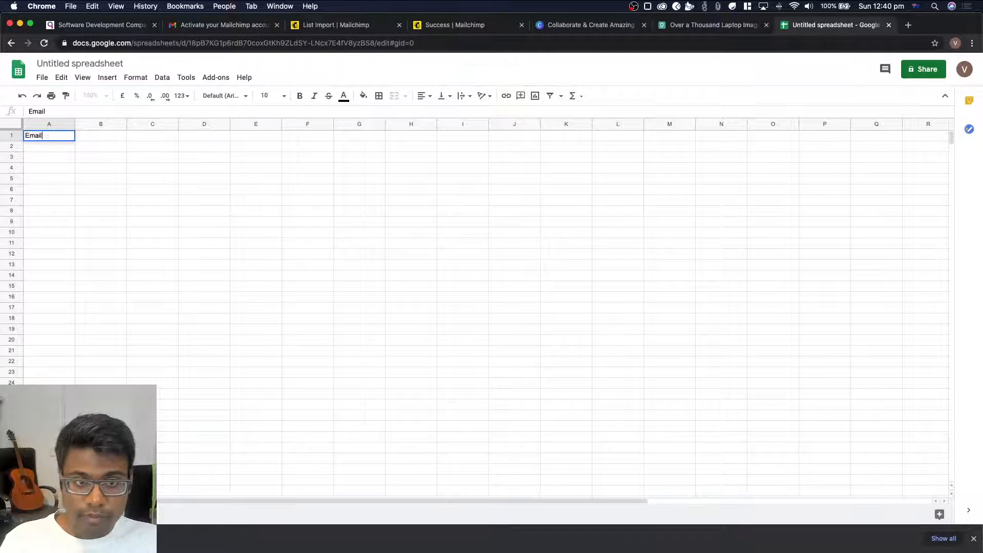
key("Tab")
type("Fir")
type("e")
key("Tab")
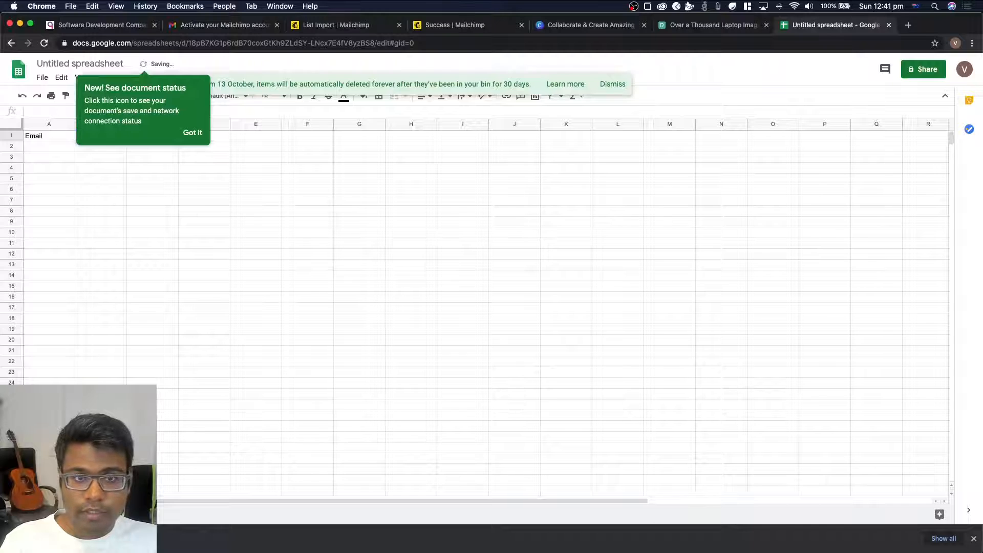
type("Lastname")
key("Tab")
type("Add")
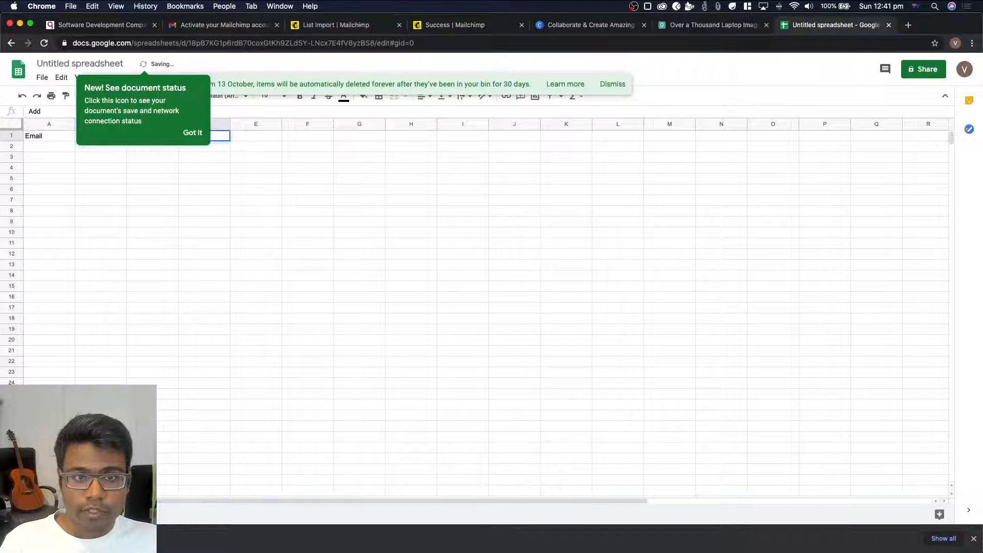
type("ress")
key("Return")
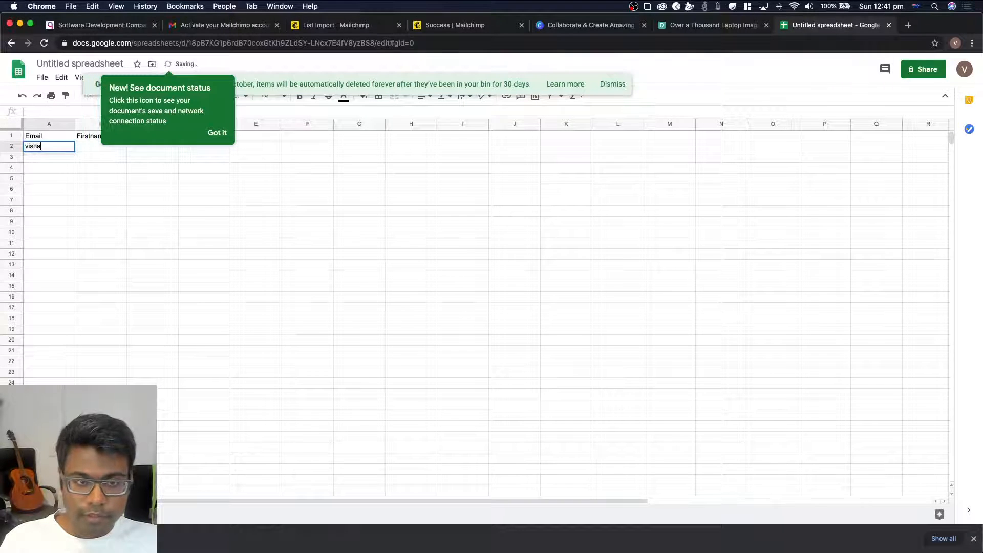
Fill the second row with one contact's e-mail address, first name, last name and postal address
key("Tab")
type("v")
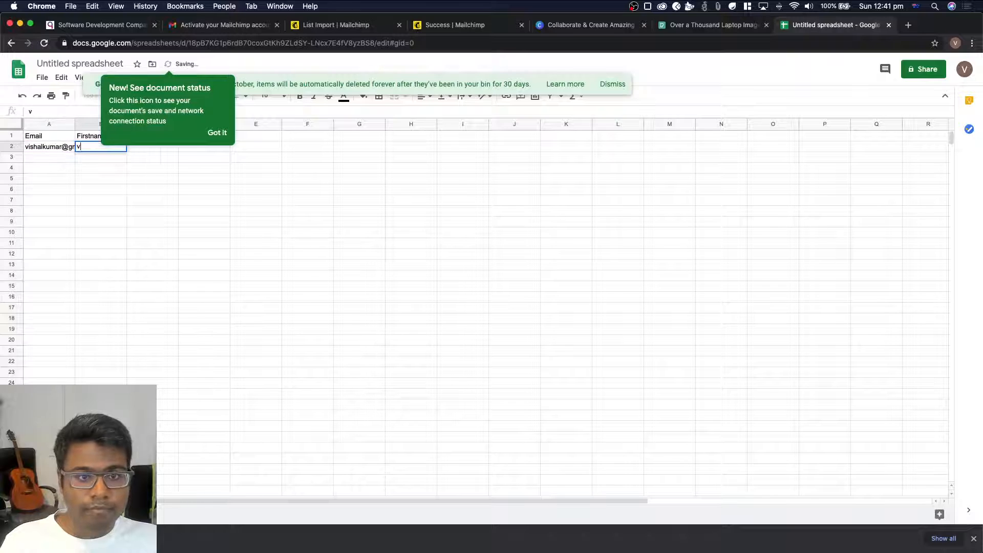
type("isha")
key("BackSpace")
key("BackSpace")
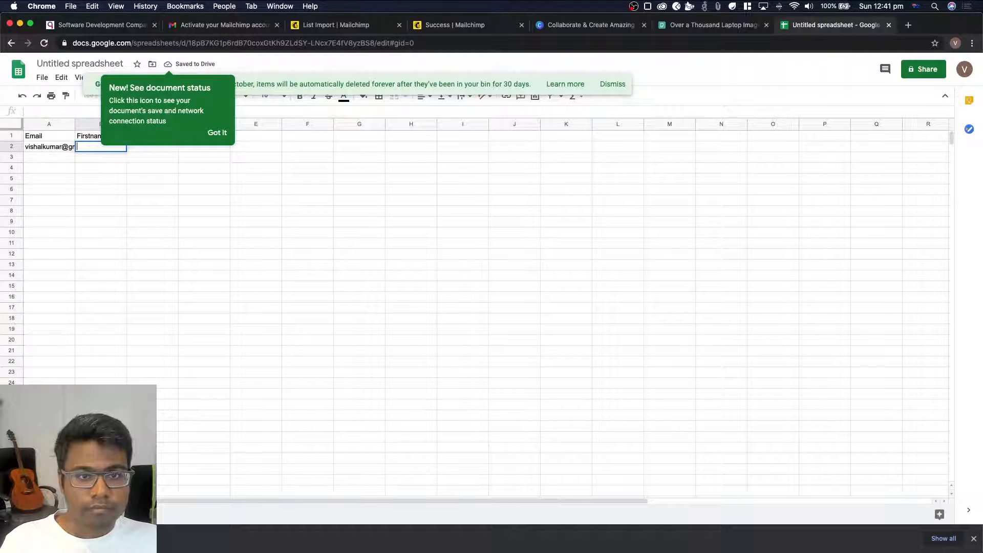
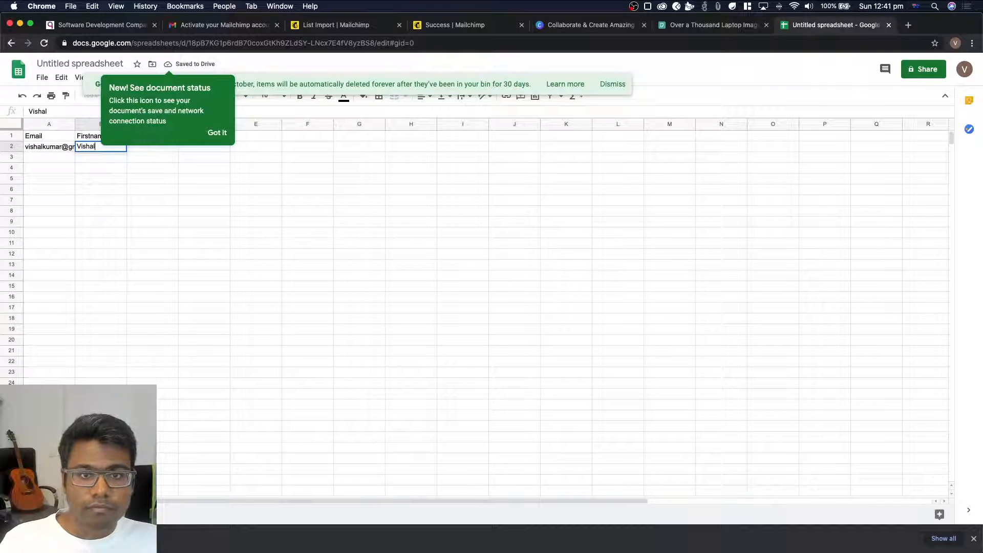
left_click(217, 134)
left_click(151, 146)
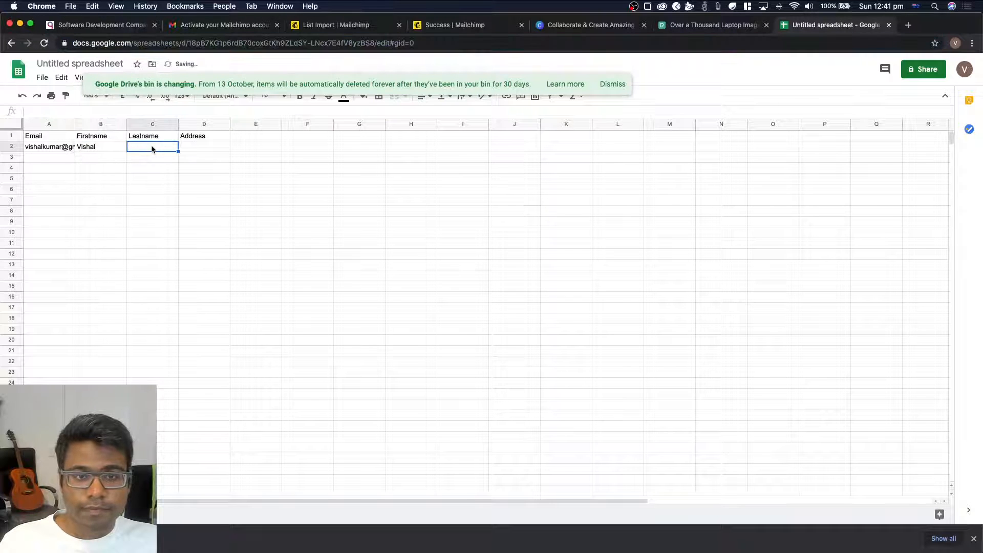
key("Tab")
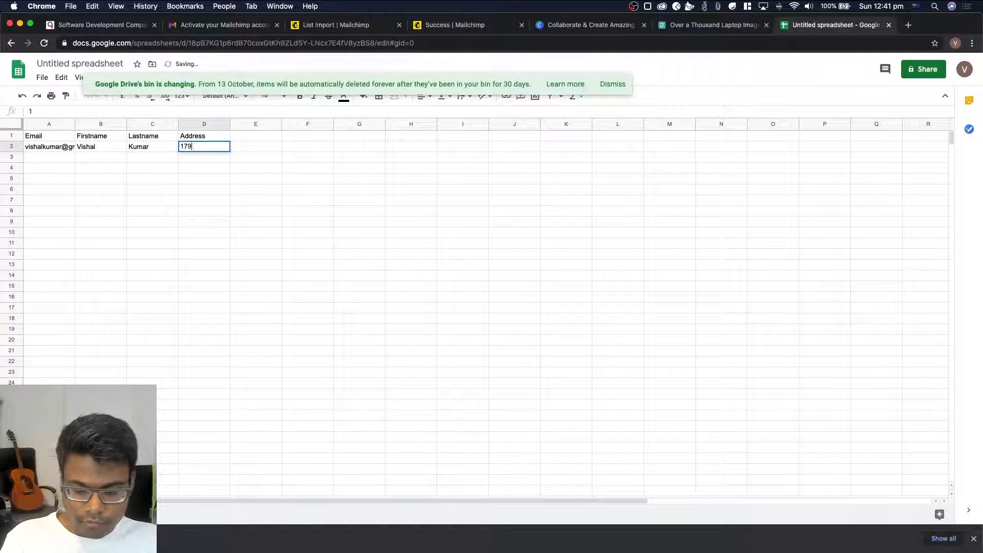
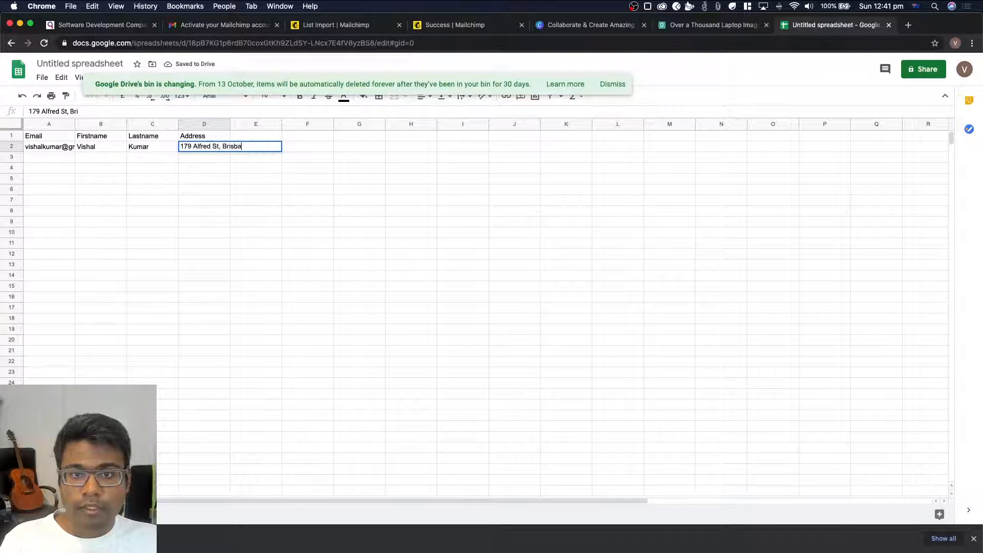
key("Return")
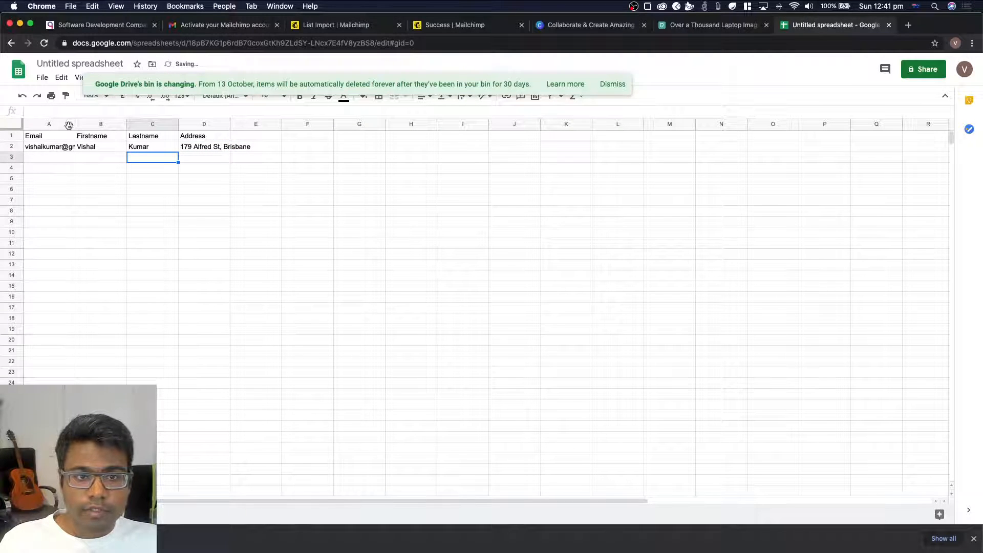
Widen columns A to D slightly and dismiss the notice about Google Drive's bin
left_click_drag(63, 120, 223, 124)
left_click(198, 215)
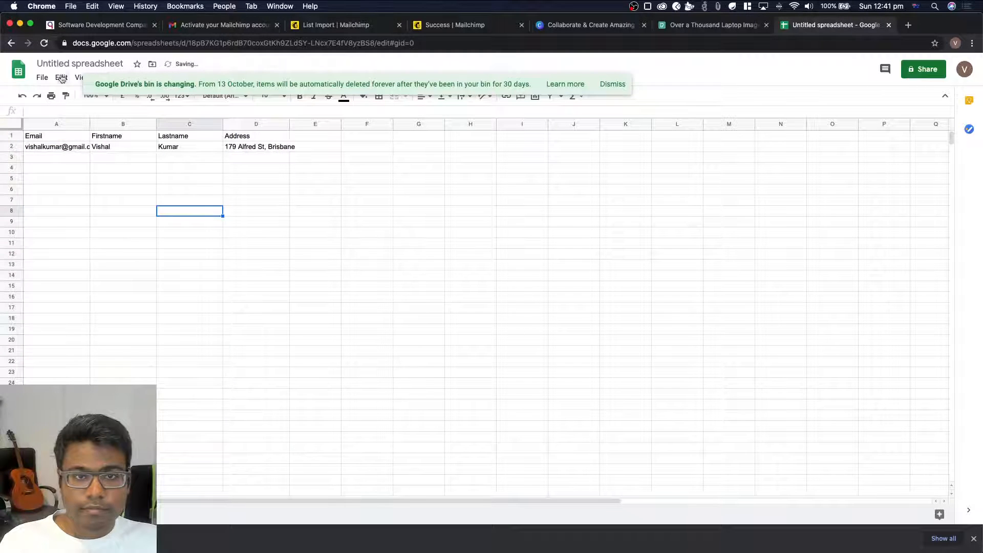
left_click(610, 85)
left_click(470, 199)
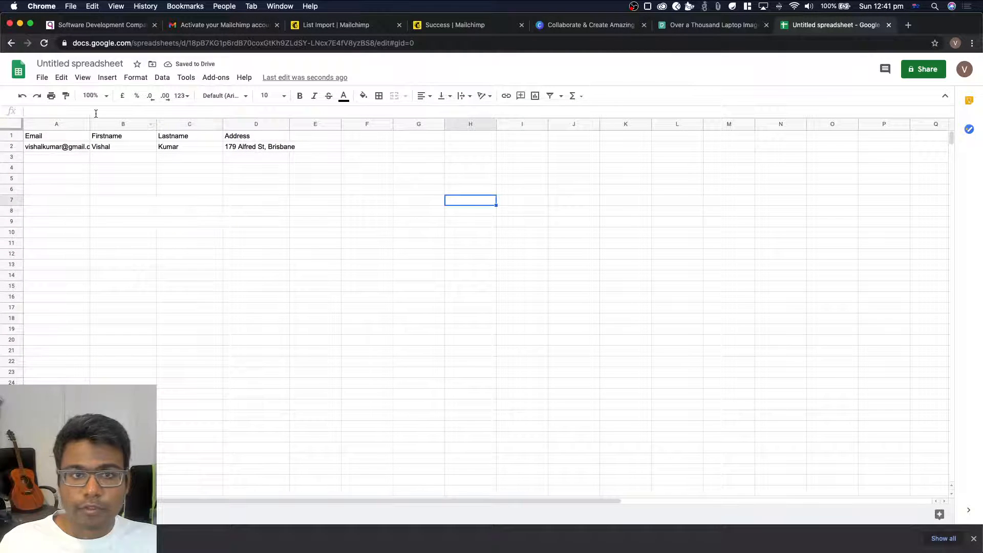
Download the current sheet as a comma-separated values (.csv) file
left_click(42, 77)
mouse_move(98, 211)
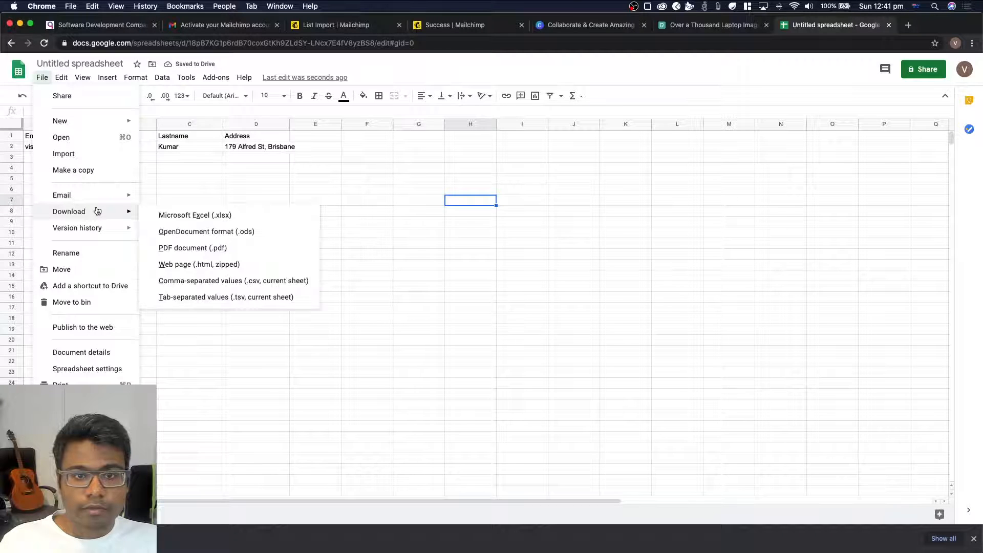
left_click(271, 282)
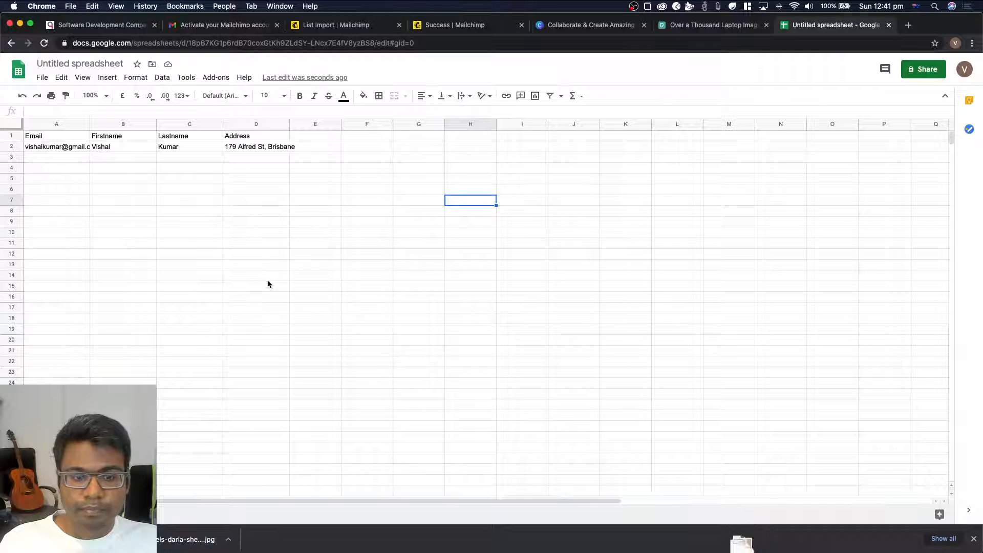
Return to the Mailchimp import, upload the untitled spreadsheet's CSV from the Downloads folder, and continue to organizing the contacts
left_click(469, 27)
left_click(323, 26)
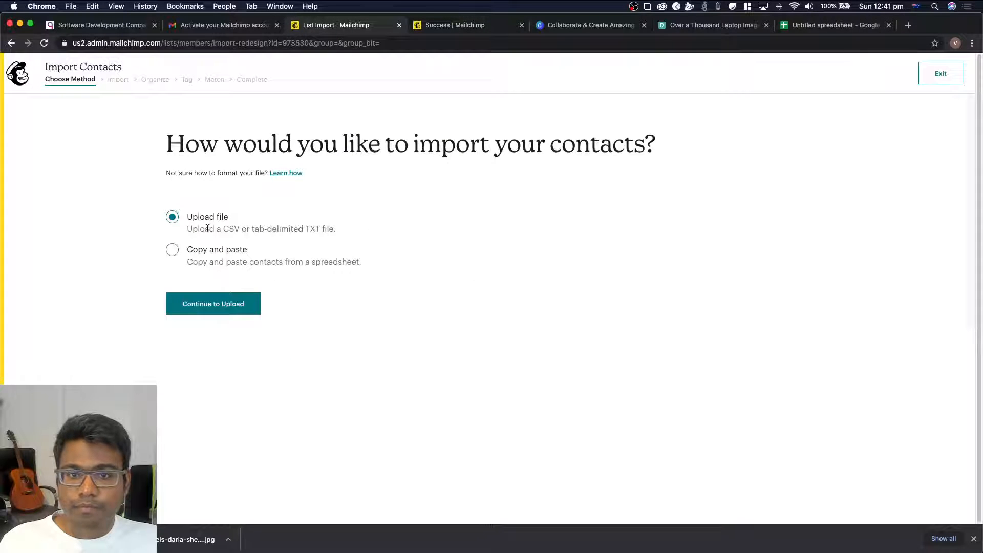
left_click(228, 303)
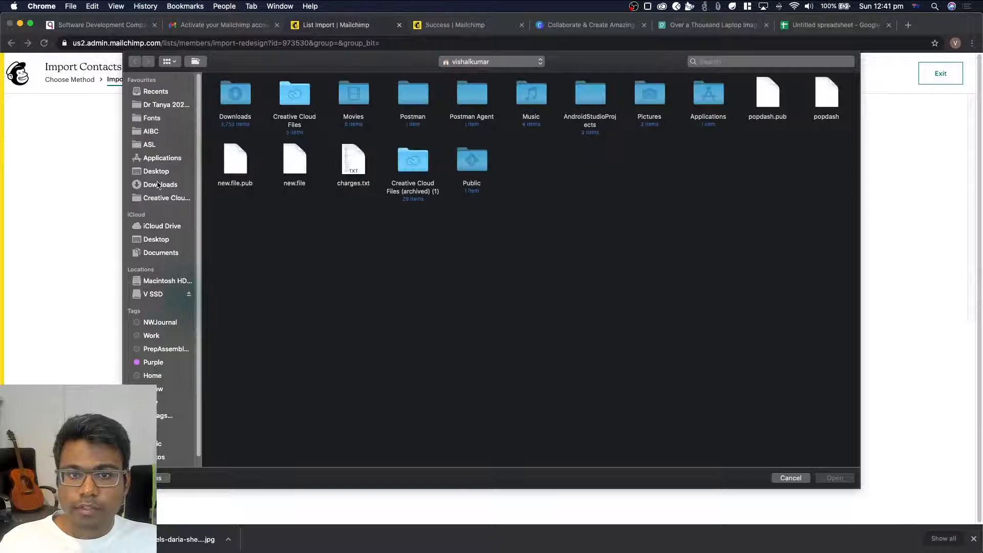
left_click(158, 185)
left_click(236, 98)
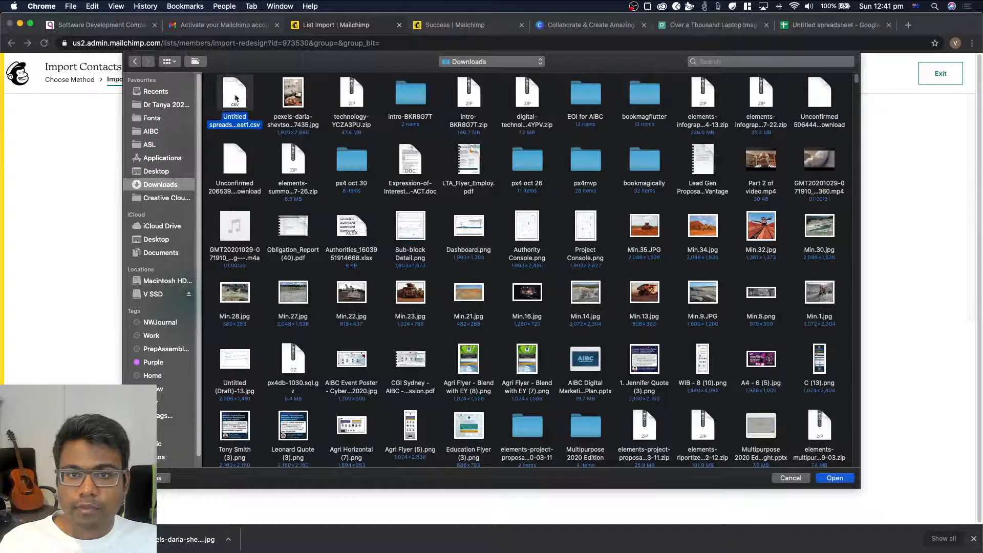
left_click(840, 478)
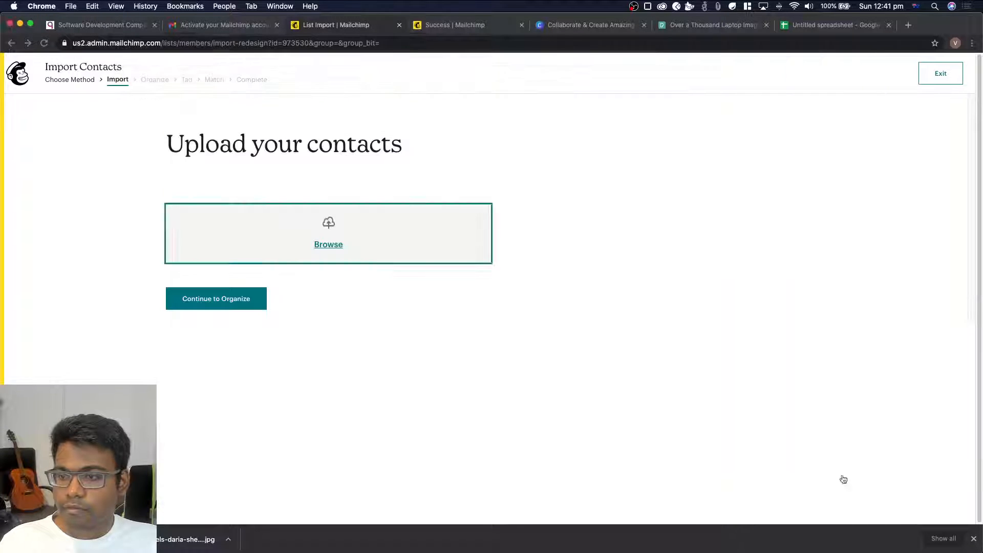
left_click(217, 284)
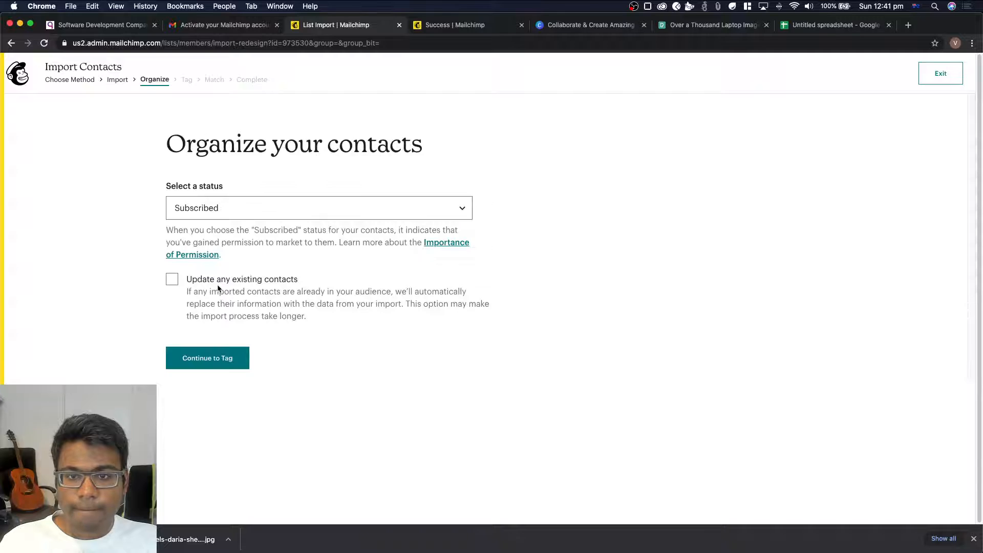
Keep the Subscribed status, add no tags, and check the matched column labels for the uploaded contact
left_click(220, 358)
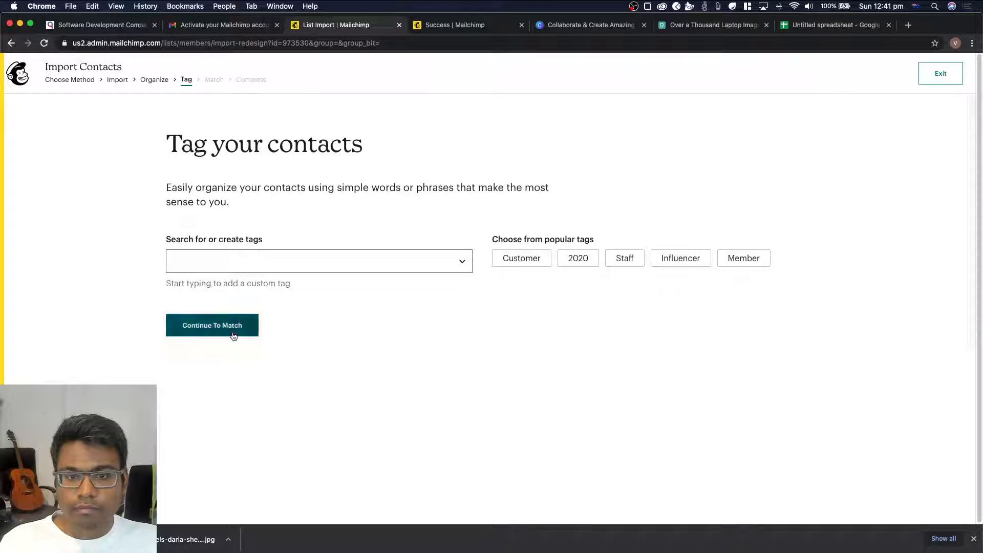
left_click(239, 328)
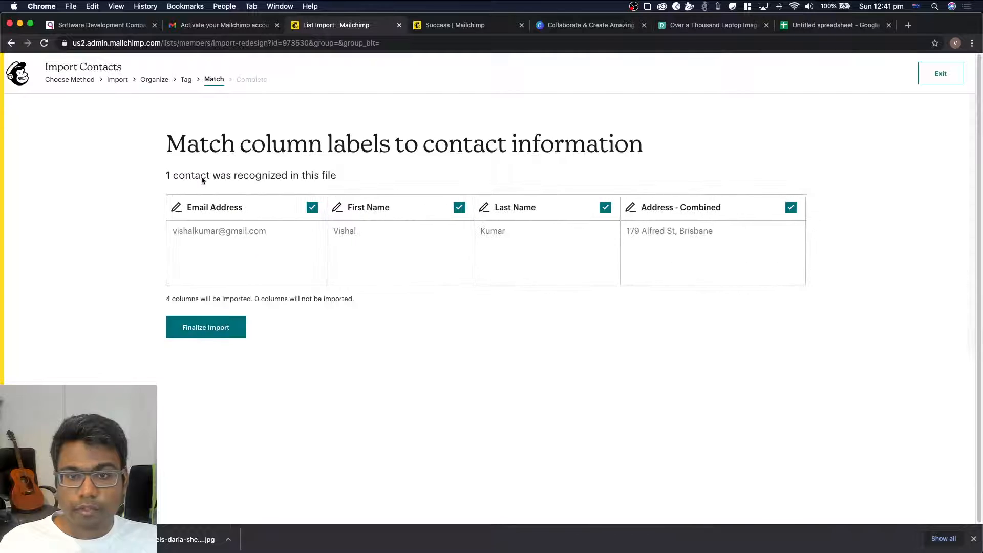
left_click_drag(168, 145, 697, 388)
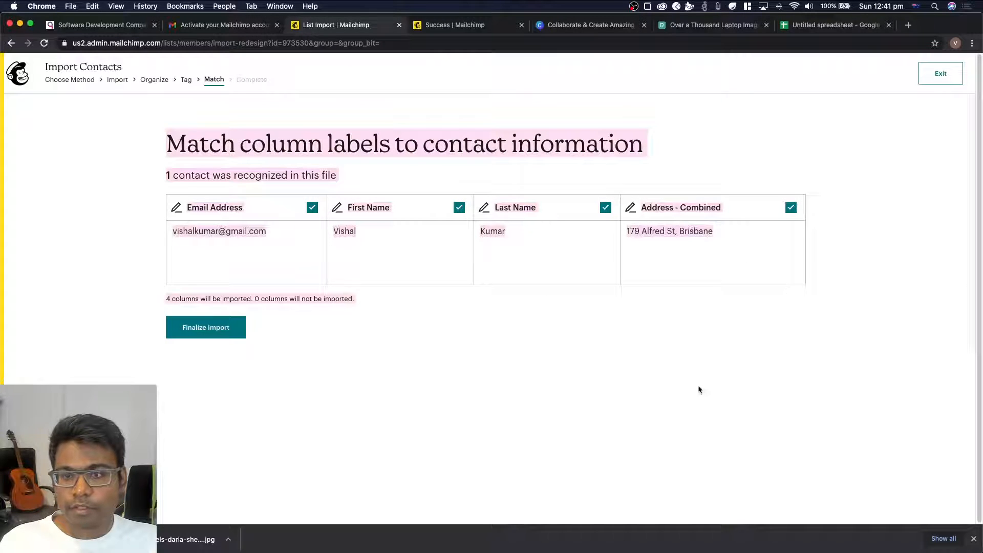
left_click(698, 388)
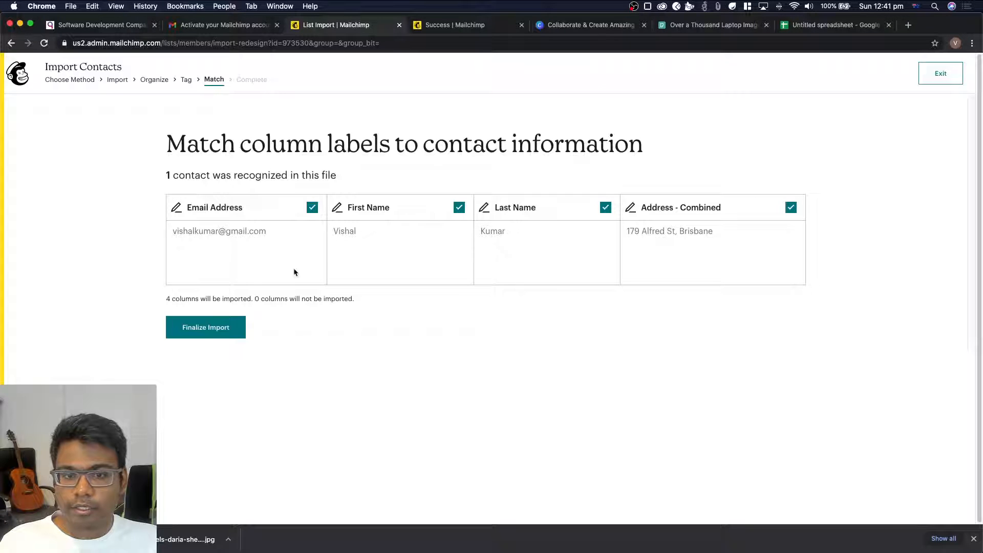
Finalize and complete the contact import into the Quantana Tech Bytes audience, and return to campaign creation
left_click(200, 333)
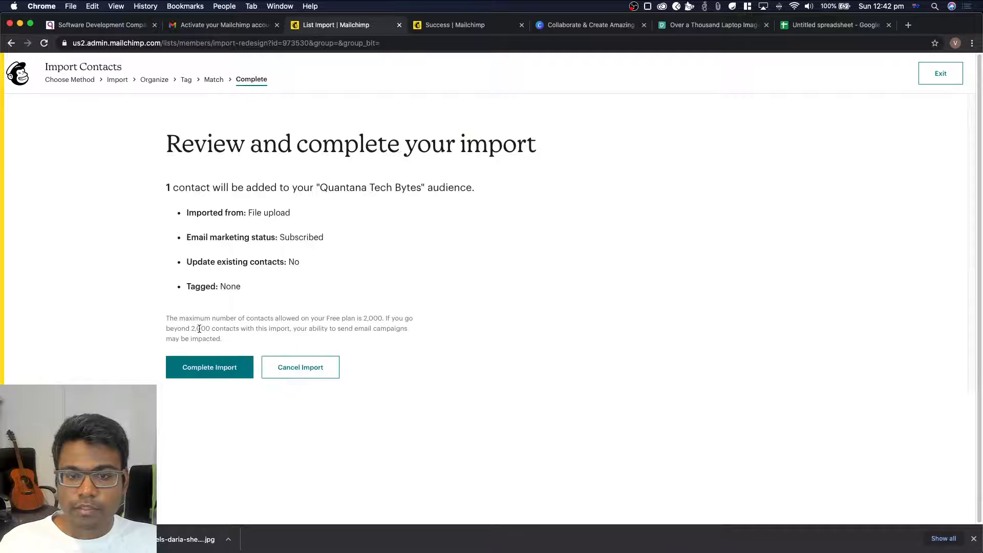
left_click(224, 366)
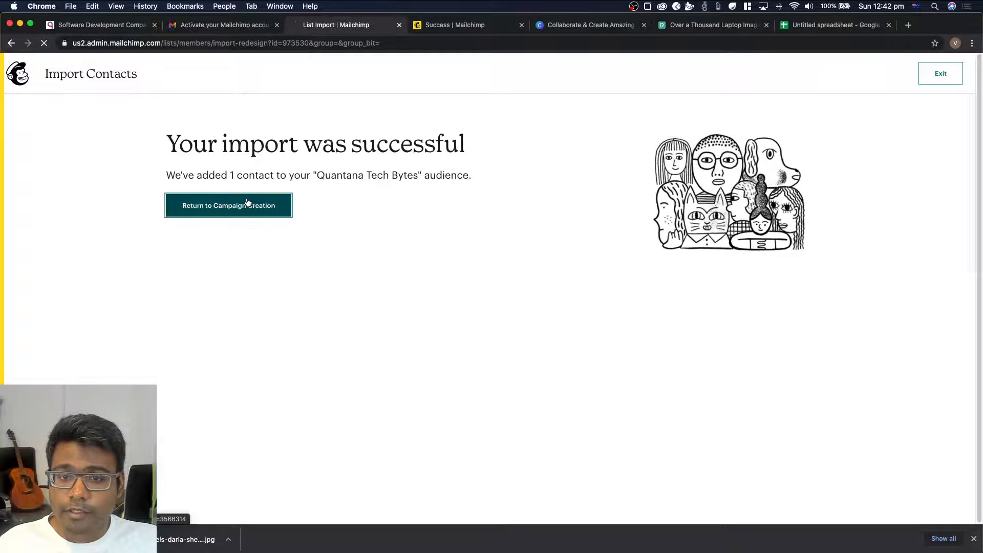
left_click(259, 213)
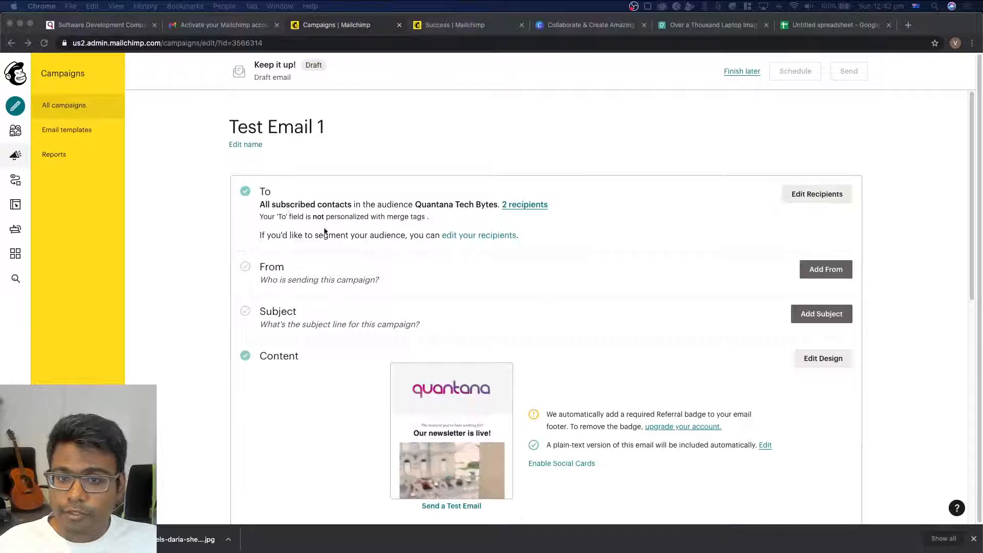
Save the prefilled sender name and email address as the campaign's From details
left_click(816, 273)
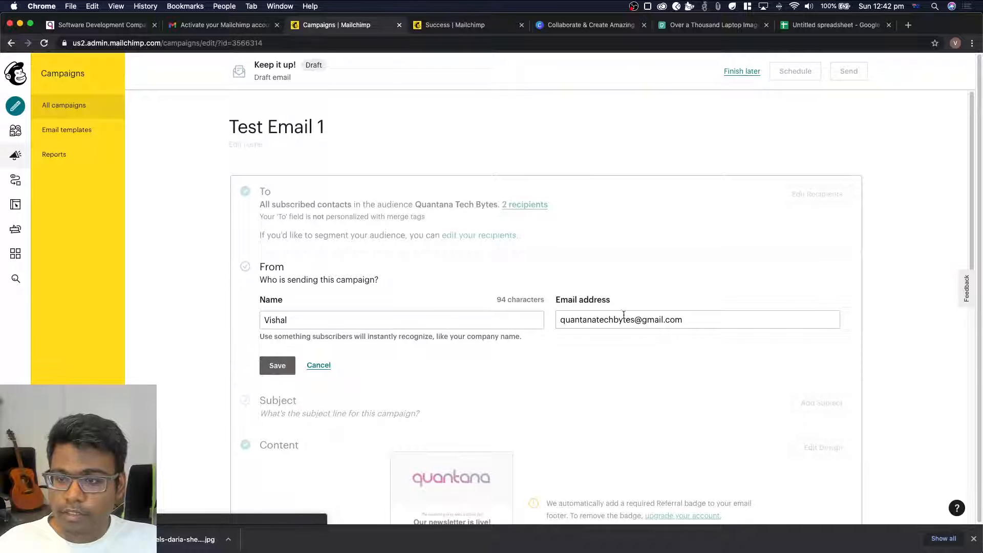
left_click(281, 367)
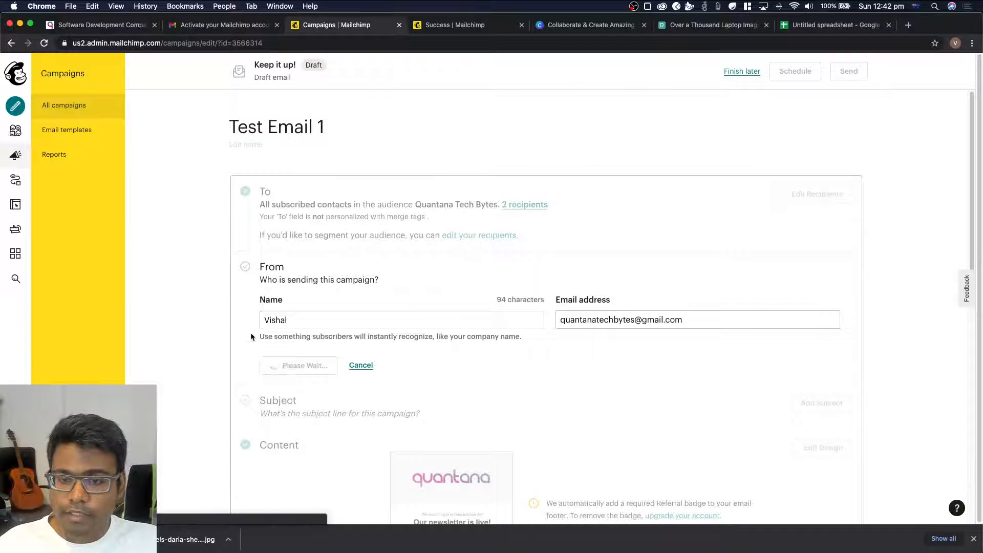
Add the subject line "Welcome to Quantana Tech Bytes" to the campaign
scroll(747, 269, "down", 1)
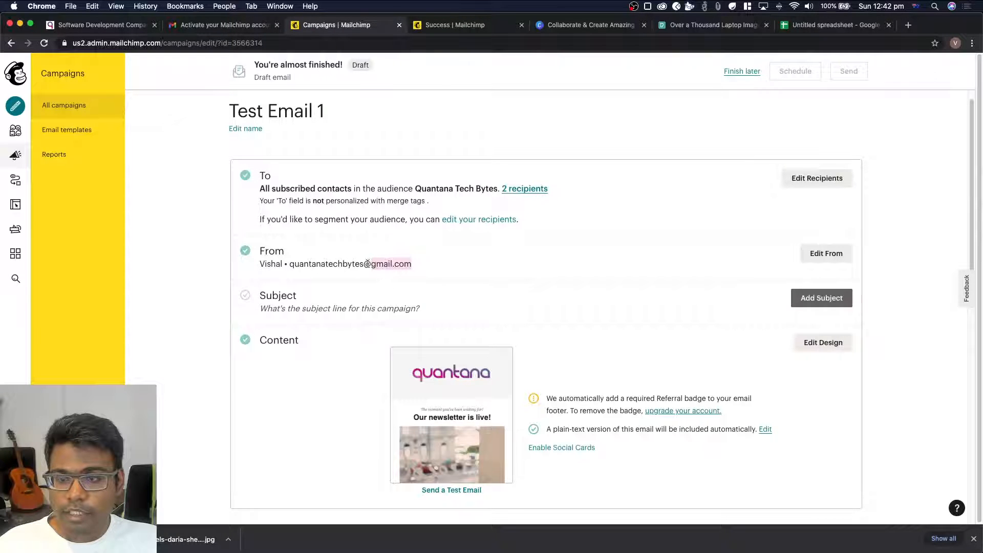
left_click(816, 298)
left_click(342, 355)
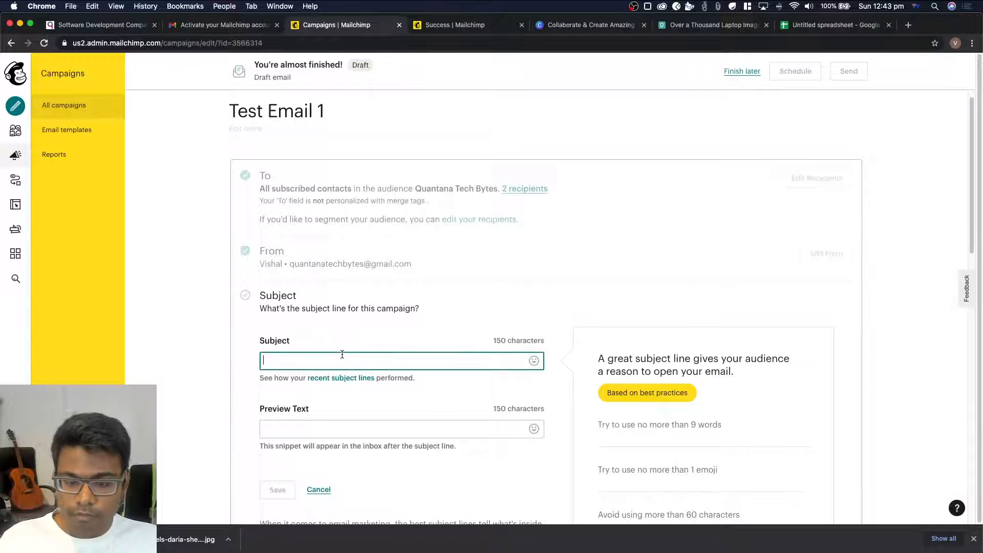
type("Welcome")
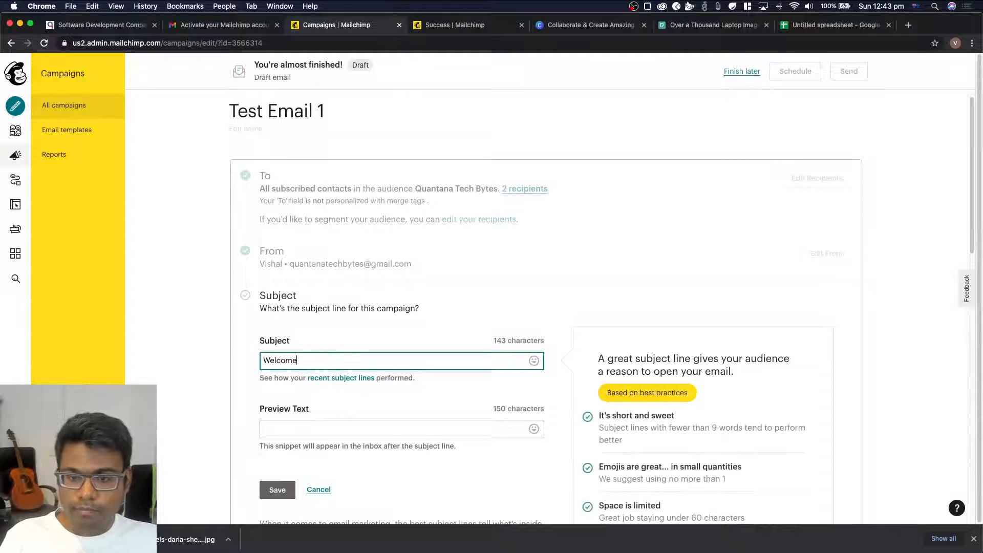
type(" to Qu")
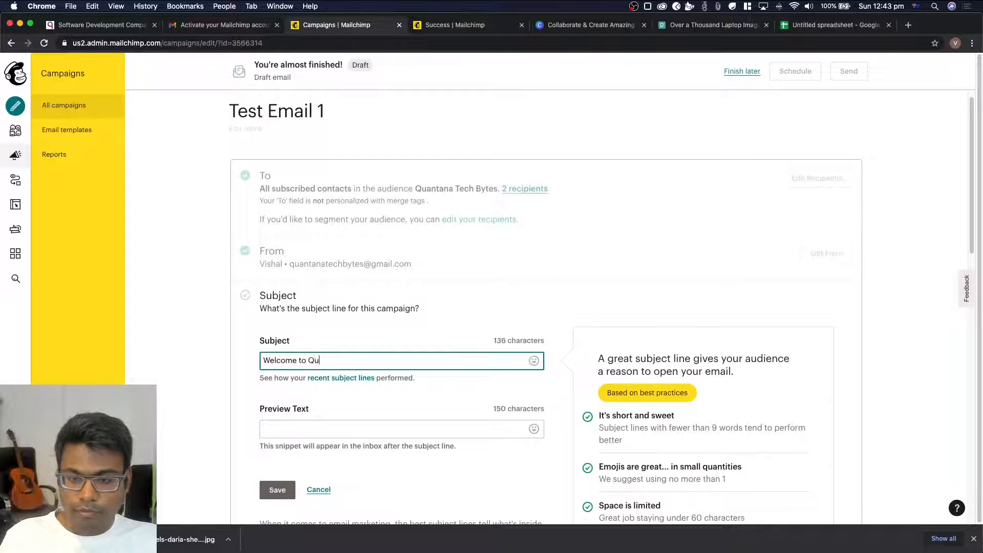
type("antana Te")
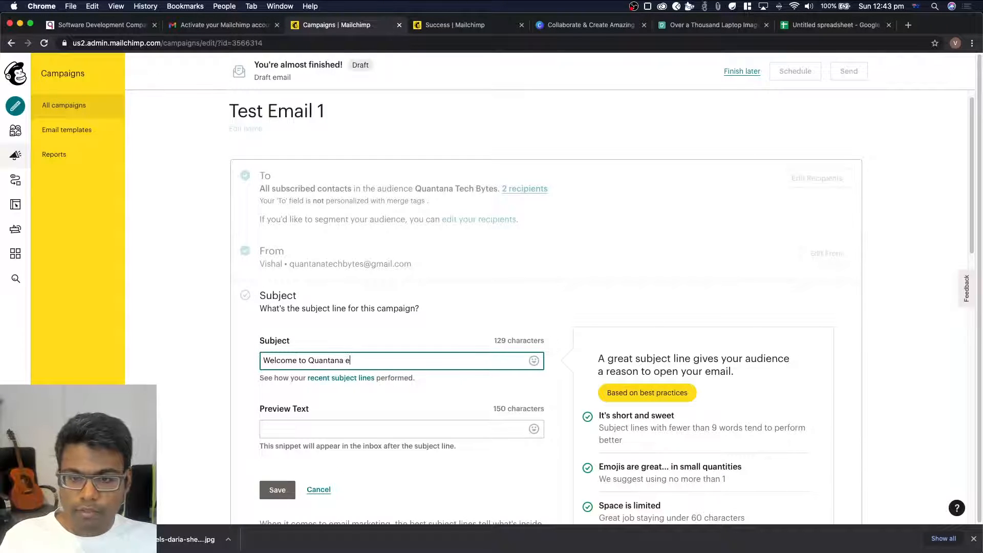
type("ch Bytes")
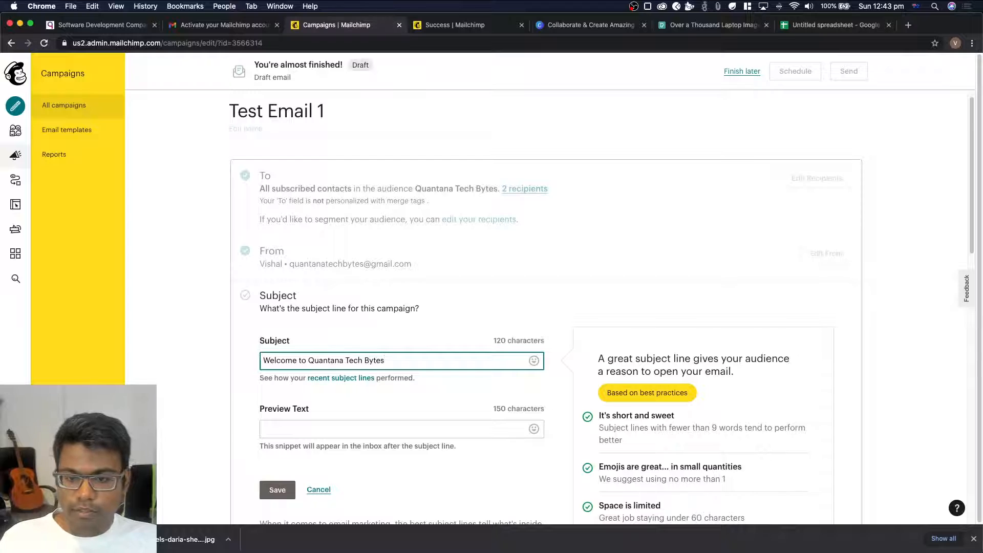
Enter the preview text "This is a test email that was made live on youtube" and save the subject section
scroll(335, 377, "down", 2)
left_click(346, 365)
type("Thi")
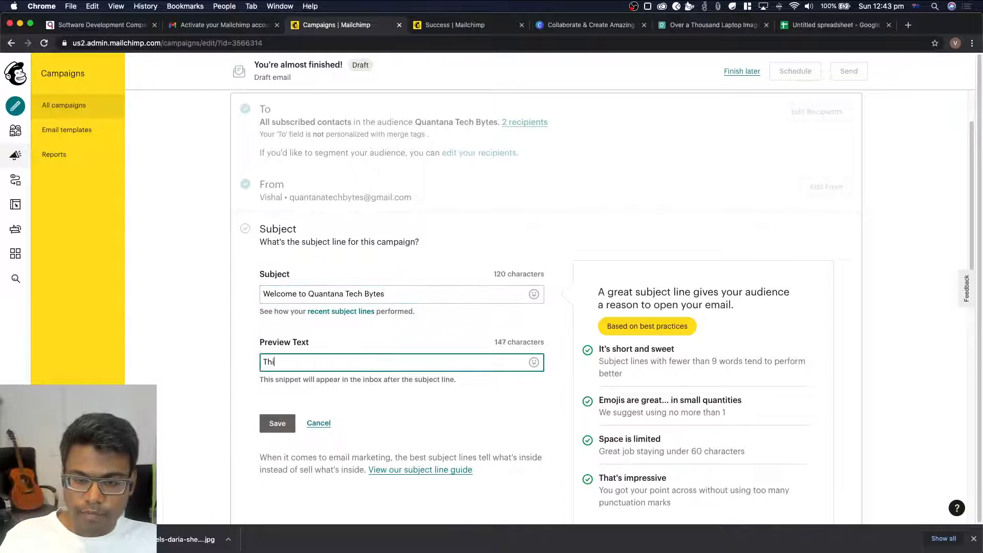
type("s is a test email that")
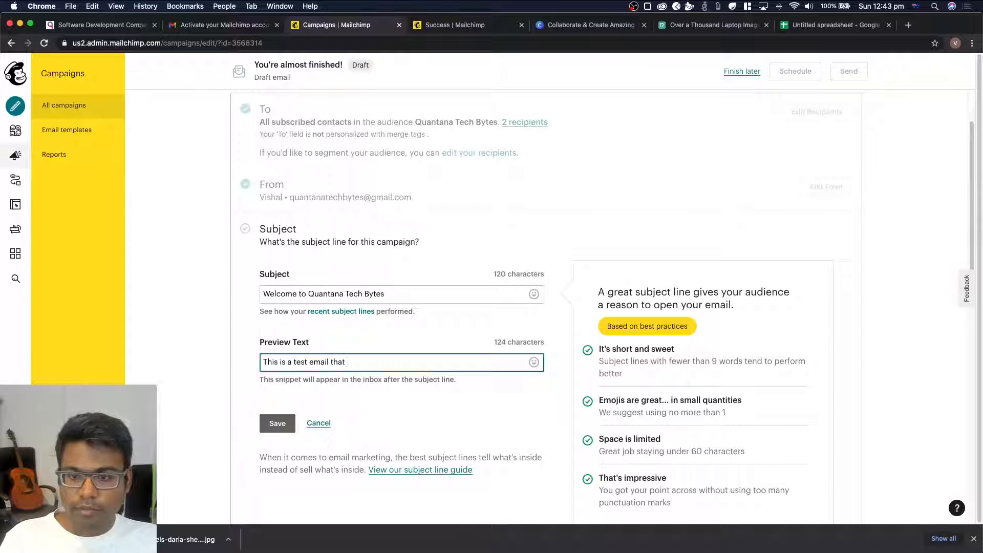
type(" was made")
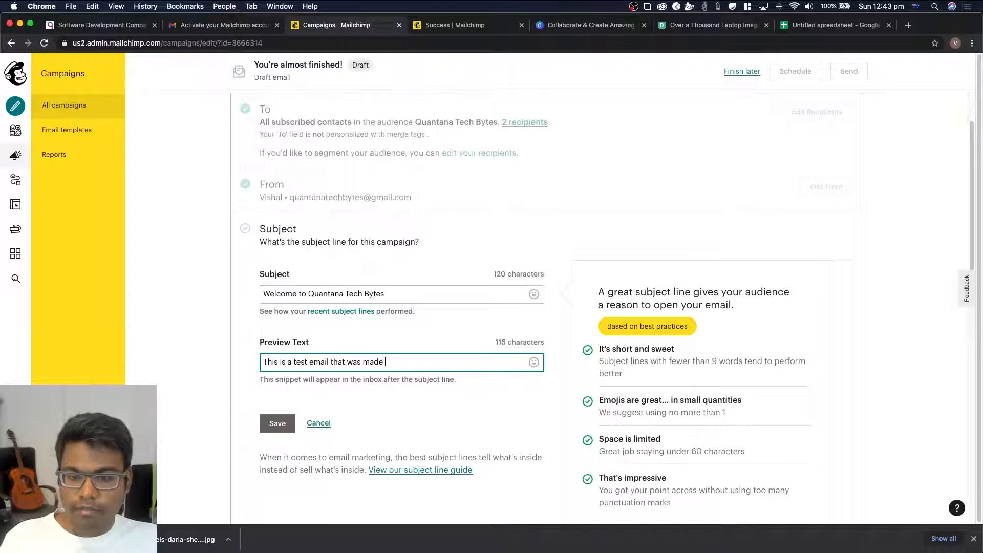
type(" live ")
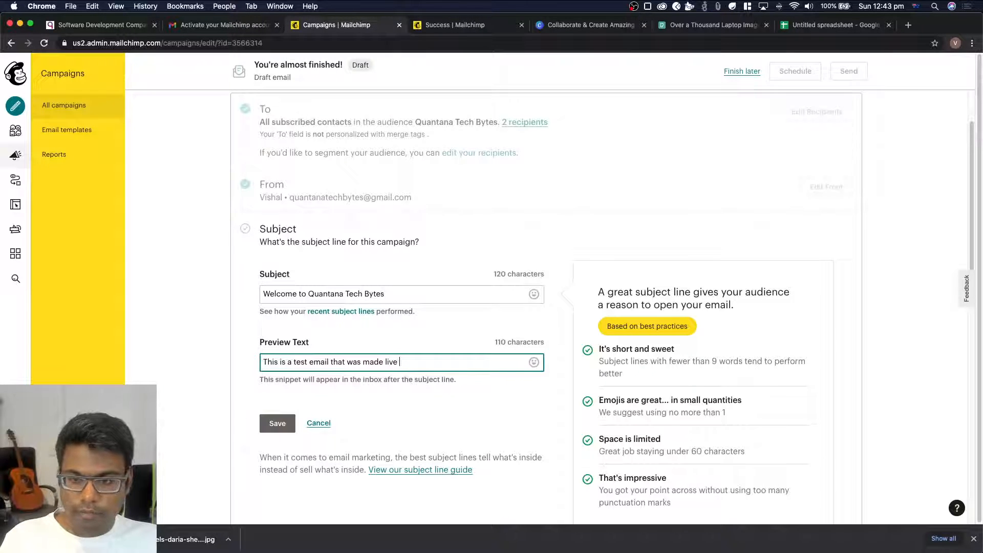
type("oon youtube")
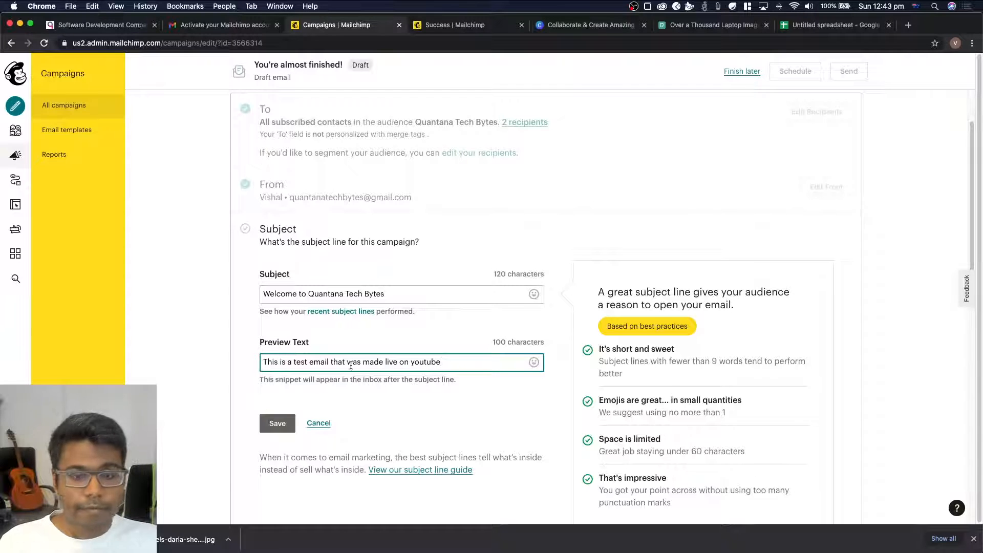
scroll(328, 376, "down", 1)
left_click(273, 407)
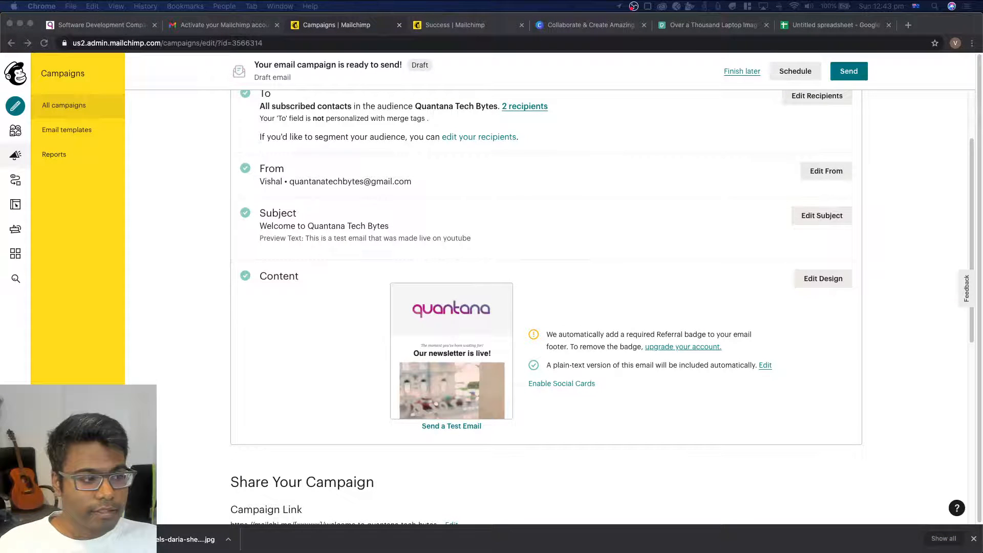
Review the completed Test Email 1 campaign setup and send it immediately to the Quantana Tech Bytes audience
scroll(345, 336, "down", 7)
scroll(345, 335, "up", 9)
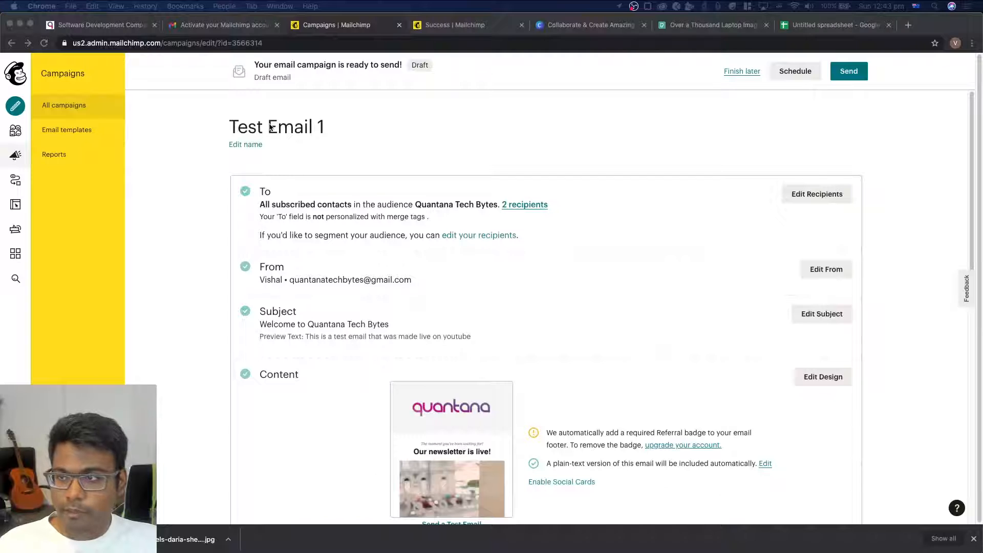
scroll(316, 204, "down", 5)
scroll(318, 206, "up", 5)
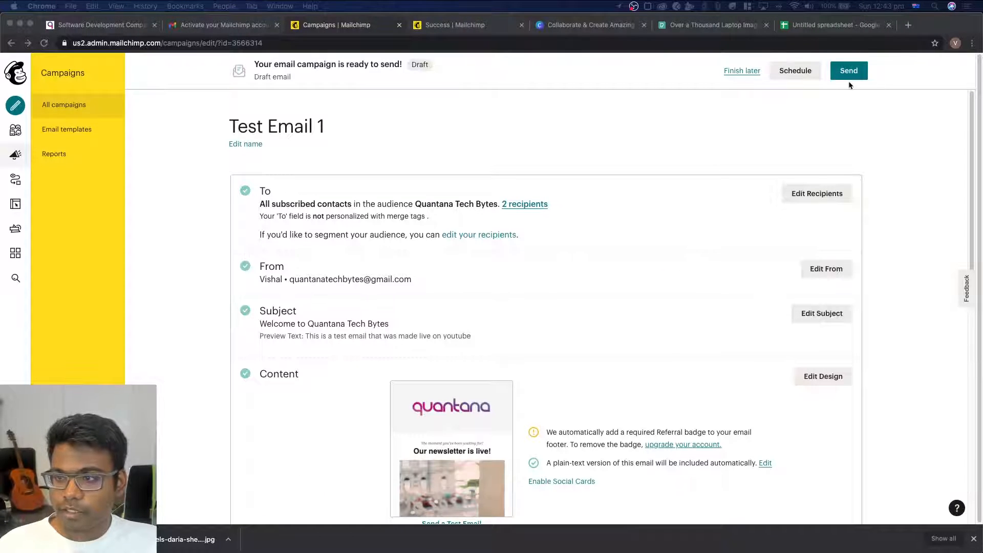
scroll(723, 236, "down", 10)
scroll(724, 236, "up", 10)
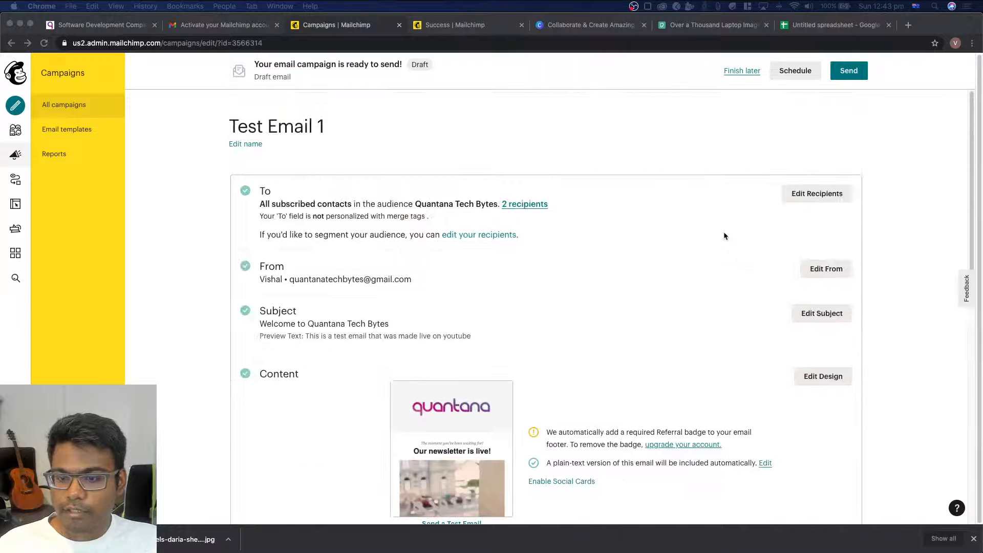
left_click(801, 113)
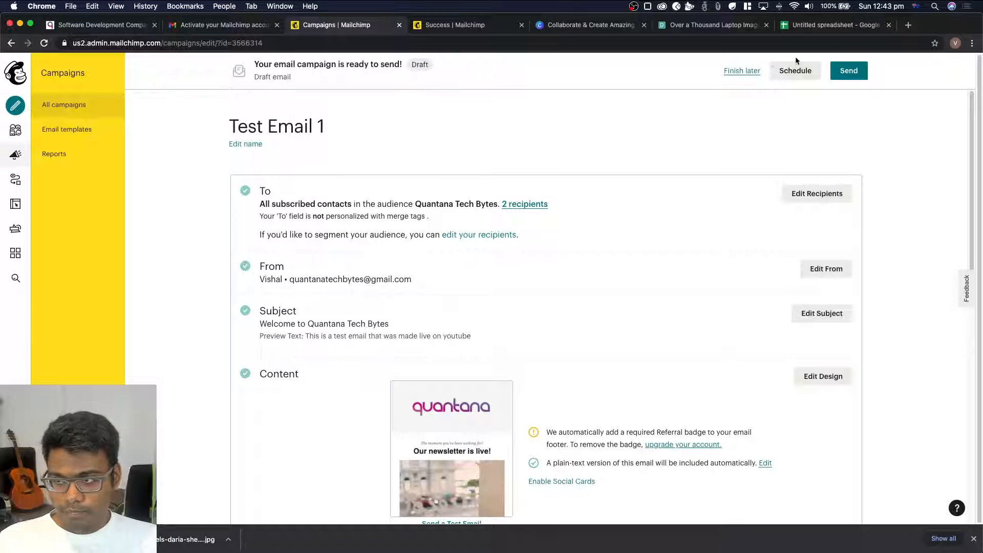
left_click(859, 74)
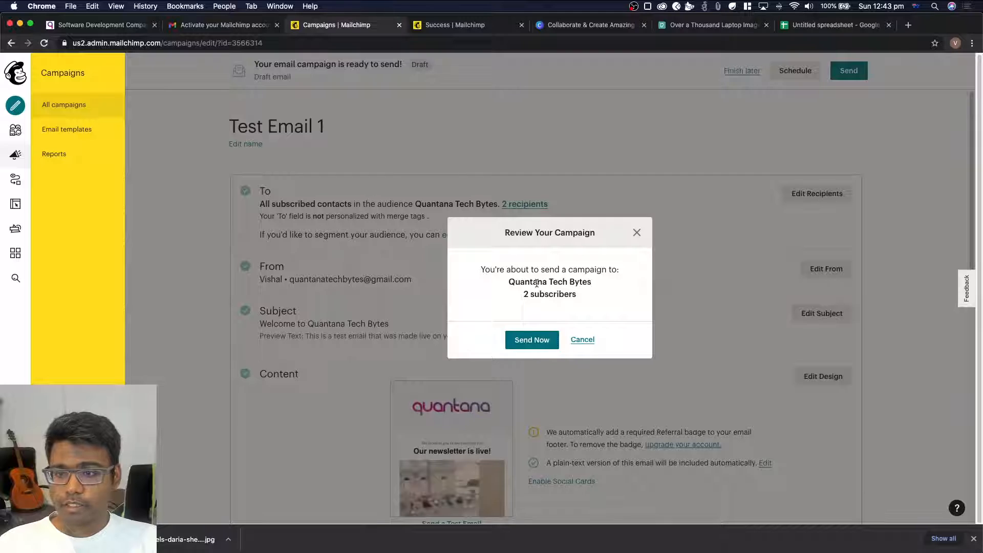
left_click(532, 340)
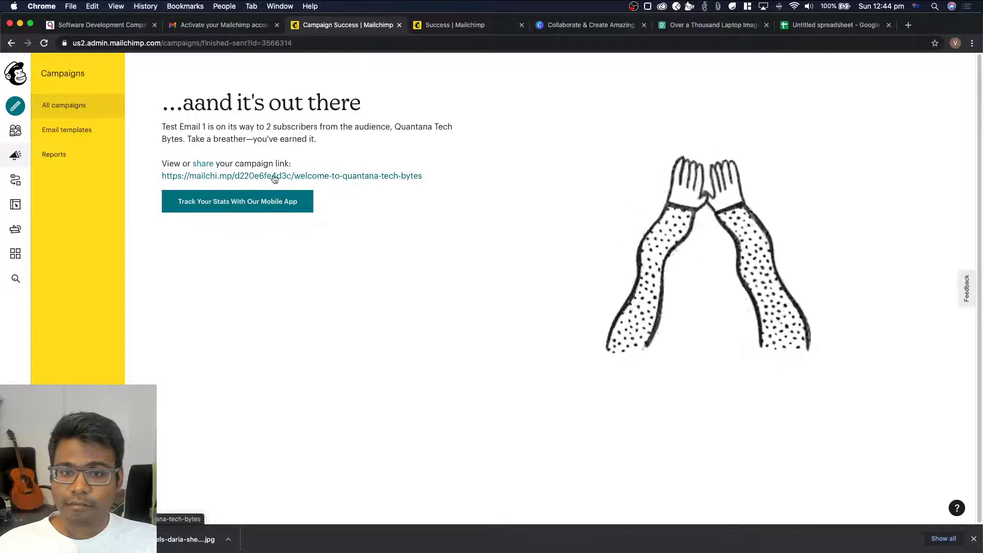
Open the sent campaign's share link in a new tab and skim through the published newsletter
right_click(302, 178)
left_click(309, 183)
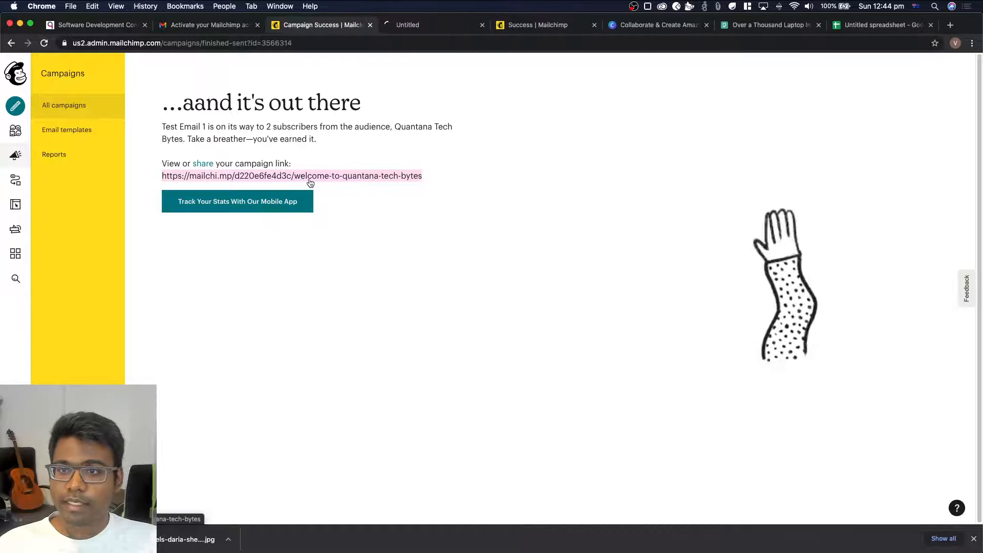
left_click(425, 24)
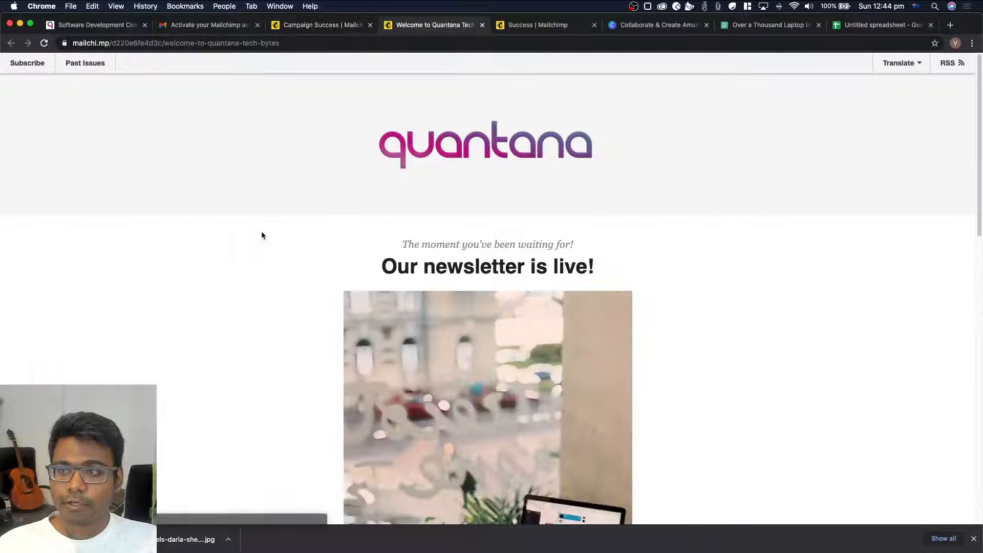
scroll(261, 234, "down", 10)
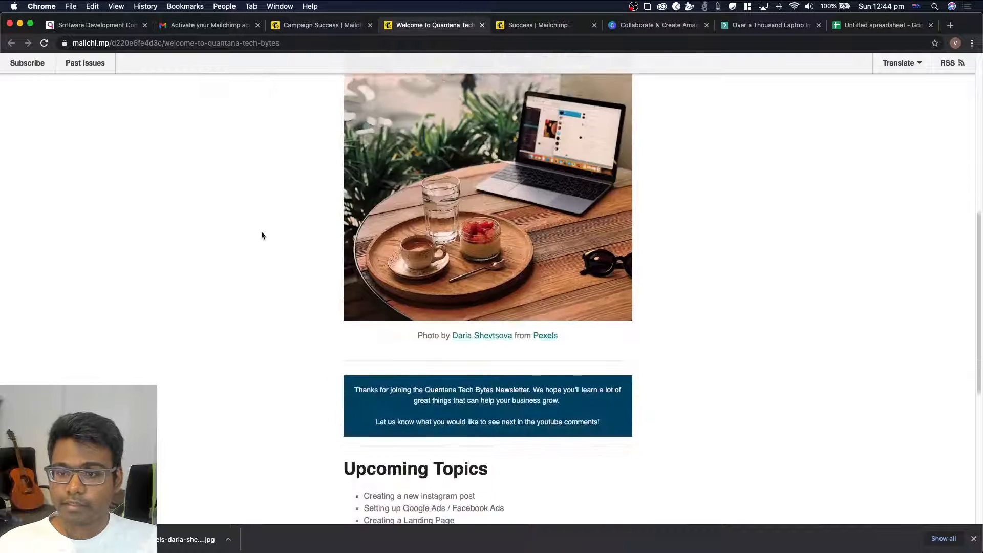
scroll(261, 234, "down", 2)
scroll(262, 234, "up", 15)
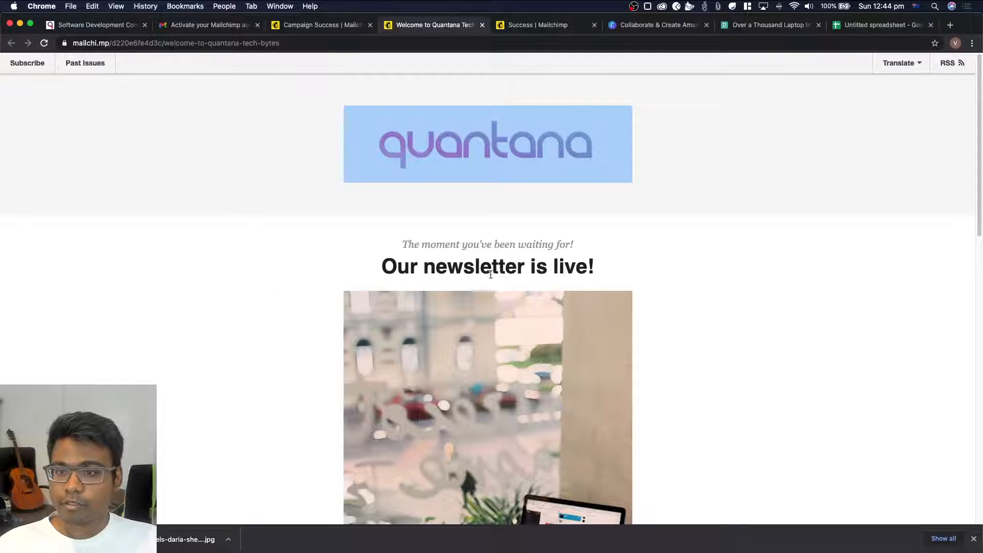
Check the newsletter's heading, photo with credit line, thank-you message and Upcoming Topics list on the published page
left_click_drag(296, 238, 670, 276)
scroll(670, 276, "down", 4)
left_click(423, 270)
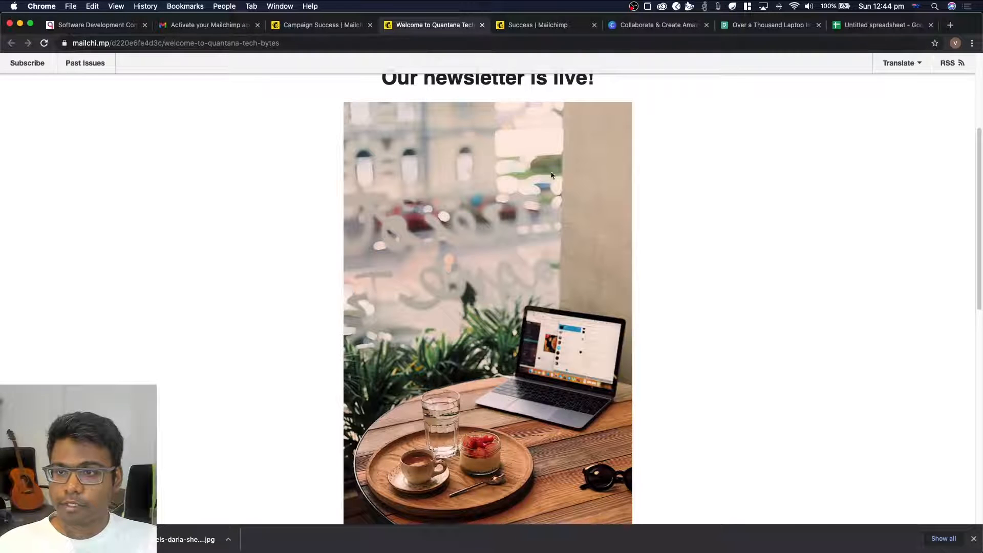
scroll(551, 175, "down", 3)
left_click_drag(594, 410, 341, 389)
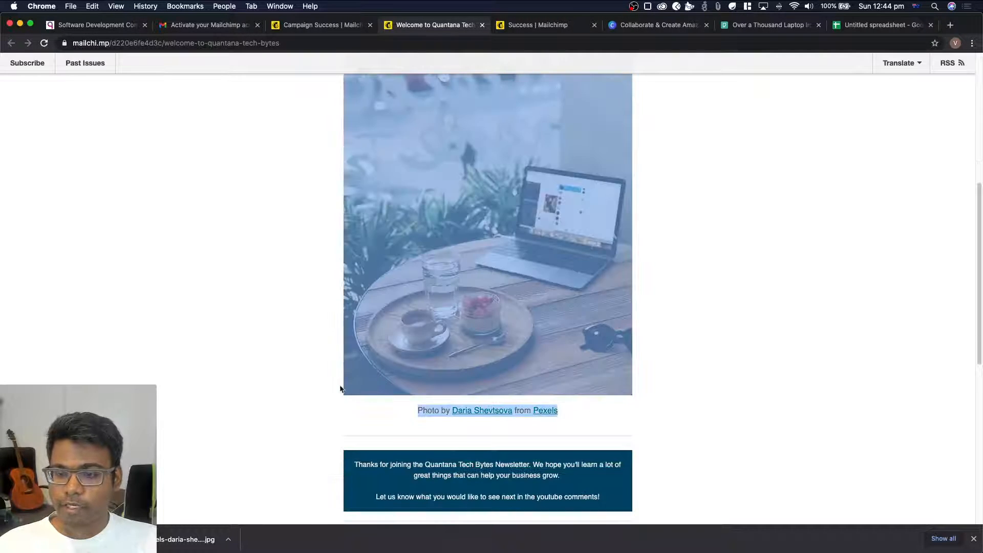
left_click(705, 326)
scroll(705, 325, "down", 3)
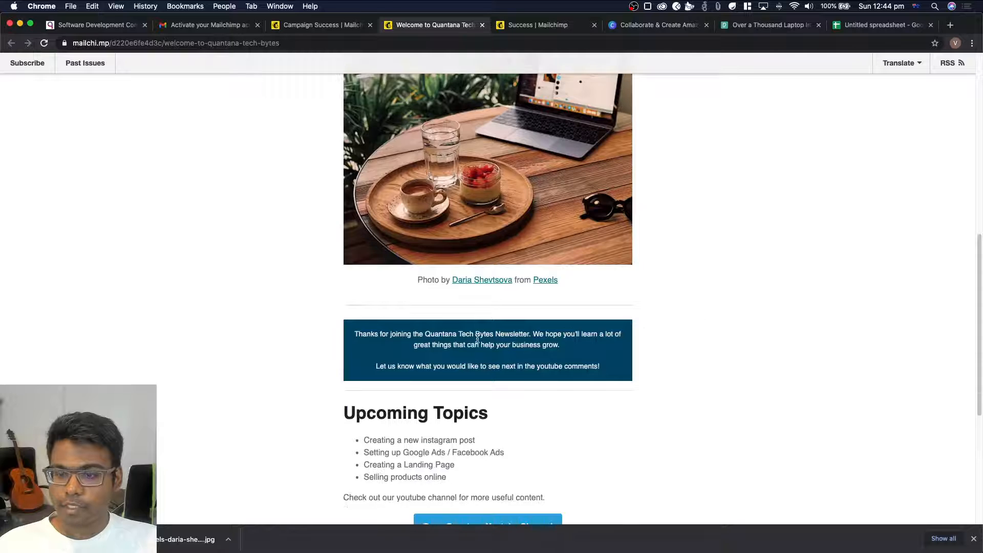
left_click_drag(353, 335, 632, 367)
left_click(603, 342)
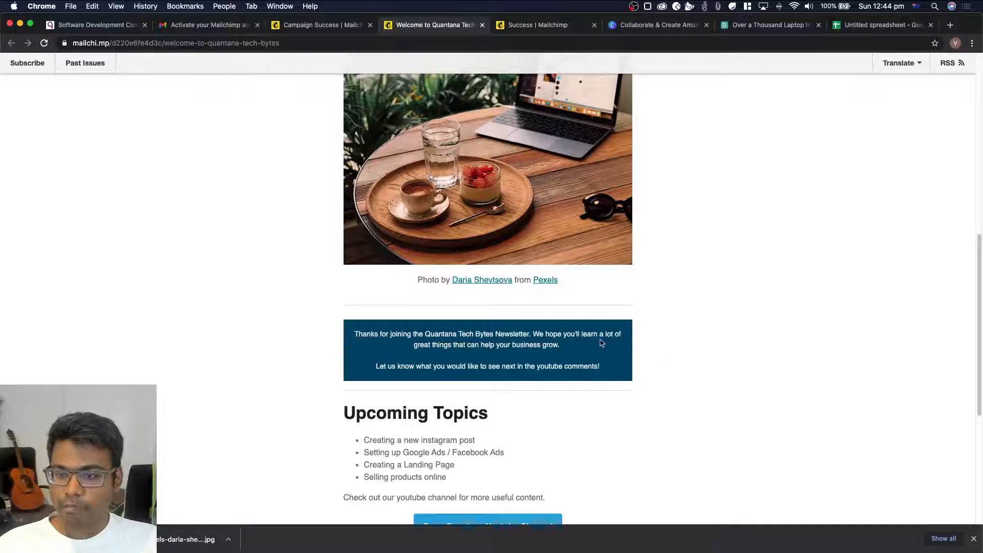
scroll(624, 343, "down", 1)
scroll(624, 343, "down", 2)
left_click_drag(344, 324, 595, 392)
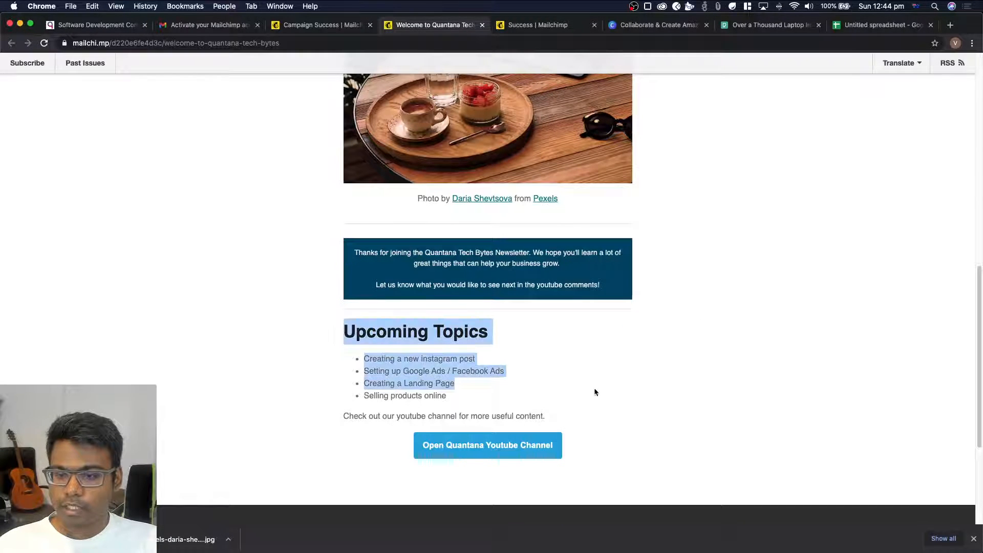
left_click(757, 406)
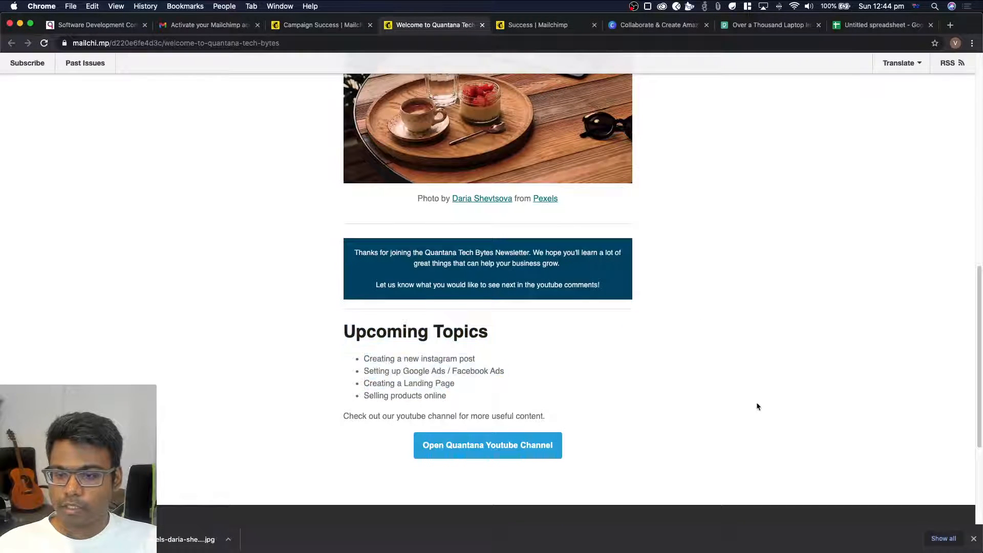
Test the newsletter's Open Quantana Youtube Channel link and close the channel page again
left_click(501, 447)
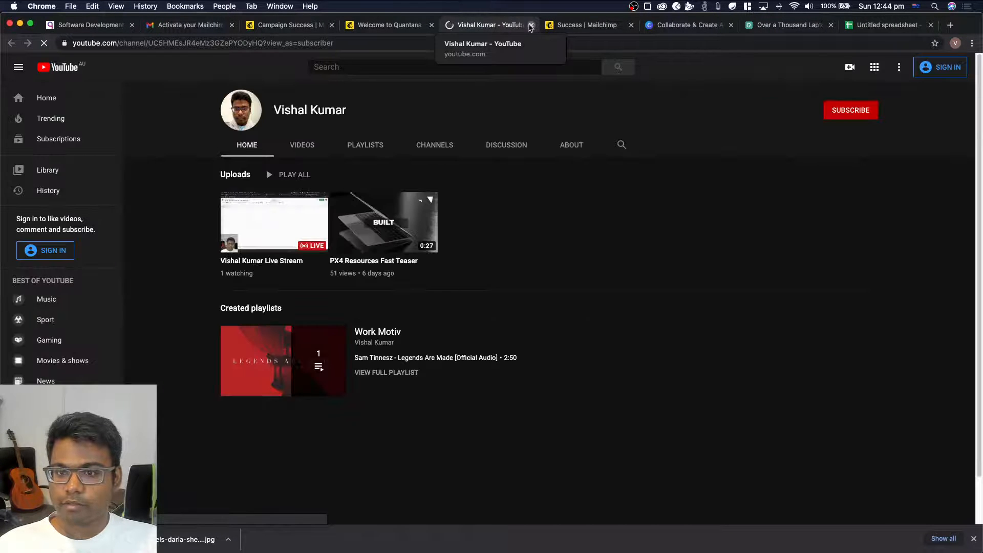
left_click(531, 25)
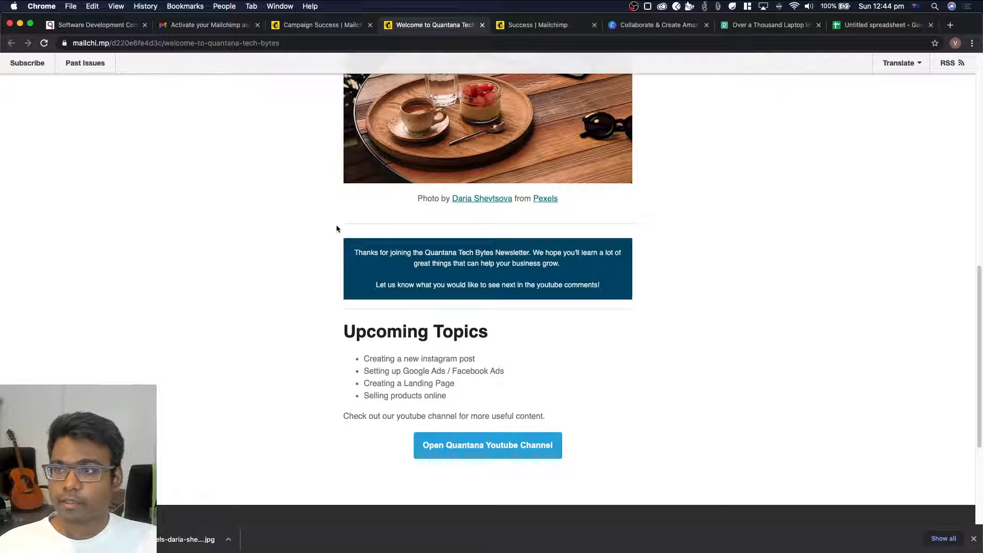
Skim through the published newsletter once more, then return to Mailchimp and view Test Email 1 in the campaign list
scroll(190, 169, "down", 5)
scroll(189, 165, "up", 20)
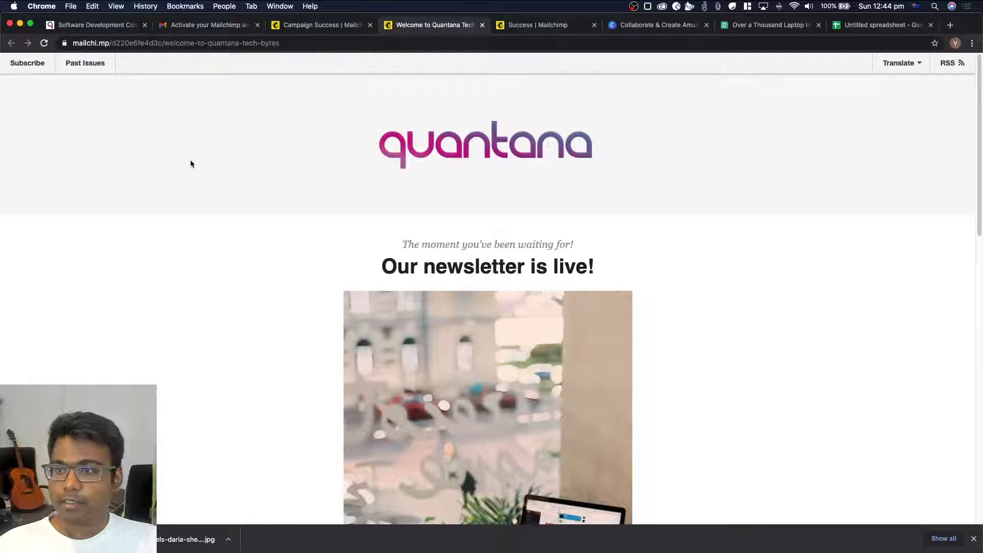
left_click(310, 31)
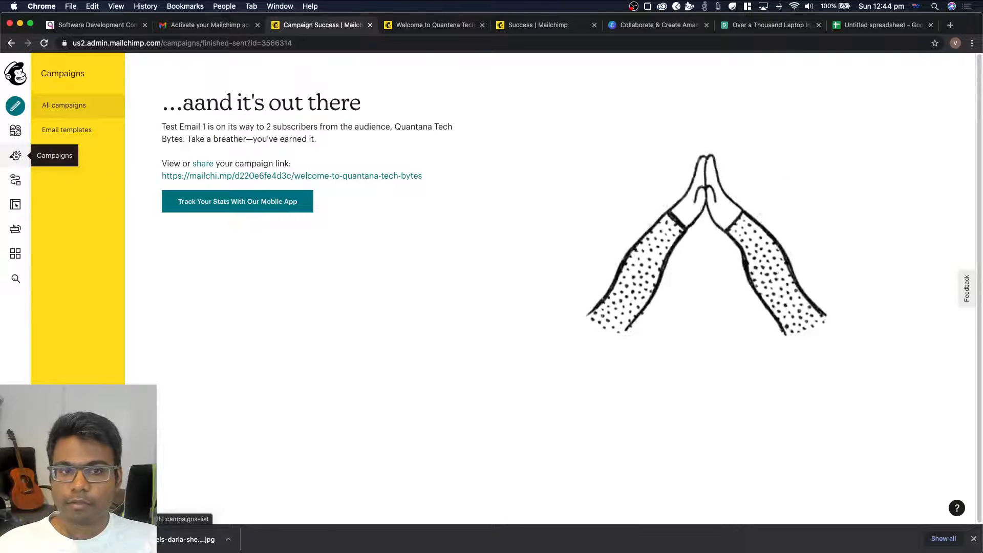
left_click(15, 155)
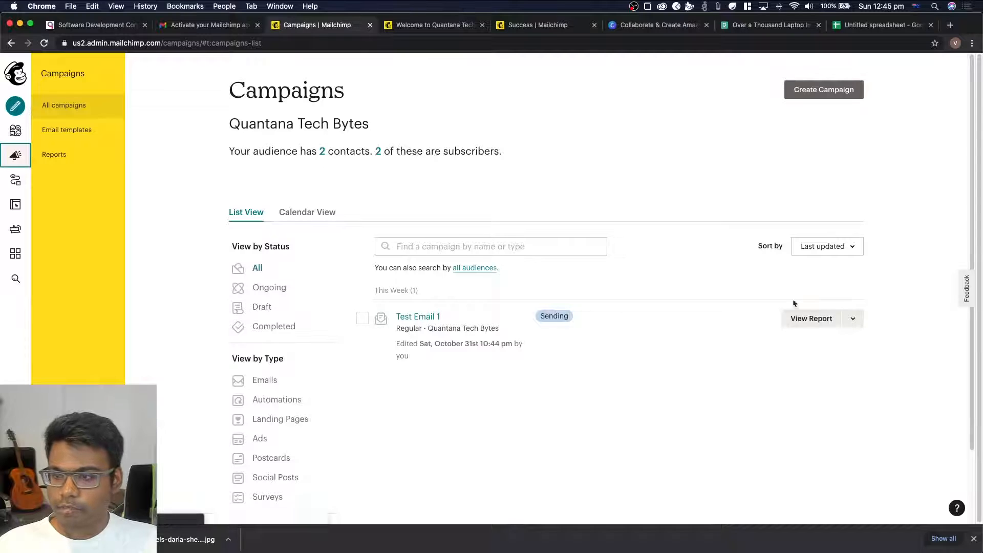
left_click(854, 320)
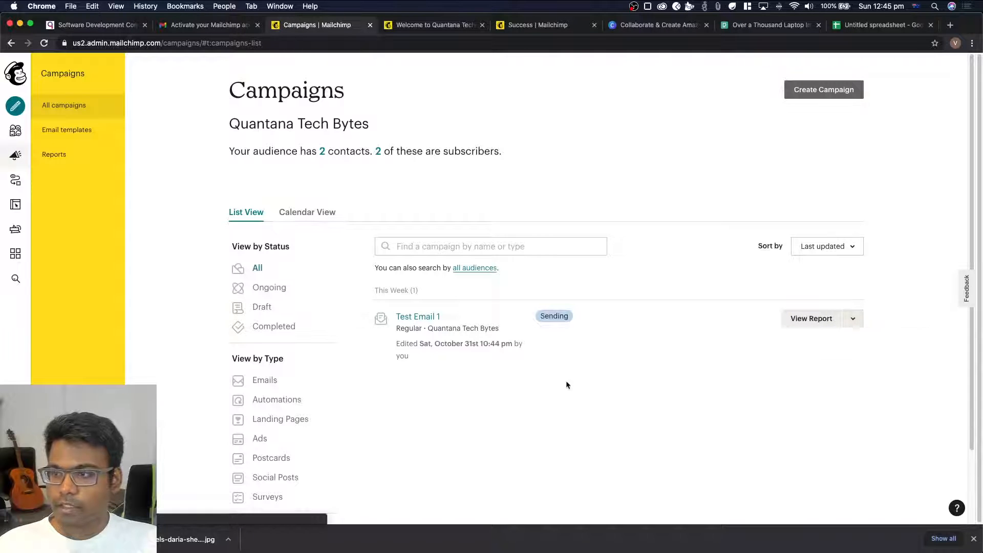
Create a regular email campaign named Test 2 with Design and start designing its content
left_click(808, 87)
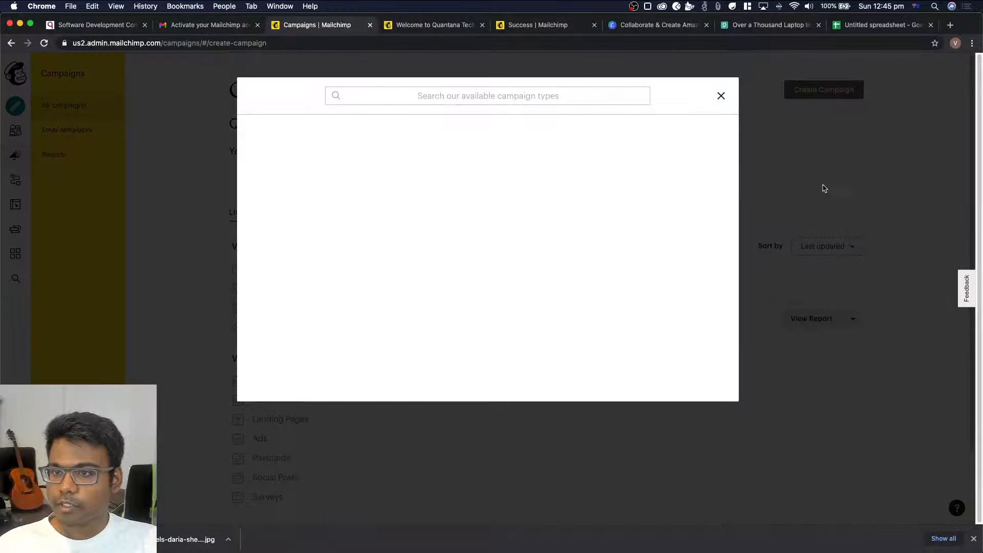
left_click(313, 141)
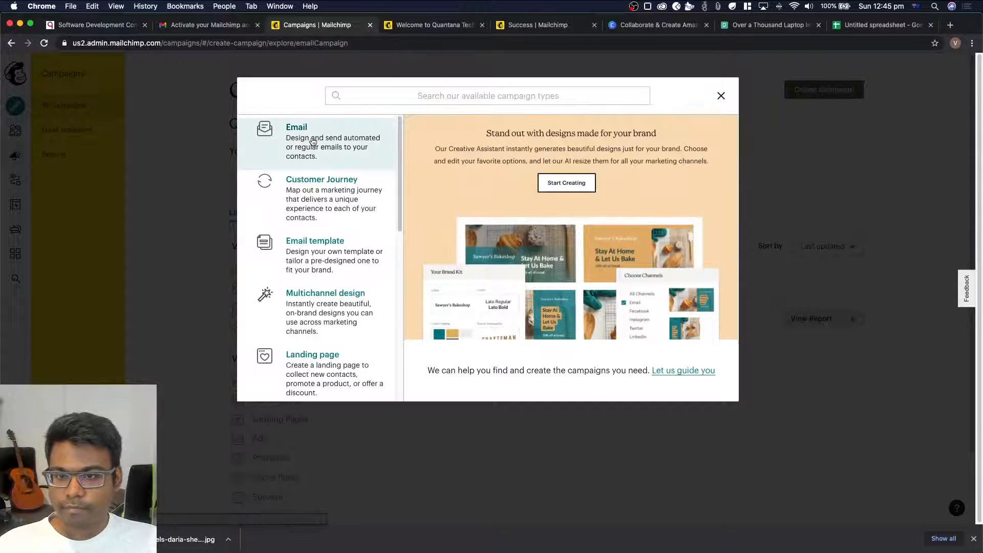
left_click(385, 275)
type("Tes")
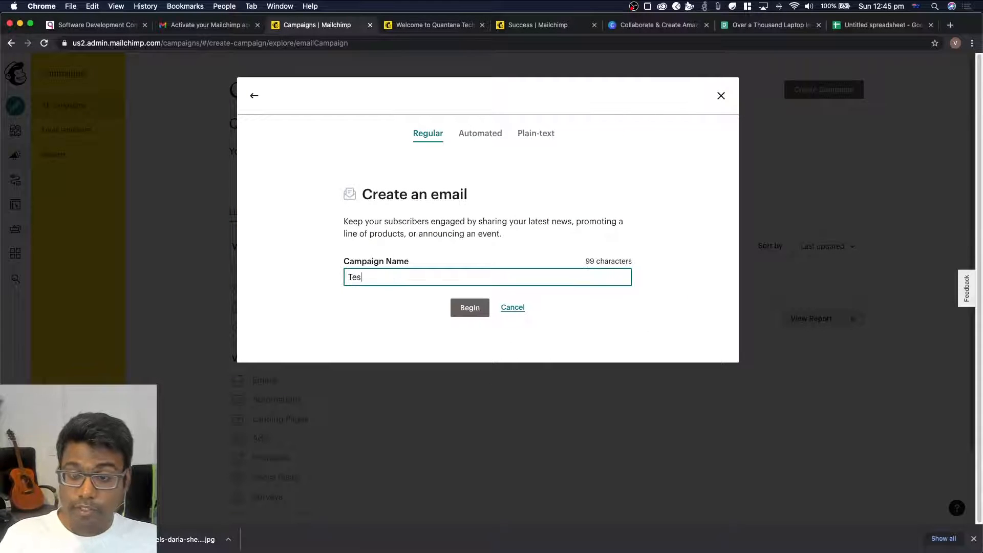
type("t 2 with Design")
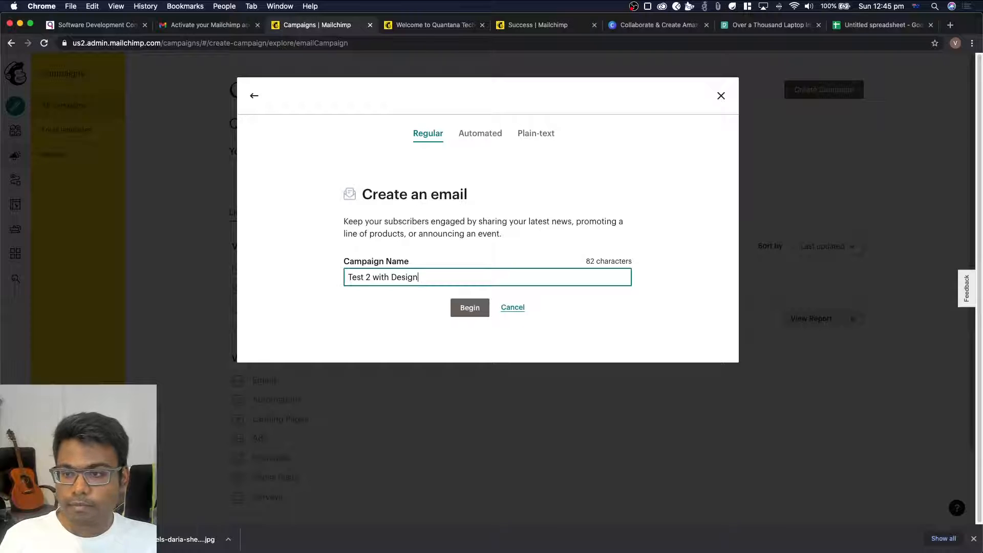
left_click(468, 308)
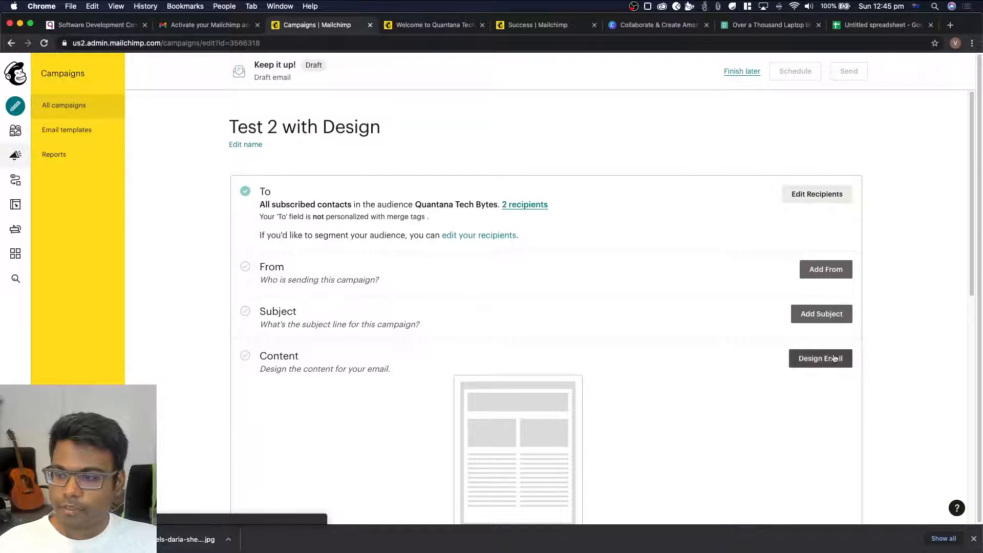
left_click(822, 358)
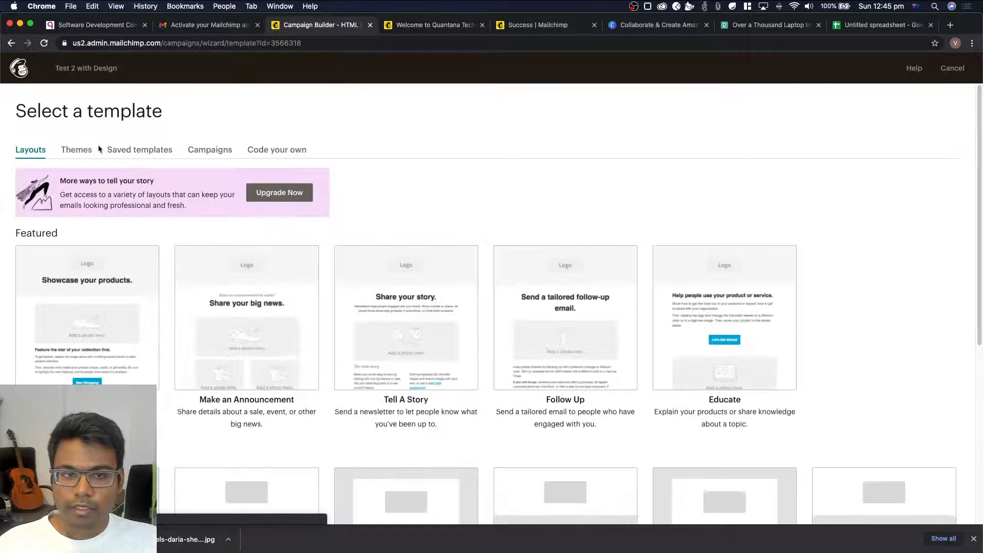
Browse the Featured, E-commerce and Events themes available as email templates
left_click(82, 150)
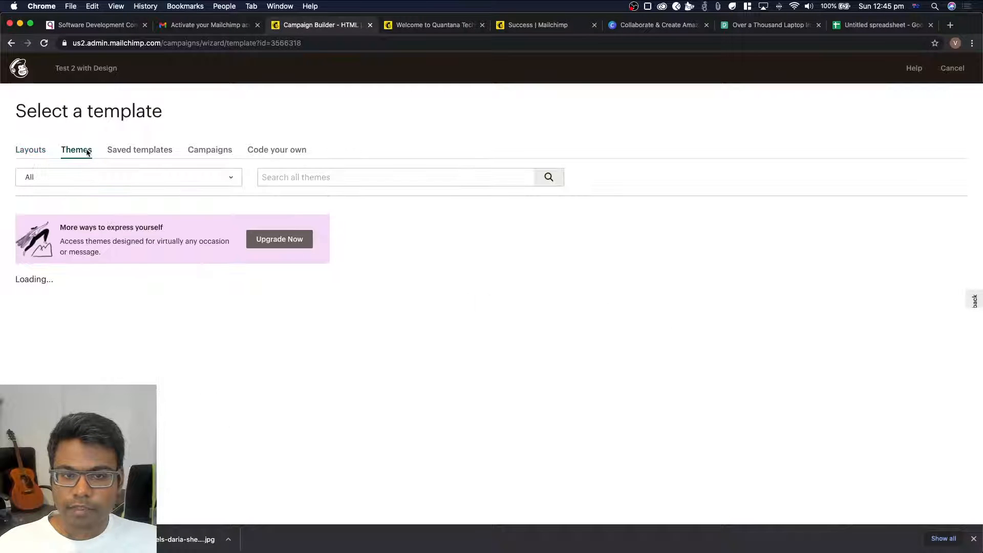
scroll(154, 256, "down", 3)
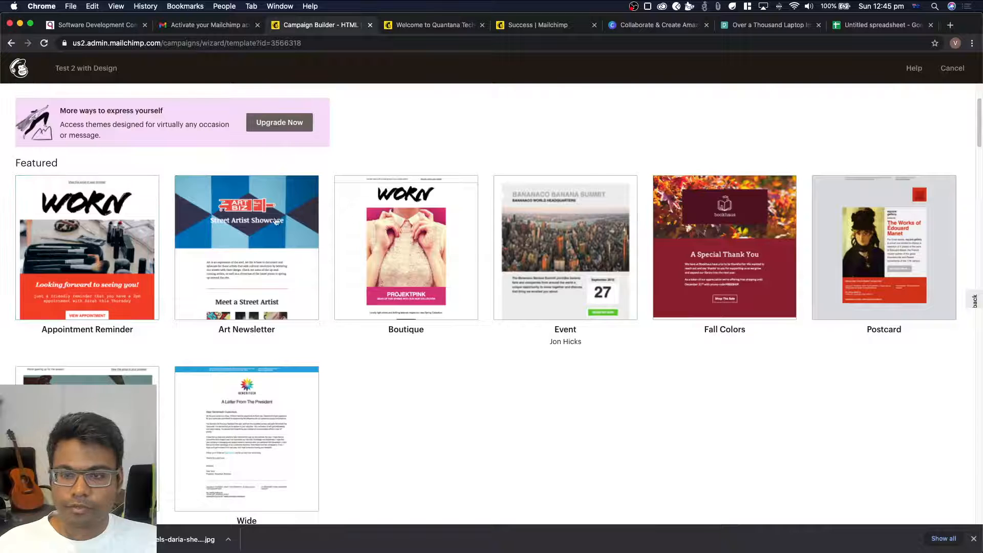
scroll(553, 241, "down", 2)
scroll(552, 236, "down", 6)
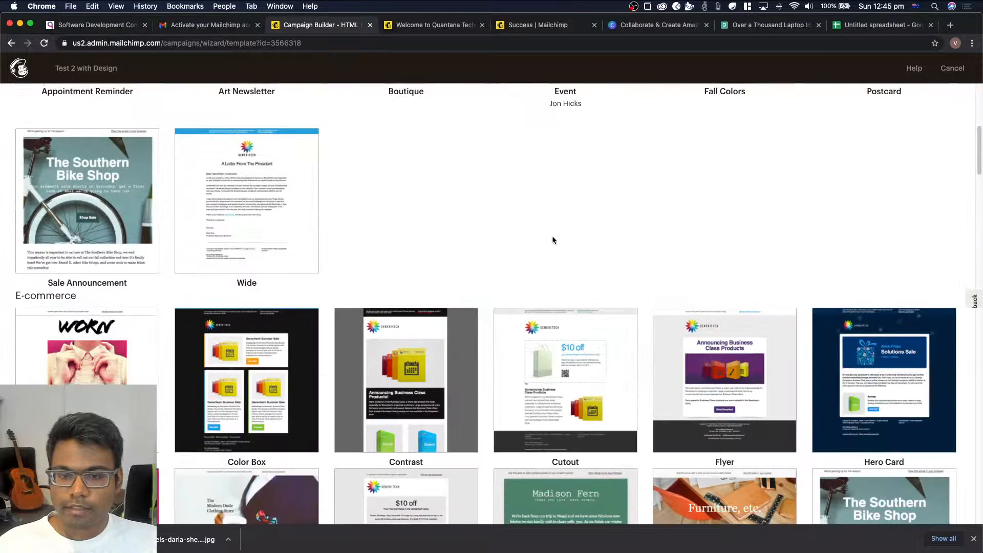
scroll(93, 285, "down", 2)
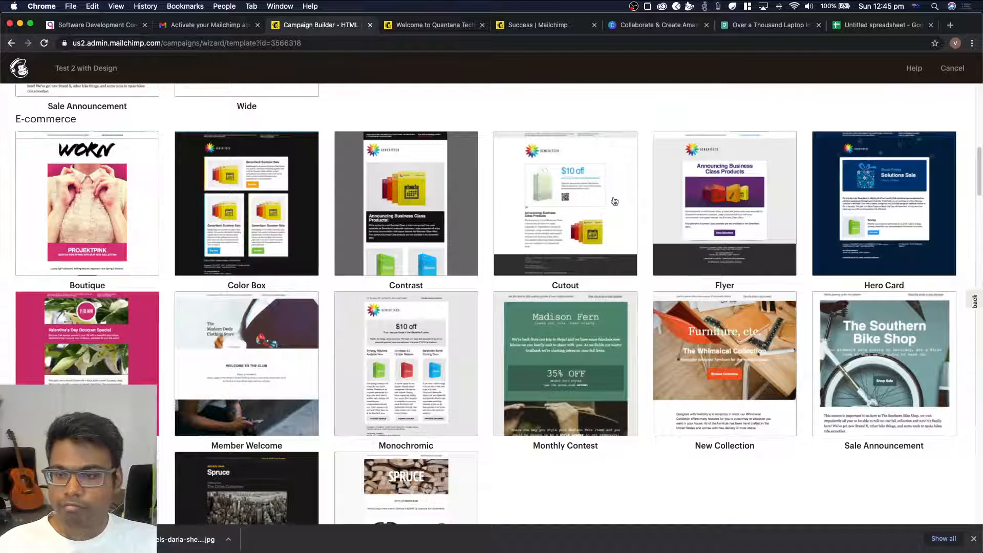
scroll(327, 338, "down", 6)
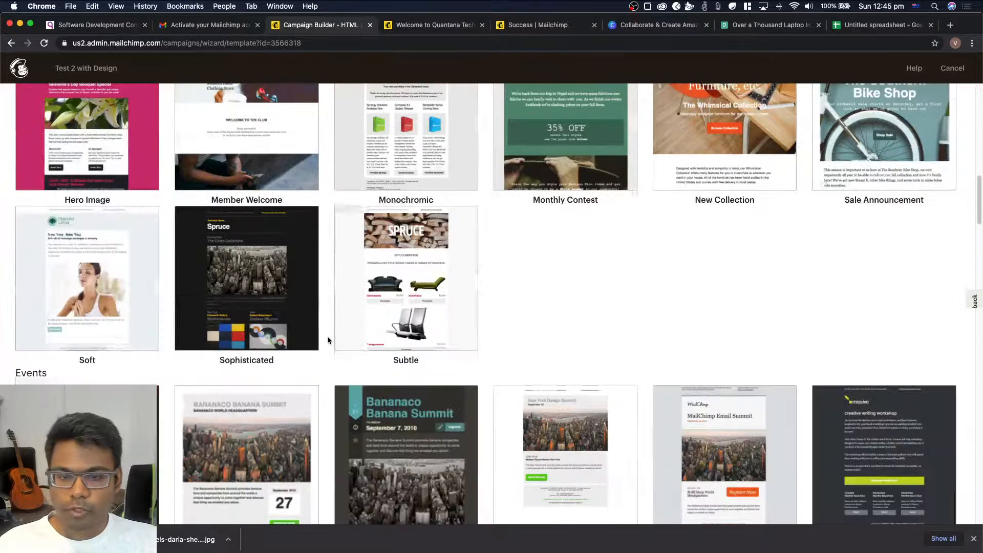
scroll(328, 340, "down", 4)
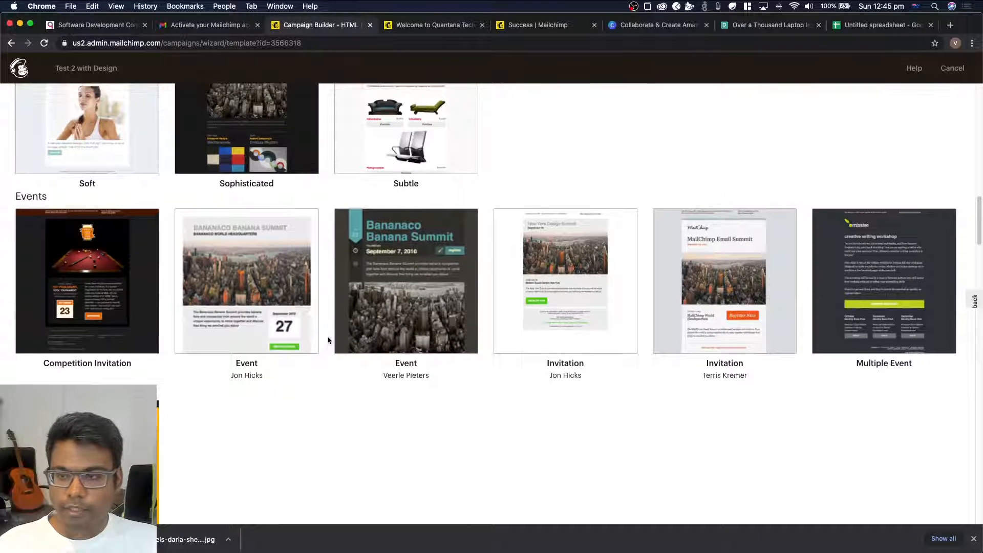
scroll(328, 340, "up", 15)
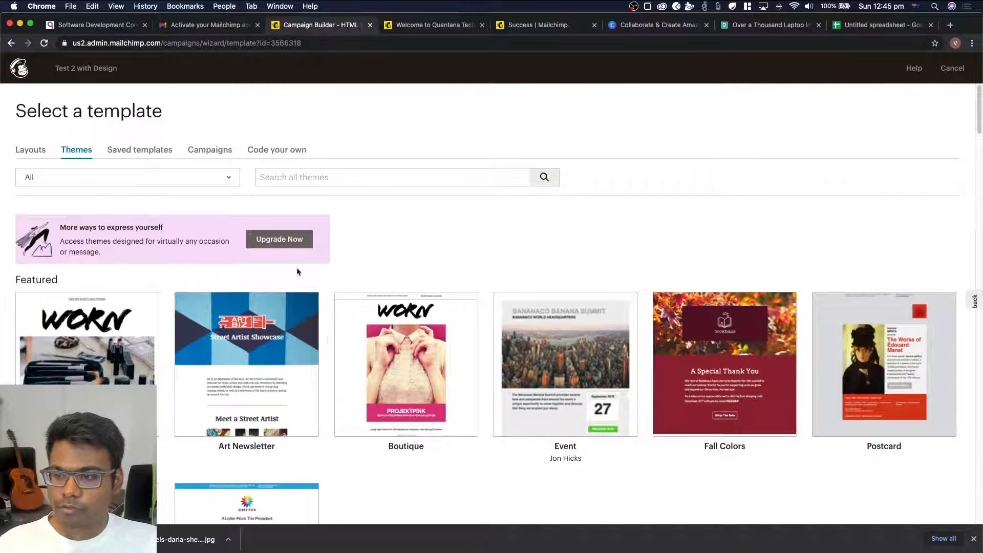
Choose the first single-column layout in the Basic group as the email's template
left_click(30, 150)
scroll(111, 323, "down", 3)
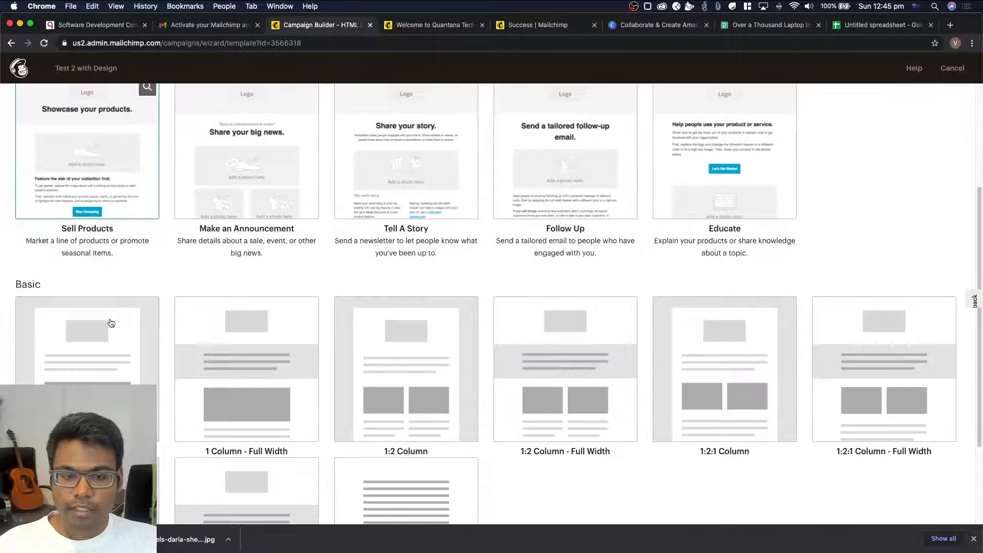
scroll(110, 322, "down", 1)
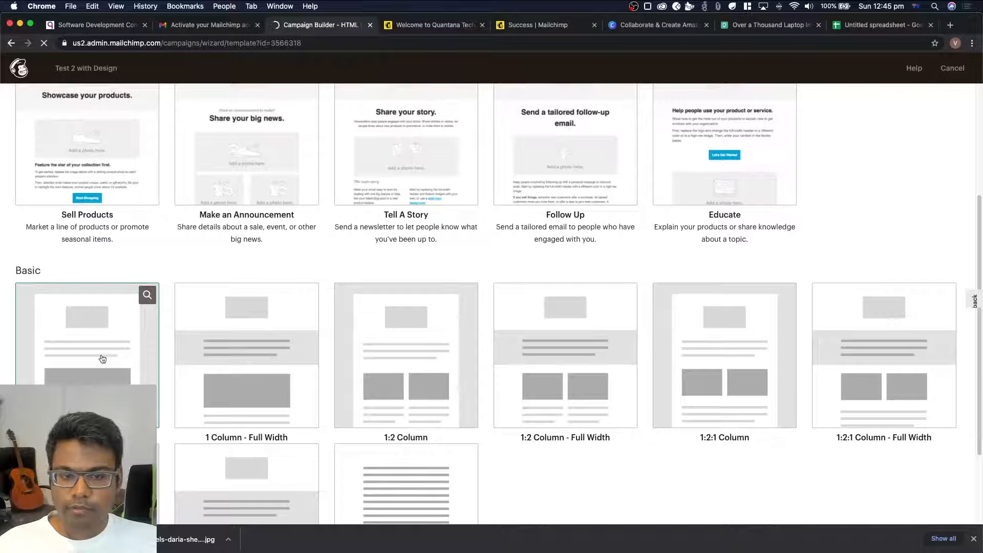
left_click(81, 337)
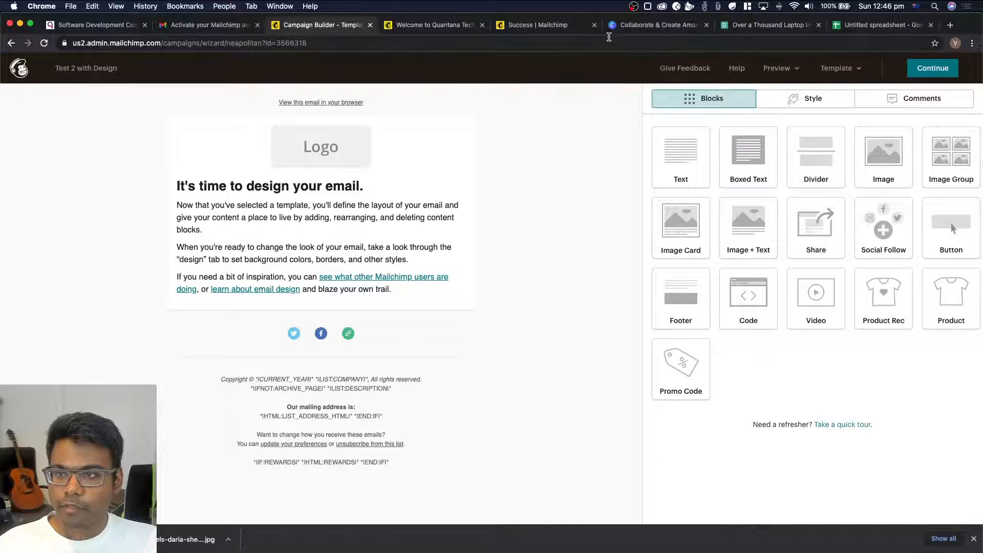
Switch to Canva and sign up for a free account with the existing Google account
left_click(647, 27)
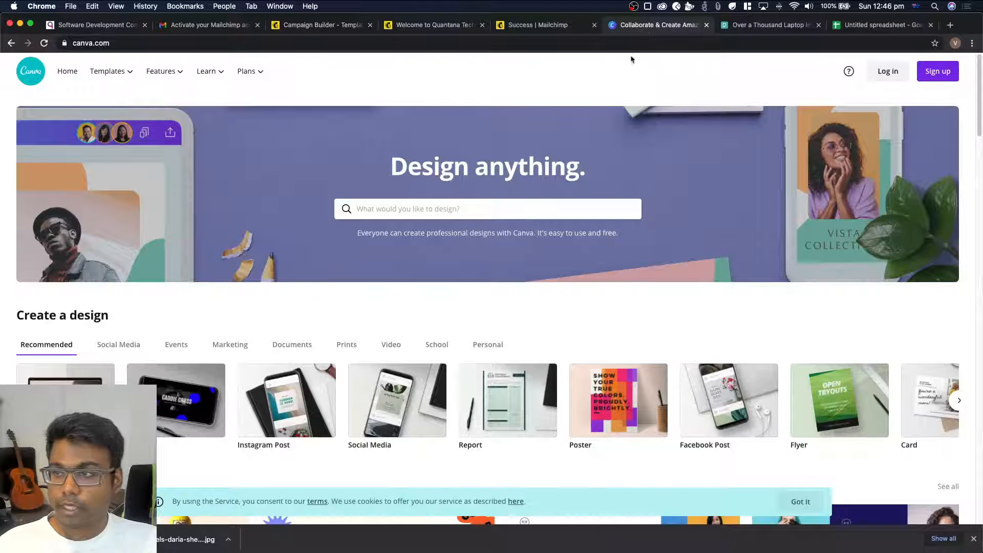
left_click(948, 73)
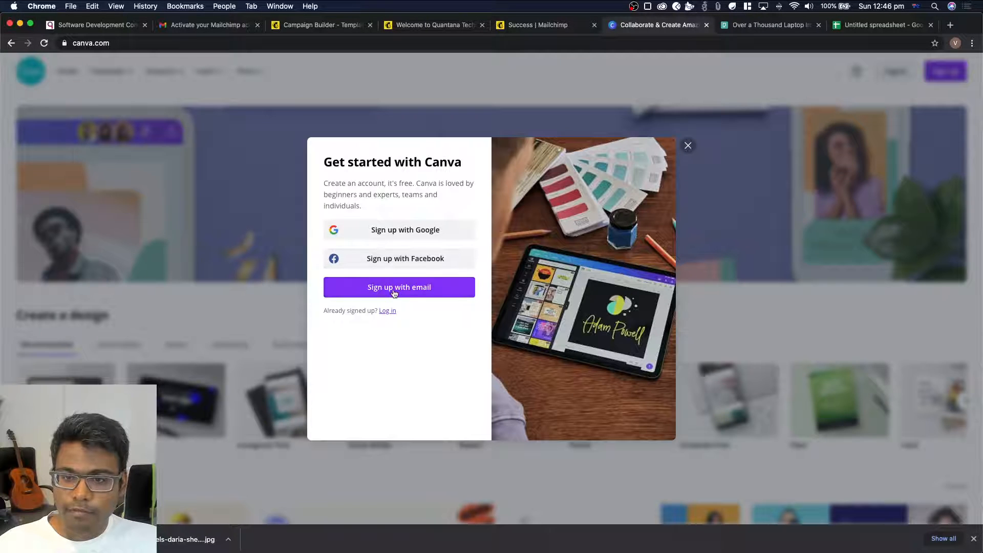
left_click(410, 229)
left_click_drag(128, 21, 625, 146)
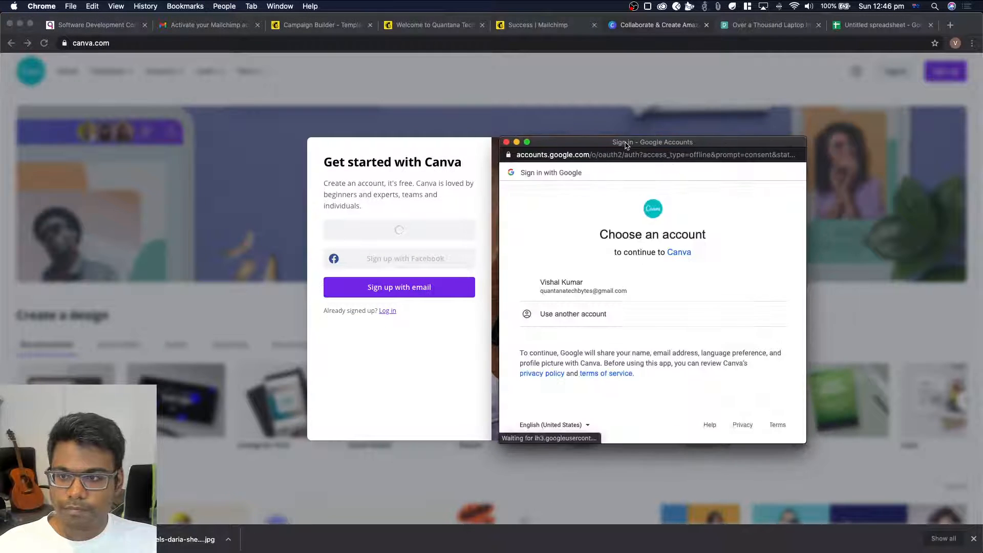
left_click(609, 286)
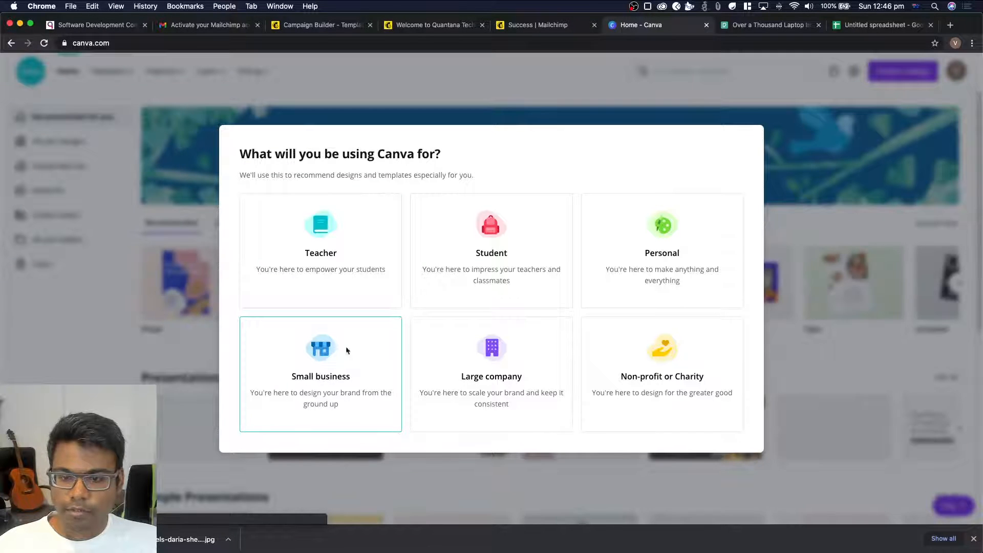
Complete the Canva onboarding as a Small business with a team name, declining the Pro trial and team invitations
left_click(298, 352)
left_click(285, 215)
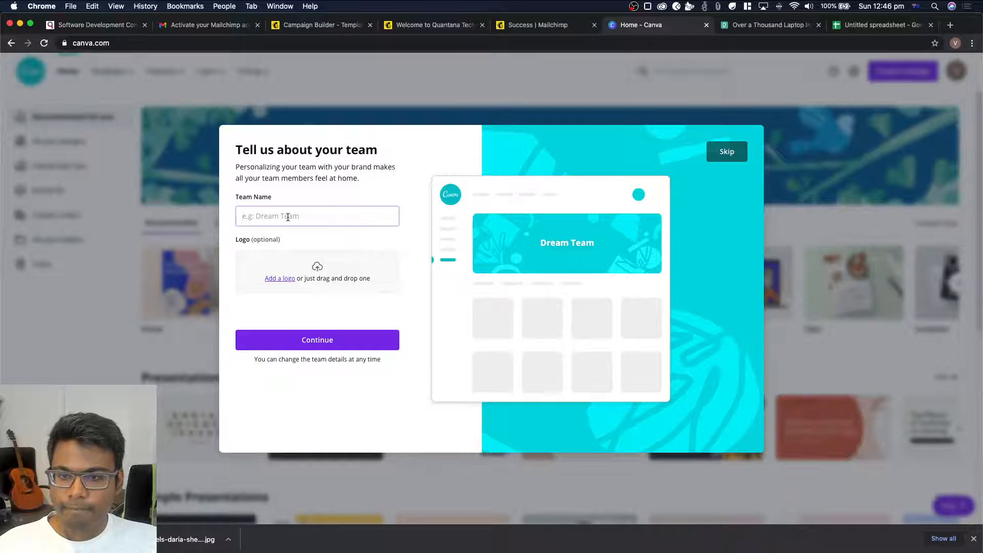
type("E")
key("BackSpace")
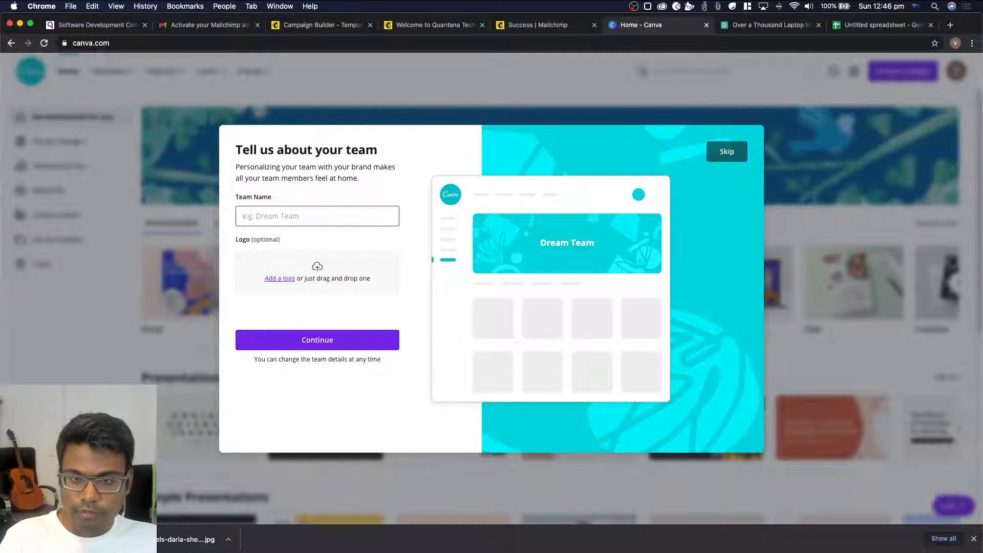
type("Vis")
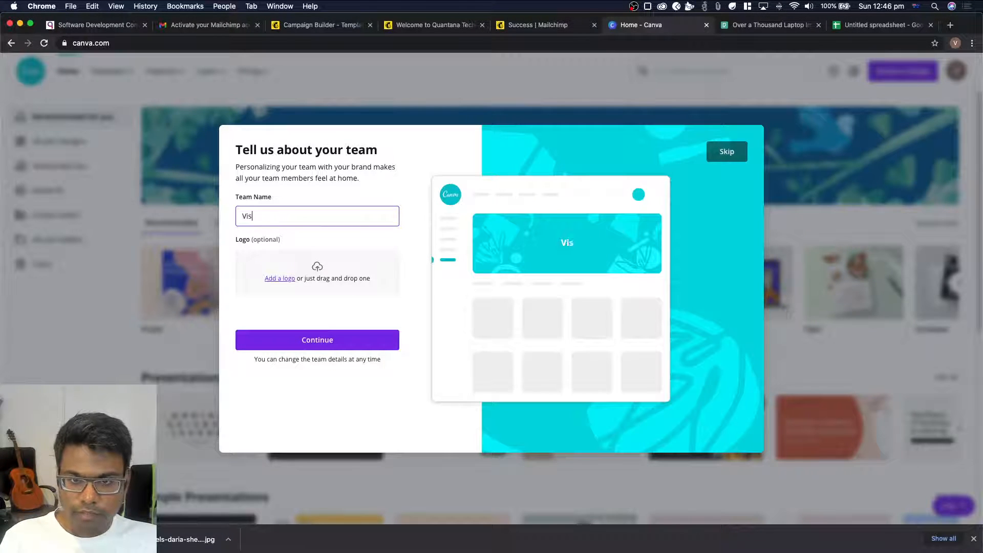
type("hal")
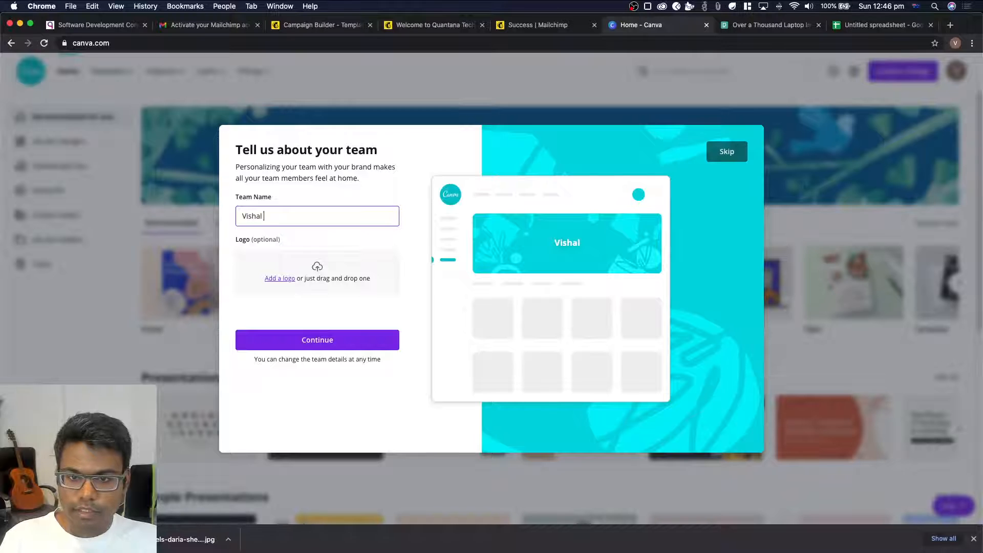
left_click(306, 344)
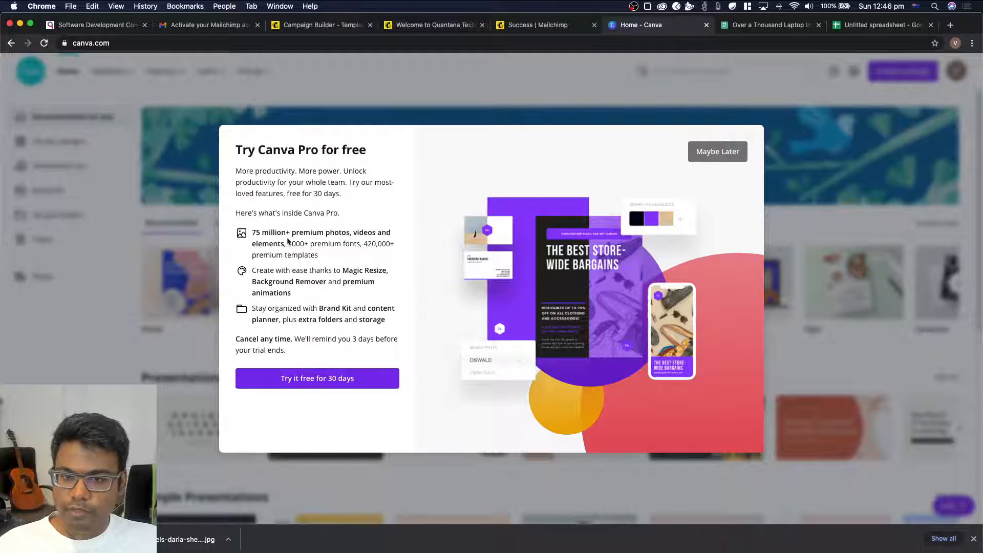
left_click(722, 157)
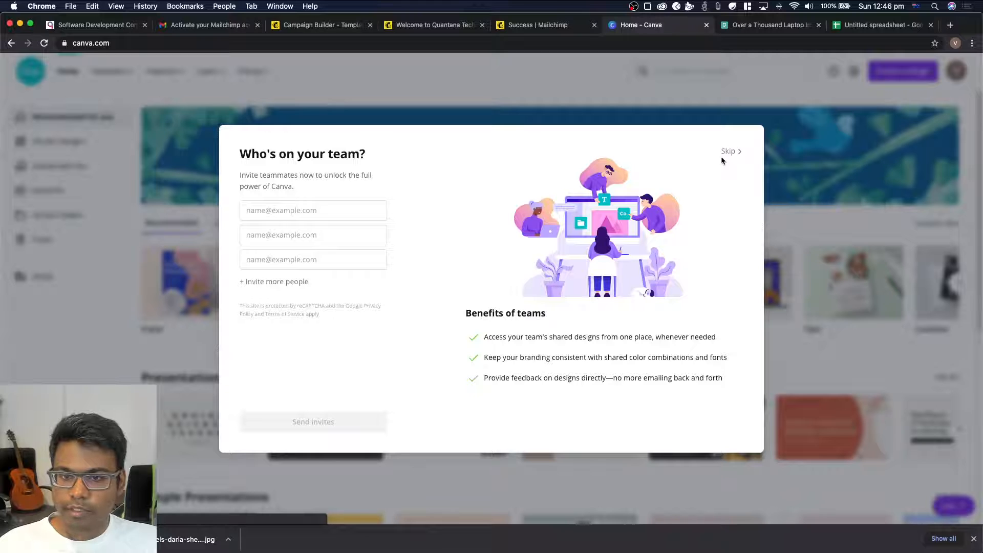
left_click(729, 152)
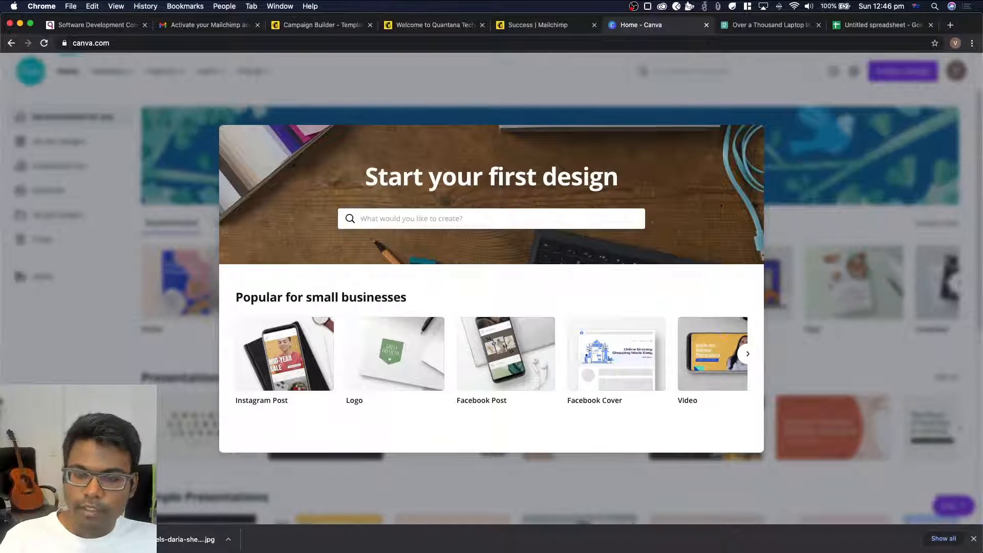
Start an Email Newsletter design and apply both pages of the Whit and Black Minimalist Tropical Email Newsletter template
type("email")
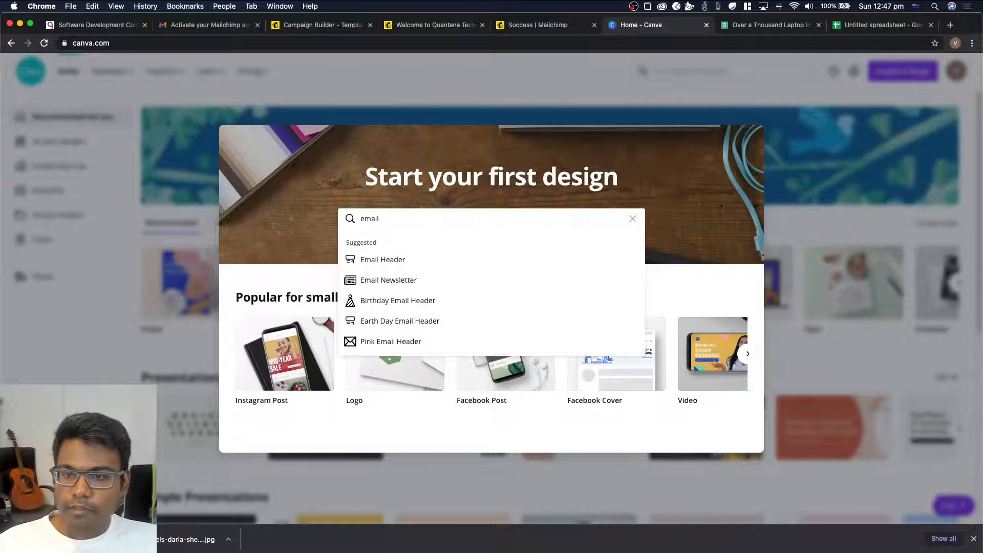
left_click(388, 282)
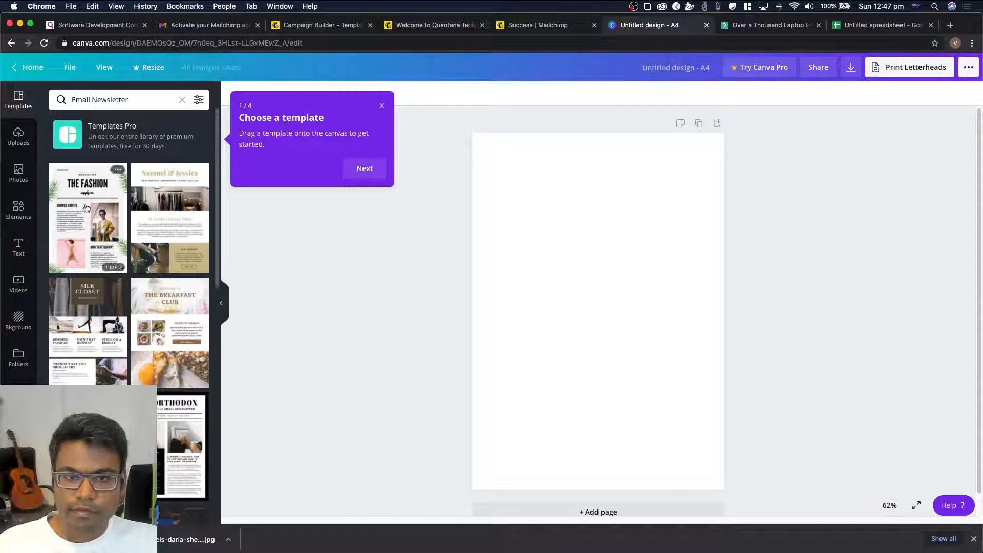
scroll(86, 207, "down", 1)
scroll(86, 207, "up", 1)
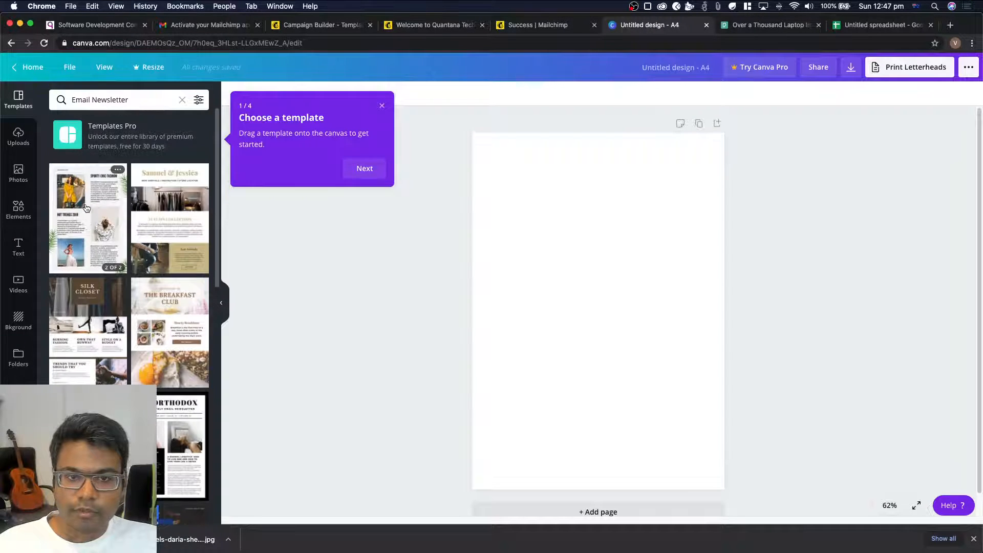
left_click(100, 227)
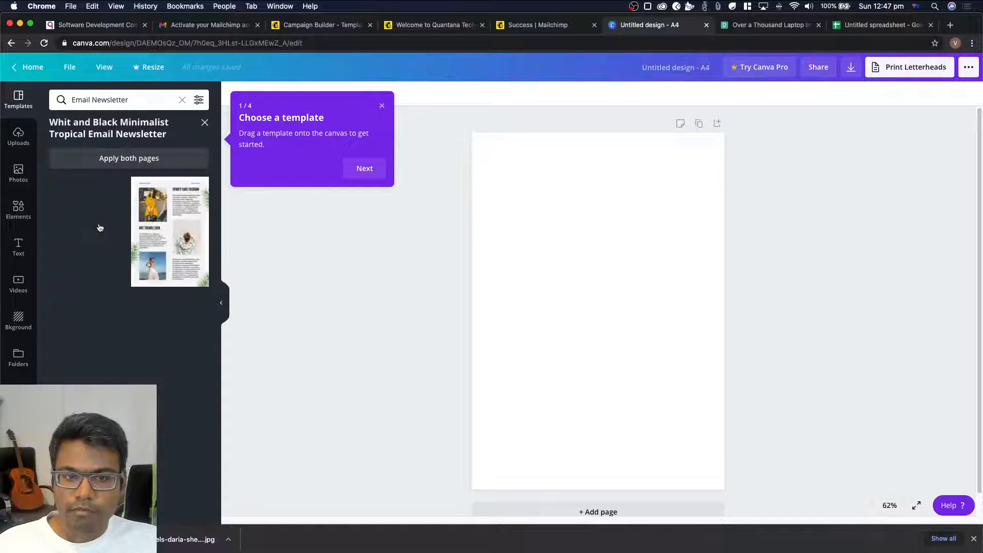
left_click(131, 161)
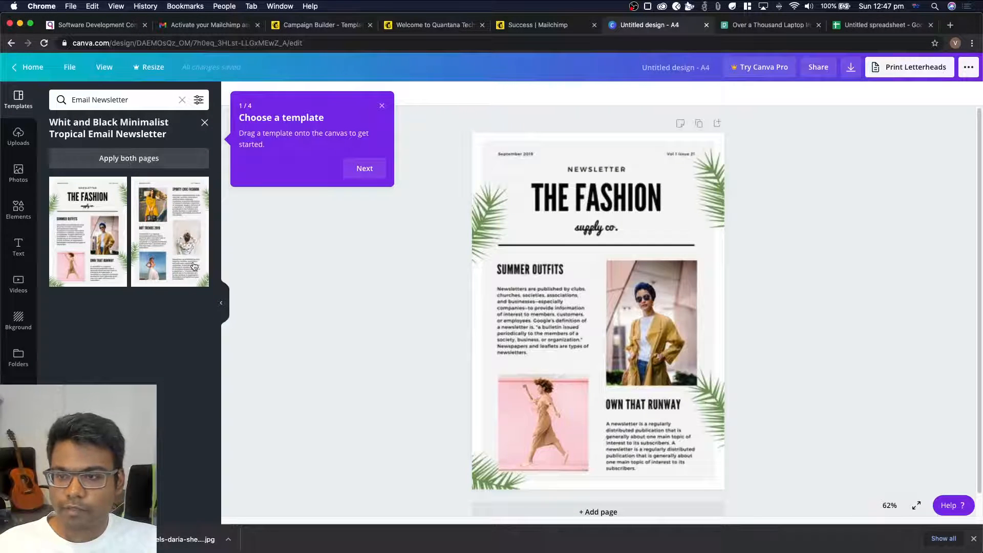
left_click(143, 161)
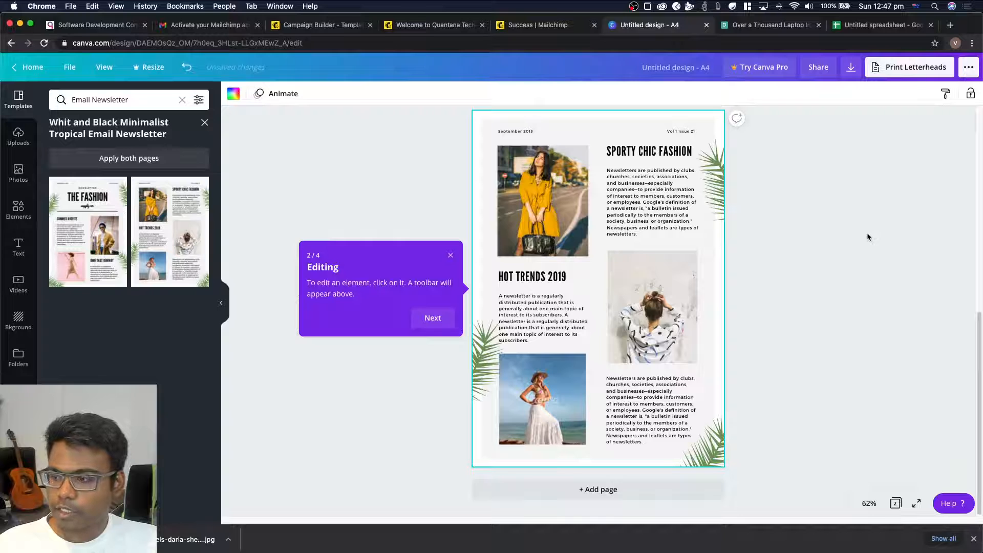
left_click_drag(979, 326, 976, 101)
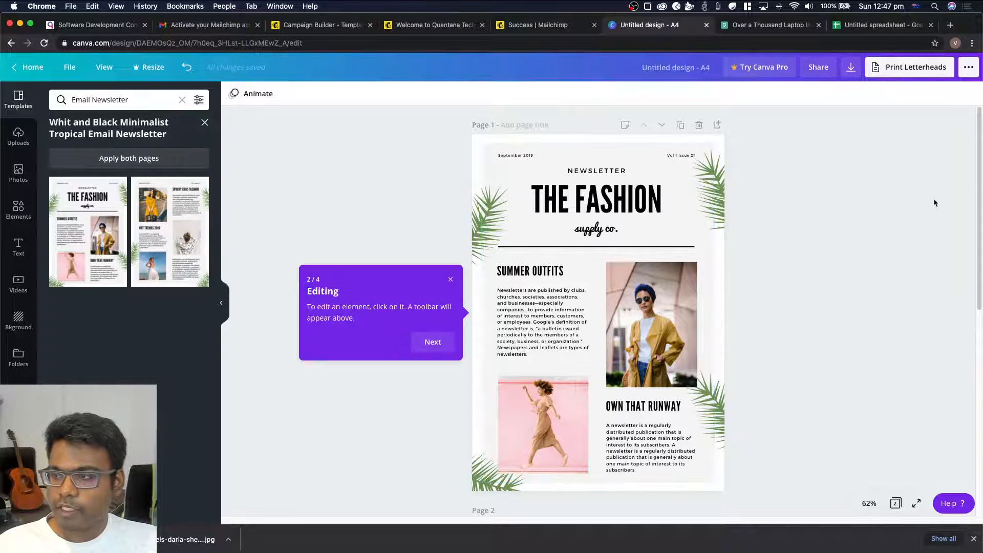
scroll(978, 180, "down", 8)
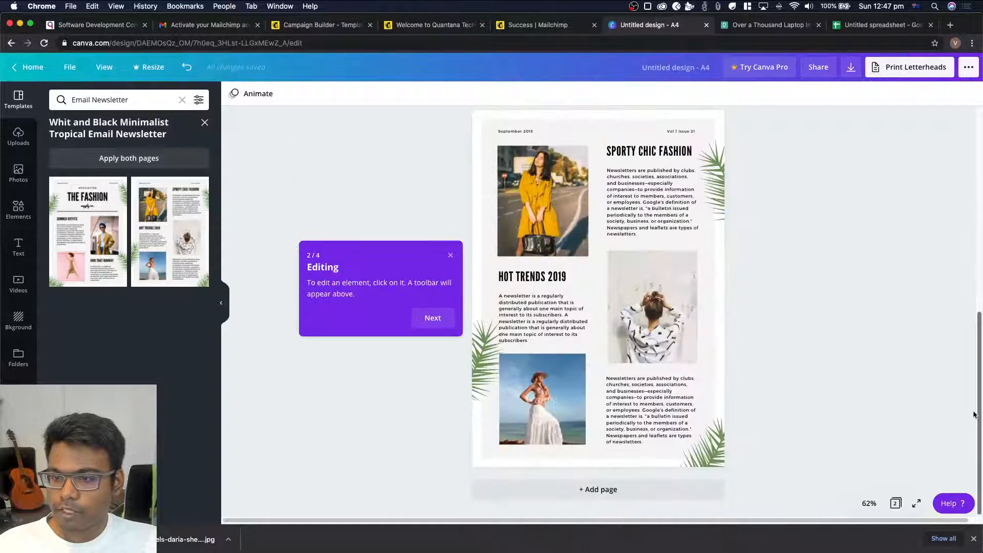
scroll(962, 181, "up", 7)
scroll(953, 182, "up", 2)
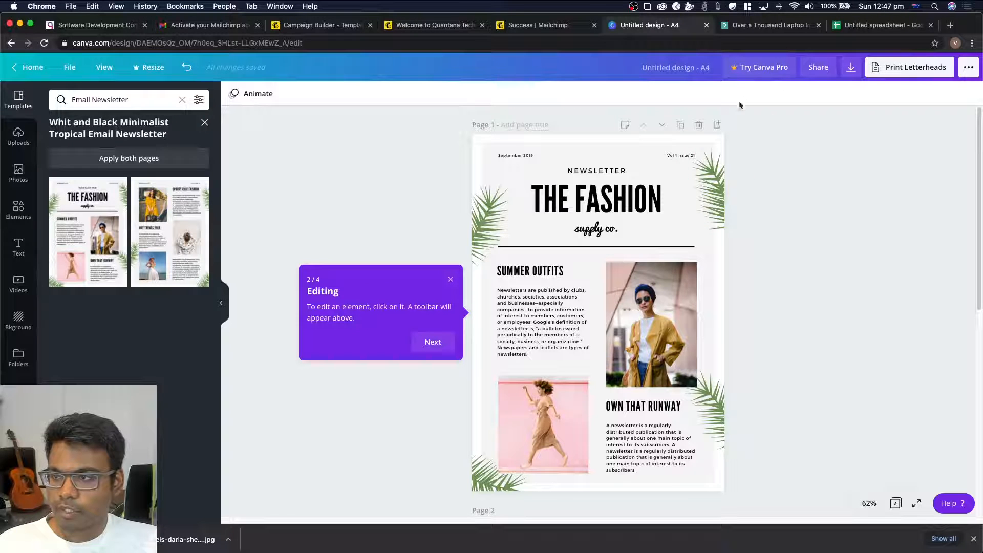
Examine the PNG download settings, the page selection and the licence options for the premium image
left_click(850, 72)
left_click(919, 141)
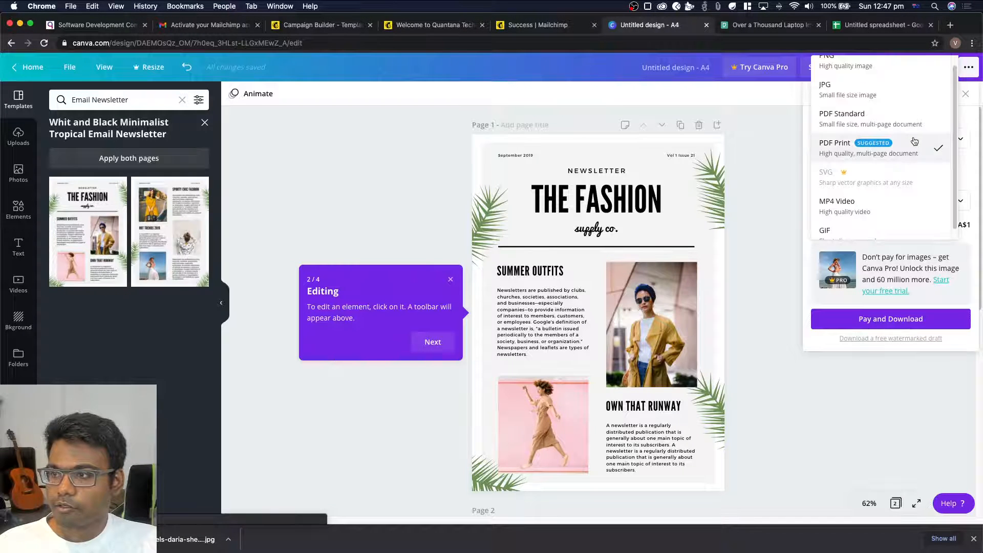
scroll(889, 73, "up", 1)
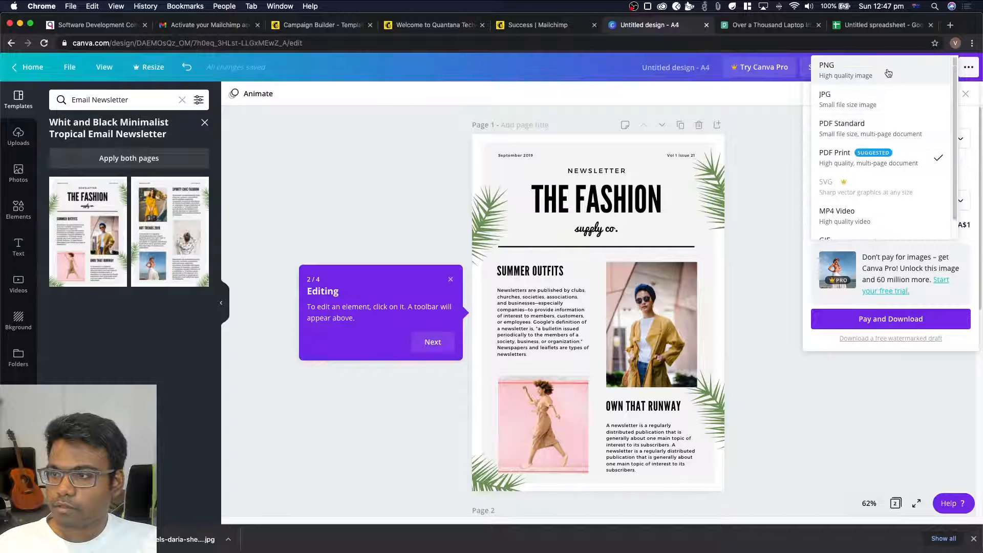
left_click(888, 74)
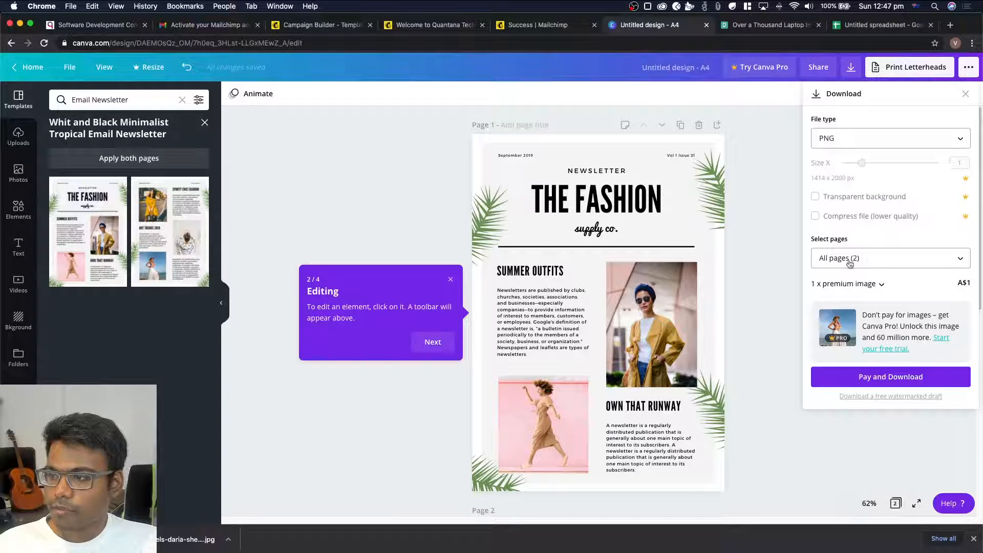
left_click(915, 257)
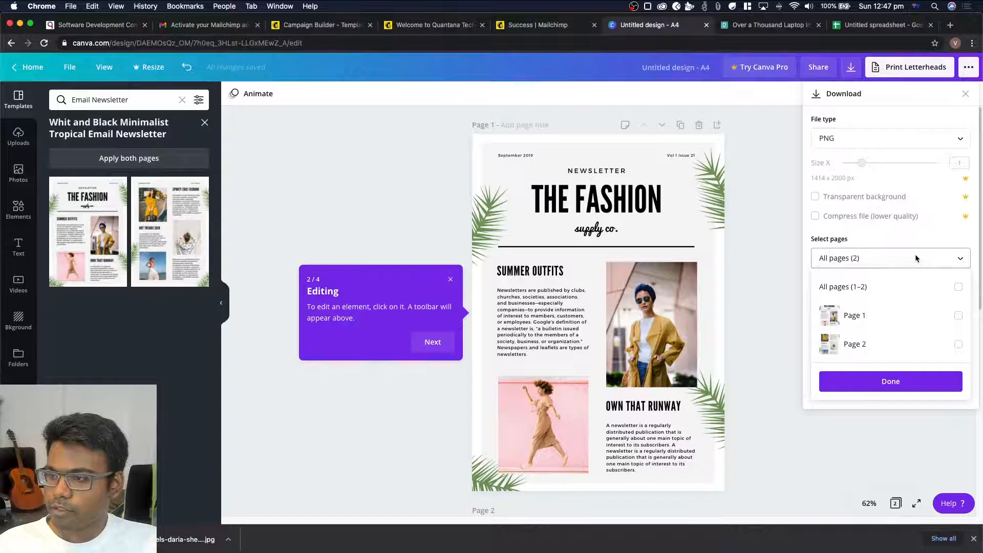
left_click(914, 254)
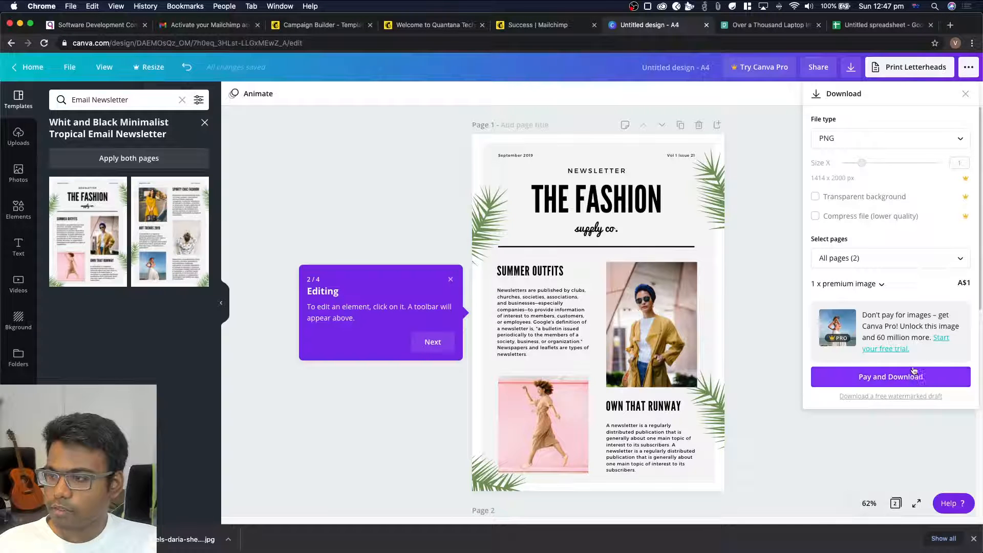
left_click(881, 286)
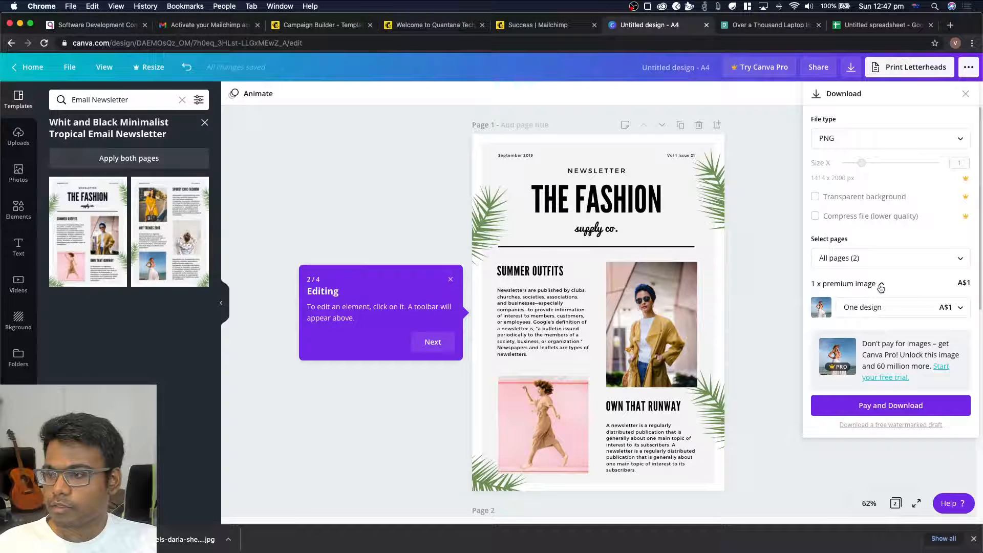
left_click(897, 308)
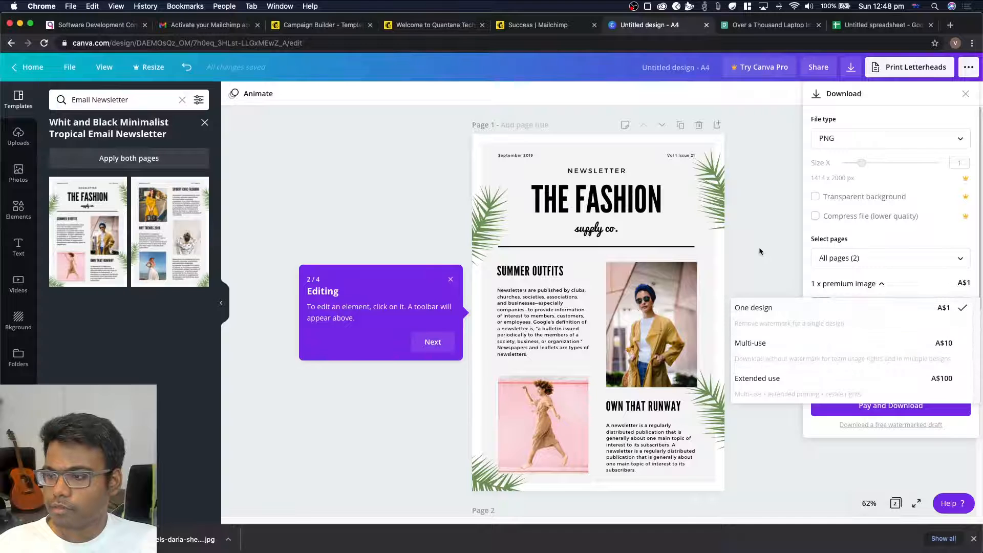
left_click(825, 308)
left_click(761, 272)
Delete the premium photo of the woman in a hat below the Hot Trends 2019 text on page 2, keeping its grid
scroll(762, 269, "down", 10)
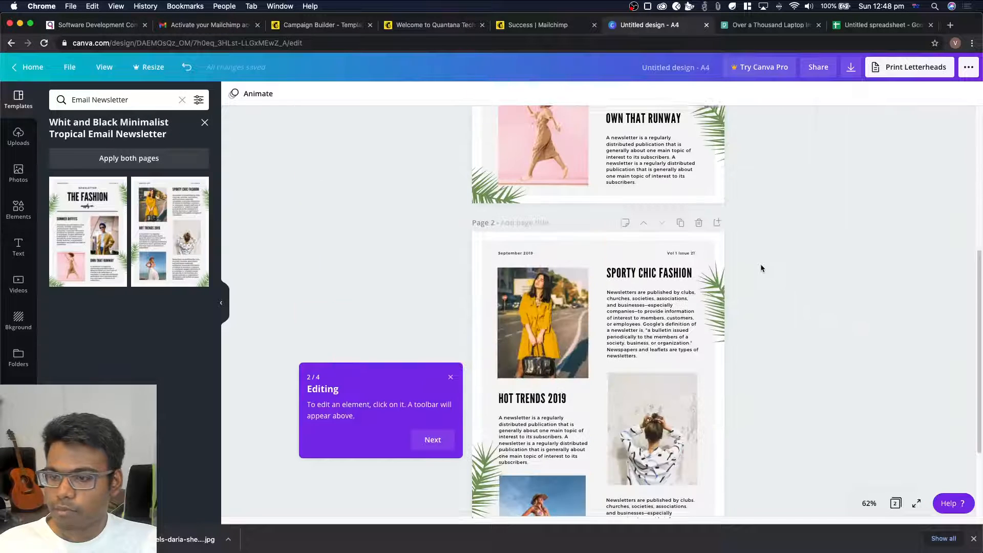
left_click(538, 409)
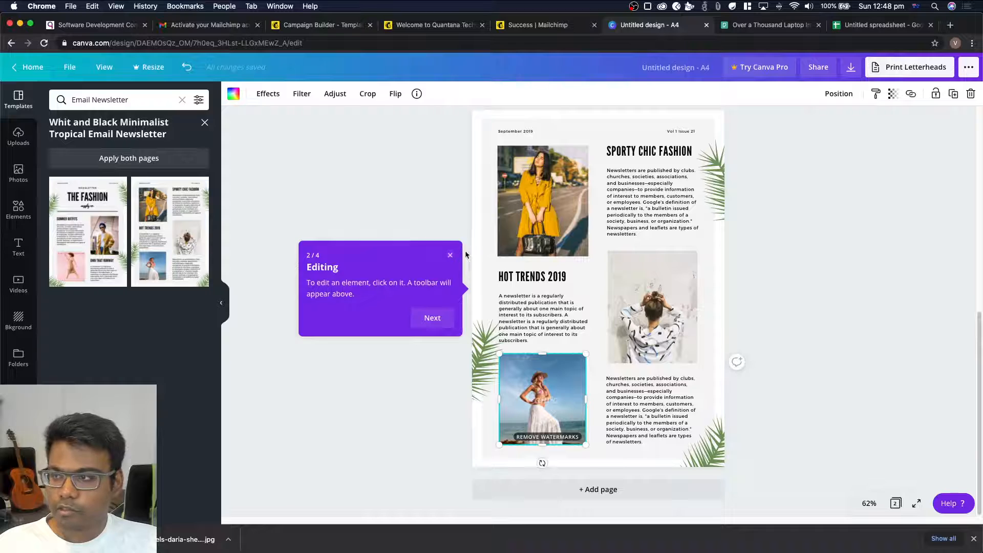
left_click(972, 94)
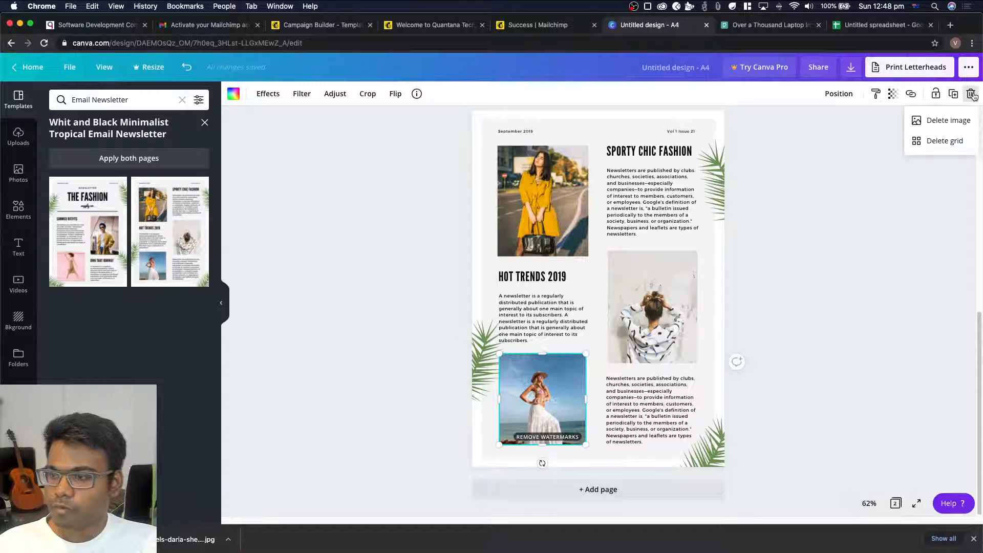
left_click(954, 122)
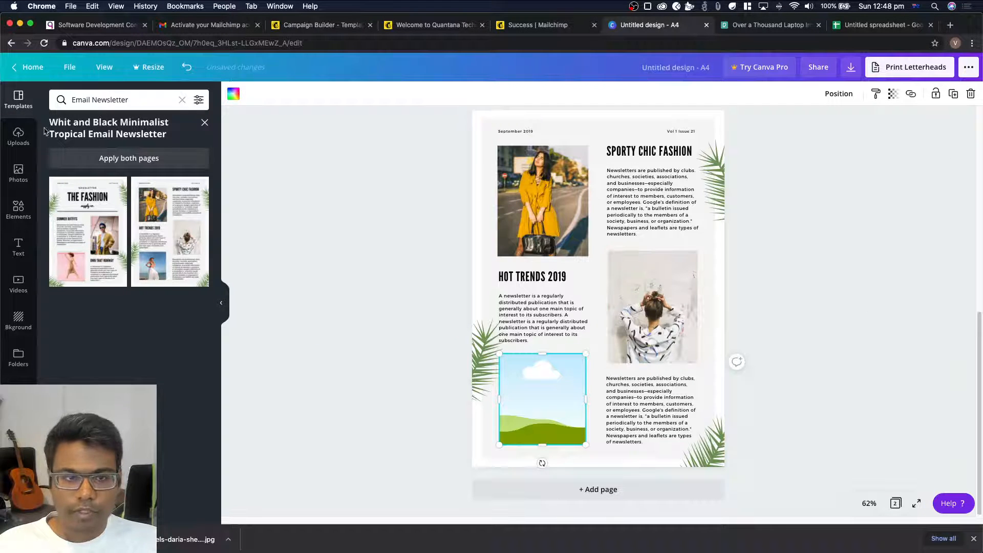
Fill the empty image frame on page 2 with the free photo of a cereal bowl on a pink background
left_click(19, 174)
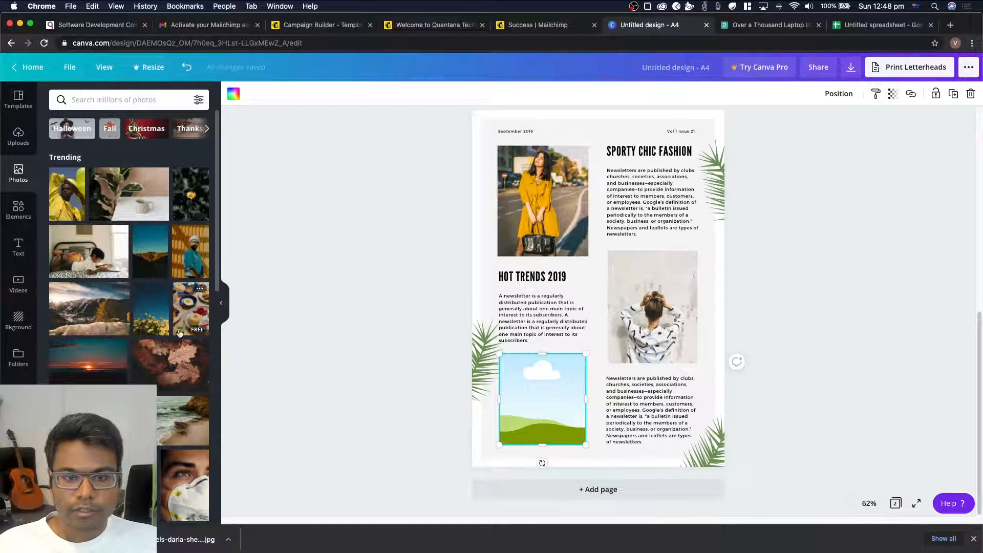
scroll(135, 342, "down", 4)
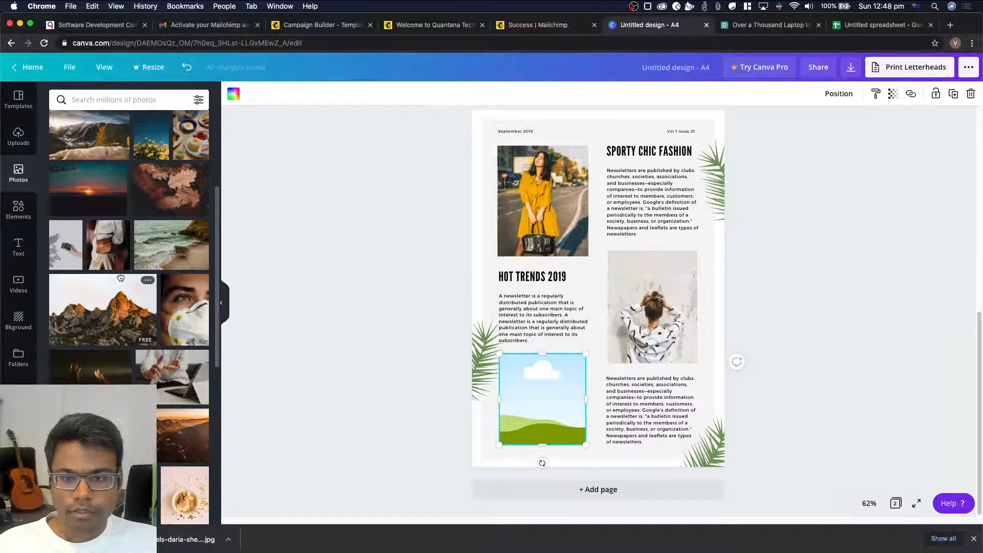
scroll(120, 276, "down", 4)
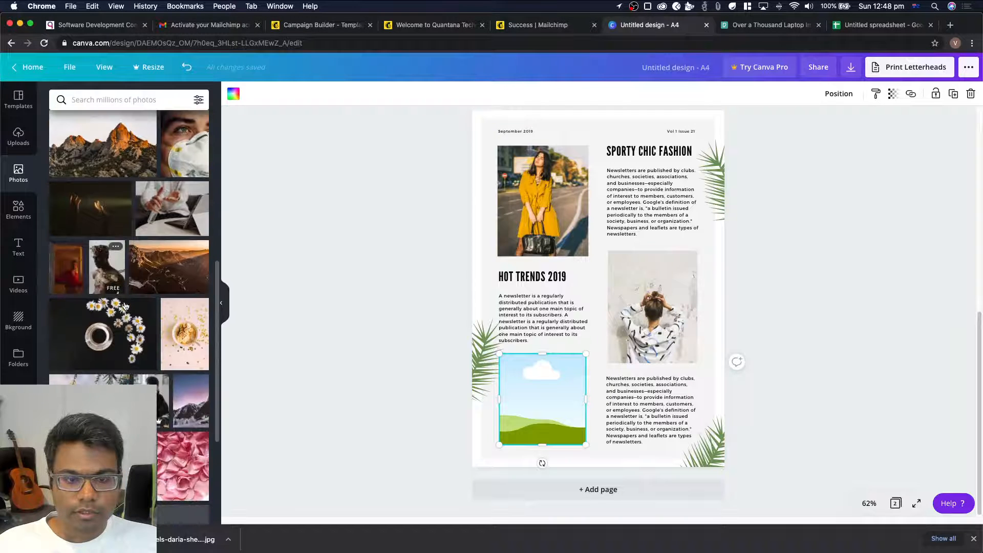
left_click_drag(202, 355, 573, 387)
left_click(390, 362)
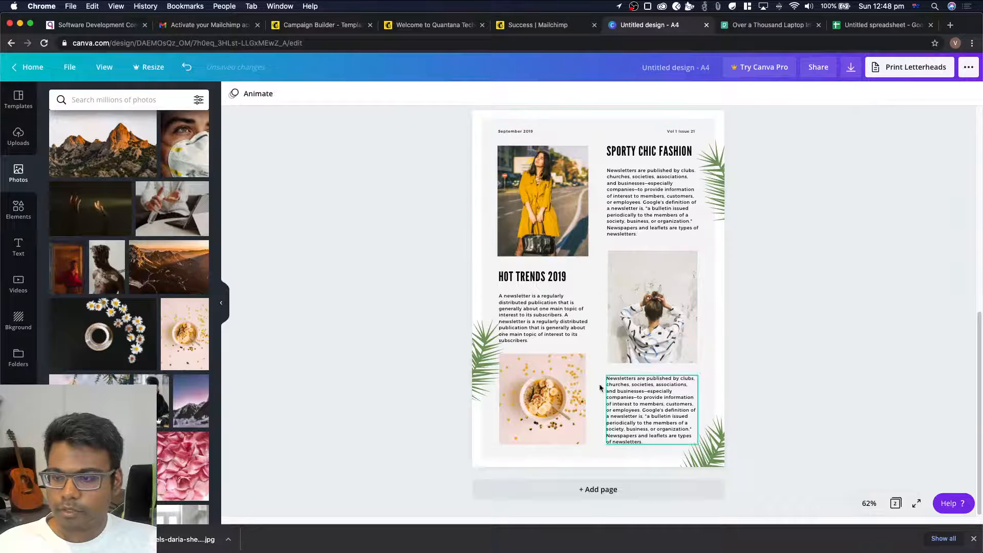
Download all pages of the newsletter design as PNG and dismiss the print offer
scroll(743, 349, "up", 8)
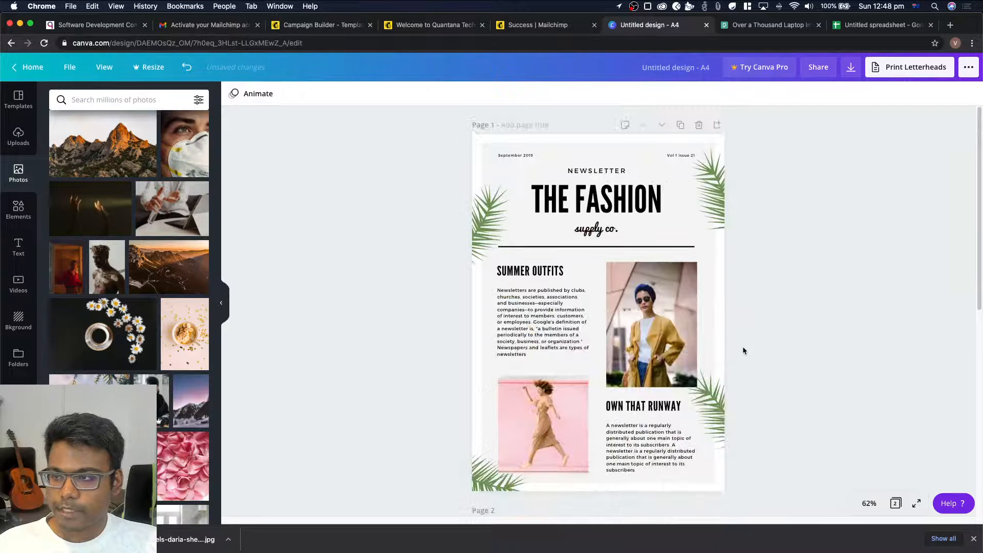
left_click(849, 74)
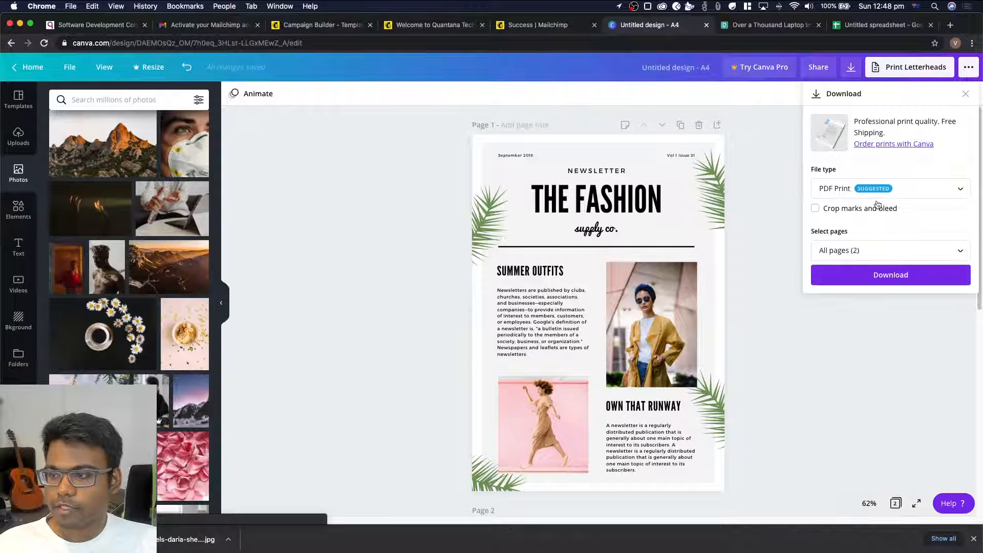
scroll(512, 359, "down", 8)
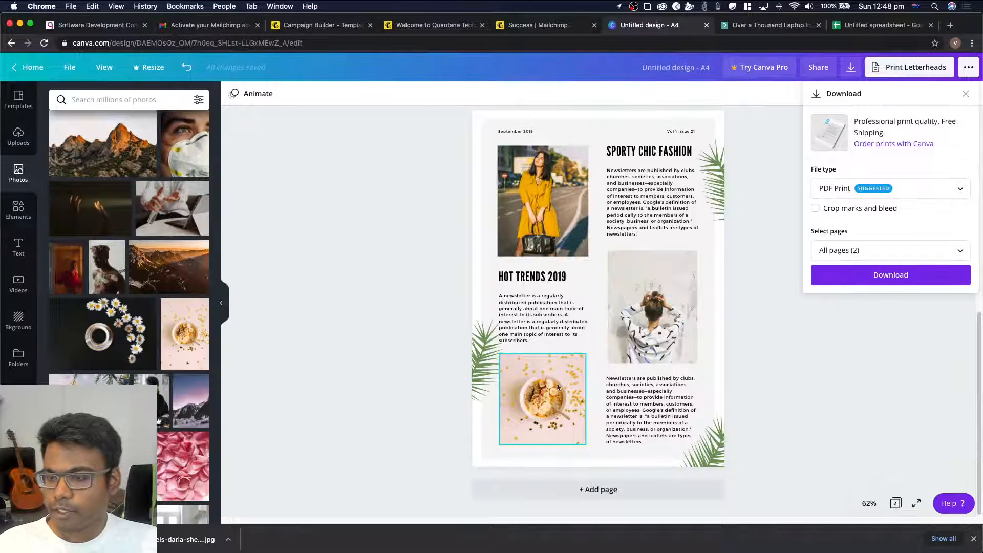
scroll(585, 279, "up", 8)
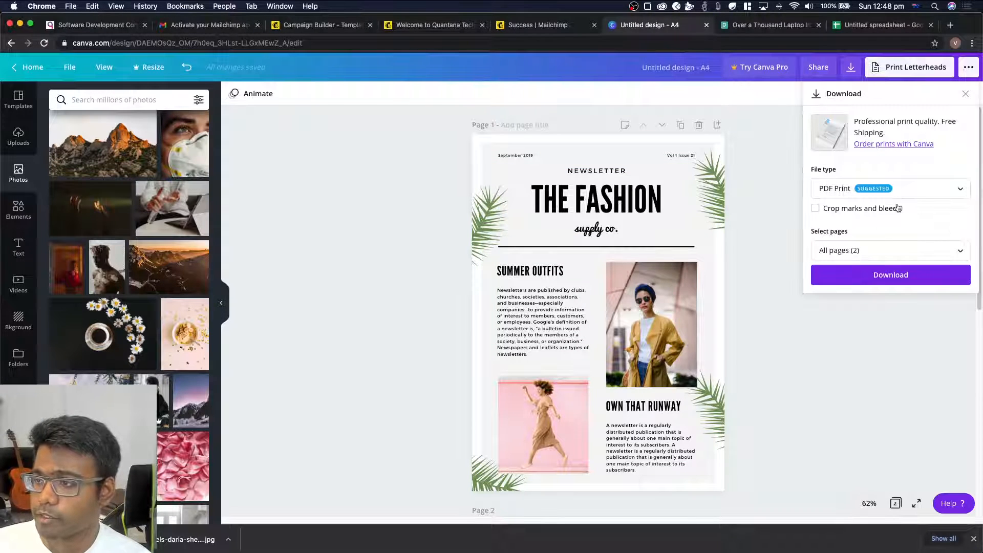
left_click(896, 189)
scroll(888, 132, "up", 1)
left_click(885, 126)
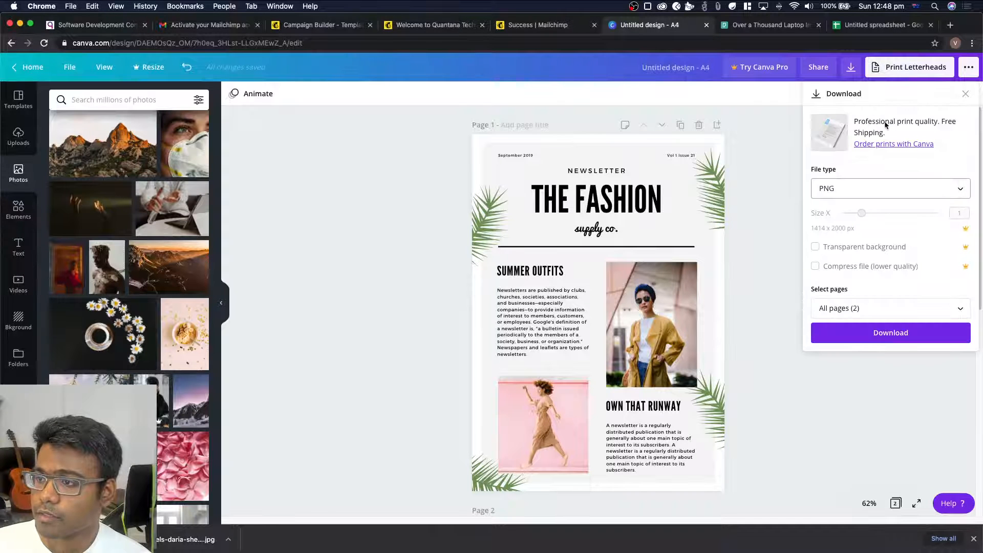
left_click(865, 333)
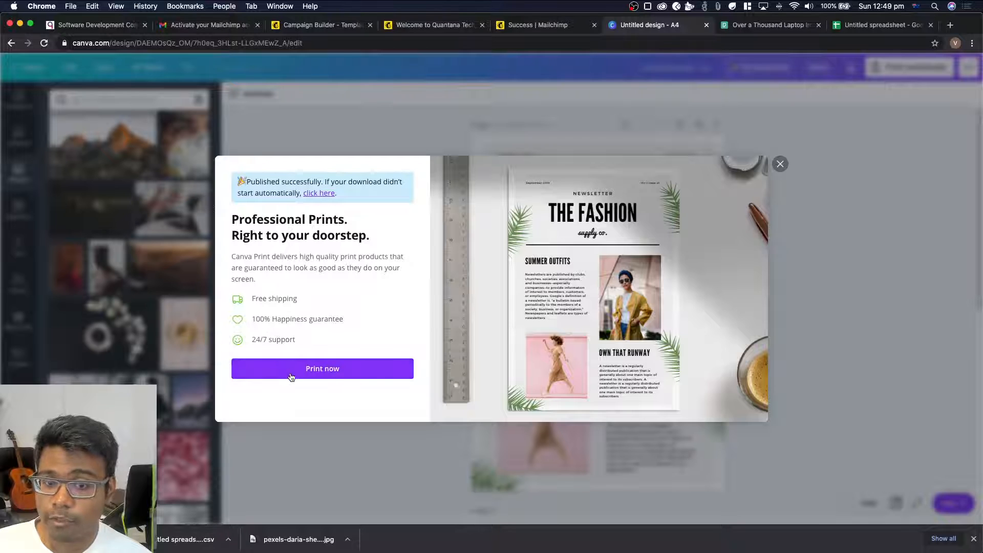
left_click(780, 164)
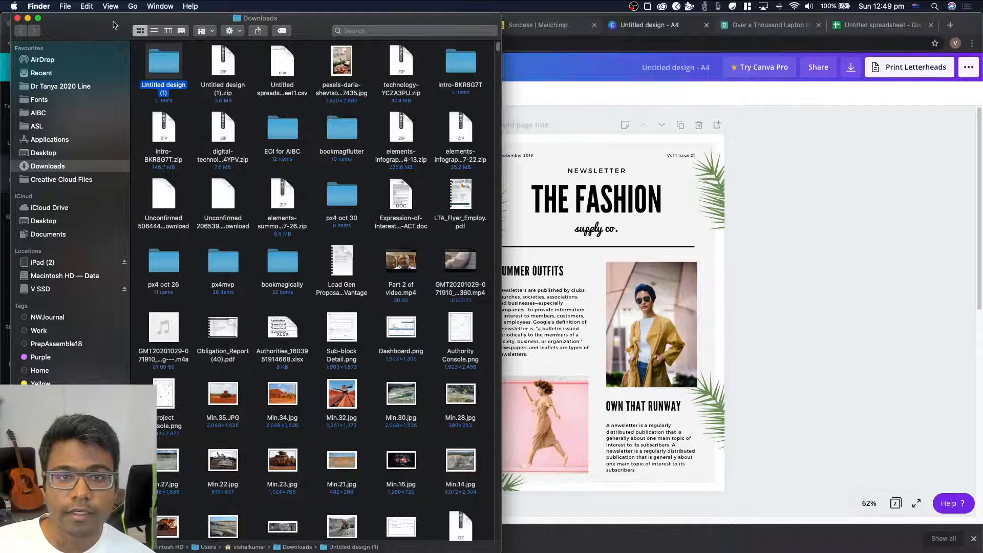
Open the downloaded Untitled design (1) folder in Finder and switch to the Test 2 with Design campaign in Mailchimp
double_click(165, 57)
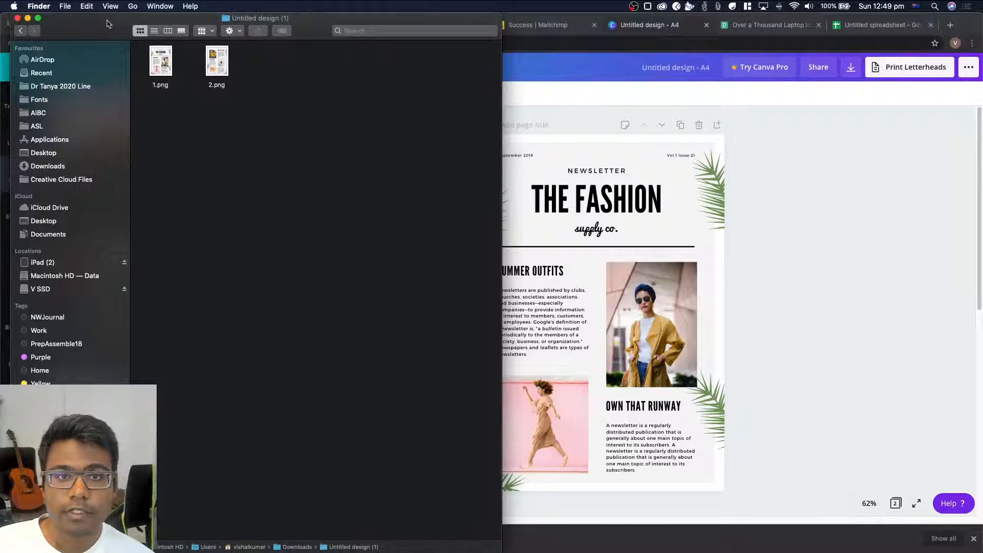
left_click_drag(101, 22, 118, 135)
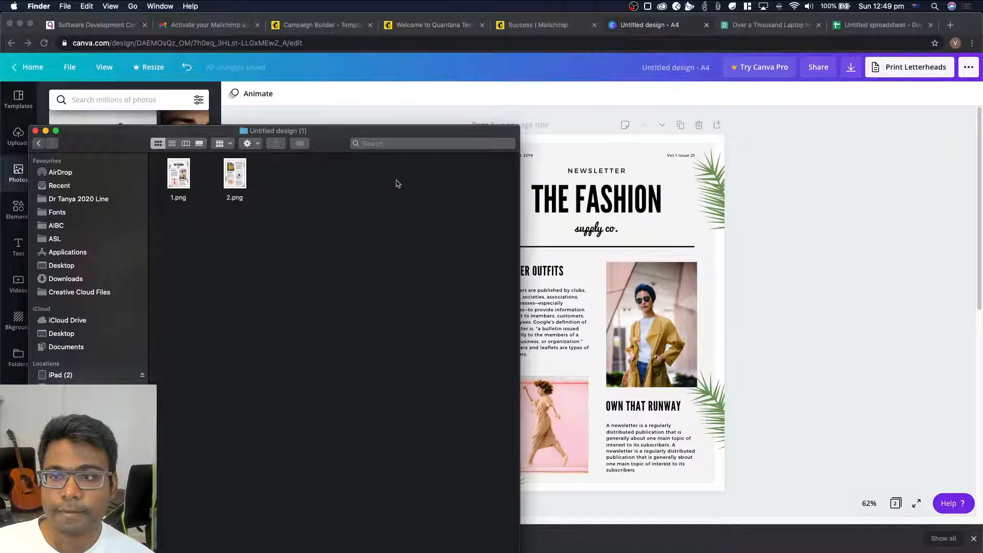
left_click(318, 27)
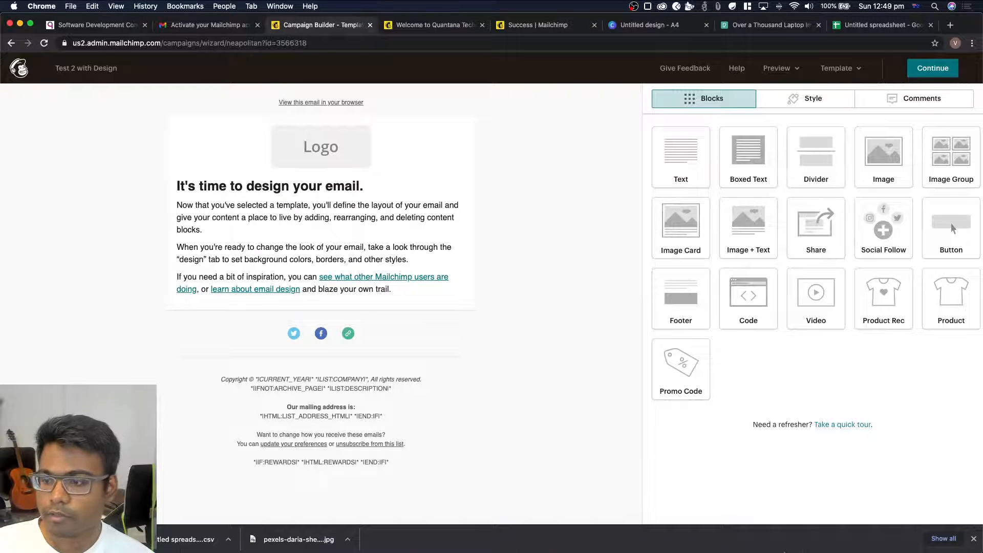
mouse_move(304, 550)
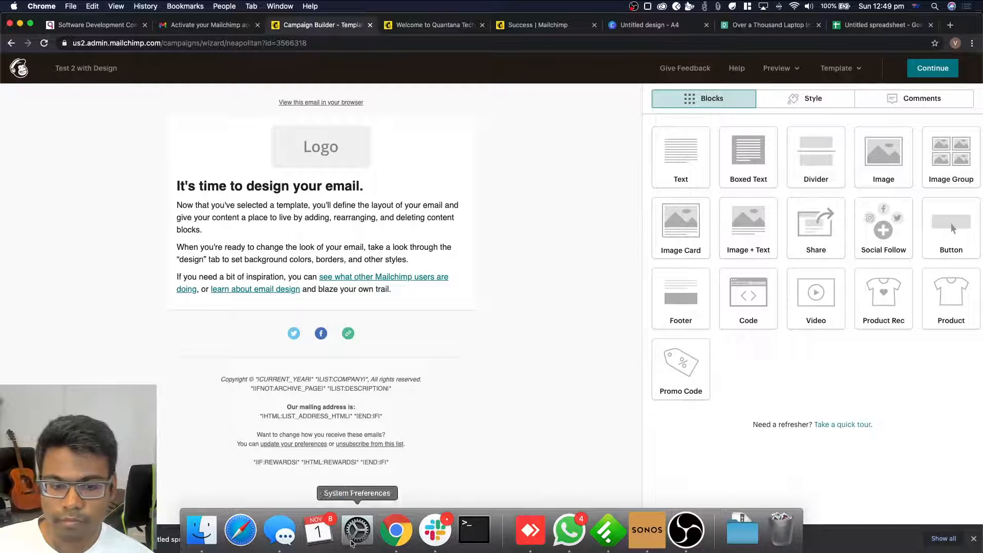
left_click(738, 536)
left_click(745, 494)
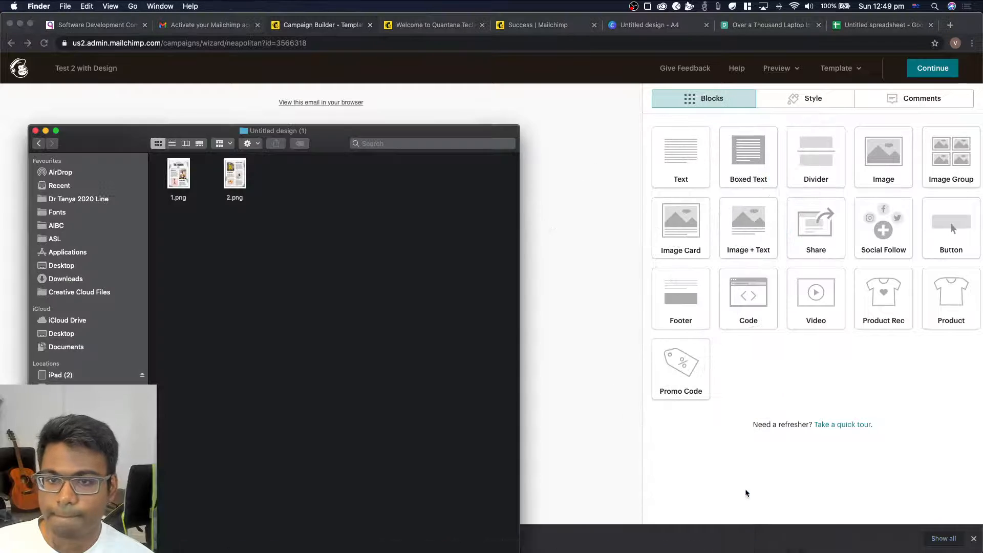
left_click(542, 182)
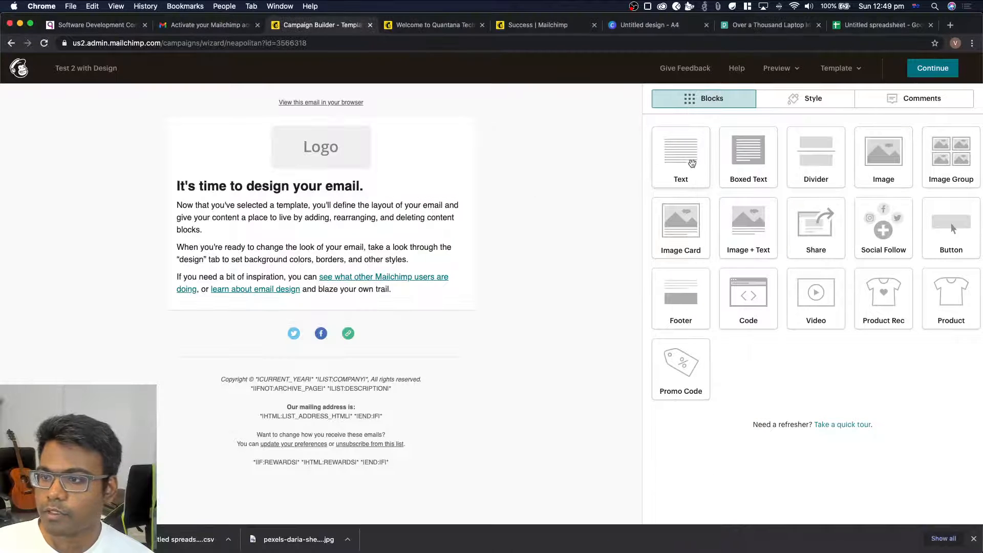
Add an Image Card block below the logo, upload 1.png from the Untitled design (1) folder into it and save the block
left_click_drag(684, 229, 342, 183)
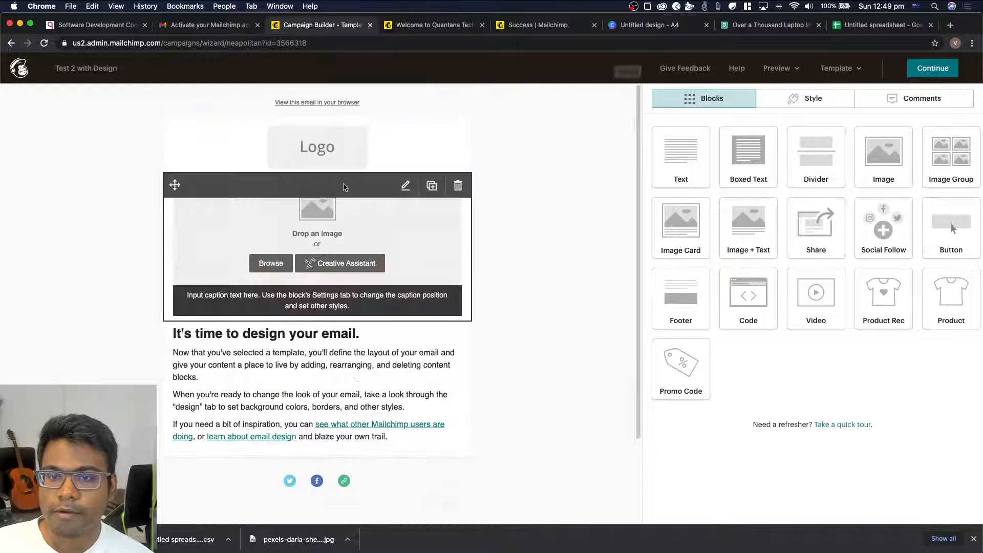
left_click(758, 153)
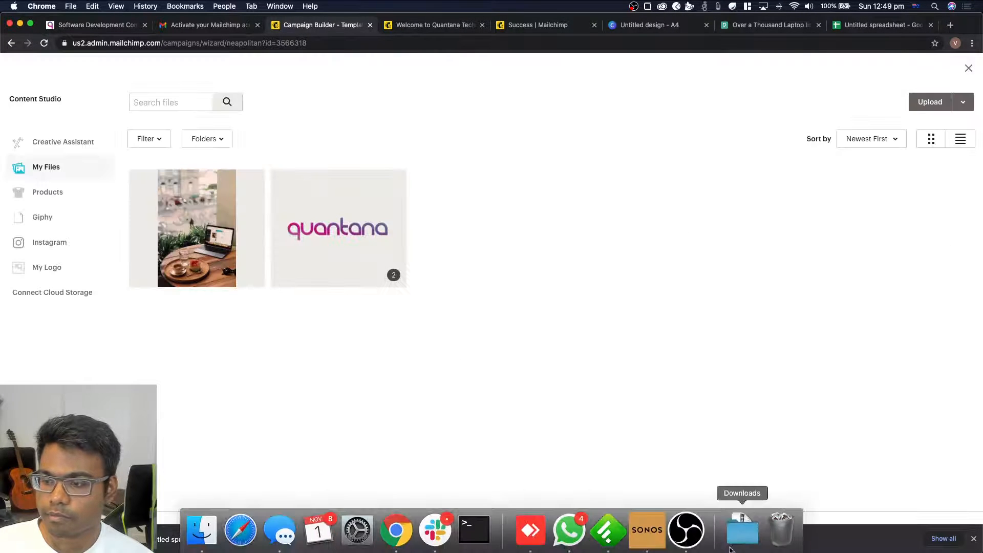
left_click(743, 533)
left_click(796, 122)
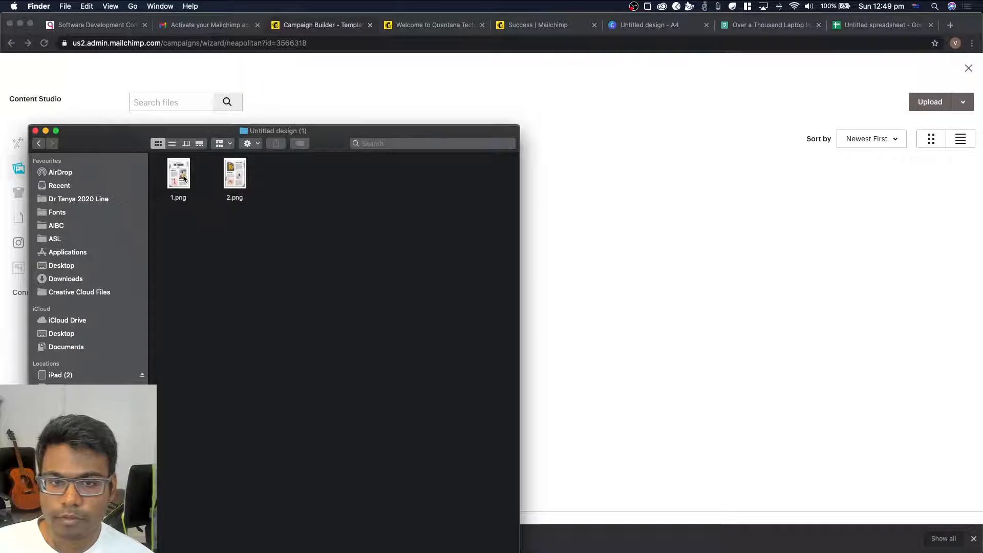
left_click_drag(183, 177, 653, 250)
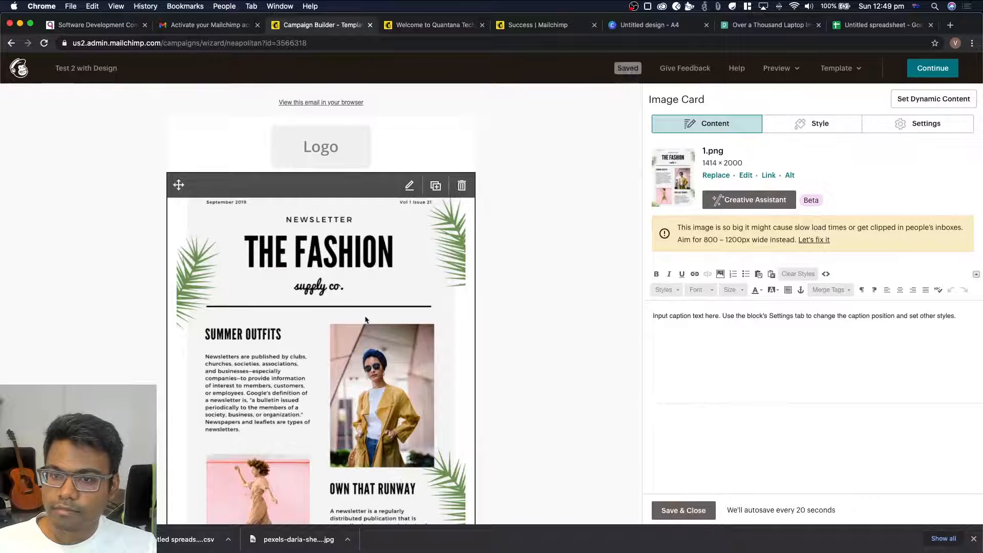
scroll(280, 233, "down", 5)
scroll(279, 233, "down", 3)
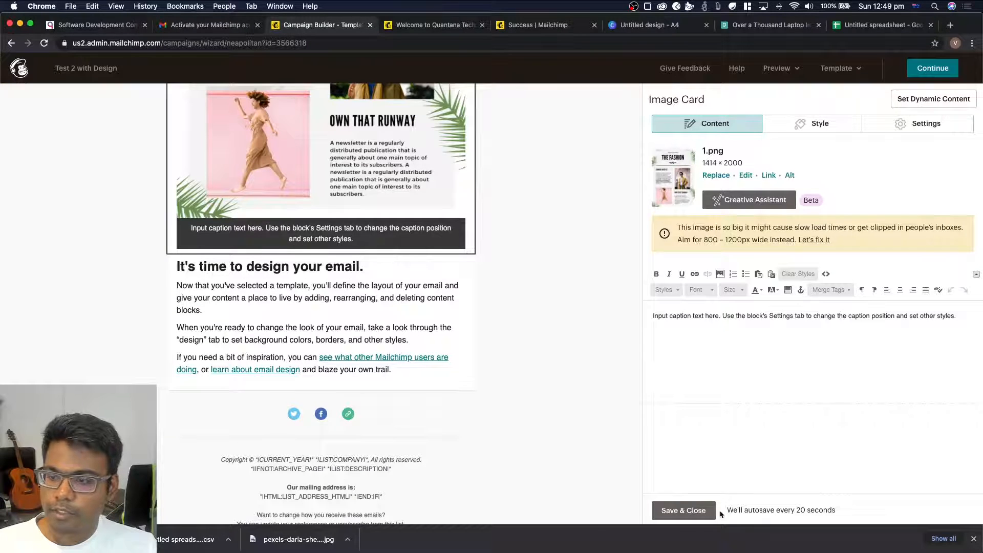
left_click(693, 510)
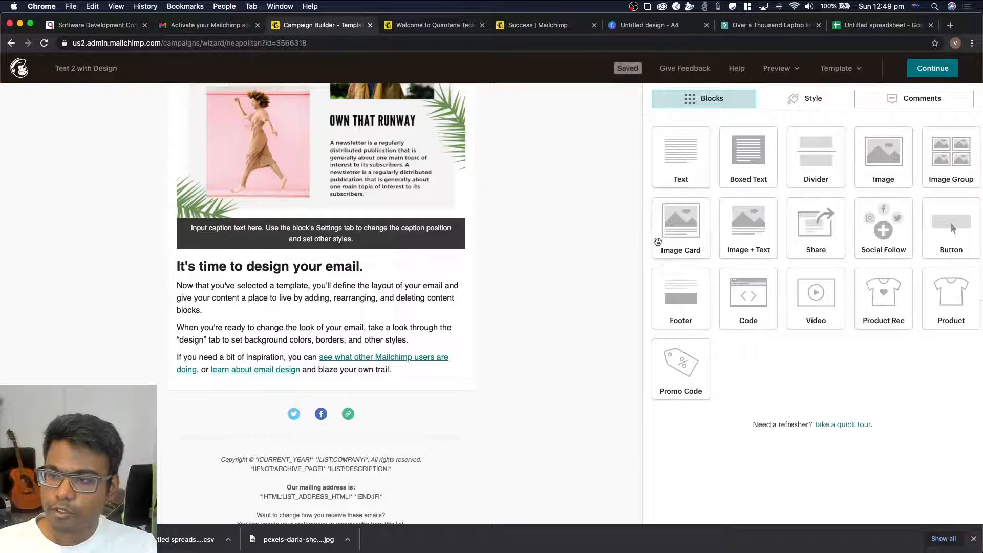
Add an Image block below the image card and fill it with 2.png uploaded from the Untitled design (1) folder
left_click_drag(876, 163, 343, 260)
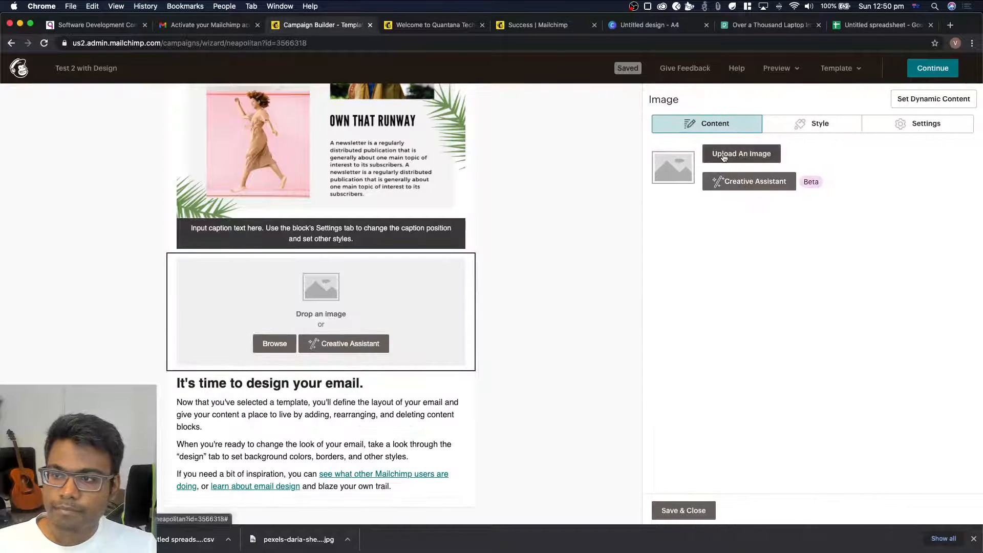
left_click(723, 154)
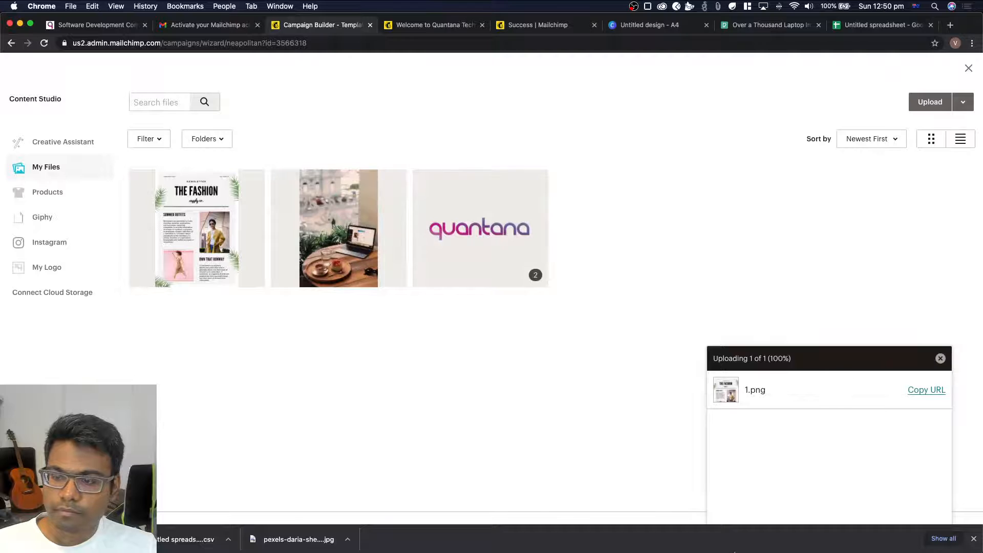
left_click(742, 530)
left_click(744, 485)
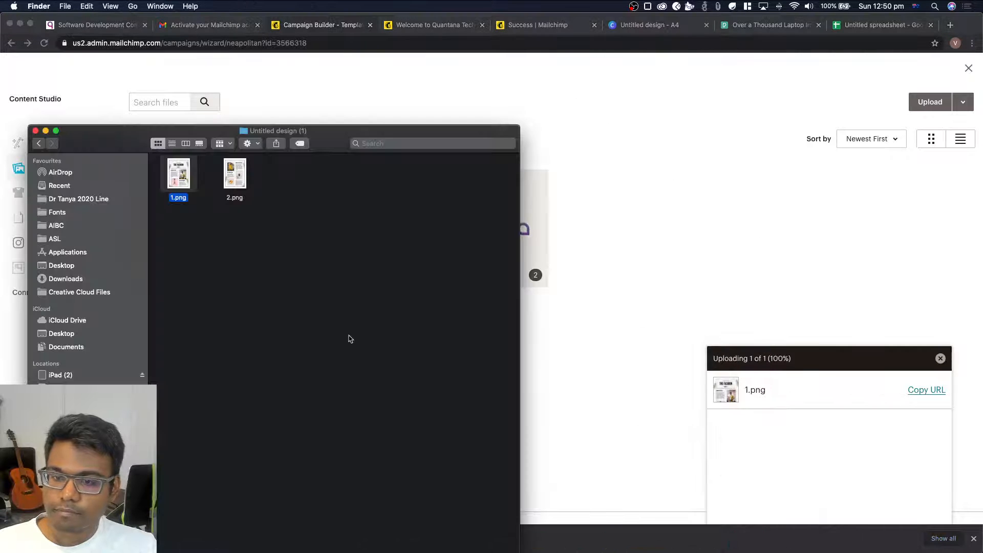
left_click_drag(234, 174, 599, 255)
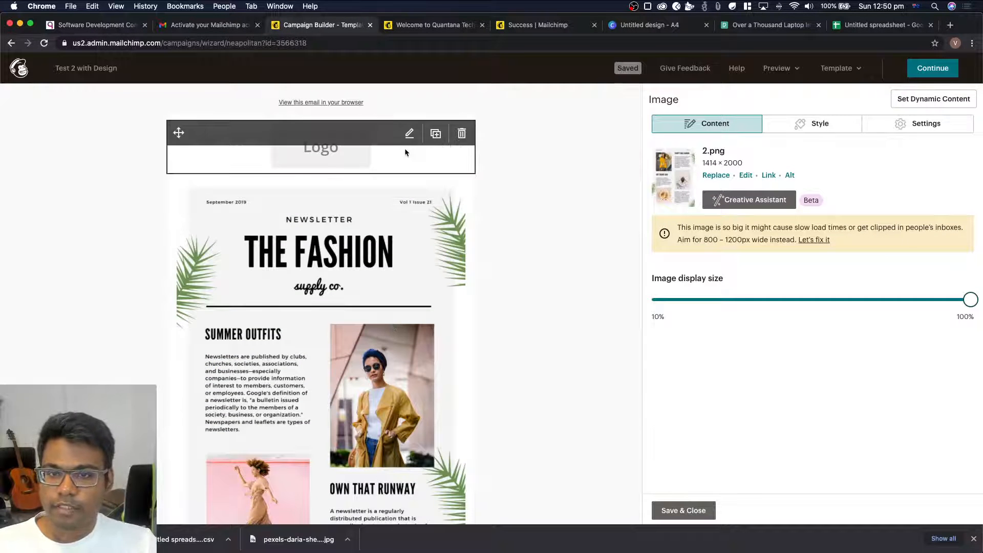
Delete the logo placeholder block and the "It's time to design your email." text block from the email
left_click(457, 133)
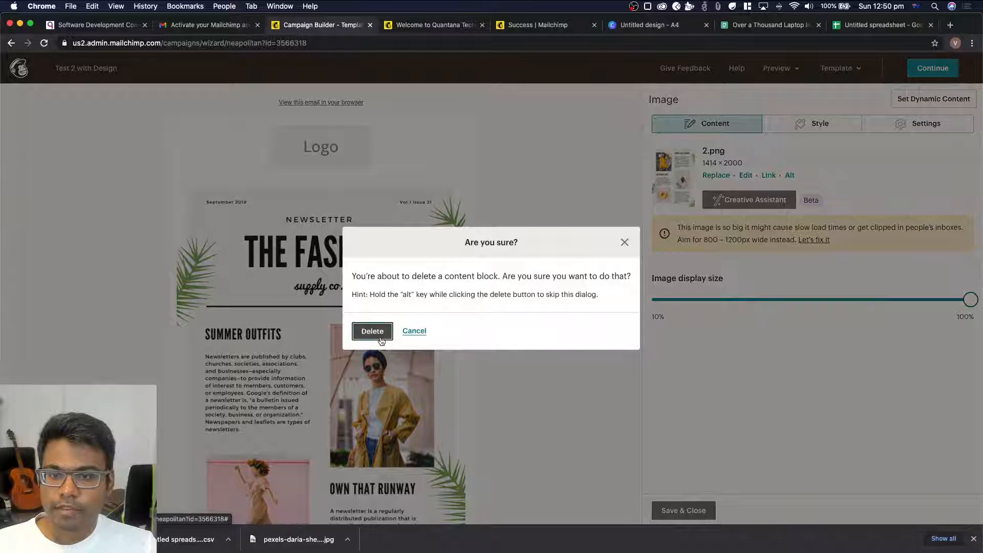
key("Return")
scroll(372, 176, "down", 7)
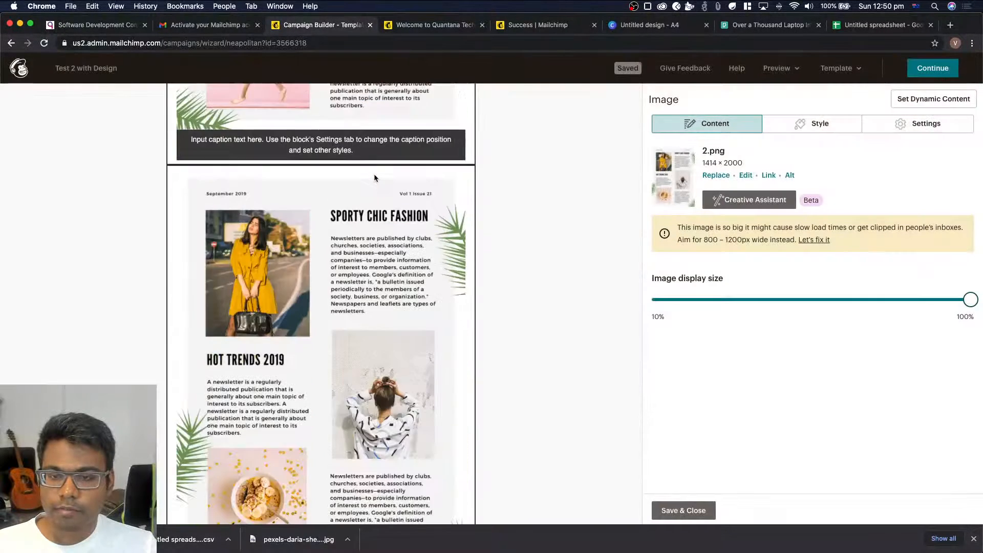
scroll(379, 470, "down", 5)
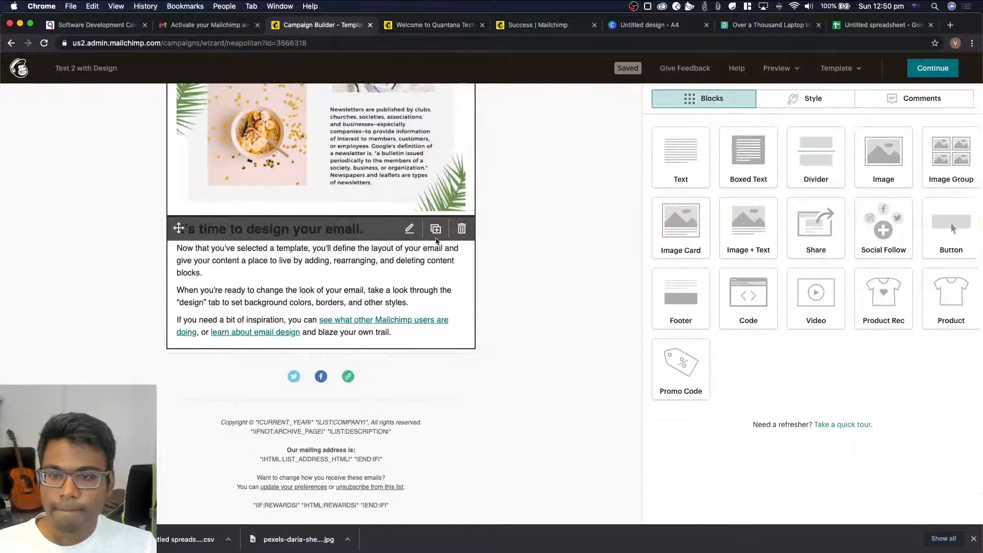
left_click(462, 229)
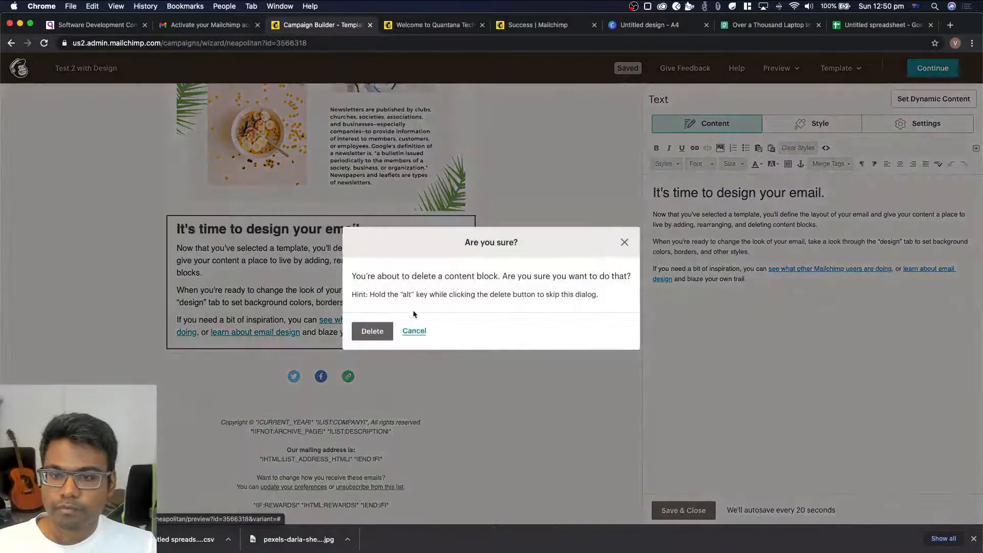
left_click(372, 331)
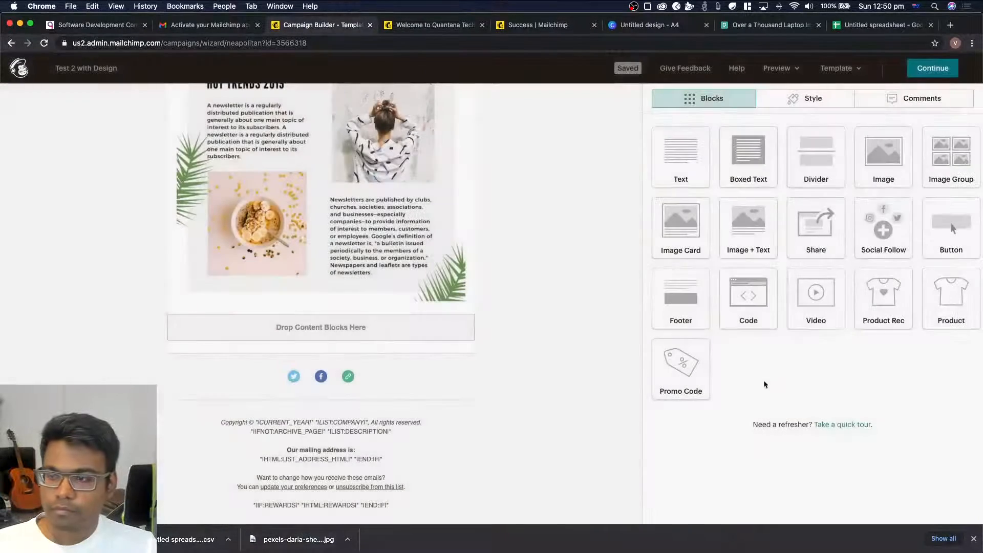
Add a Button block below the second newsletter image and set its text to Visit Website
left_click_drag(951, 230, 368, 329)
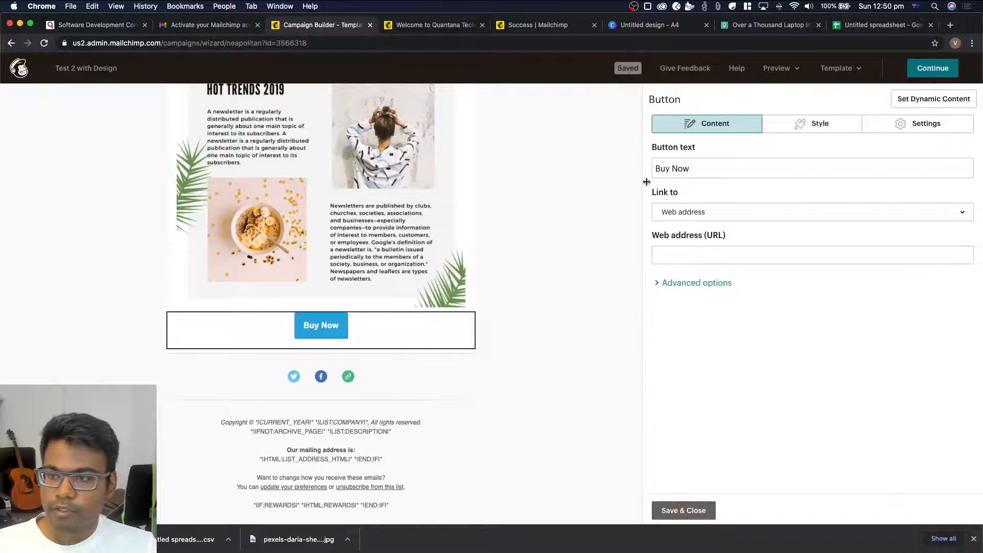
left_click_drag(709, 172, 644, 172)
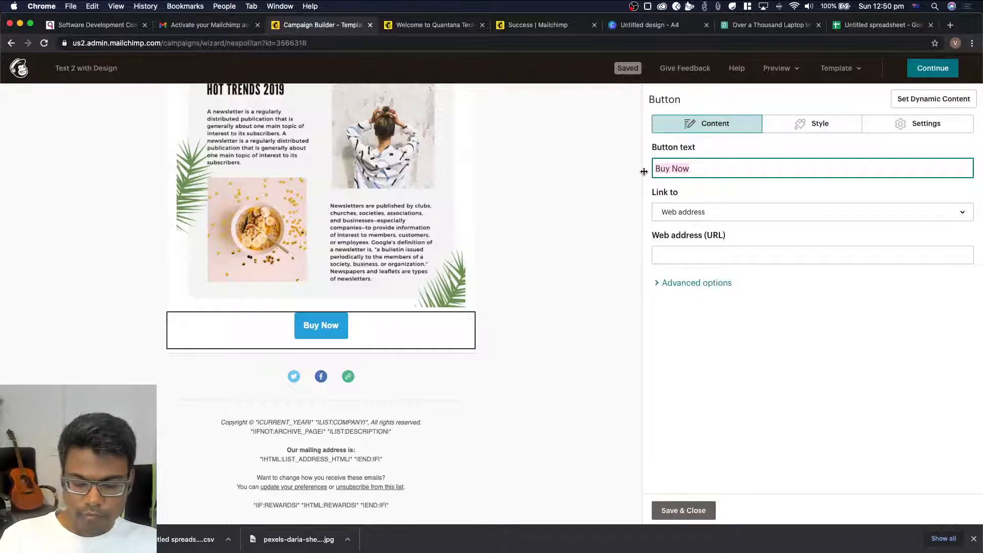
type("Visit Website")
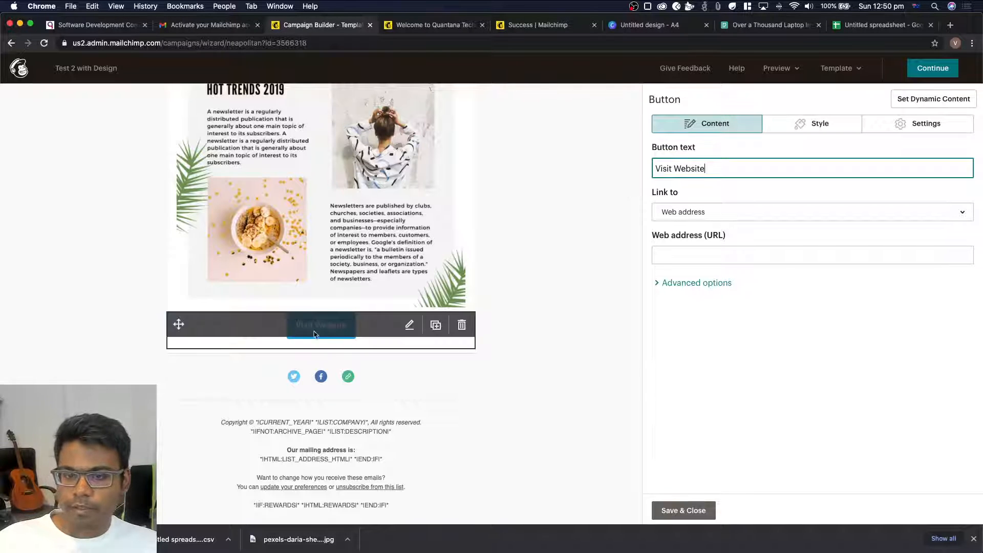
left_click(538, 279)
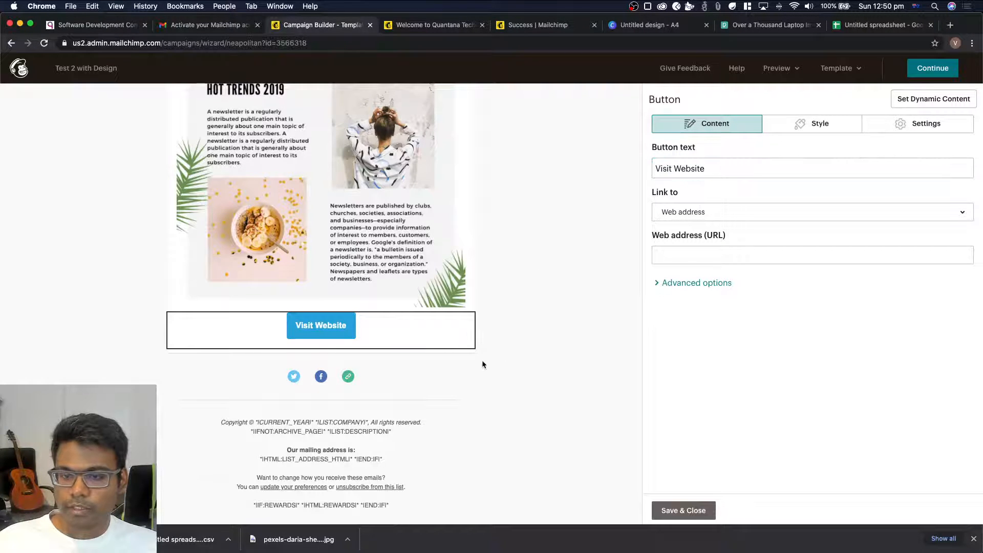
Clear the placeholder caption text of the image card holding the first newsletter page
scroll(481, 361, "up", 15)
scroll(482, 361, "down", 5)
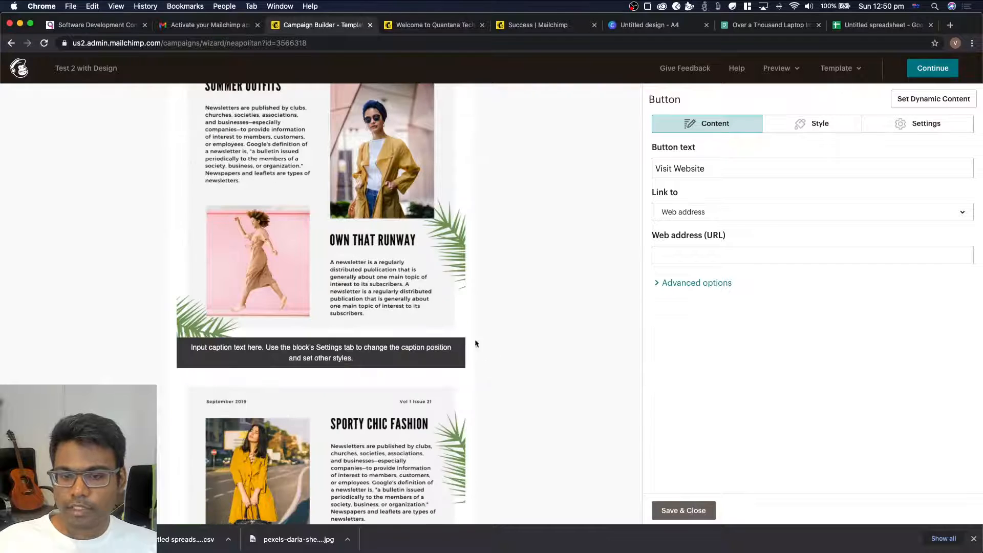
left_click(332, 360)
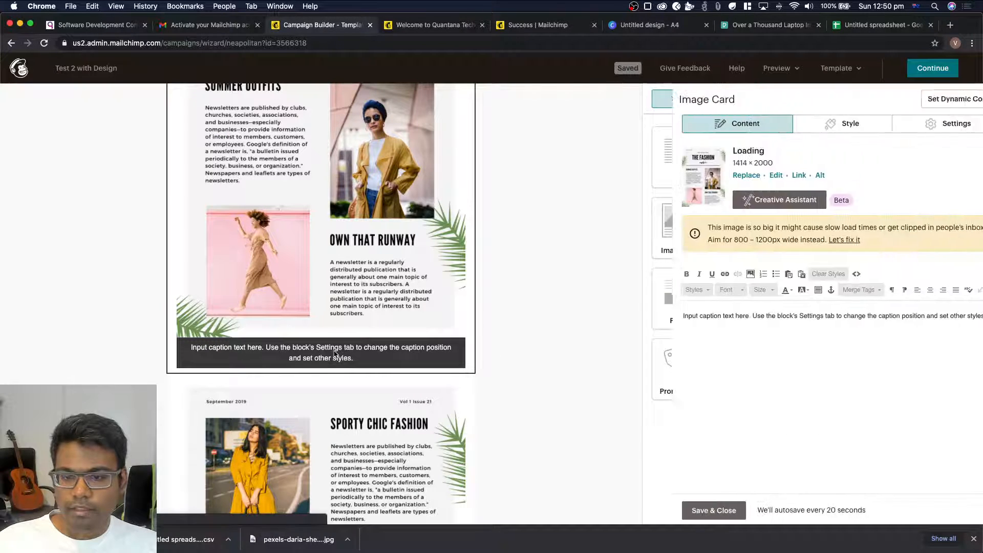
key("super+a")
key("BackSpace")
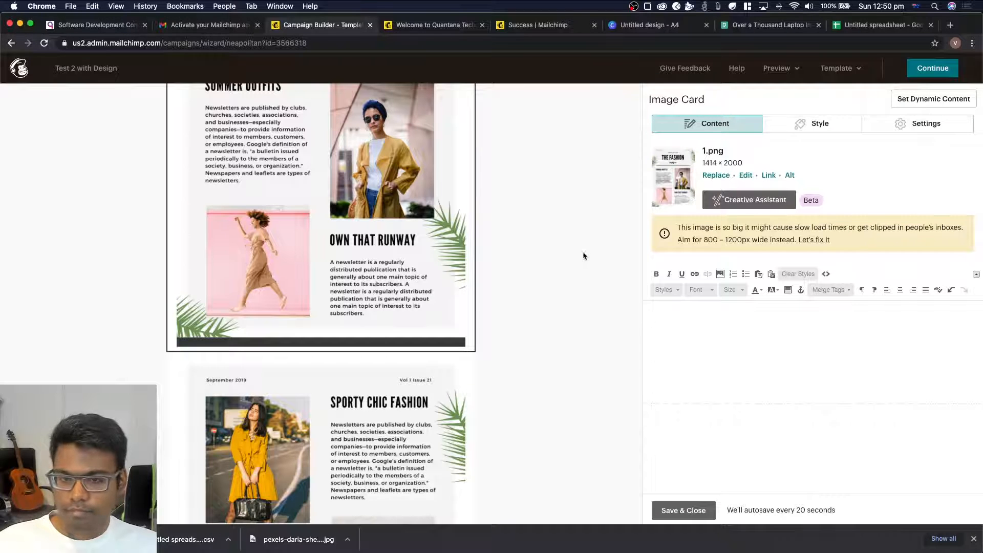
Remove the card background colour from the first newsletter page's image card and save the block
scroll(558, 312, "up", 4)
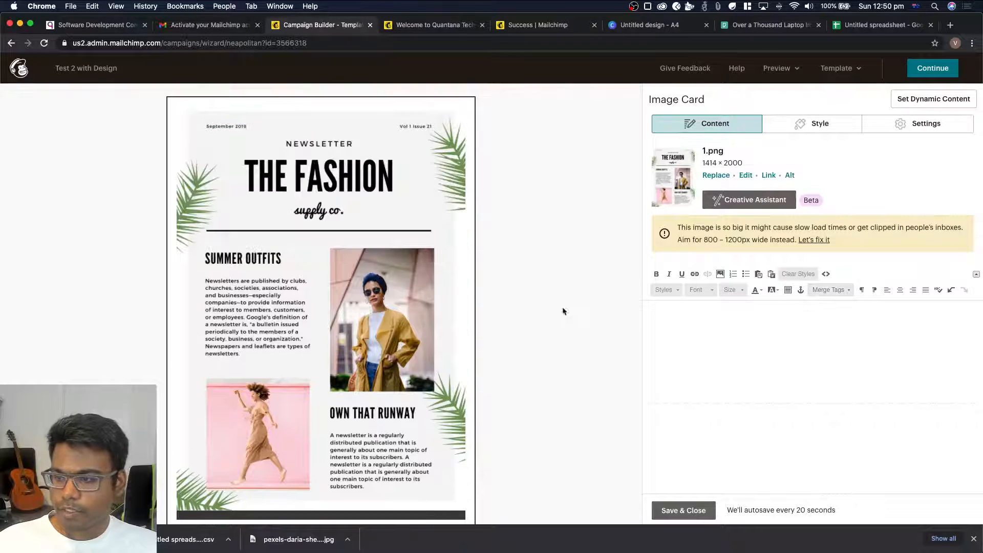
left_click(795, 124)
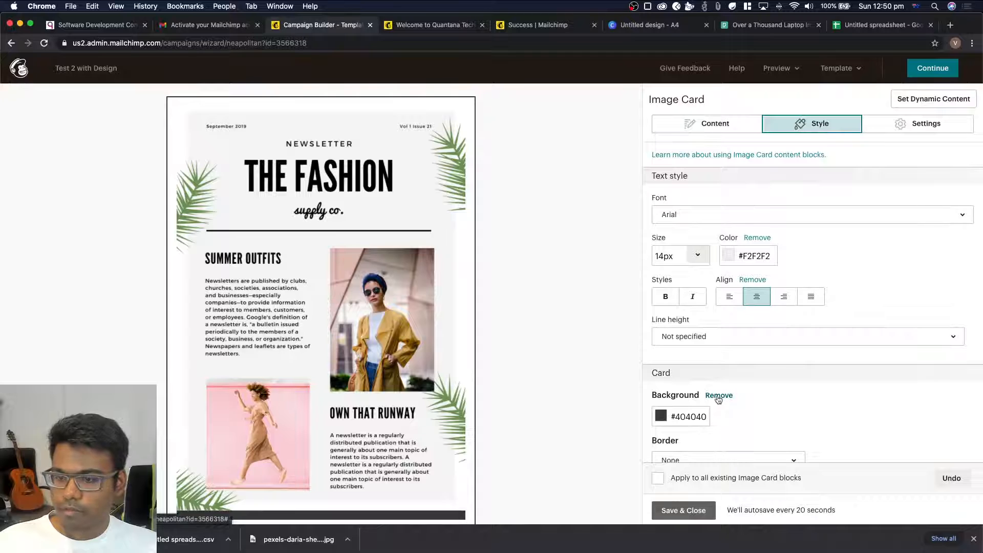
scroll(532, 368, "down", 4)
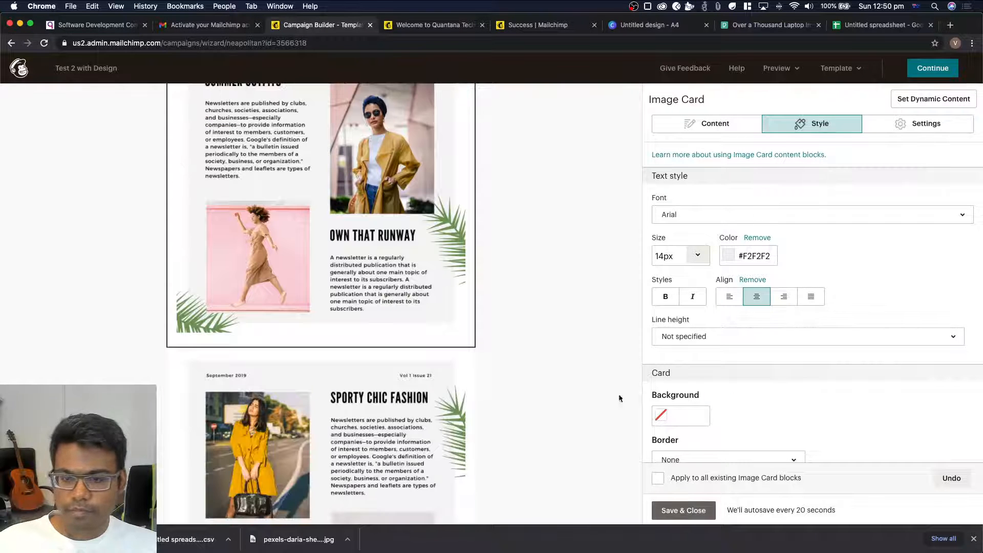
left_click(696, 511)
left_click(565, 392)
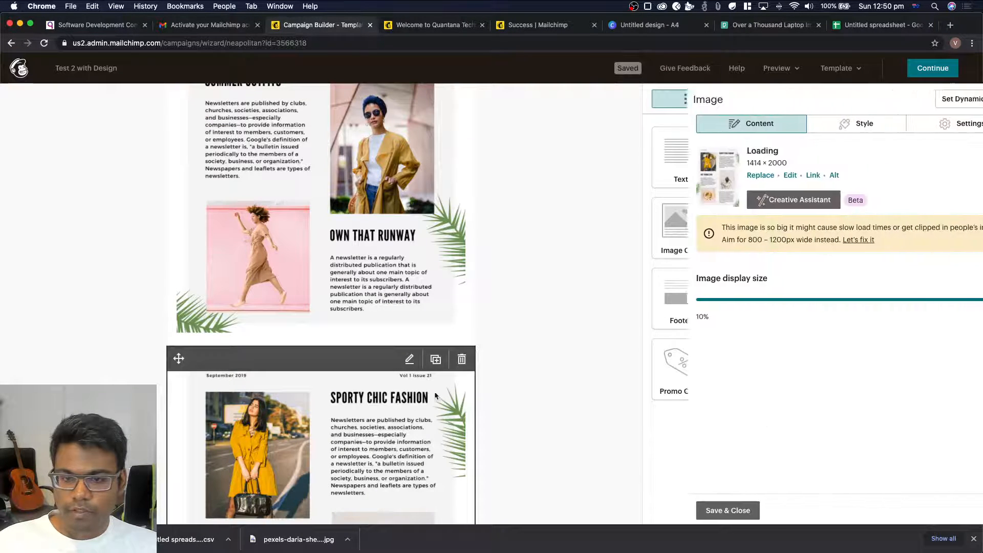
scroll(533, 351, "down", 2)
scroll(533, 349, "down", 8)
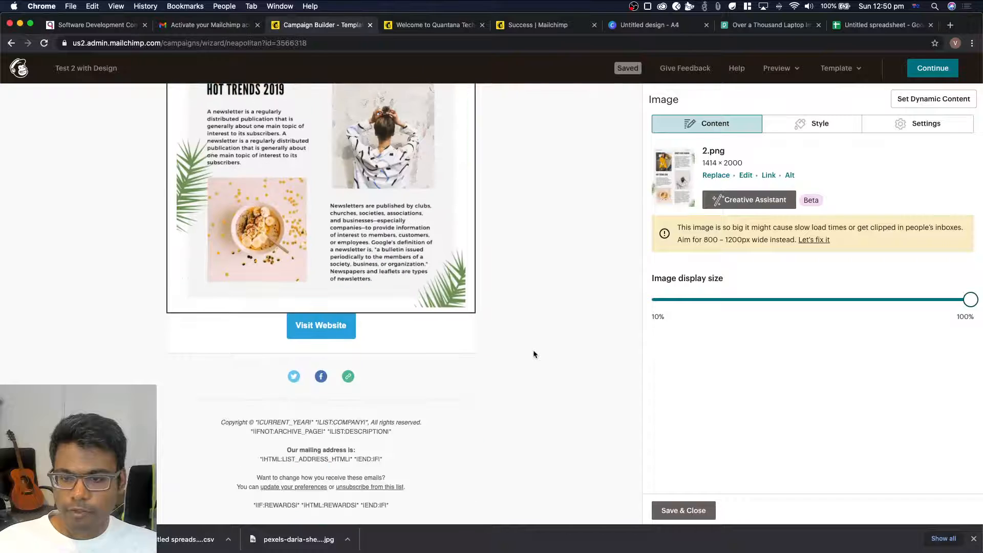
left_click(352, 330)
left_click(715, 253)
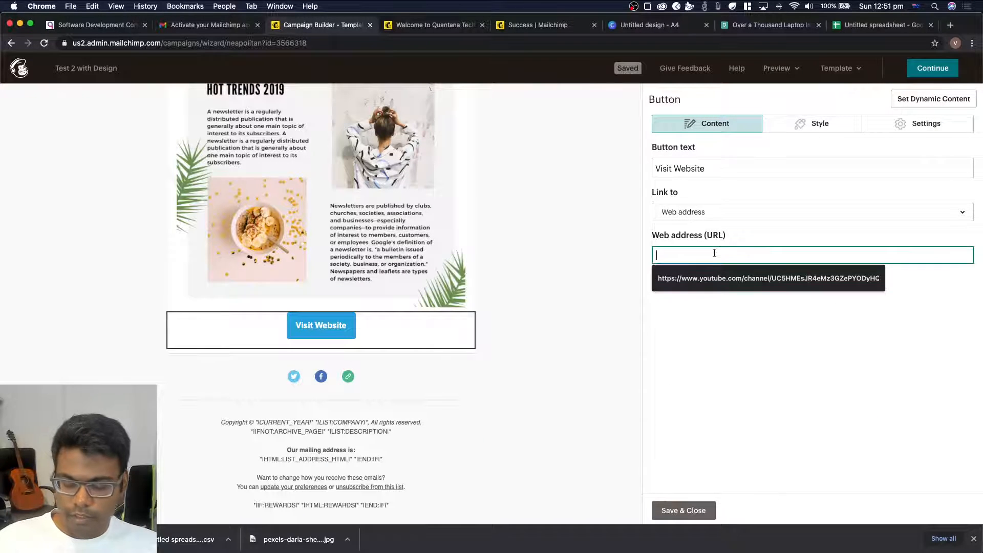
type("https://")
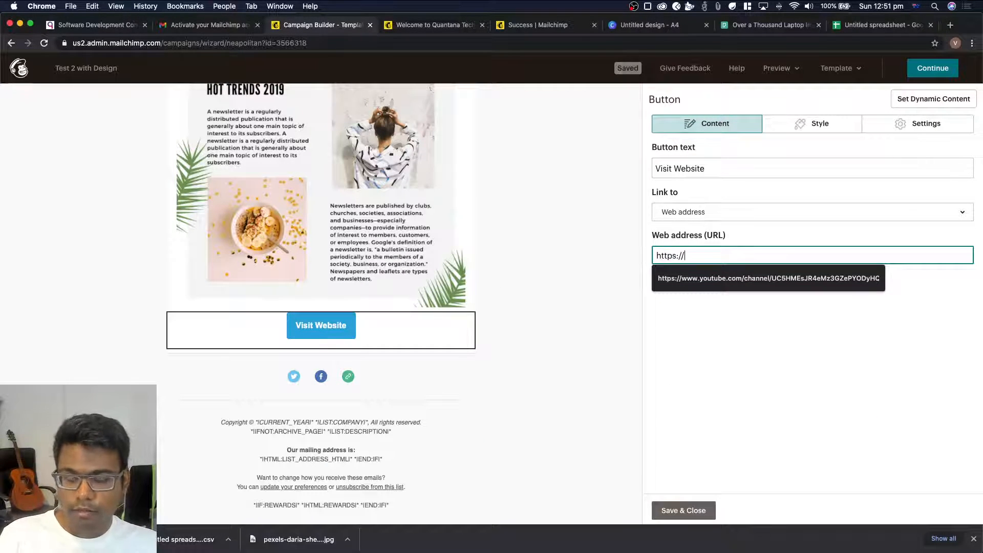
type("quan")
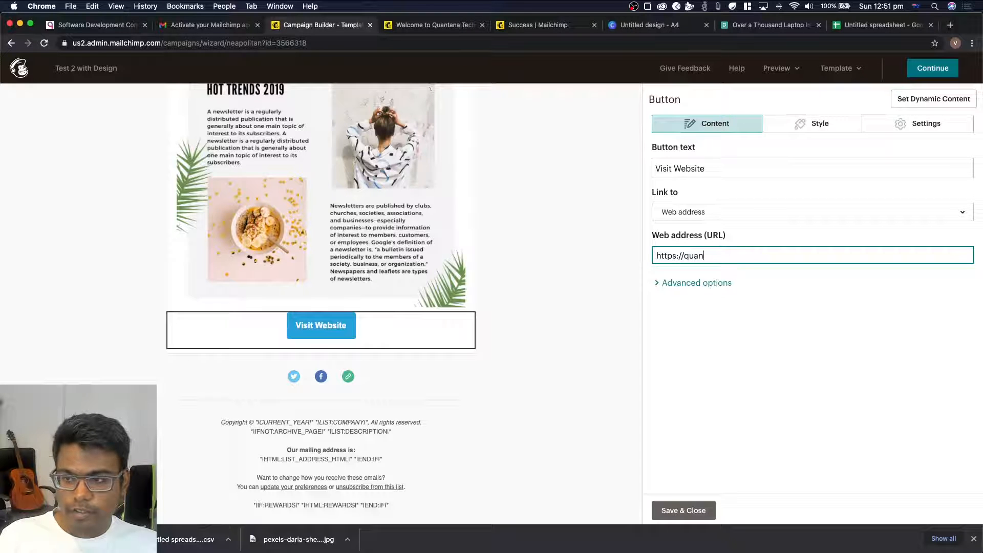
type("tana.com.au")
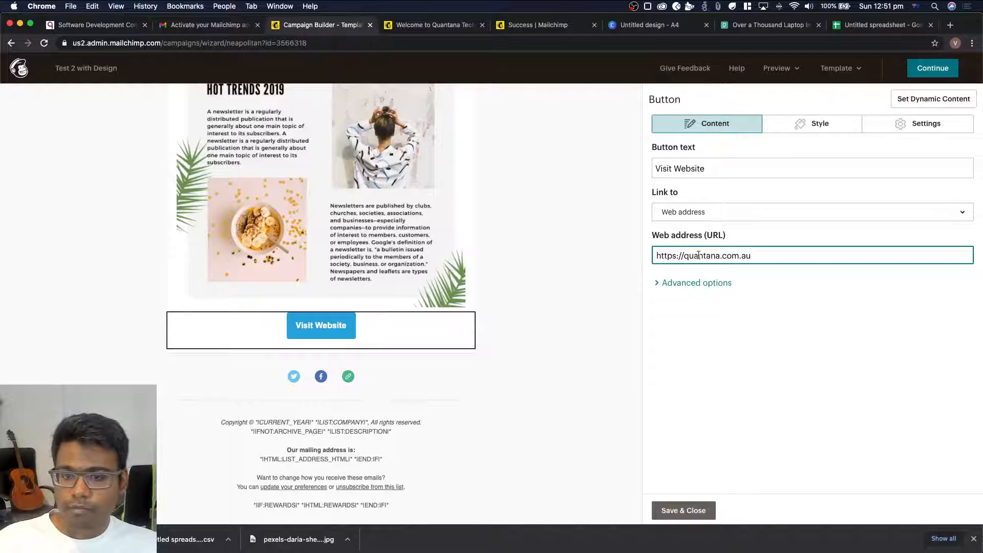
left_click(529, 267)
mouse_move(311, 336)
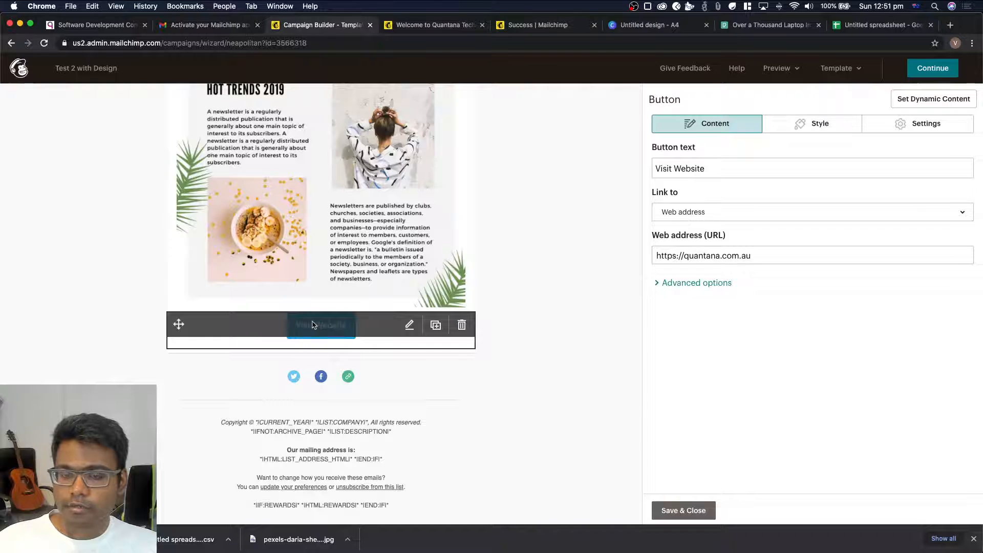
scroll(313, 325, "up", 10)
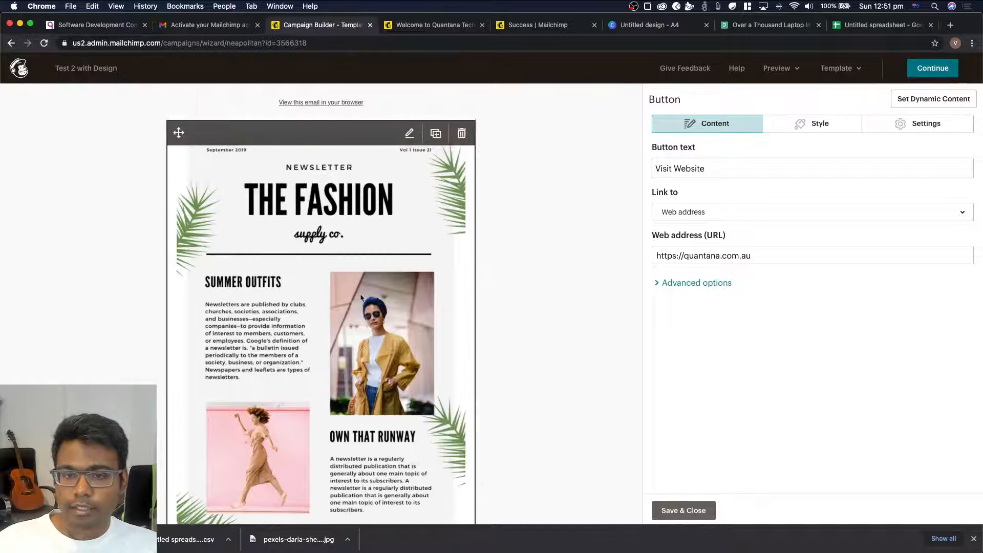
scroll(361, 298, "down", 3)
left_click(683, 510)
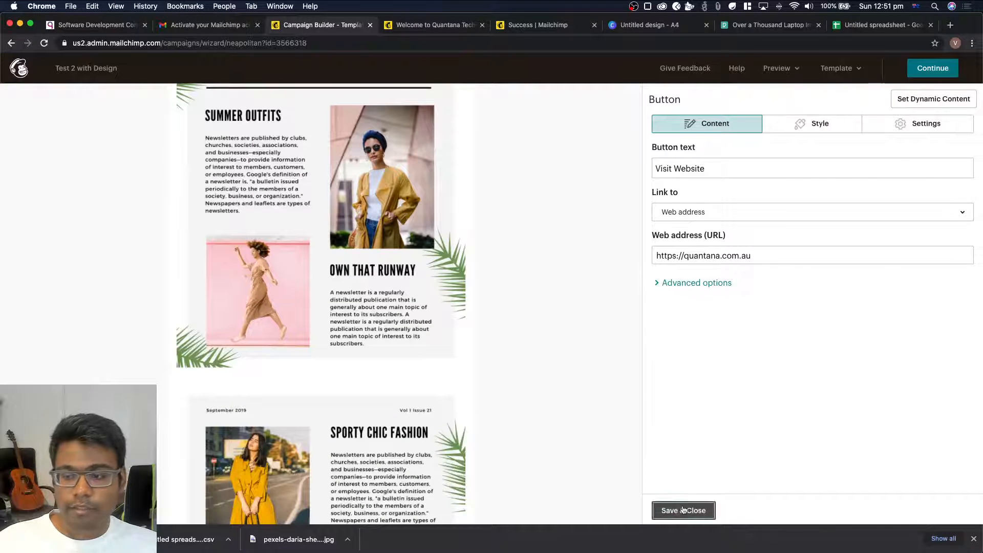
Review the email layout from the newsletter pages down to the Visit Website button, social icons and footer
scroll(379, 359, "down", 3)
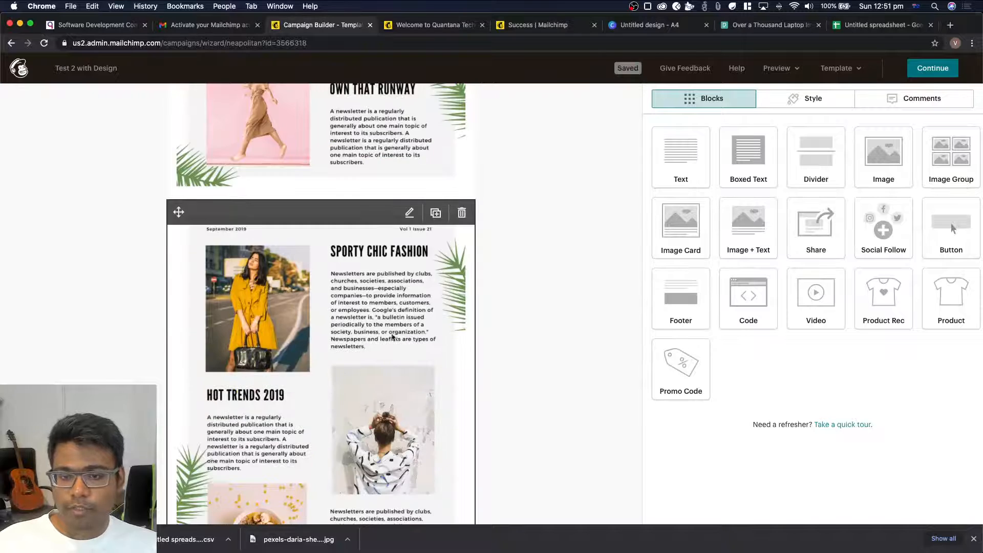
scroll(393, 336, "down", 4)
scroll(314, 412, "up", 8)
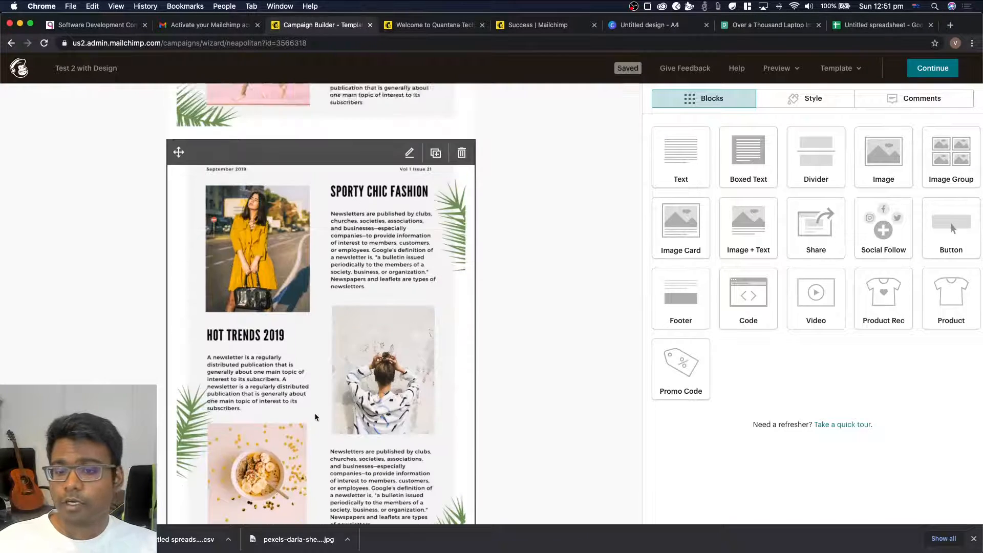
scroll(316, 416, "down", 7)
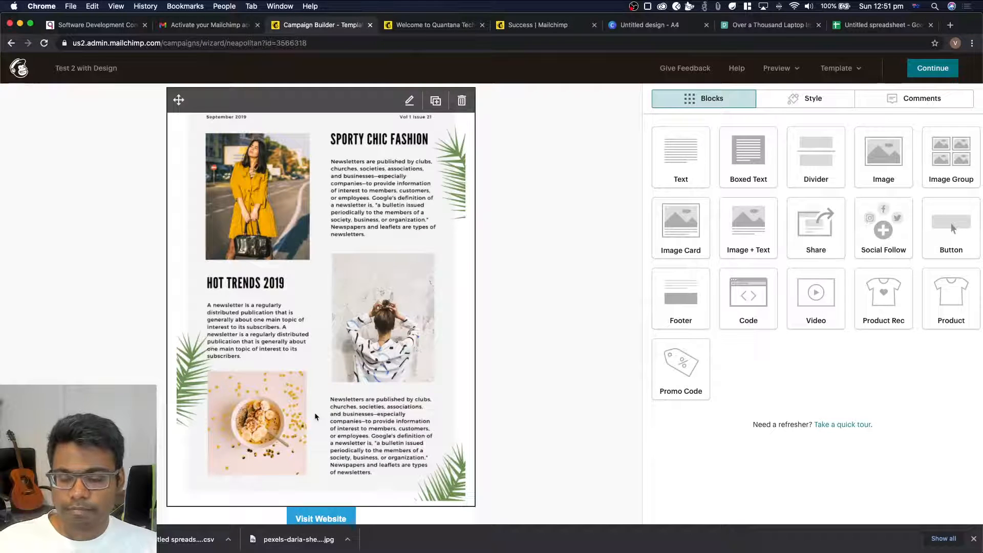
scroll(316, 415, "down", 2)
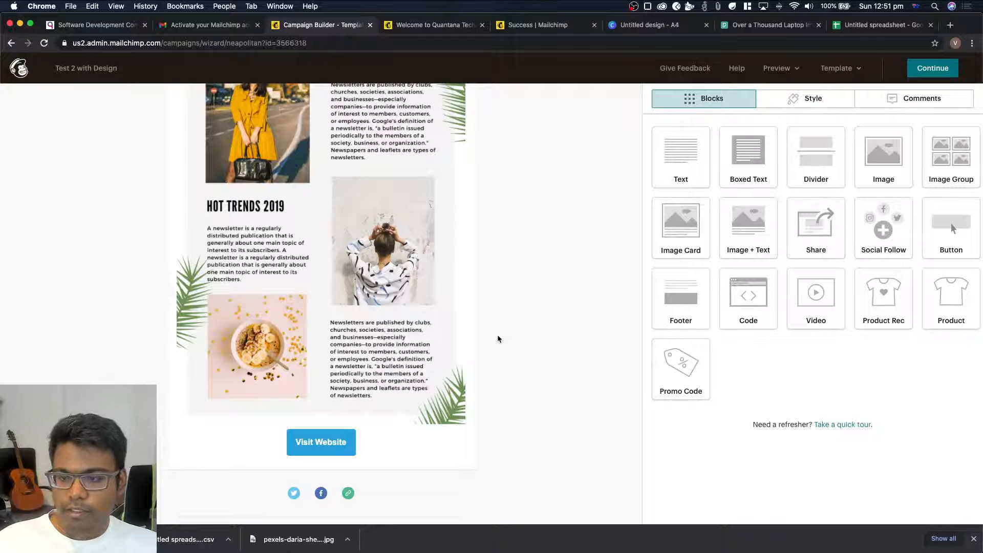
scroll(498, 338, "up", 1)
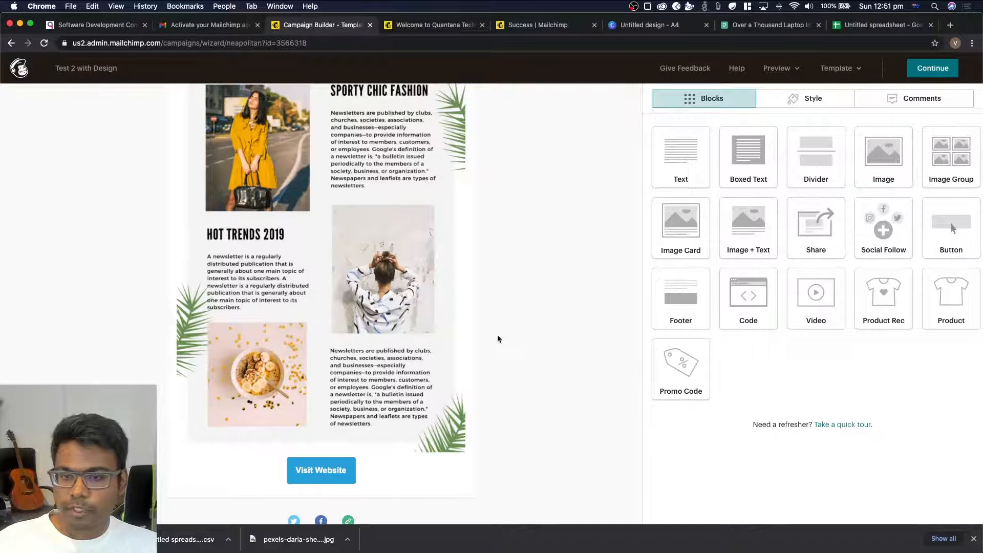
scroll(145, 311, "up", 8)
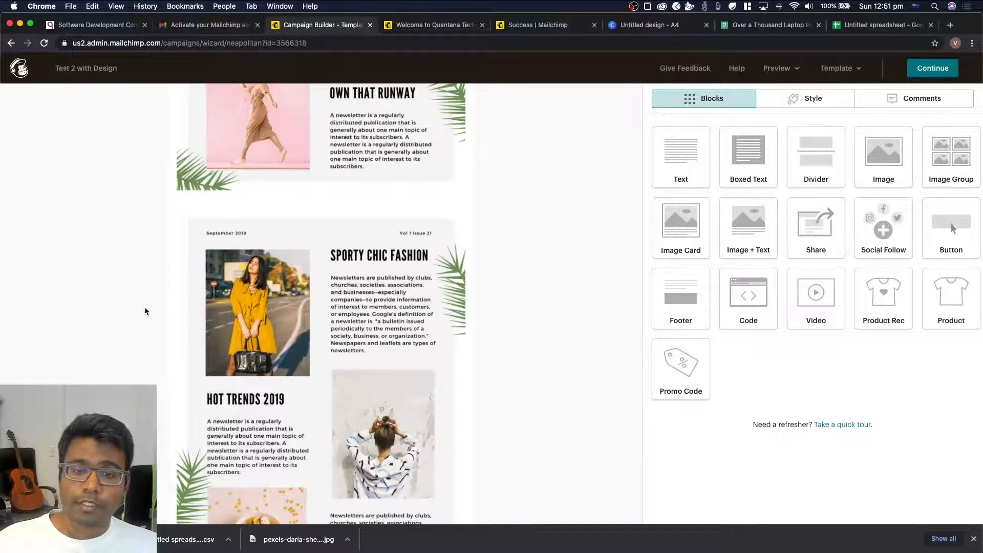
scroll(145, 311, "down", 13)
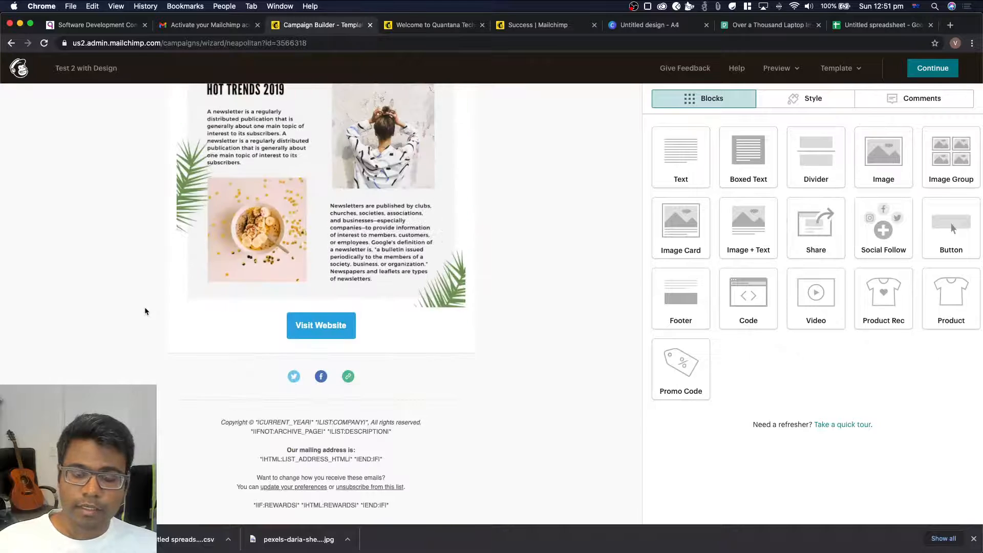
scroll(312, 324, "up", 2)
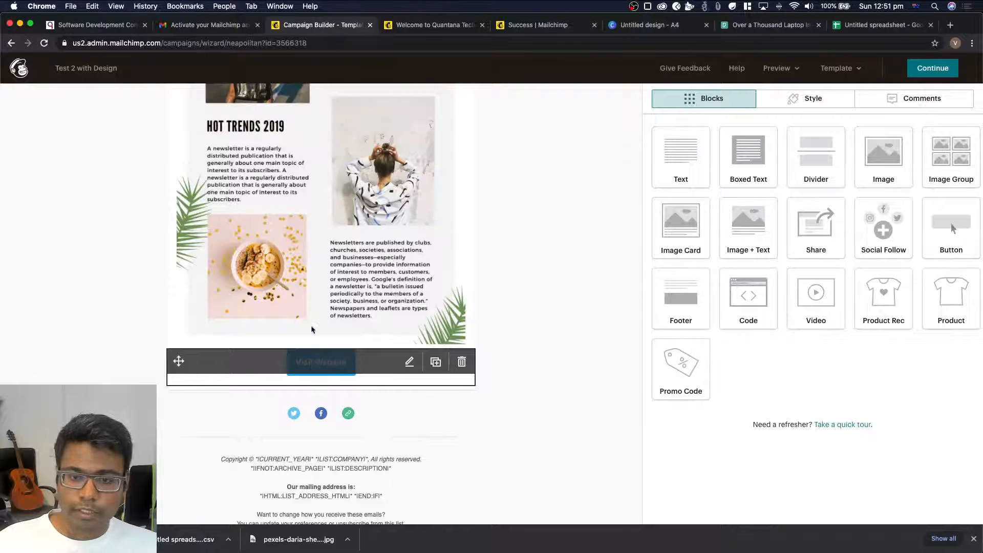
scroll(121, 320, "up", 4)
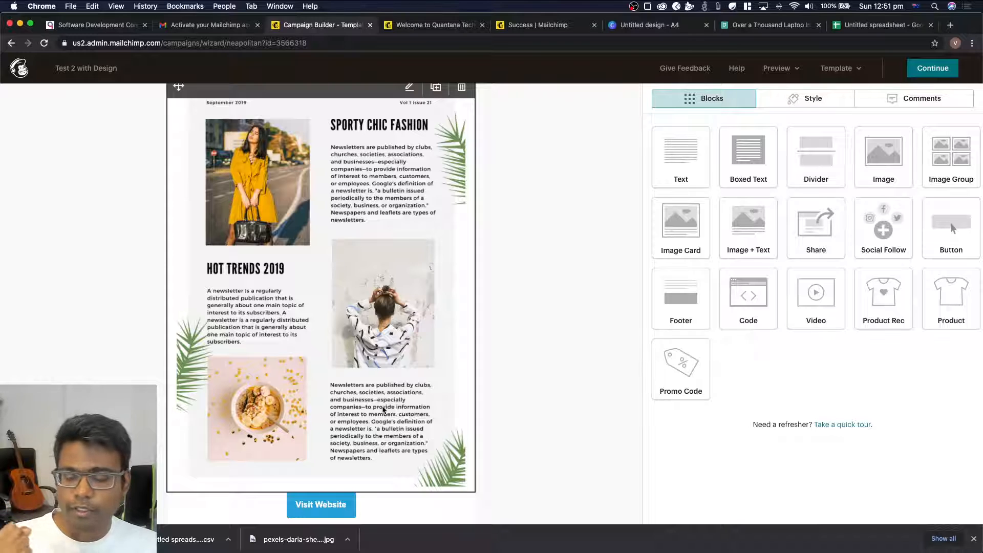
scroll(509, 410, "down", 5)
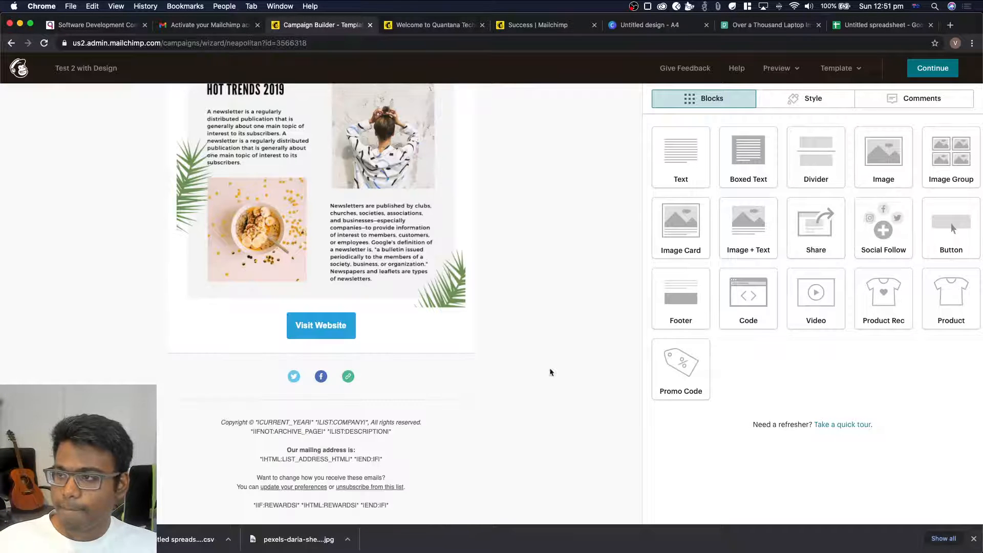
Finish the email design and continue to the campaign's setup page
left_click(940, 70)
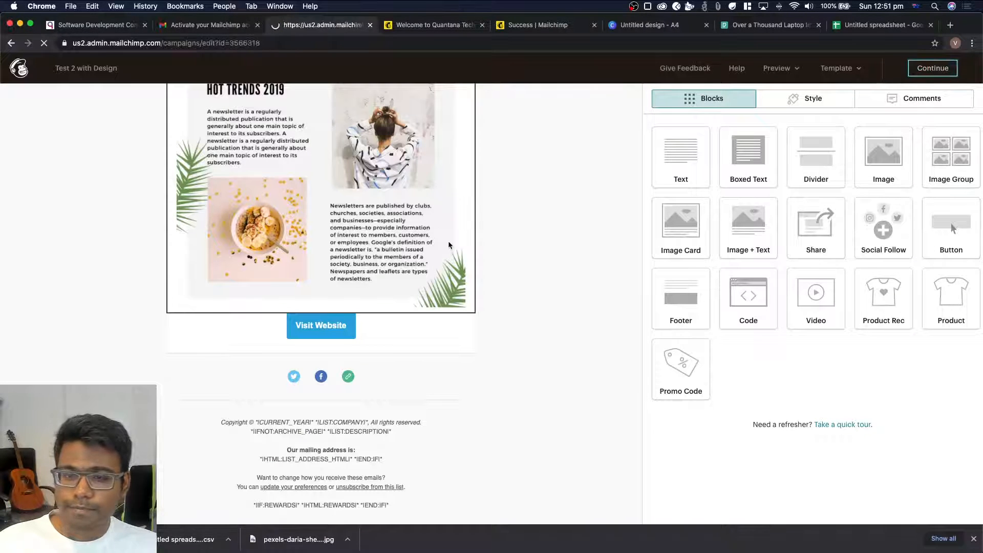
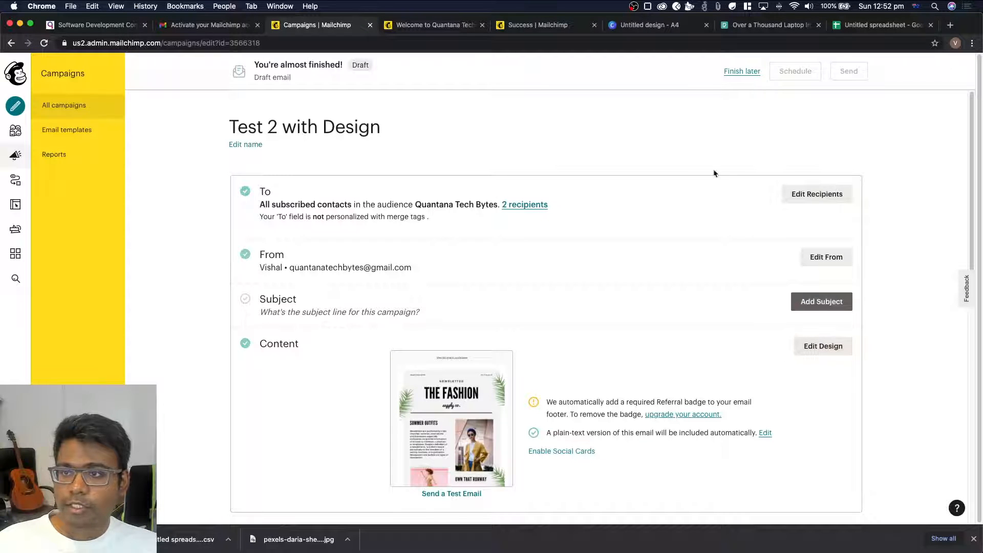
Switch to the Canva newsletter design and browse the newsletter templates, entering "email newsletter" as the template search
left_click(653, 27)
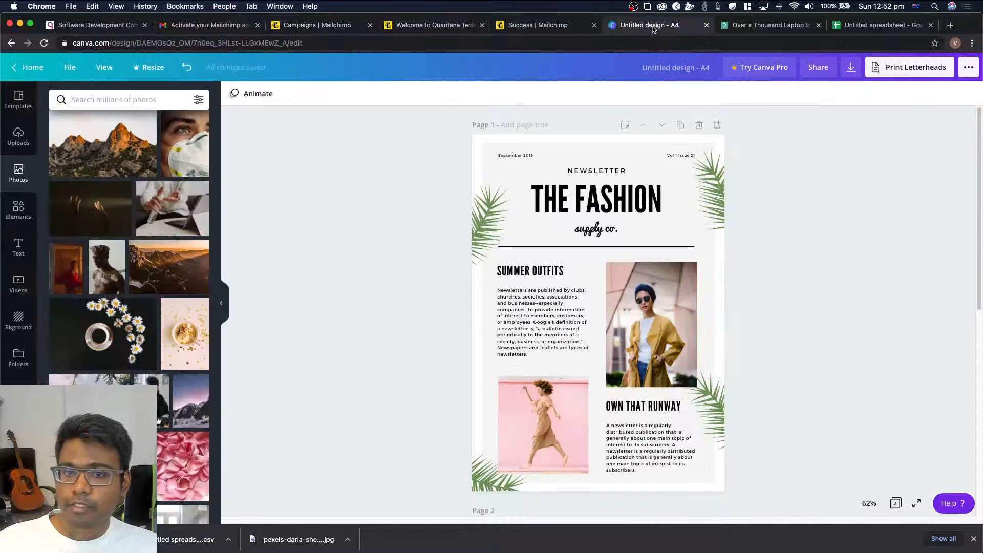
left_click(17, 105)
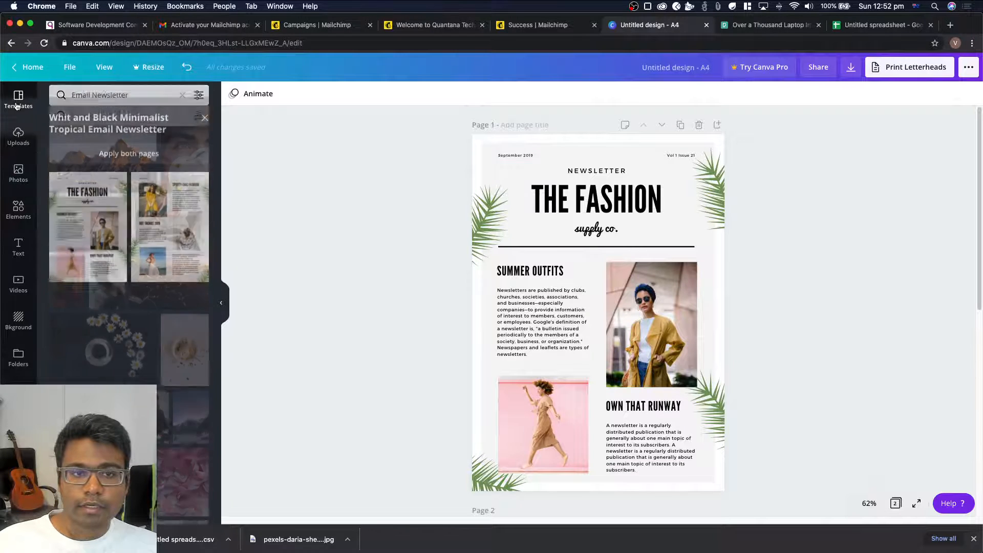
left_click(182, 102)
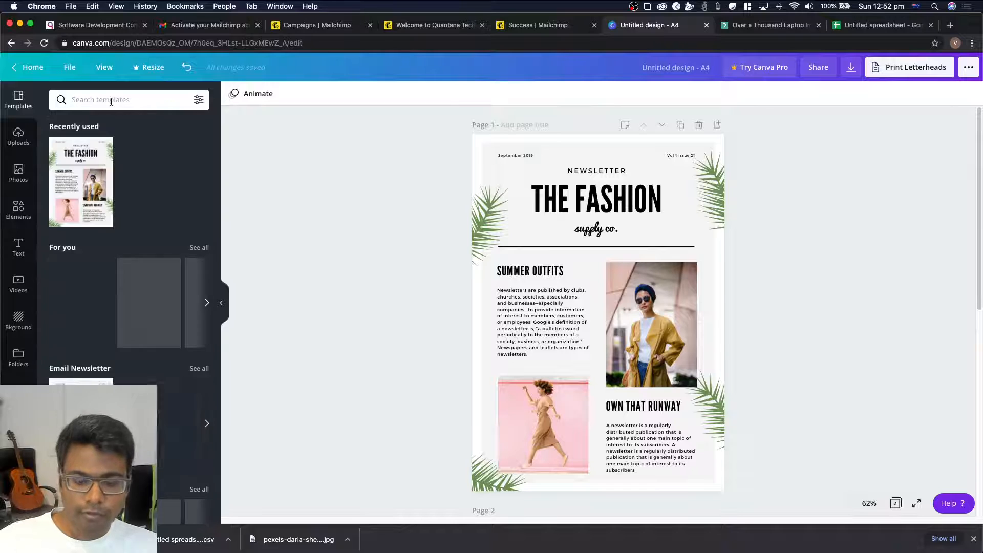
type("email newsletter")
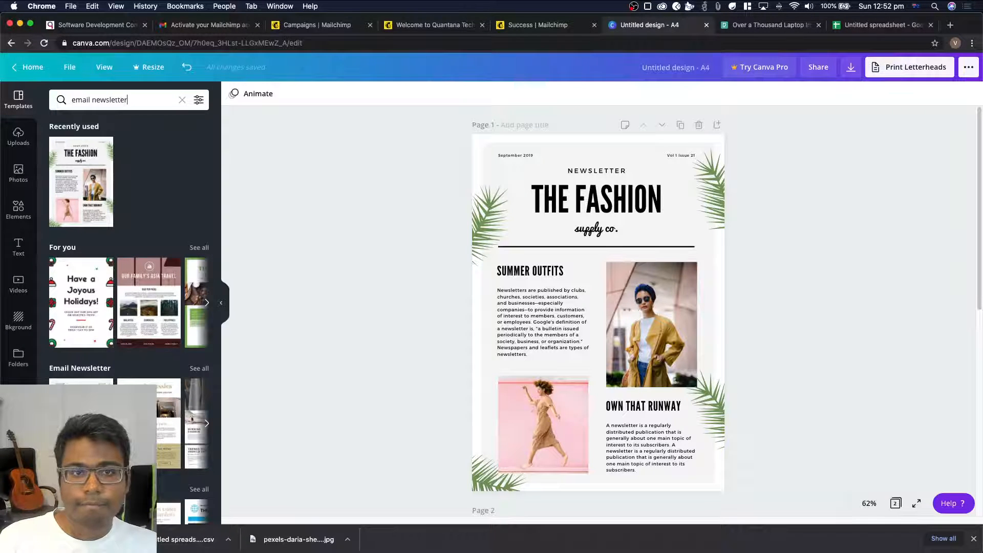
scroll(113, 291, "down", 3)
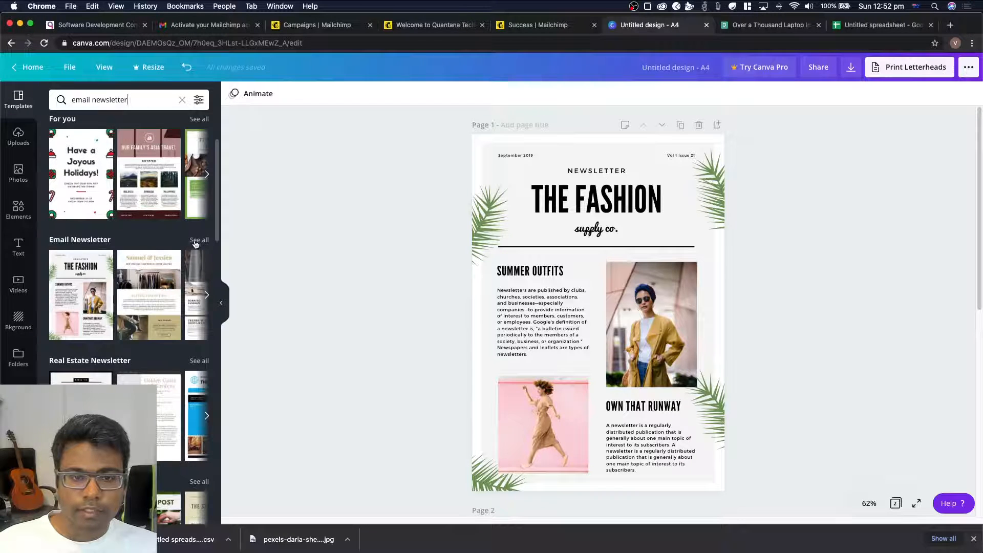
scroll(94, 360, "down", 9)
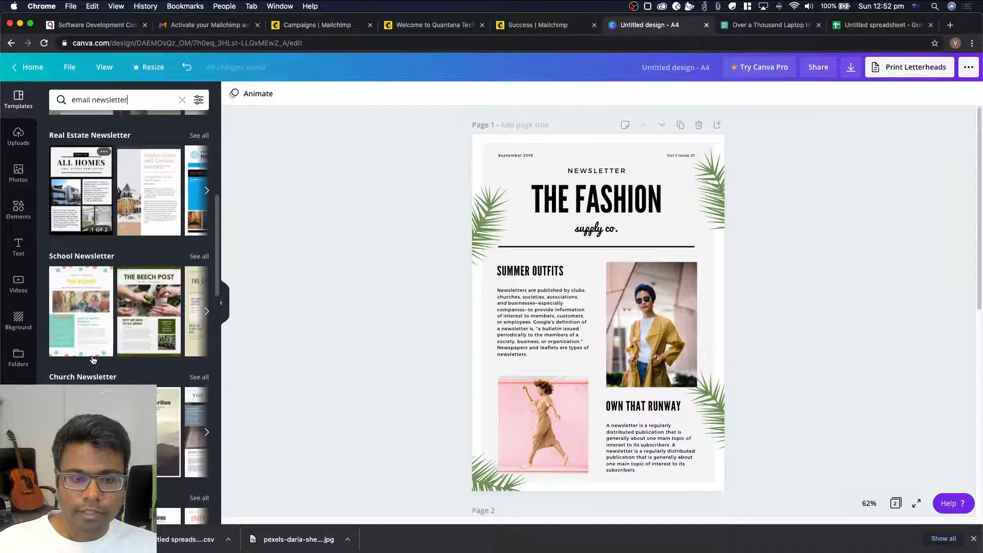
scroll(93, 360, "down", 7)
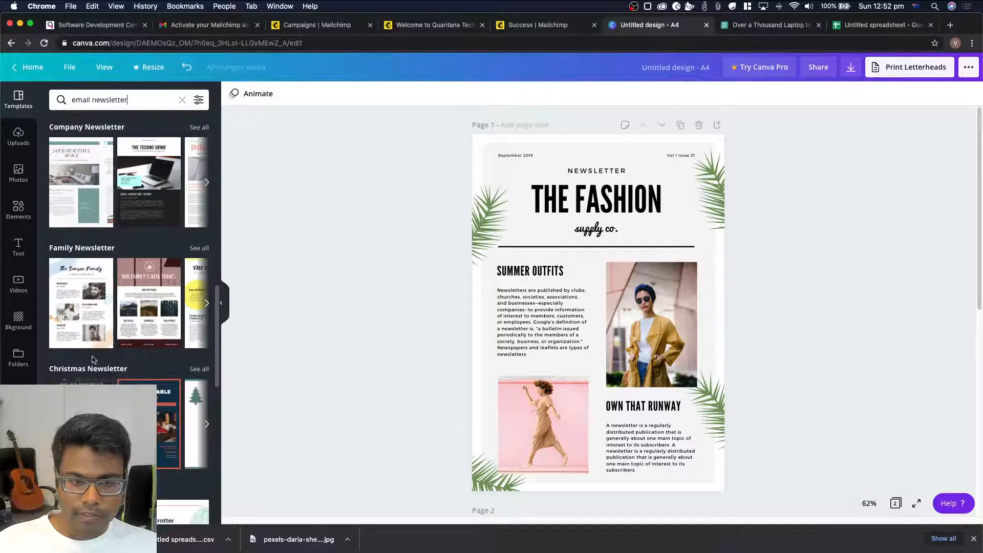
scroll(93, 361, "down", 2)
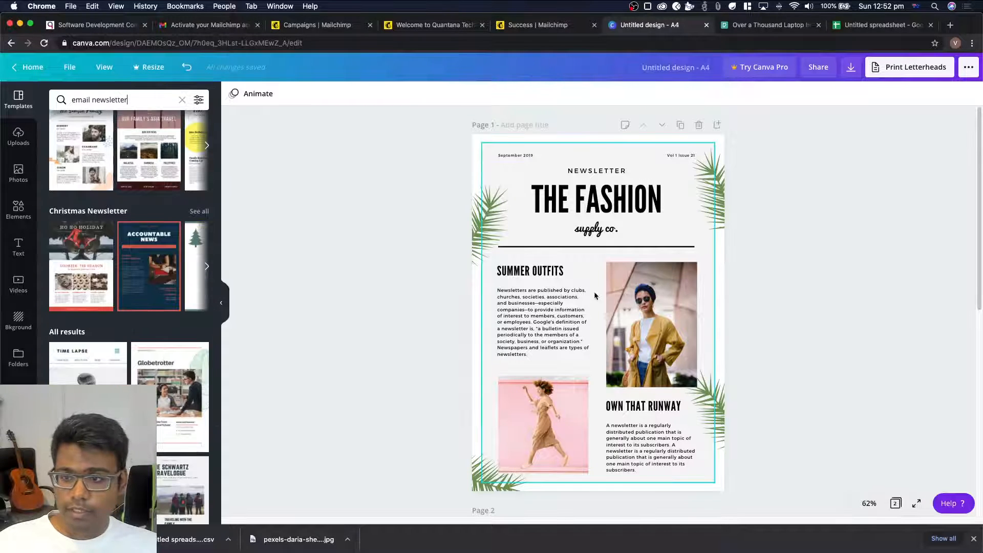
Replace the main heading text on page 1 of the newsletter with HAPPY NEWS
mouse_move(488, 228)
left_mouse_down()
mouse_move(512, 218)
mouse_move(489, 219)
left_mouse_up()
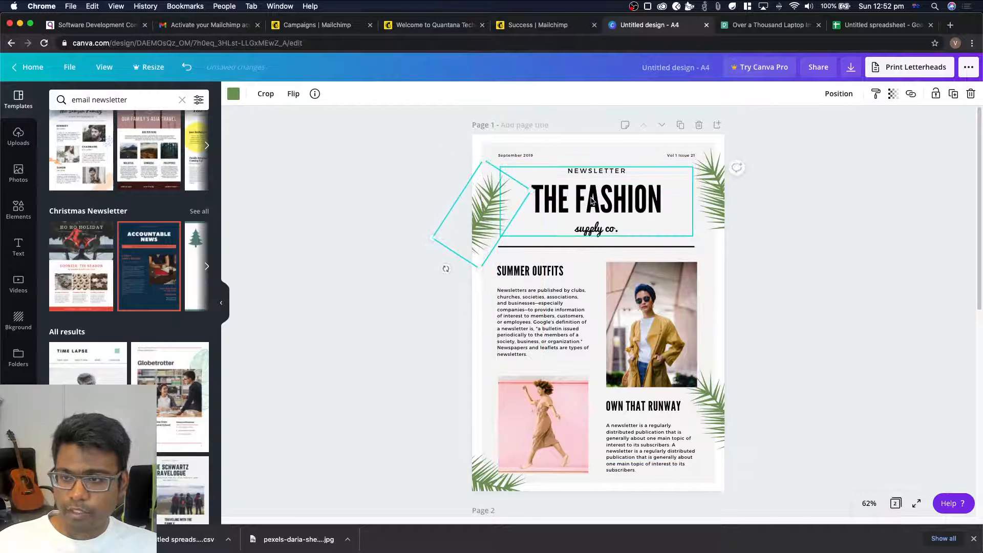
left_click(594, 202)
double_click(594, 201)
triple_click(594, 201)
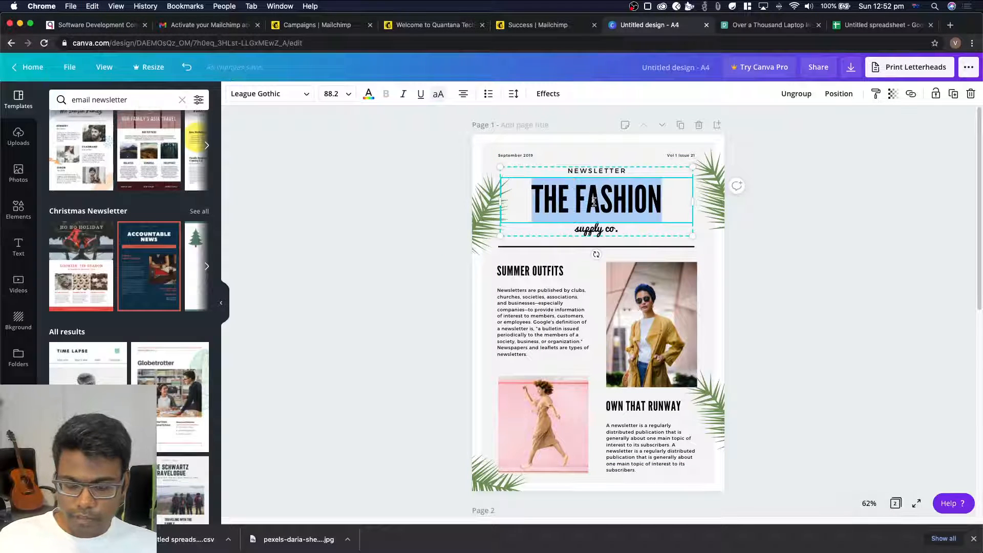
type("HAPPY")
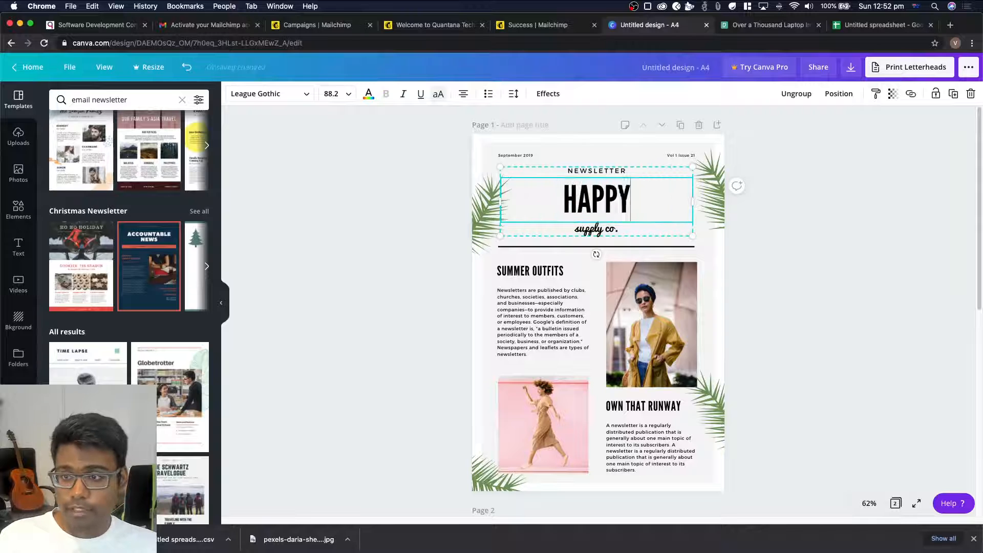
type(" NEWS")
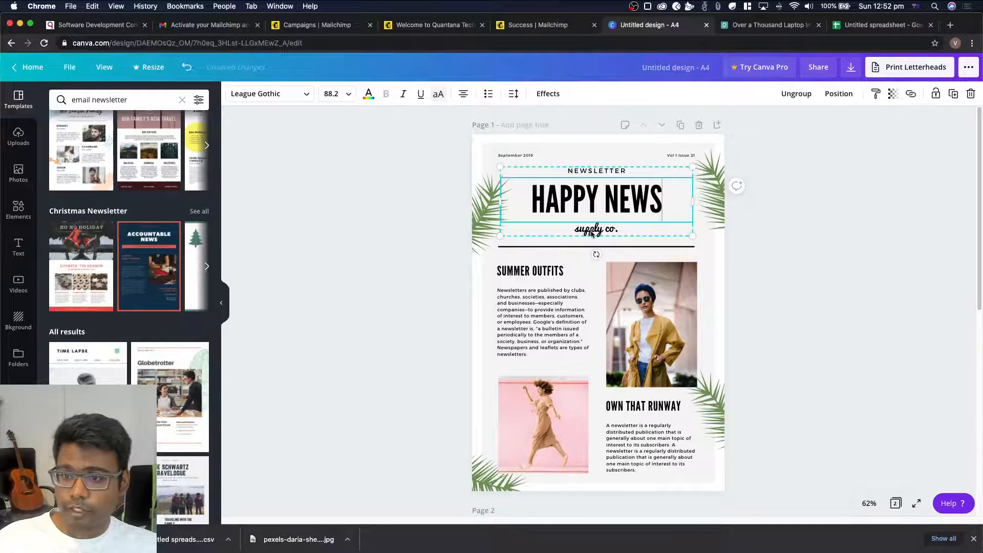
Delete the photo of the woman in the yellow coat from its frame on page 1
left_click(671, 329)
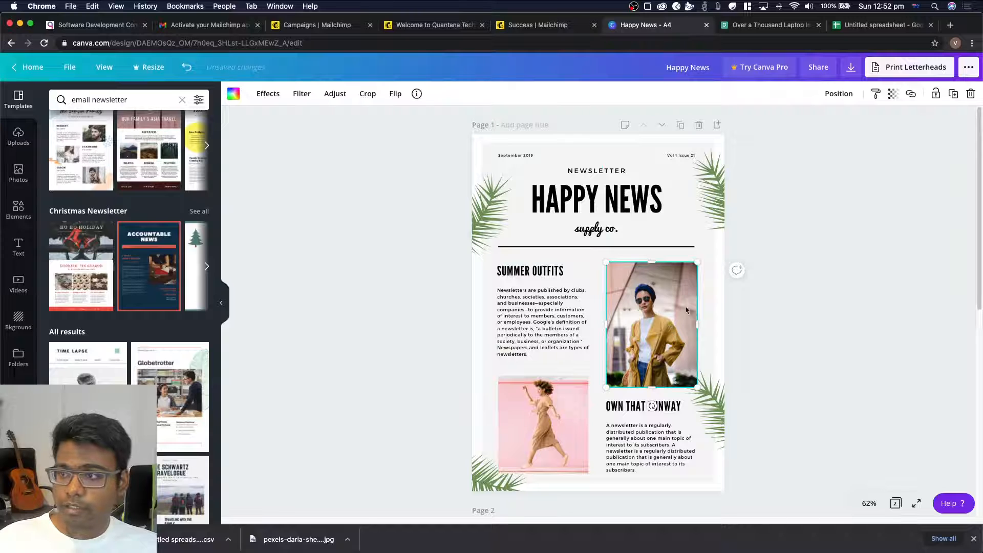
left_click(975, 94)
left_click(966, 119)
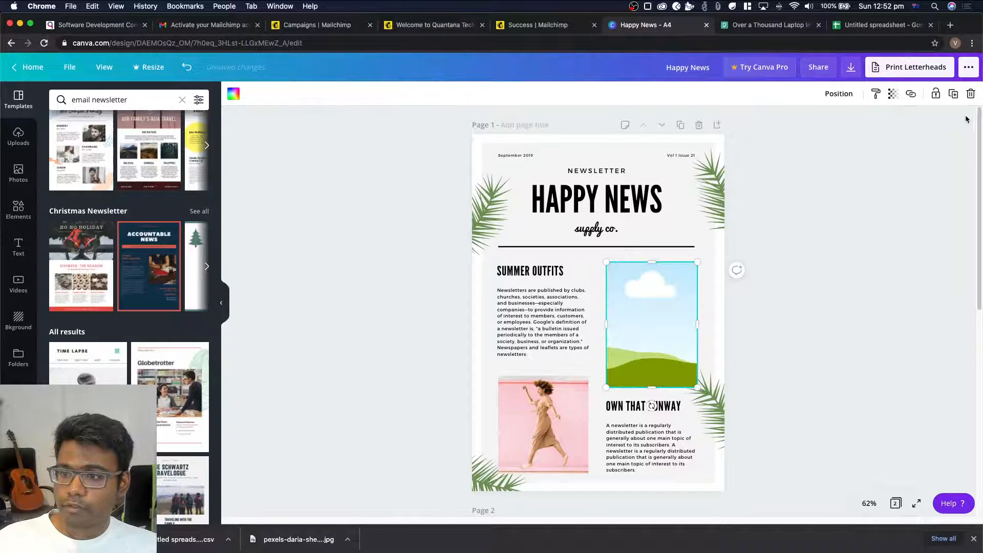
Browse the photo library and search it for pizza
left_click(18, 174)
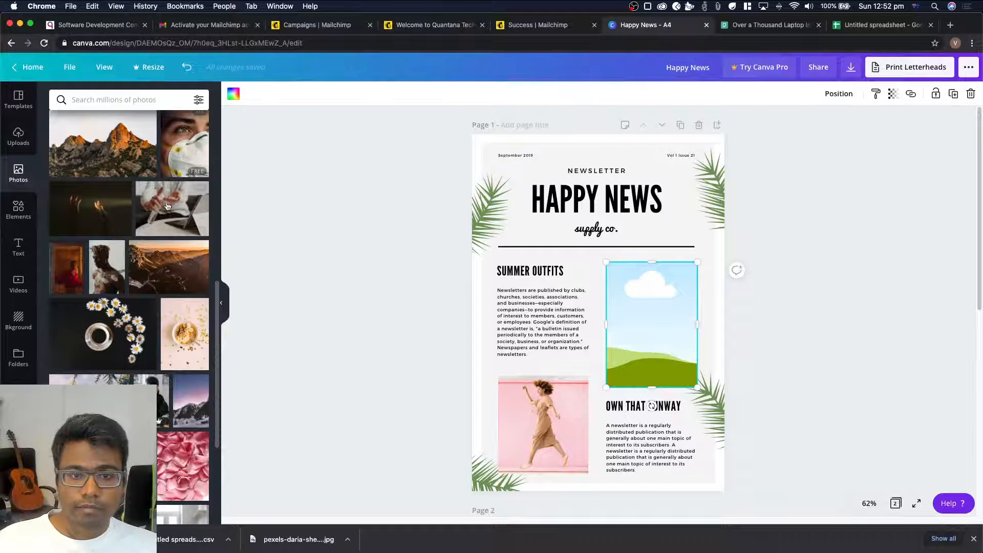
scroll(166, 206, "down", 4)
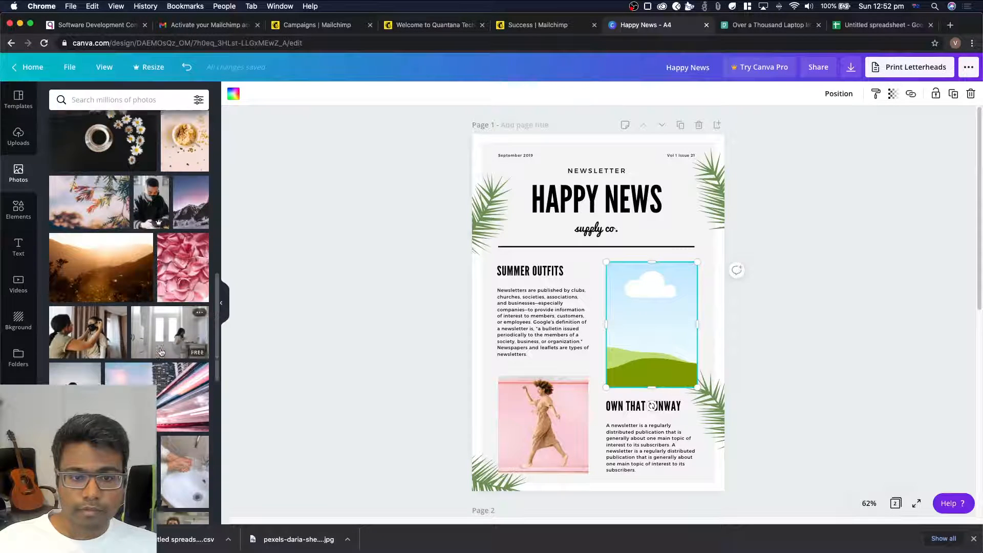
scroll(161, 352, "down", 6)
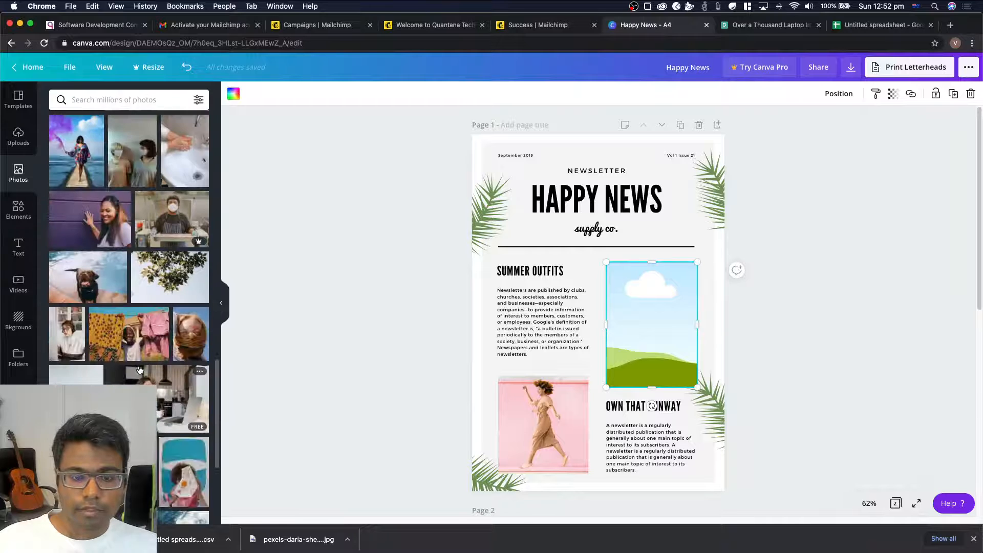
scroll(140, 370, "down", 2)
left_click(119, 101)
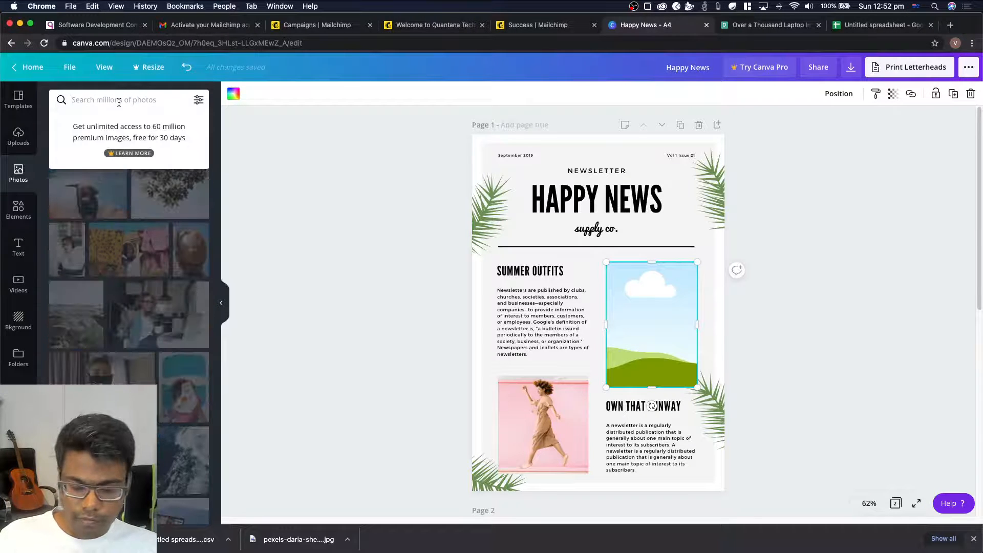
type("pizza")
key("Return")
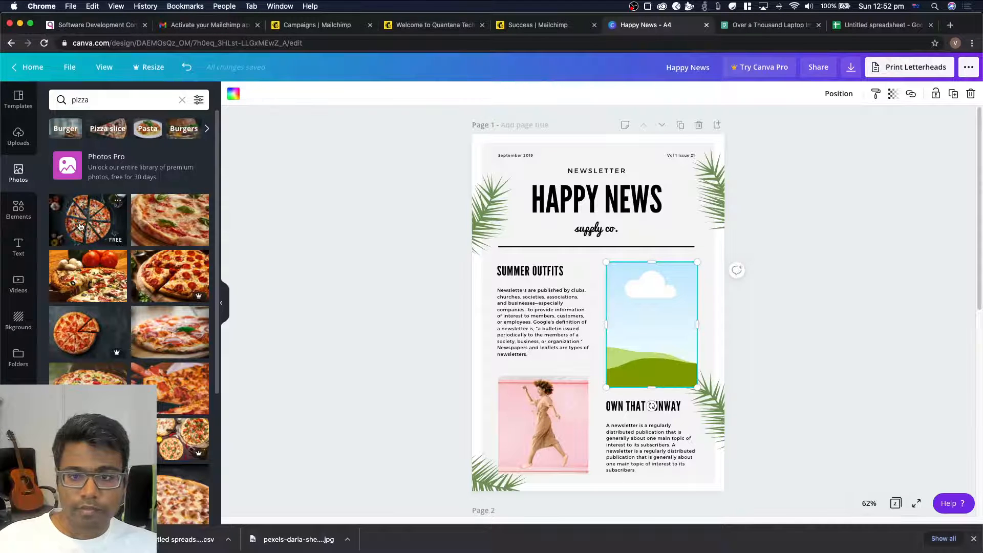
Try to fill the empty frame on page 1 by adding the sliced pizza photo, and delete the added photo
left_click(80, 227)
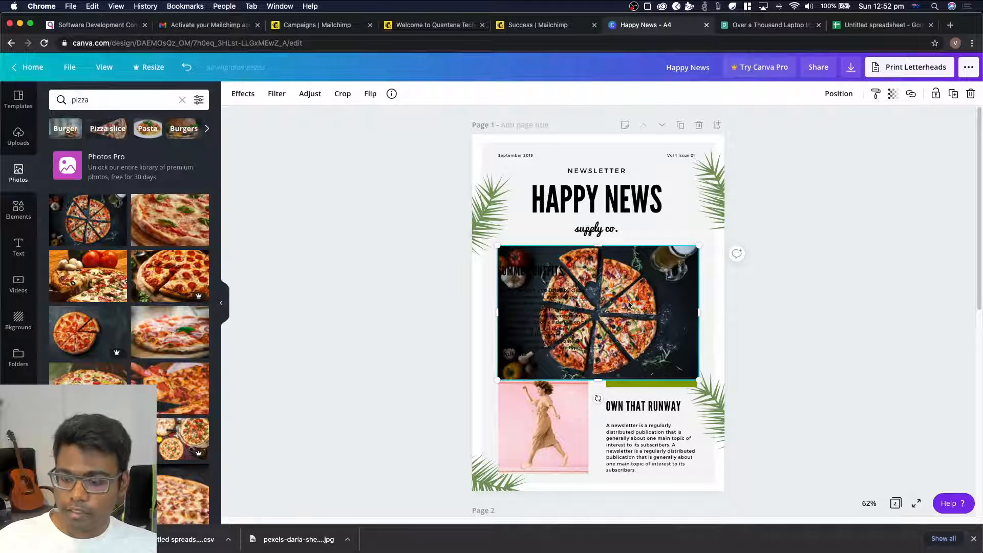
left_click(971, 93)
left_click(653, 335)
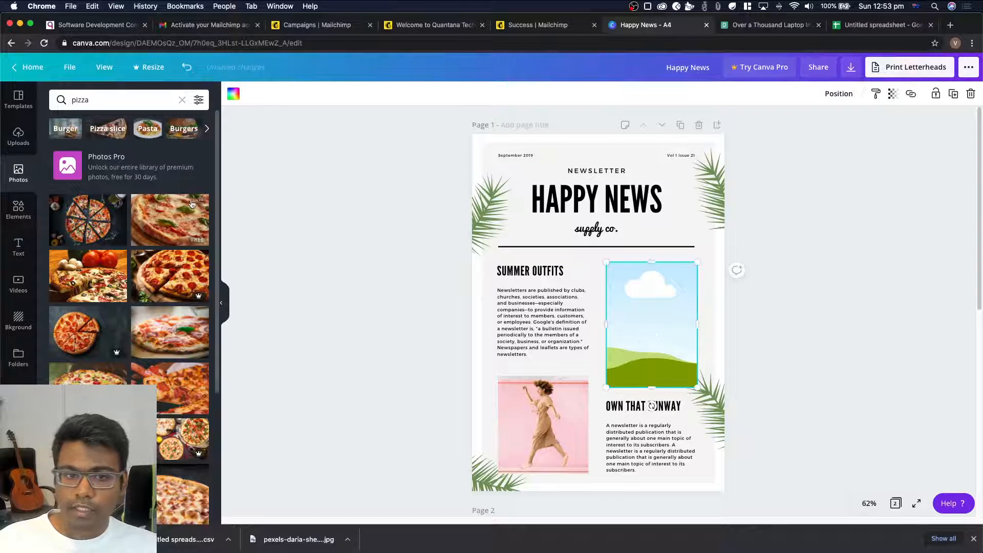
left_click(80, 222)
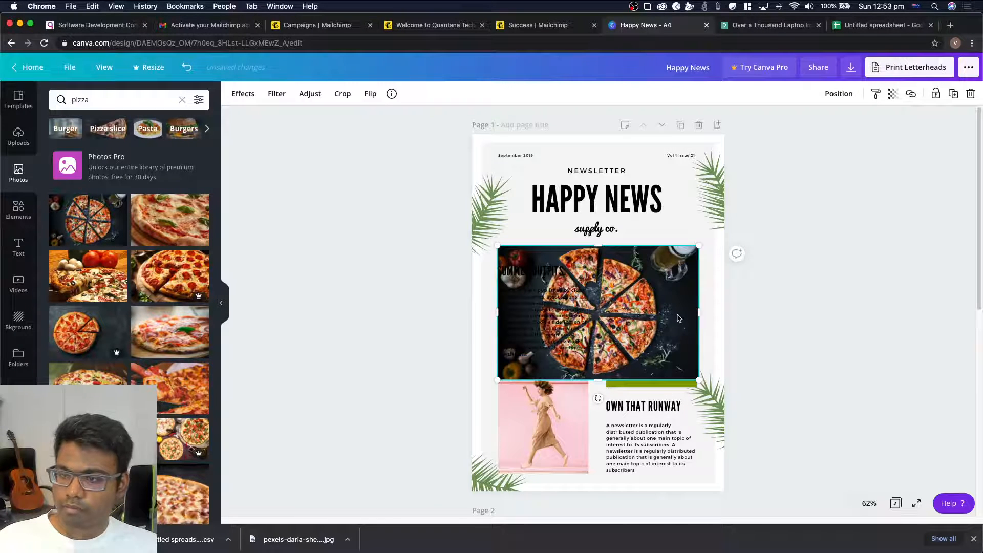
key("Delete")
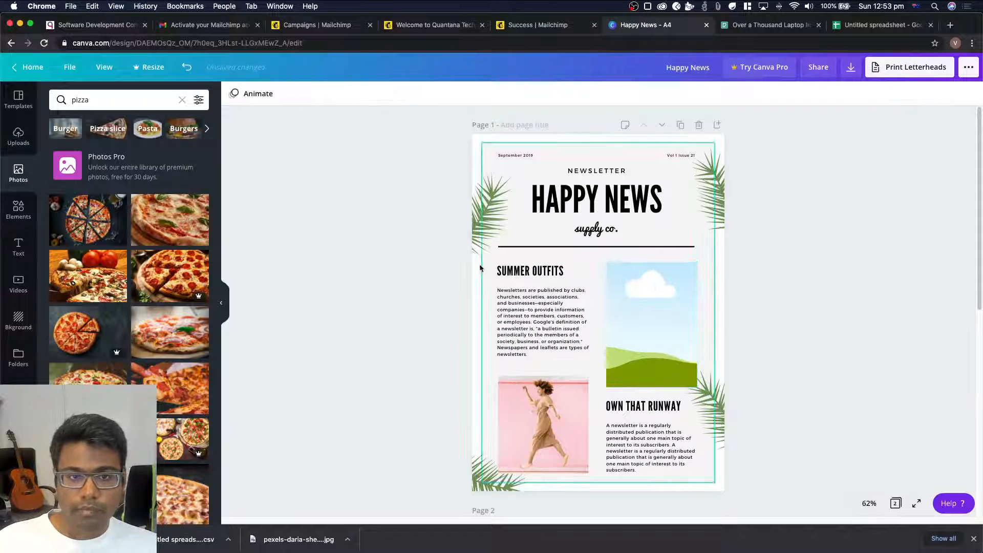
Place the sliced pizza photo on the dark background into the empty frame on page 1
left_click_drag(85, 228, 592, 336)
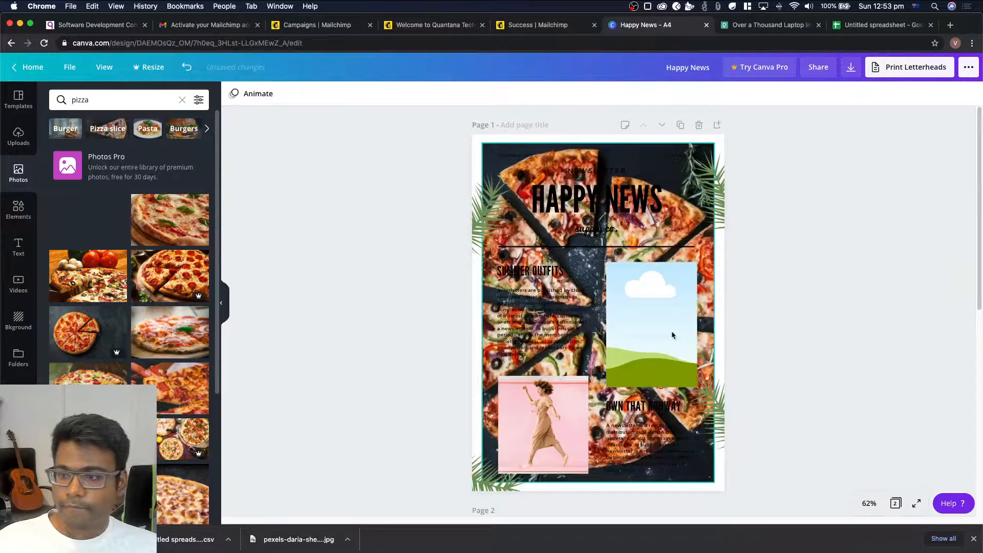
left_click_drag(672, 335, 673, 335)
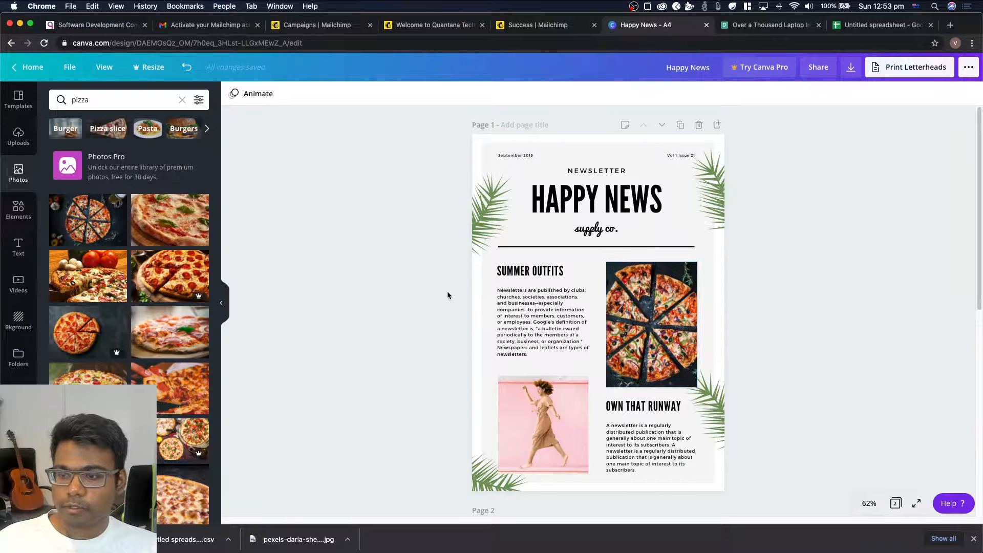
Review both newsletter pages and the file types offered for downloading the design
scroll(447, 296, "down", 7)
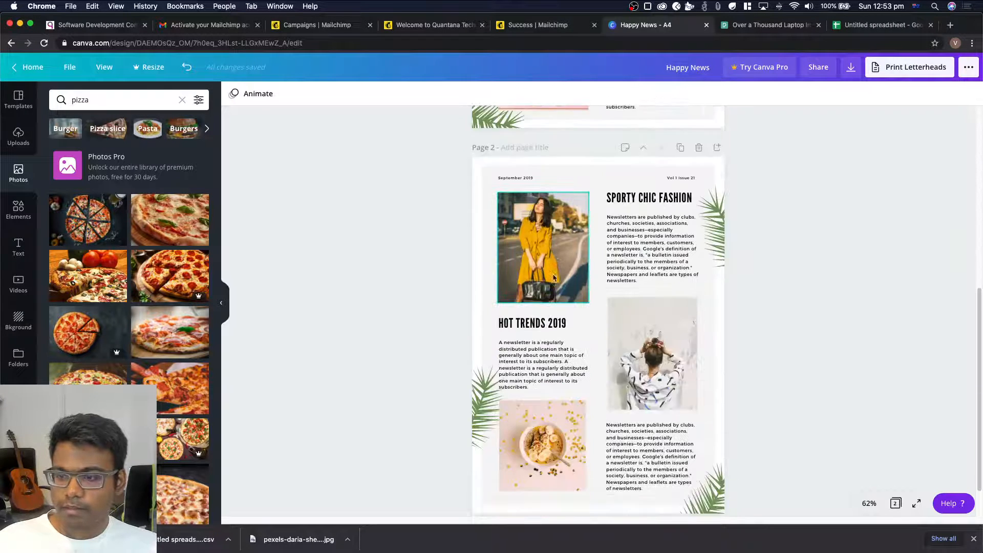
scroll(553, 277, "up", 7)
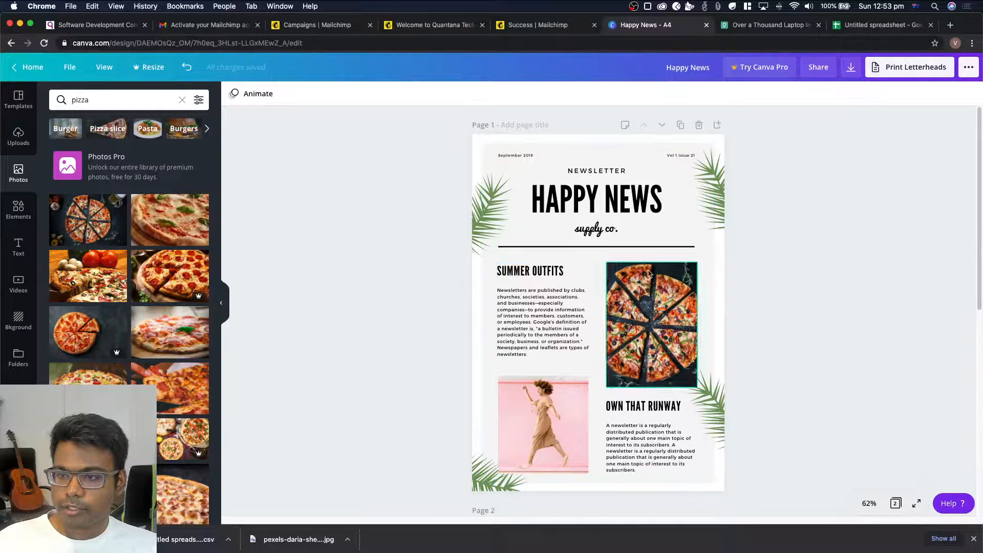
scroll(635, 313, "down", 4)
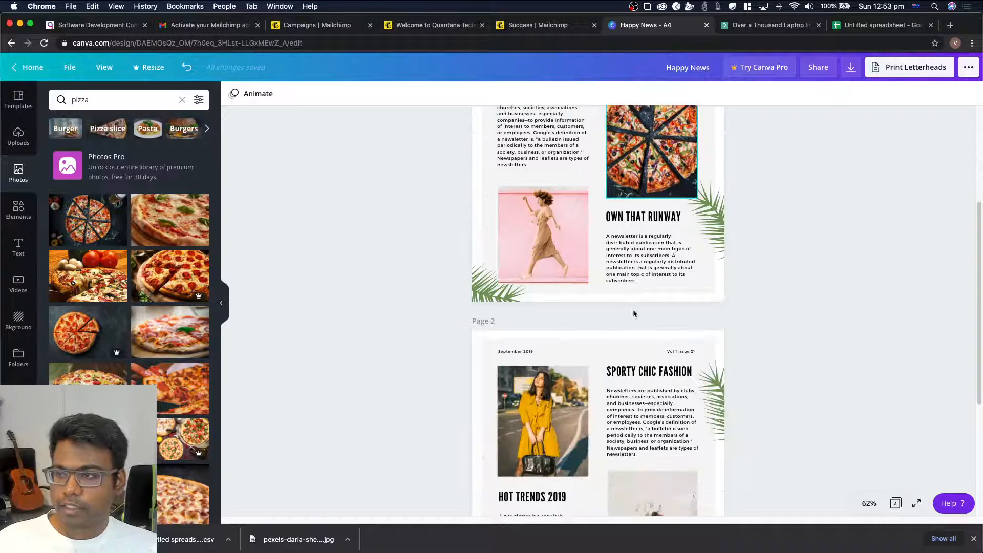
scroll(634, 313, "up", 4)
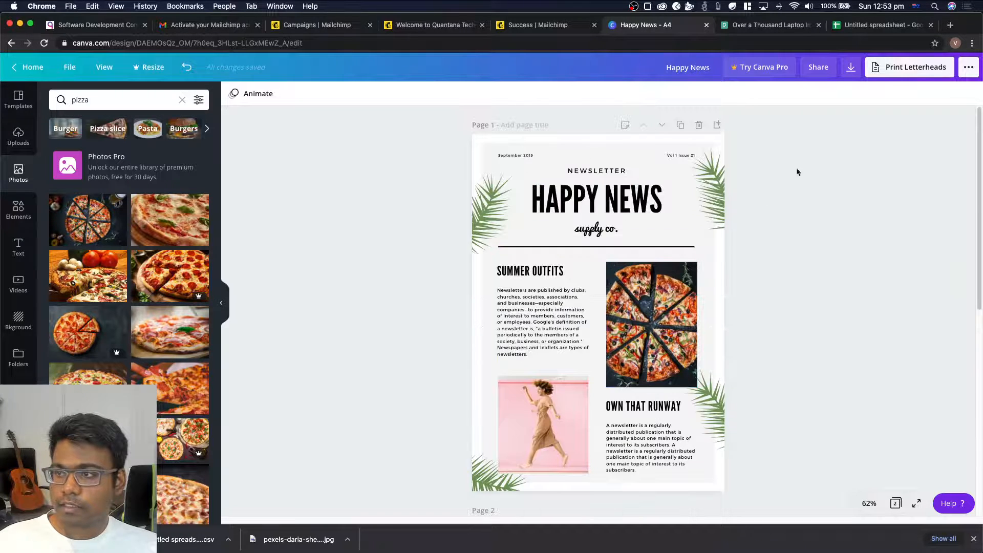
left_click(851, 67)
left_click(895, 190)
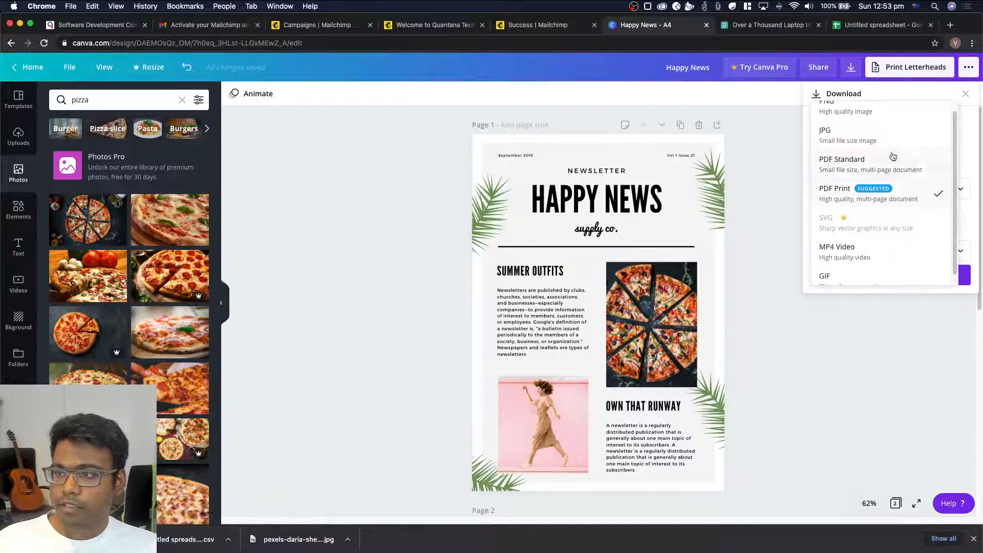
scroll(888, 138, "up", 1)
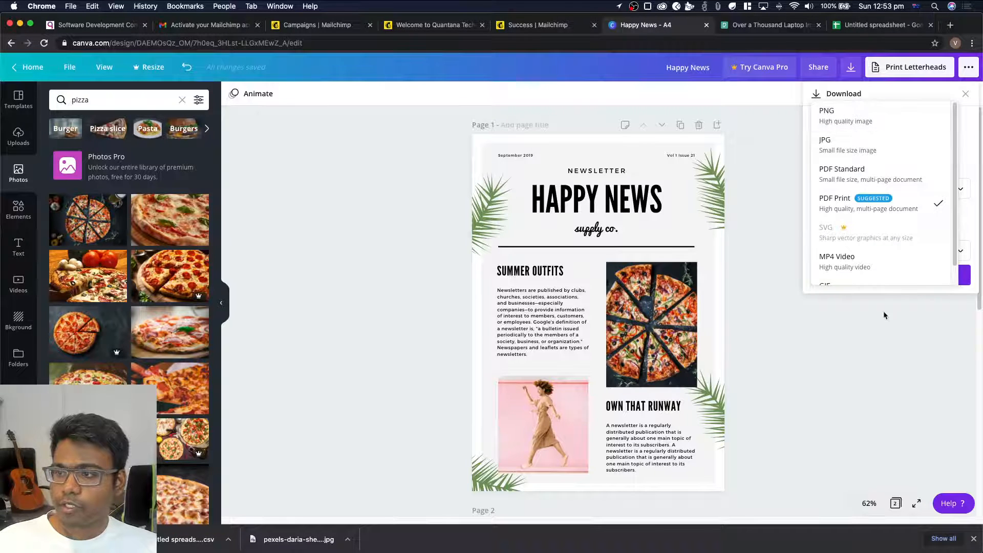
left_click(777, 246)
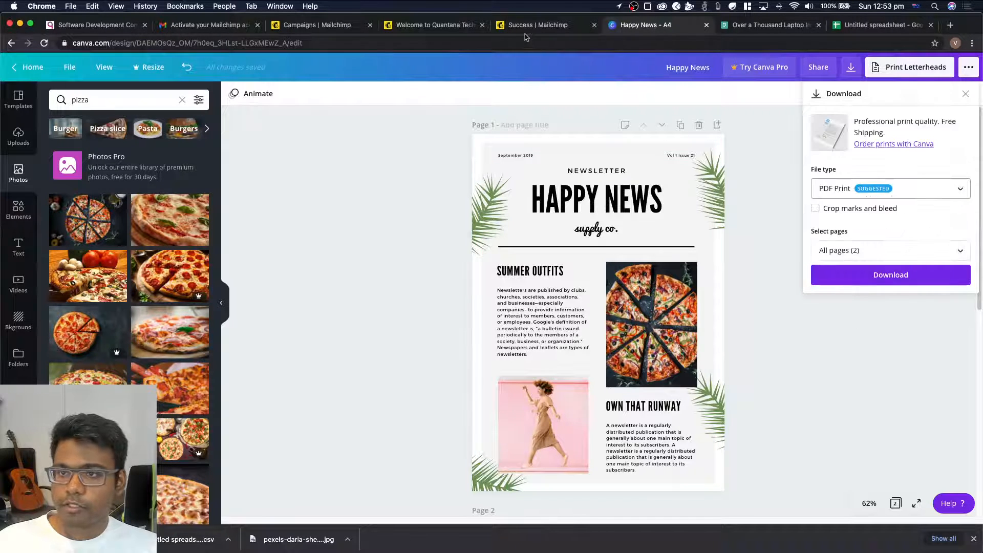
Switch back to Mailchimp's Test 2 with Design campaign and open its email design for editing
left_click(294, 24)
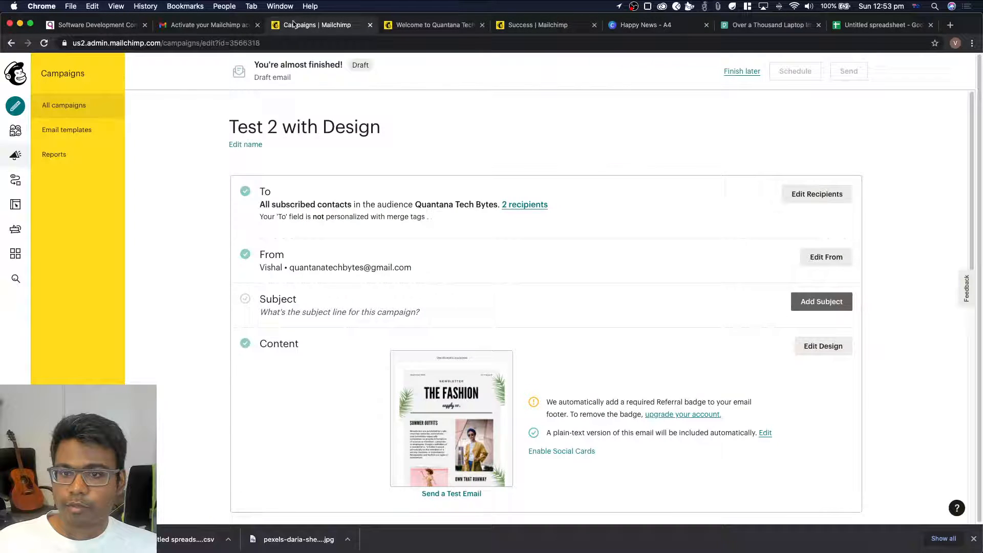
left_click(408, 25)
left_click(325, 26)
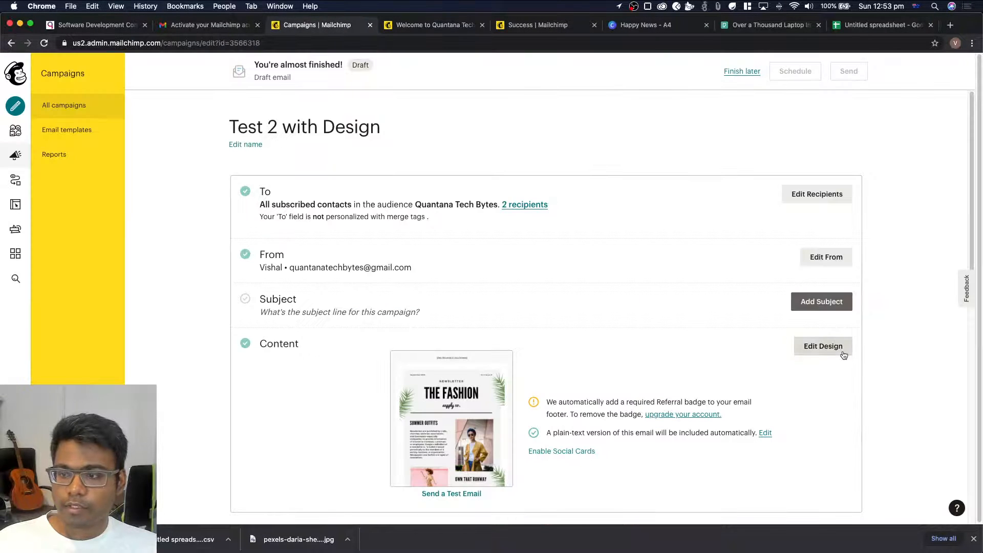
left_click(818, 345)
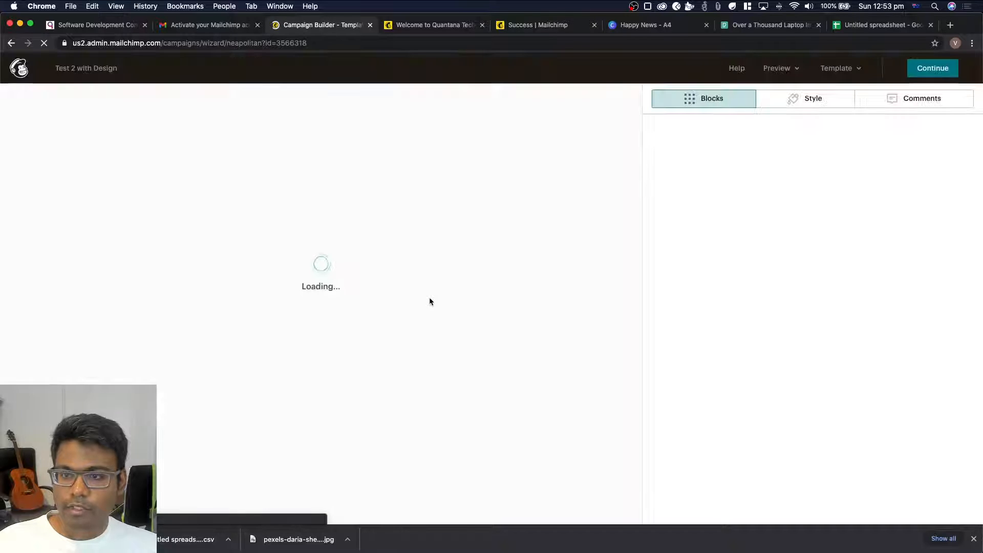
Look over the newsletter pages in the email design and continue to the campaign's setup overview to review its sharing and tracking settings
scroll(430, 301, "down", 10)
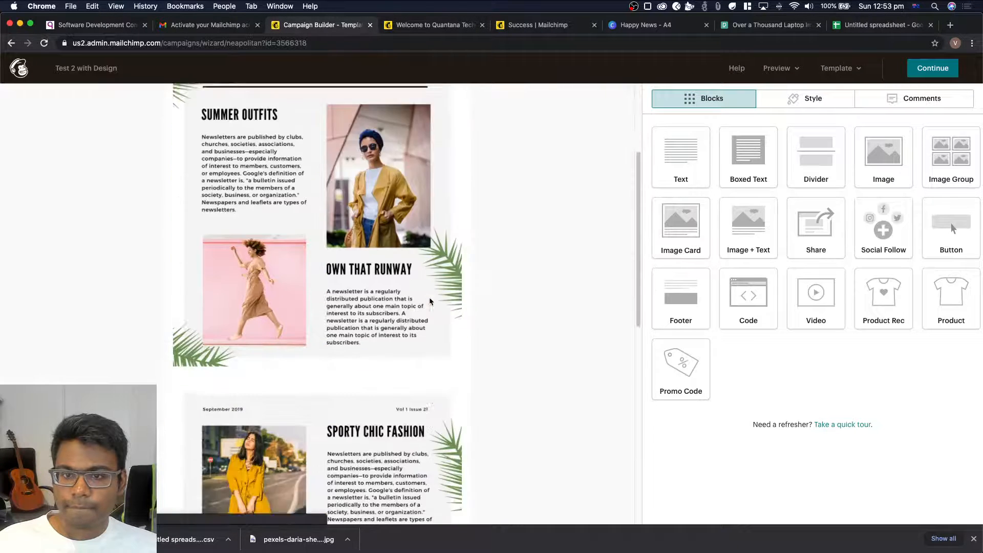
scroll(430, 301, "up", 10)
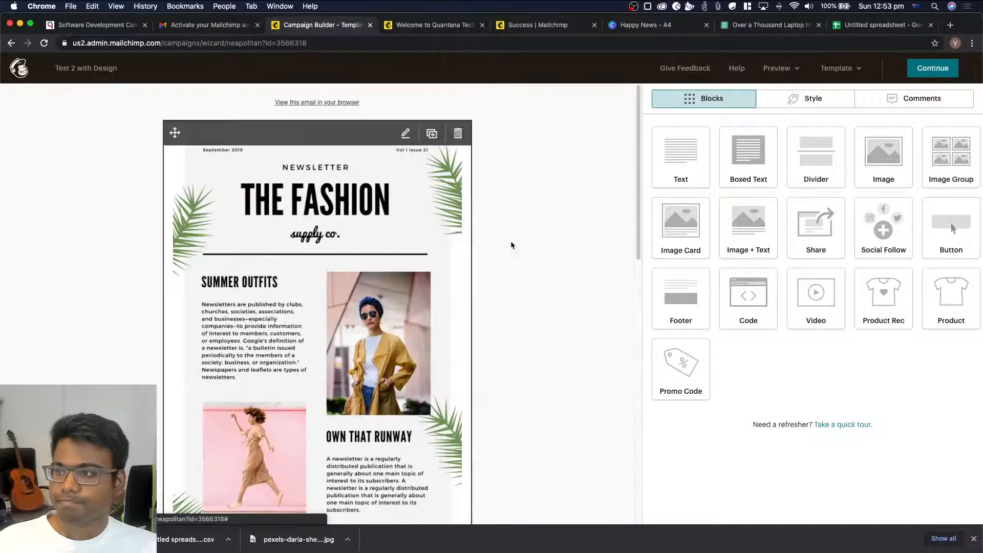
left_click(942, 71)
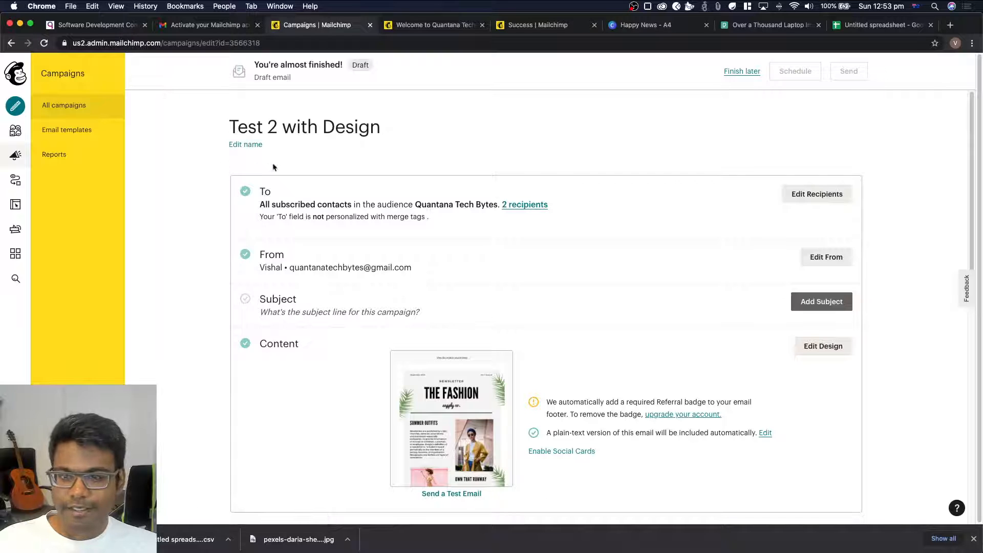
scroll(272, 167, "down", 6)
scroll(272, 162, "down", 3)
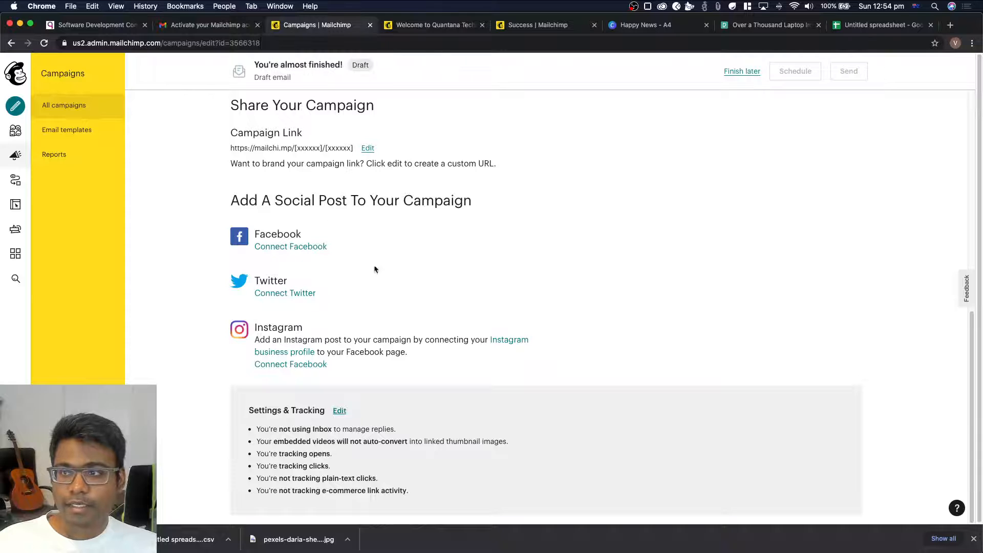
Revisit the Pexels laptop photo results and look through the published Quantana Tech Bytes welcome newsletter
left_click(757, 30)
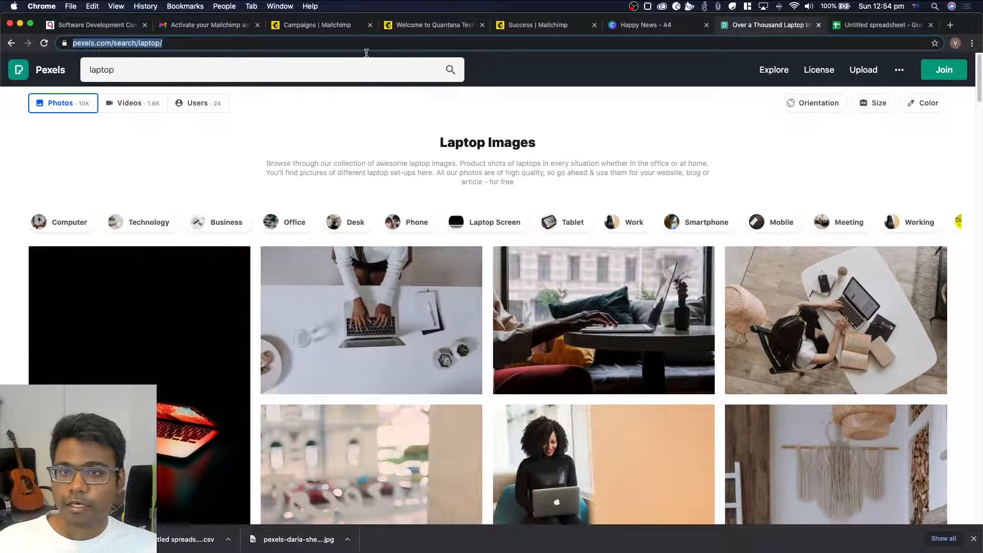
left_click(314, 26)
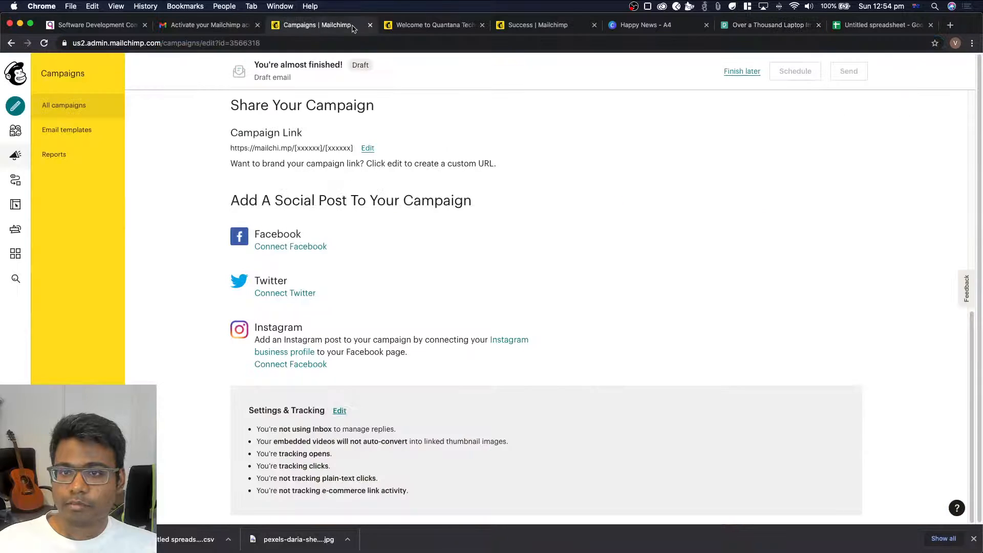
left_click(404, 27)
scroll(282, 230, "down", 15)
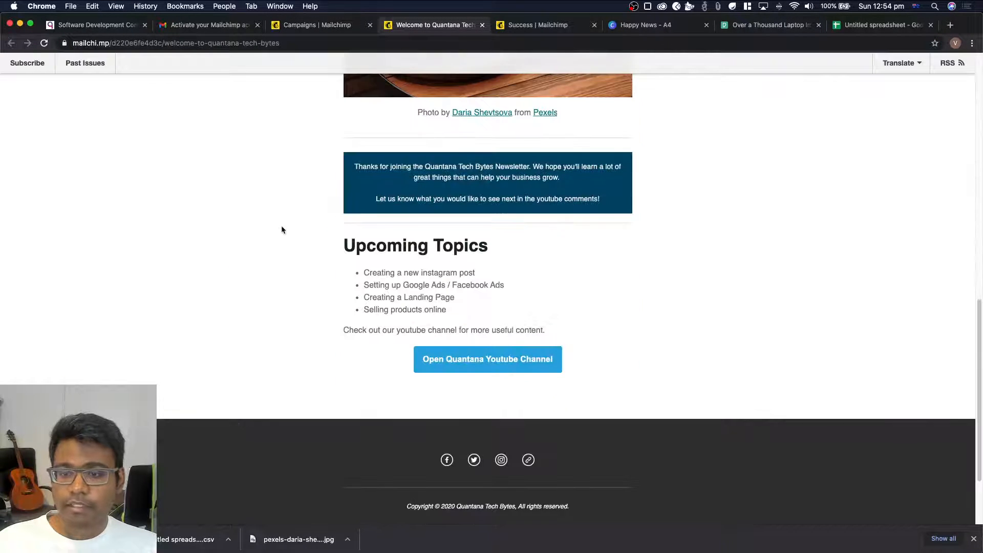
scroll(282, 230, "up", 15)
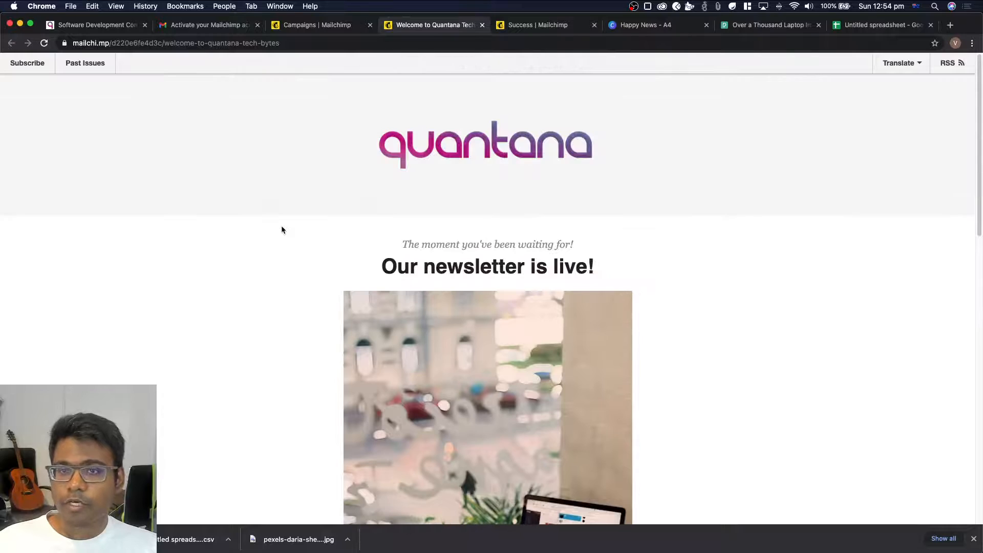
Switch to the Google Sheets contact spreadsheet and select the contact's details from Email to Address in row 2
left_click(899, 26)
left_click_drag(72, 150, 251, 155)
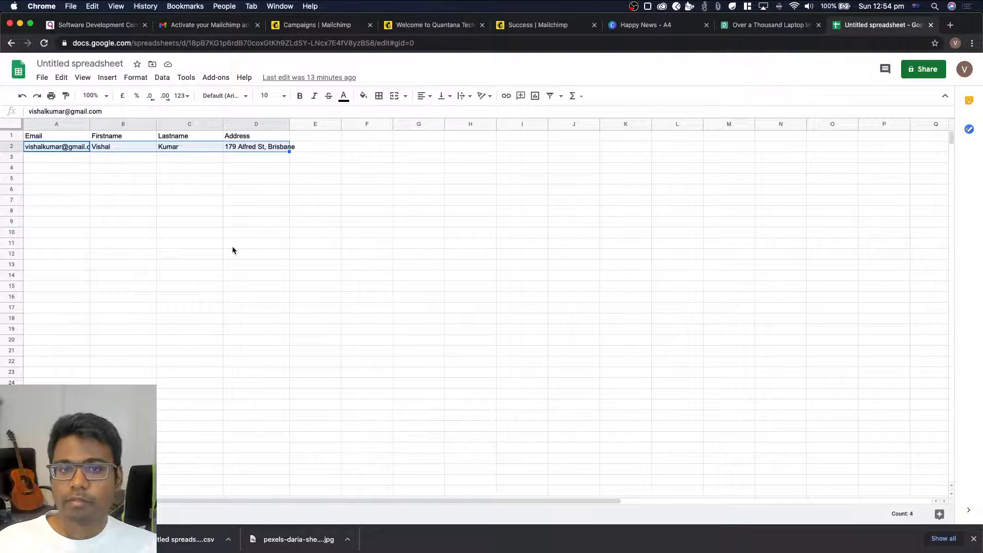
Return to the published welcome newsletter and open its Subscribe form
left_click(517, 26)
left_click(439, 26)
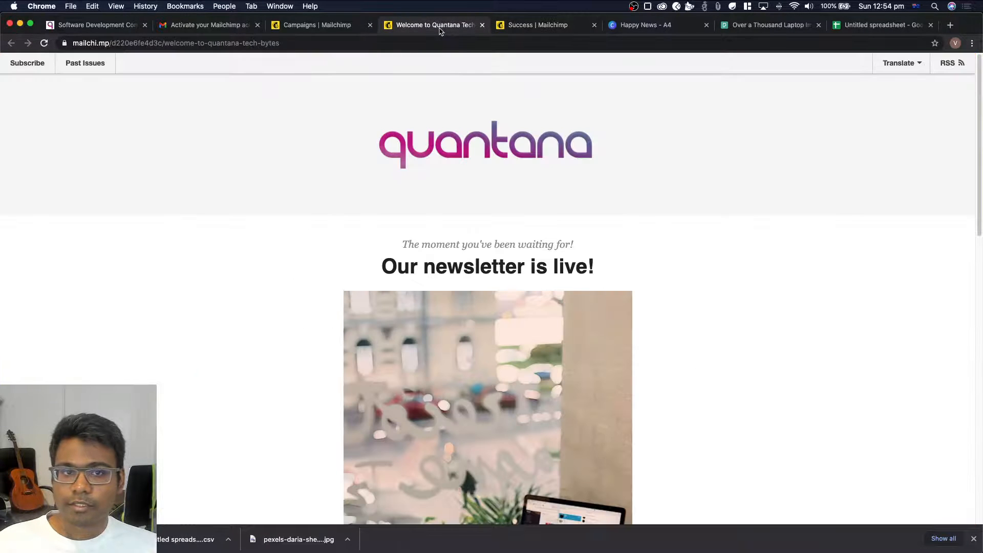
scroll(208, 227, "down", 3)
scroll(210, 224, "up", 3)
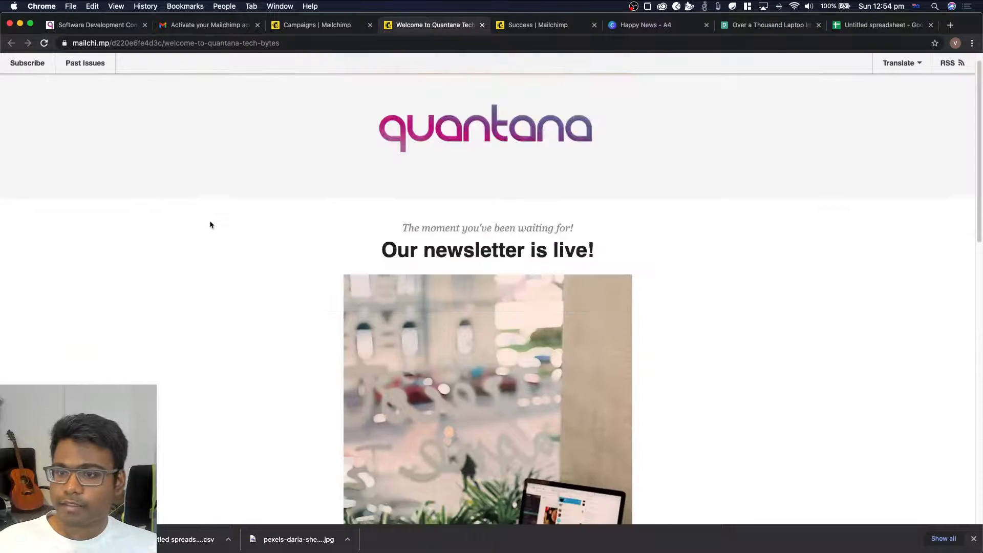
left_click(30, 67)
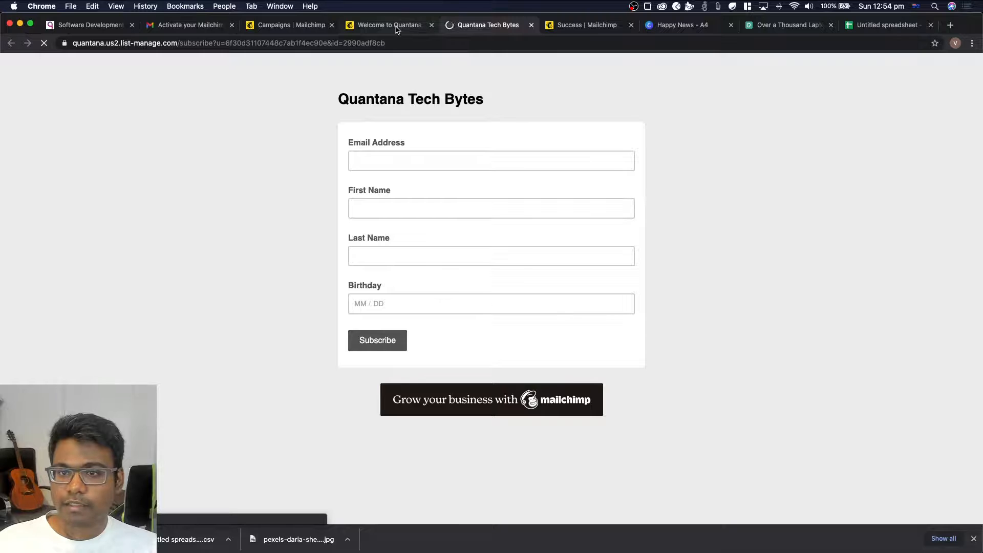
Go back to the published newsletter and review it down to the social links and unsubscribe options in the footer
left_click(397, 27)
scroll(256, 291, "down", 3)
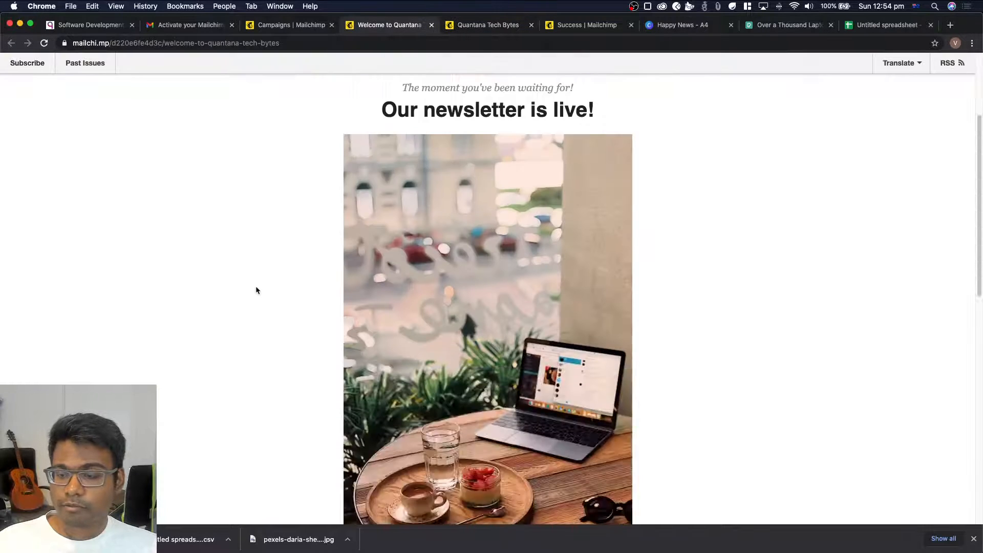
scroll(256, 290, "down", 10)
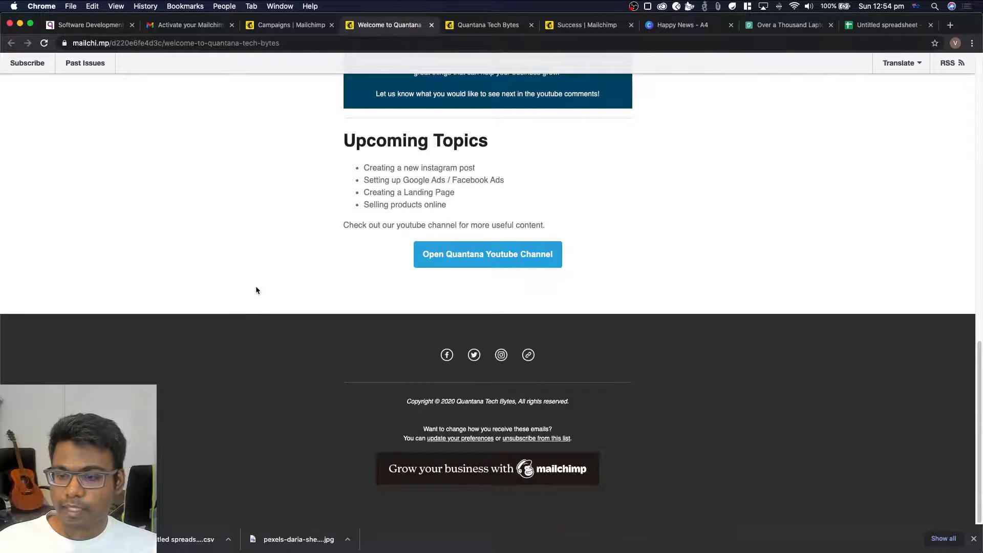
scroll(256, 291, "up", 15)
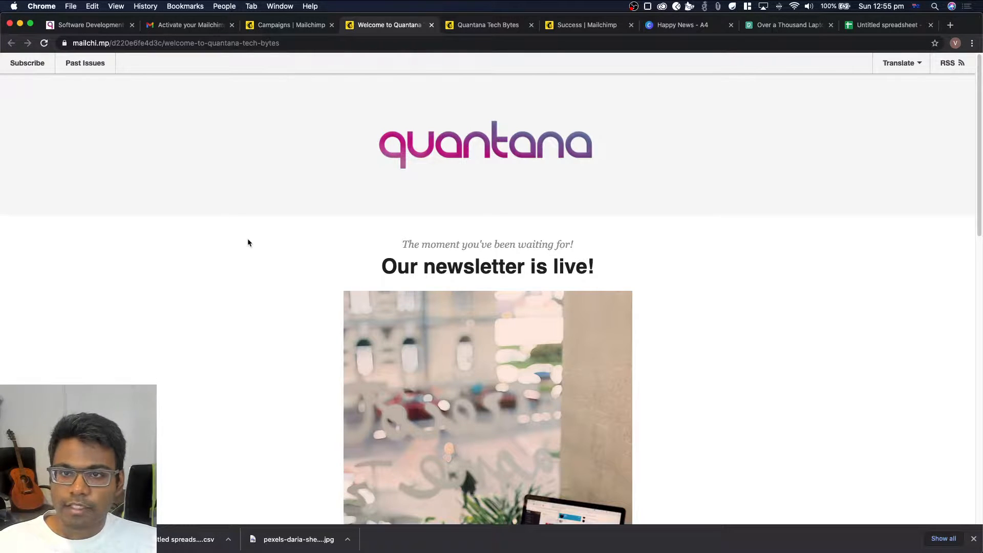
Close the newsletter, subscribe form, signup success, Canva and Pexels pages, and return to the Mailchimp campaign draft
left_click(432, 25)
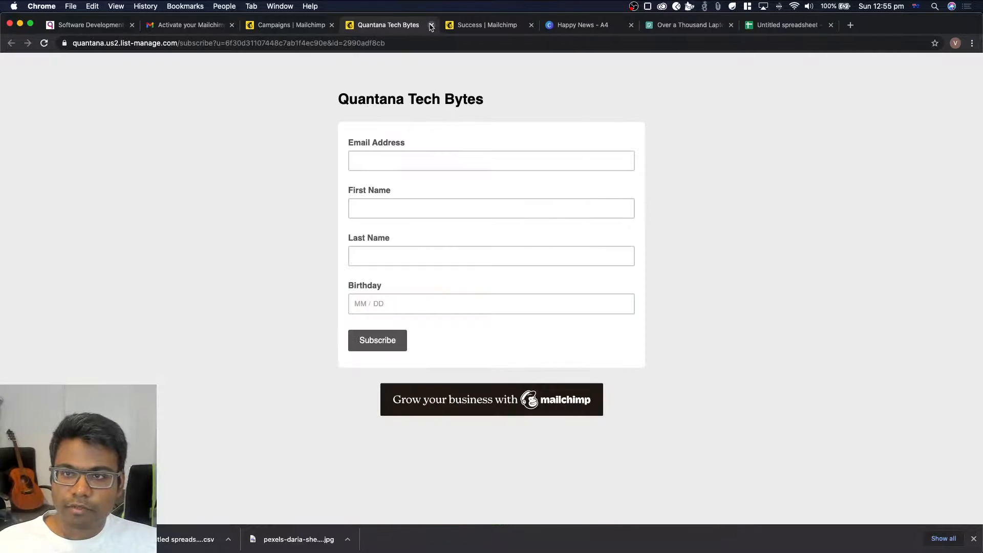
left_click(432, 25)
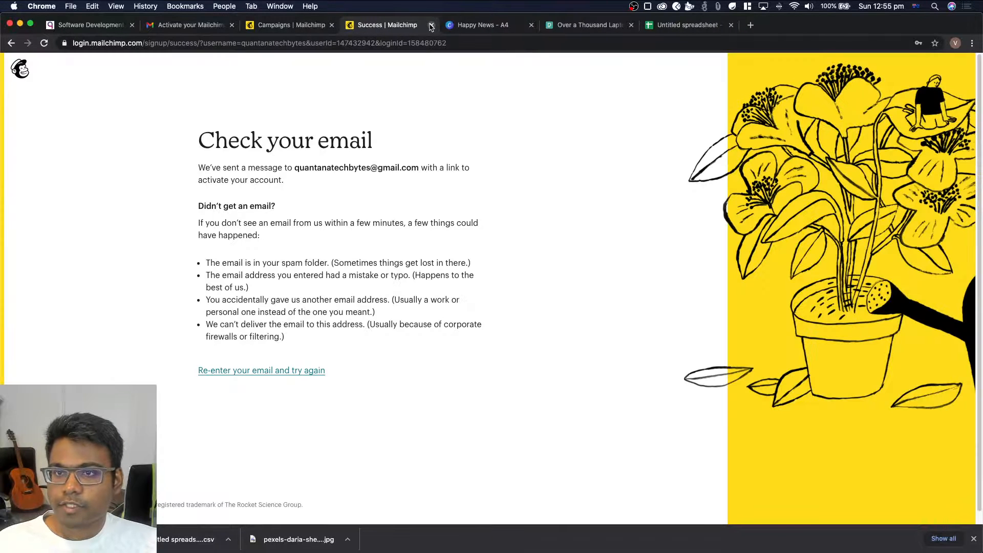
left_click(431, 25)
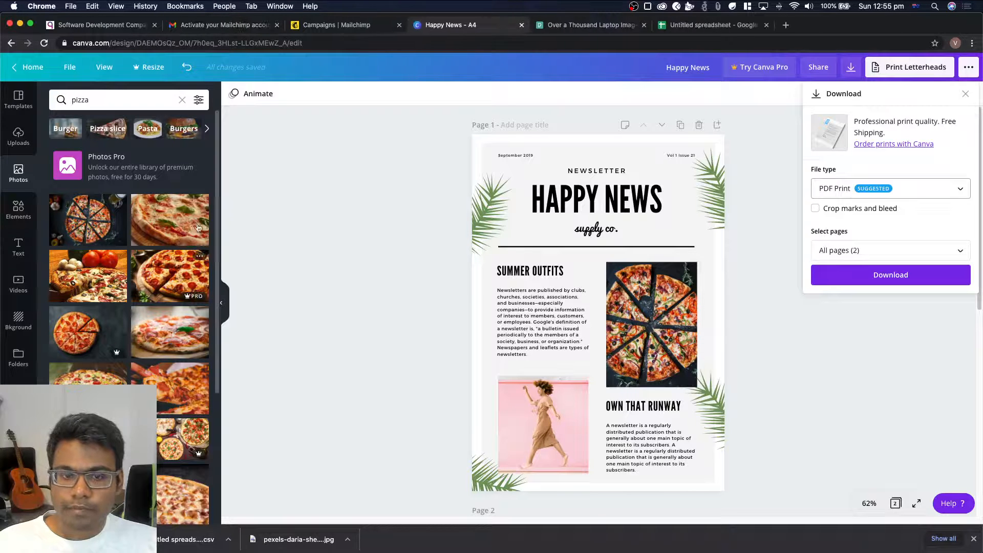
left_click(521, 25)
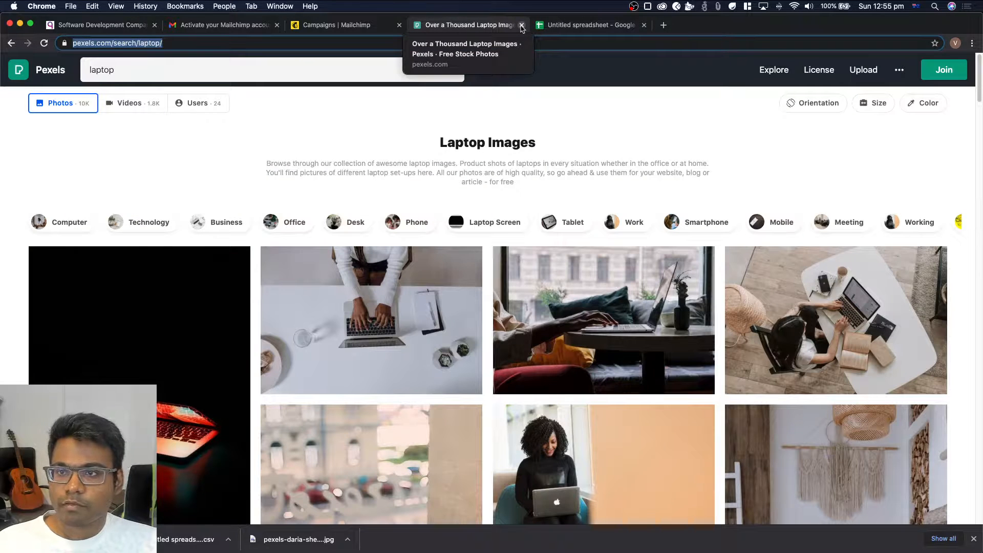
left_click(522, 25)
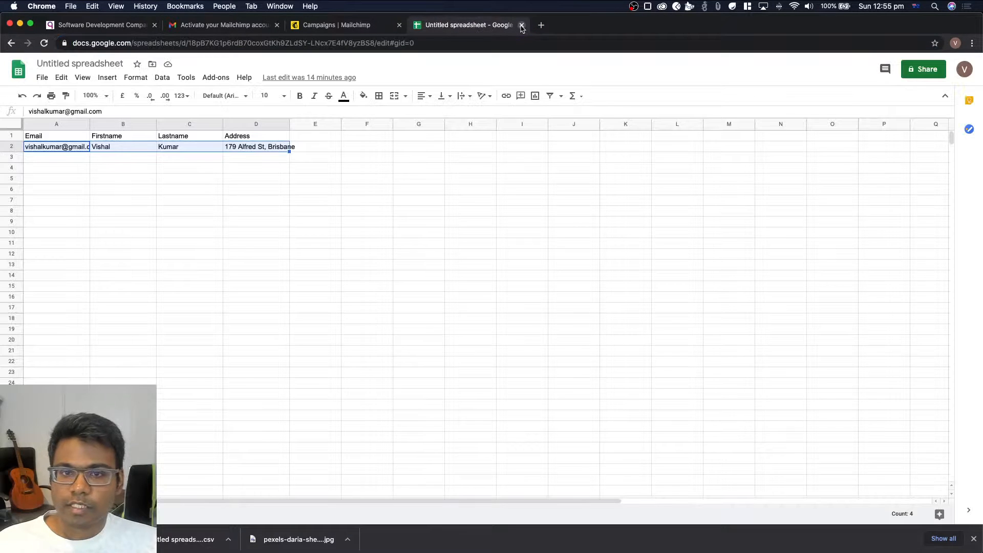
left_click(332, 25)
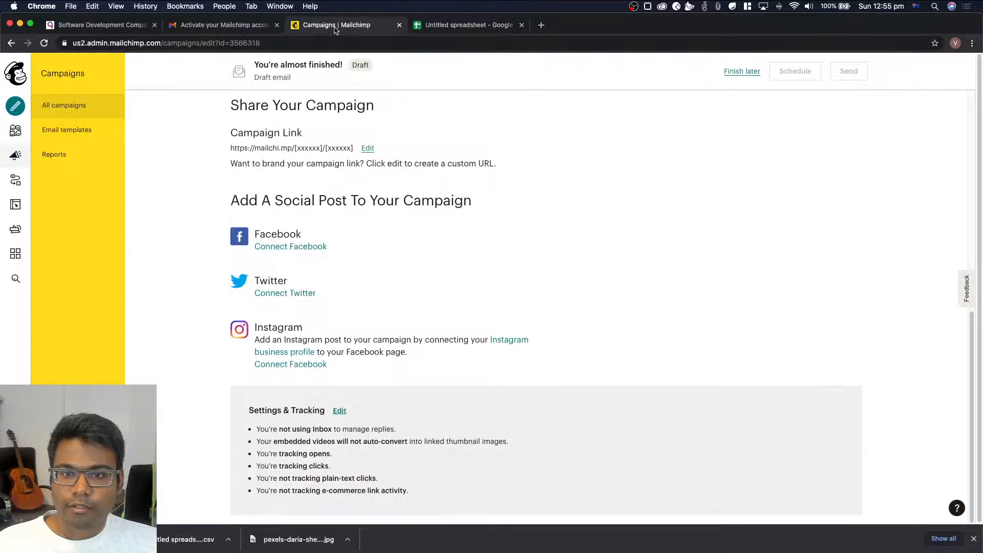